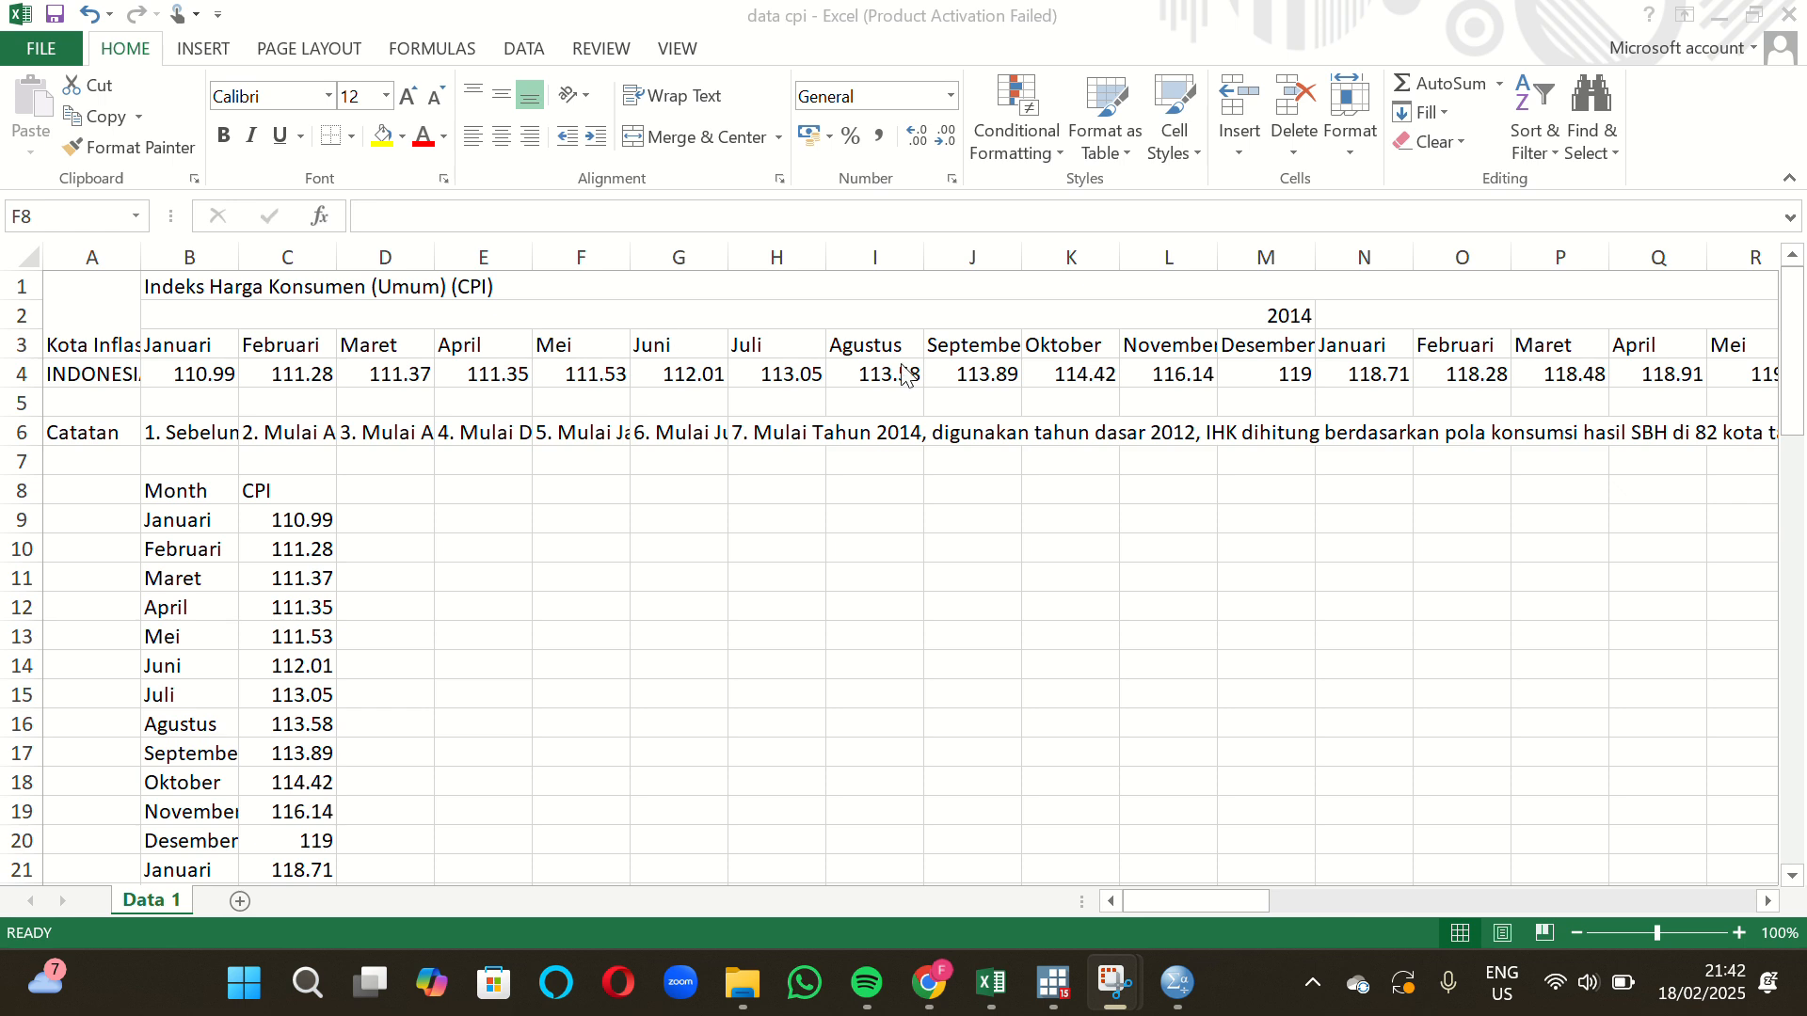
Copy the Month and CPI columns, including their headers, from the Excel worksheet.
{"action": "left_click", "coordinate": [529, 577]}
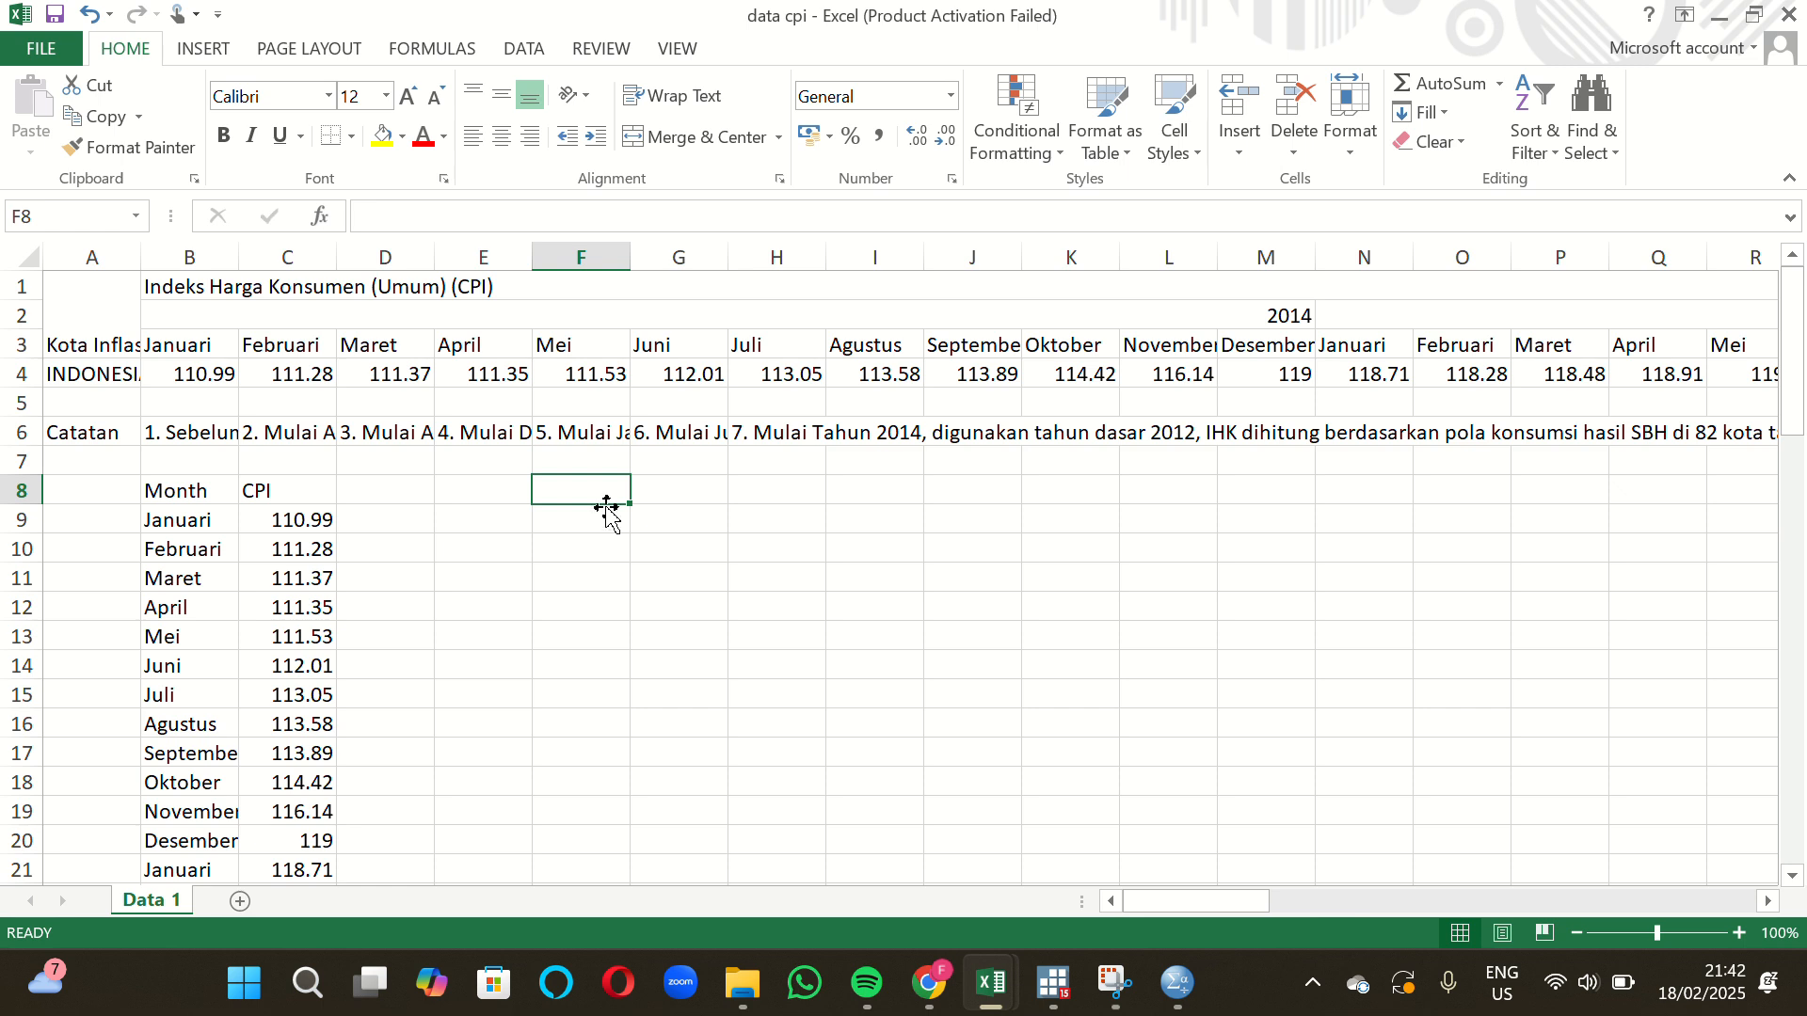
{"action": "left_click_drag", "start_coordinate": [186, 491], "coordinate": [301, 815]}
{"action": "key", "text": "ctrl+c"}
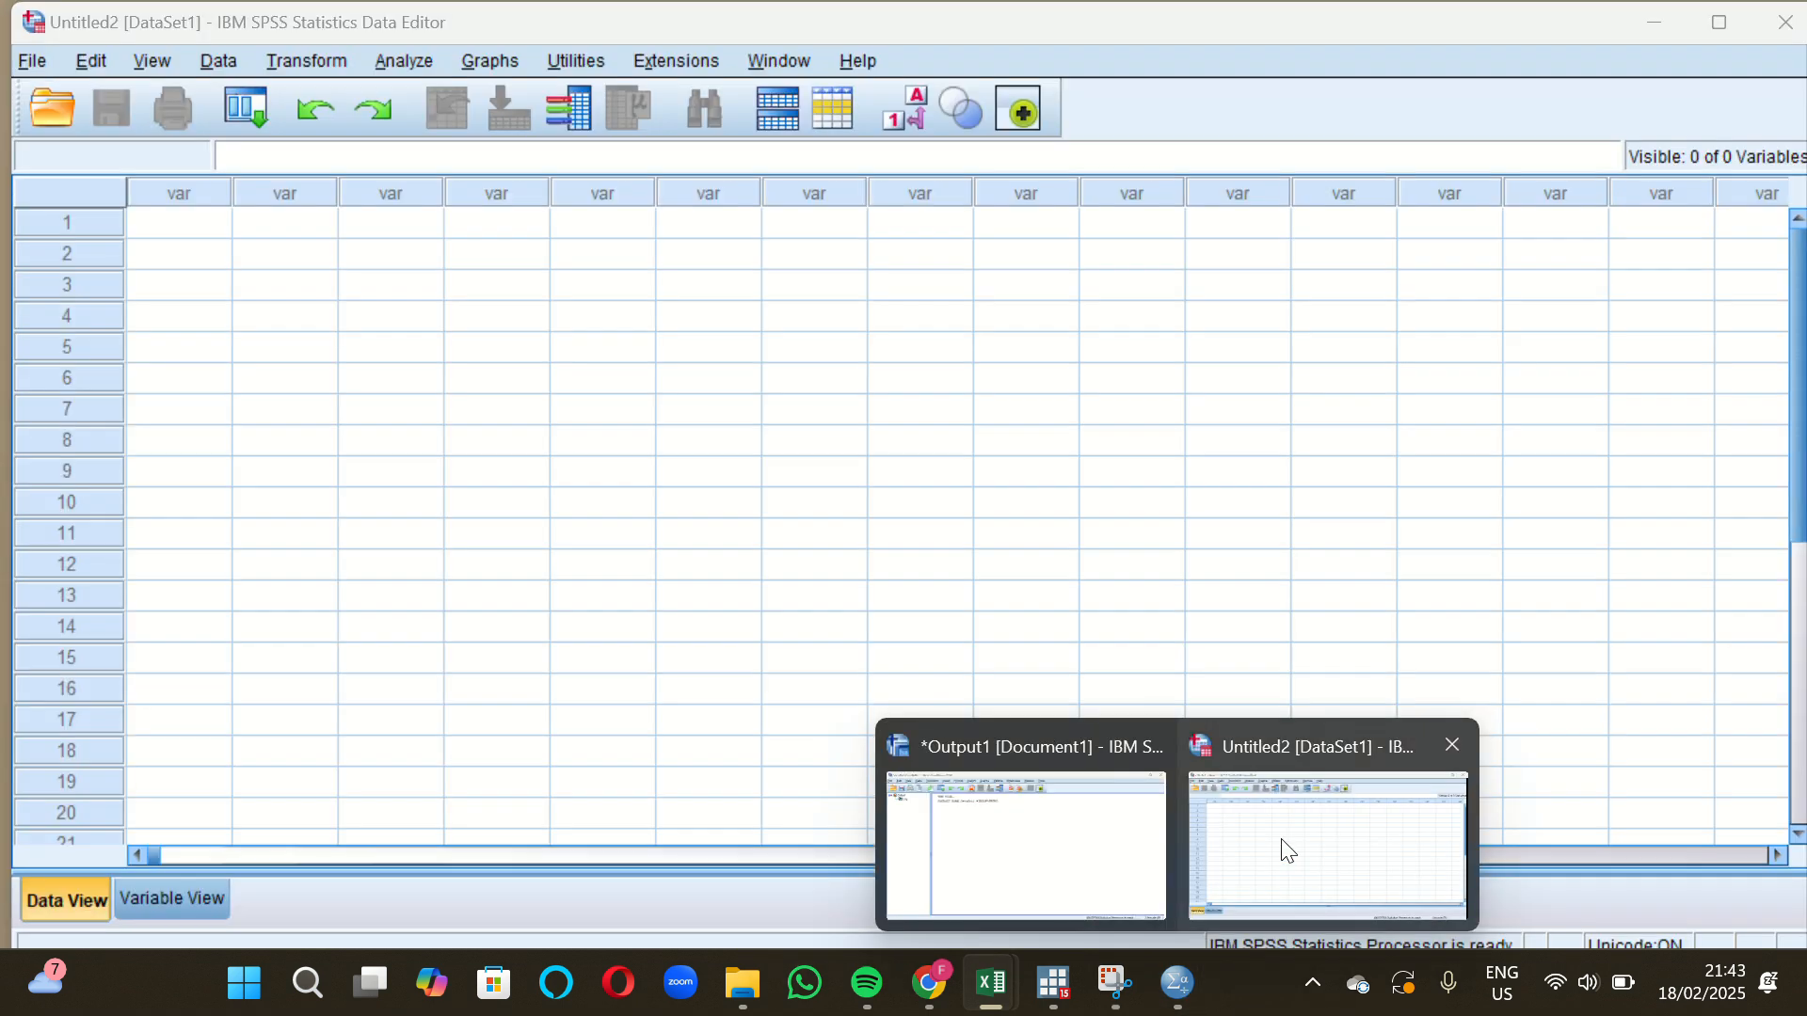
Switch to the empty SPSS dataset, paste the copied data with variable names, and check the variable definitions.
{"action": "left_click", "coordinate": [1285, 847]}
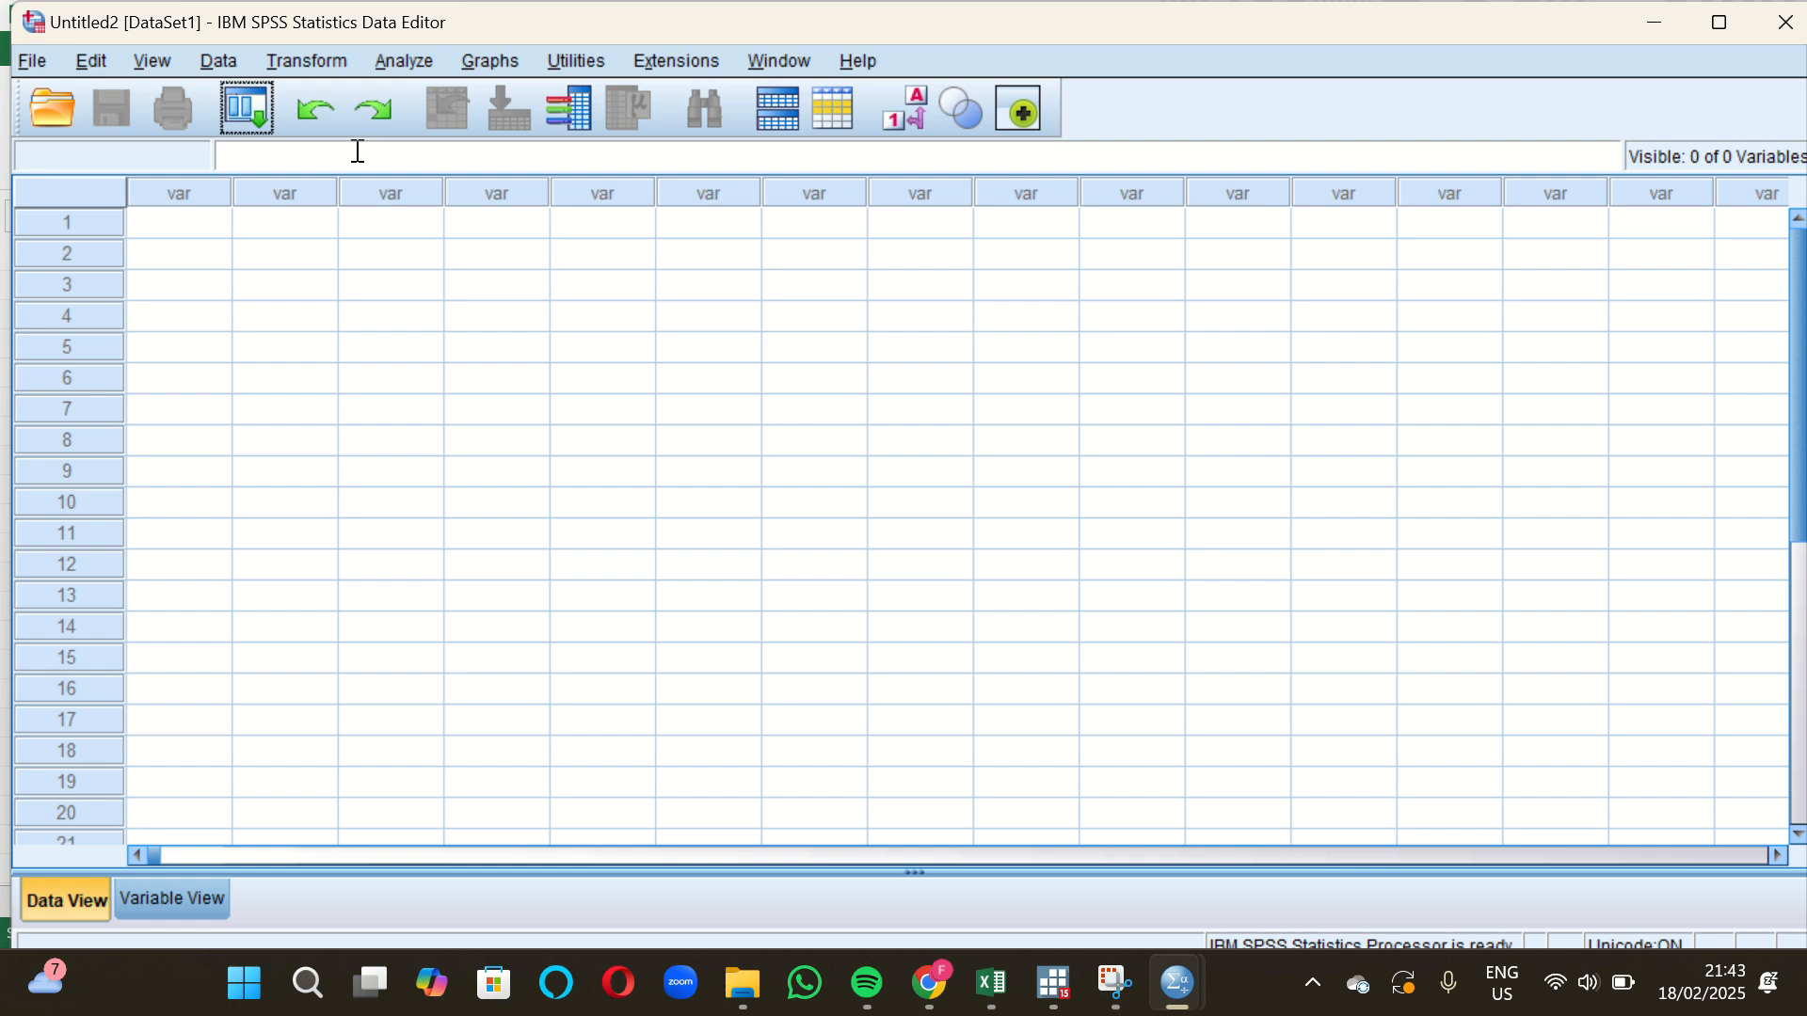
{"action": "left_click", "coordinate": [195, 226]}
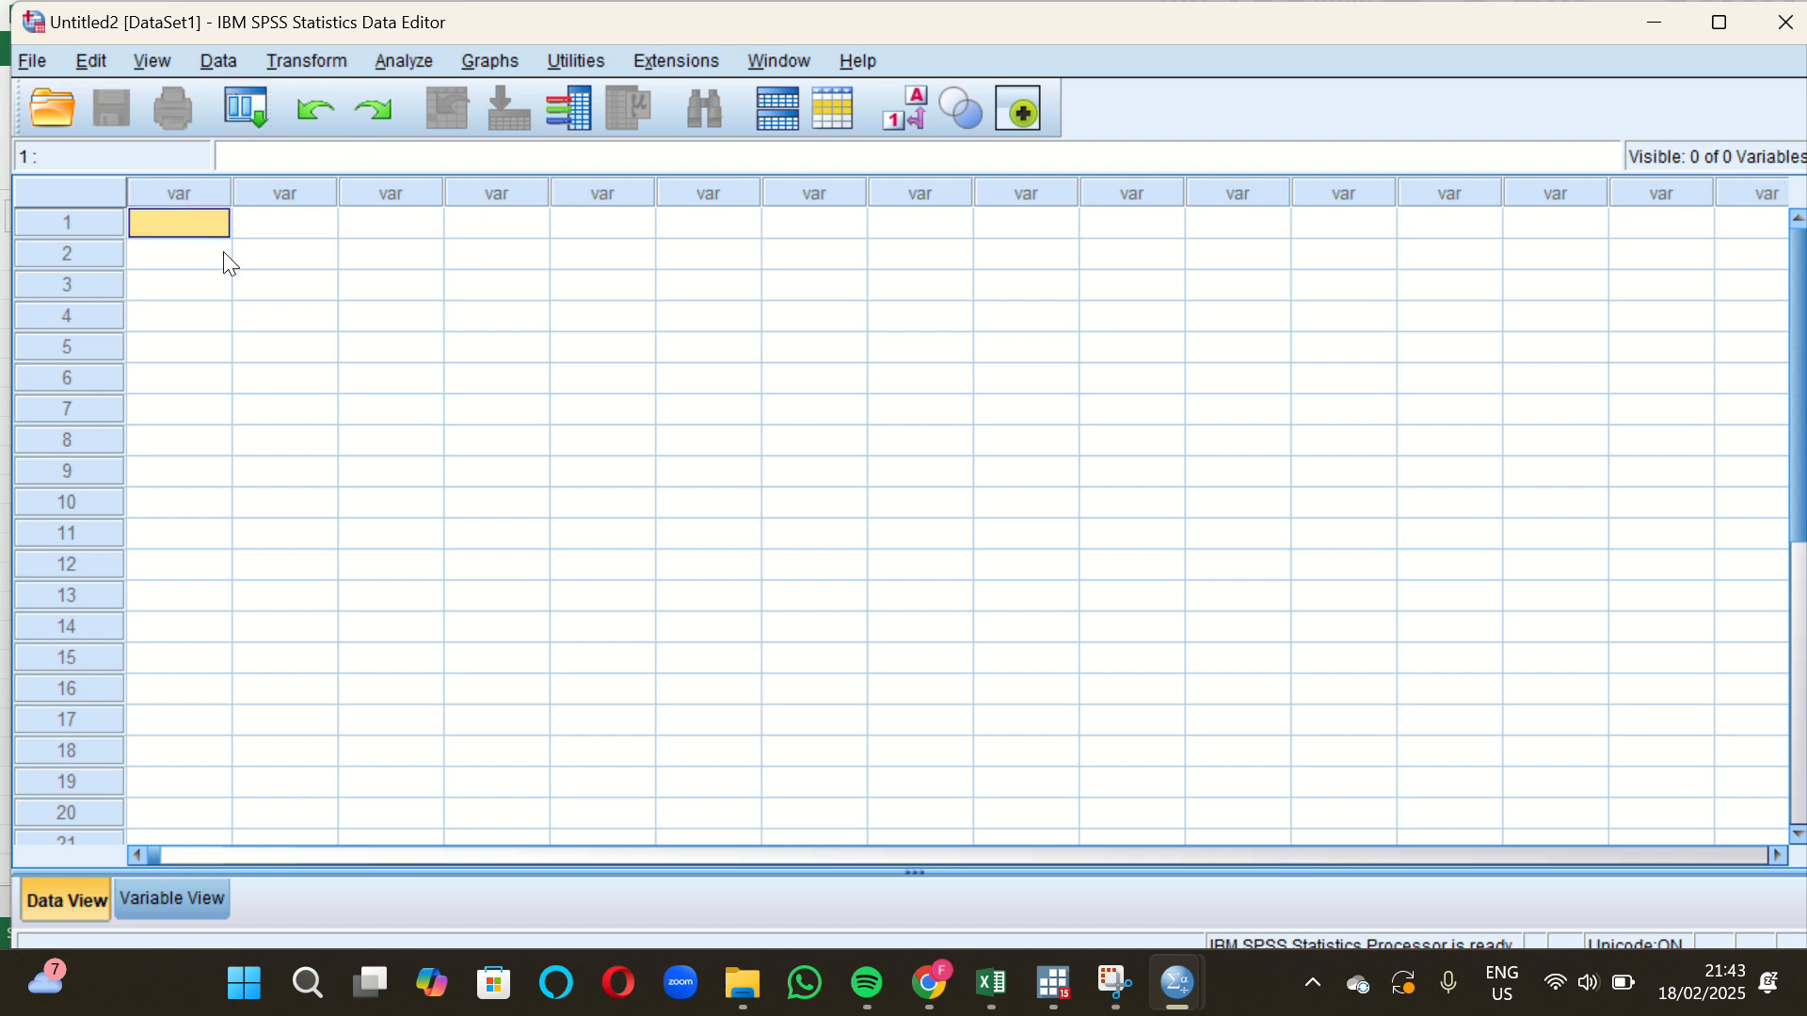
{"action": "right_click", "coordinate": [202, 231]}
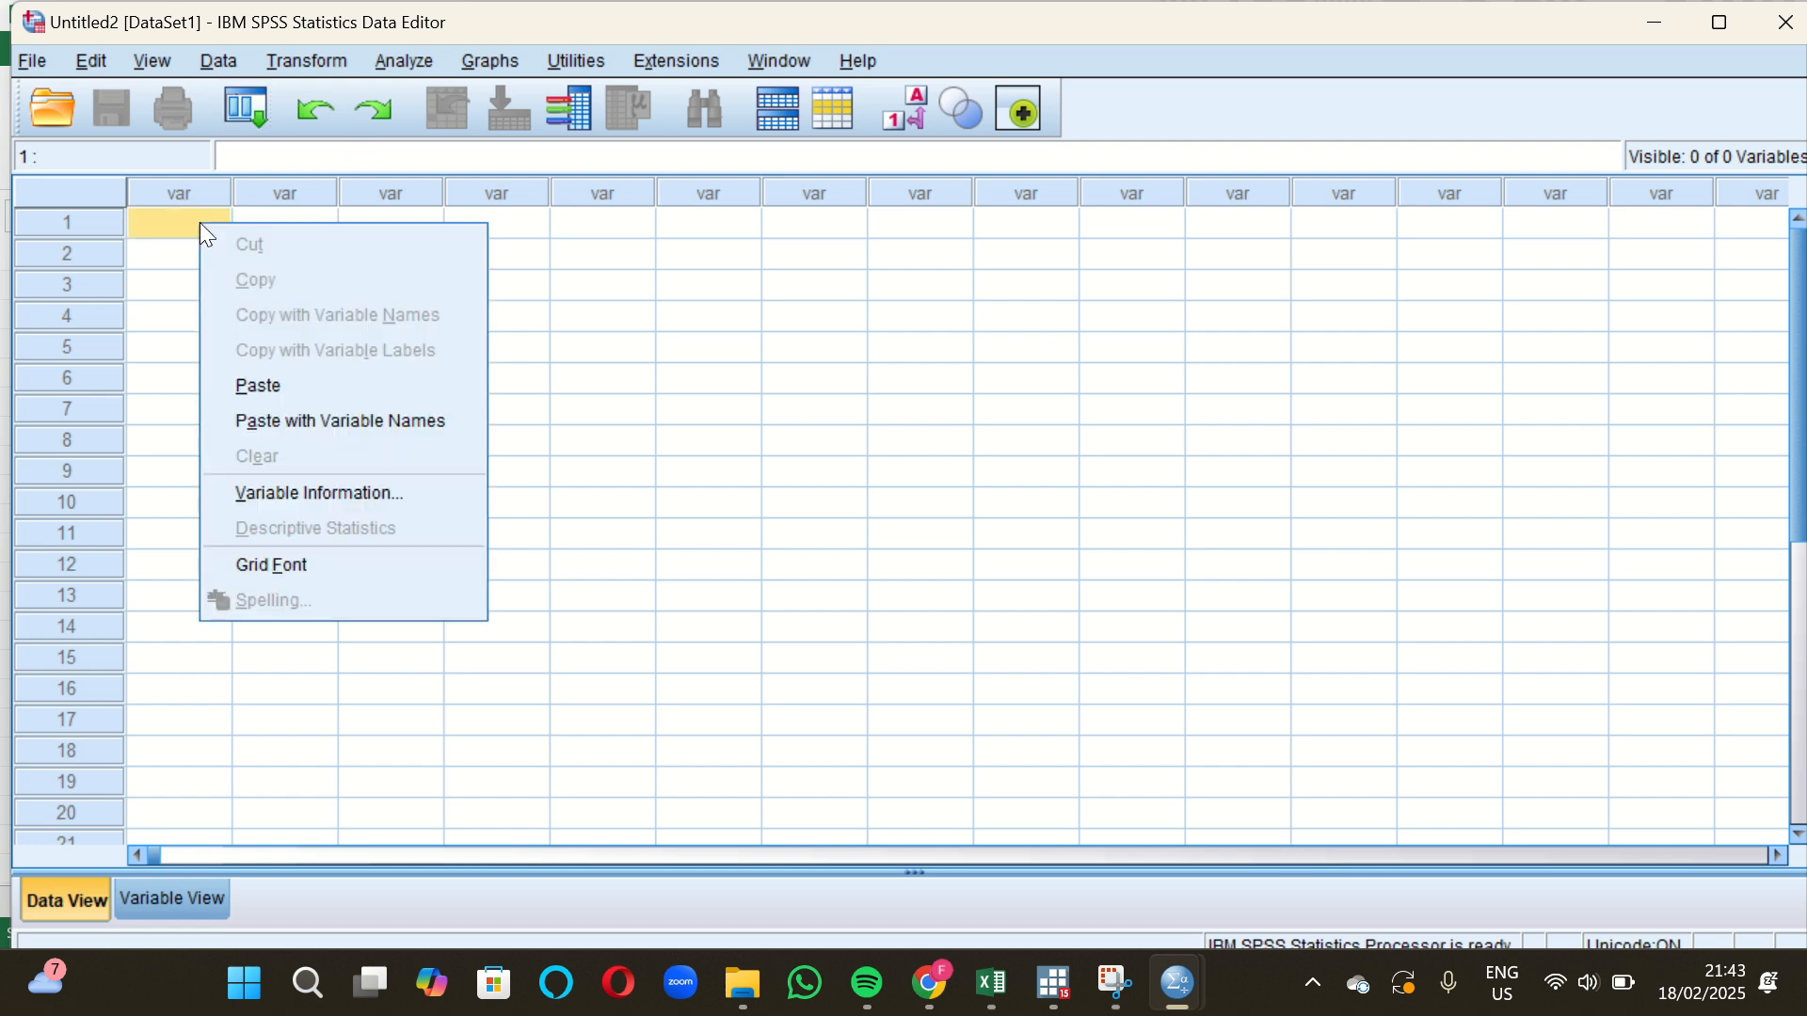
{"action": "left_click", "coordinate": [310, 421]}
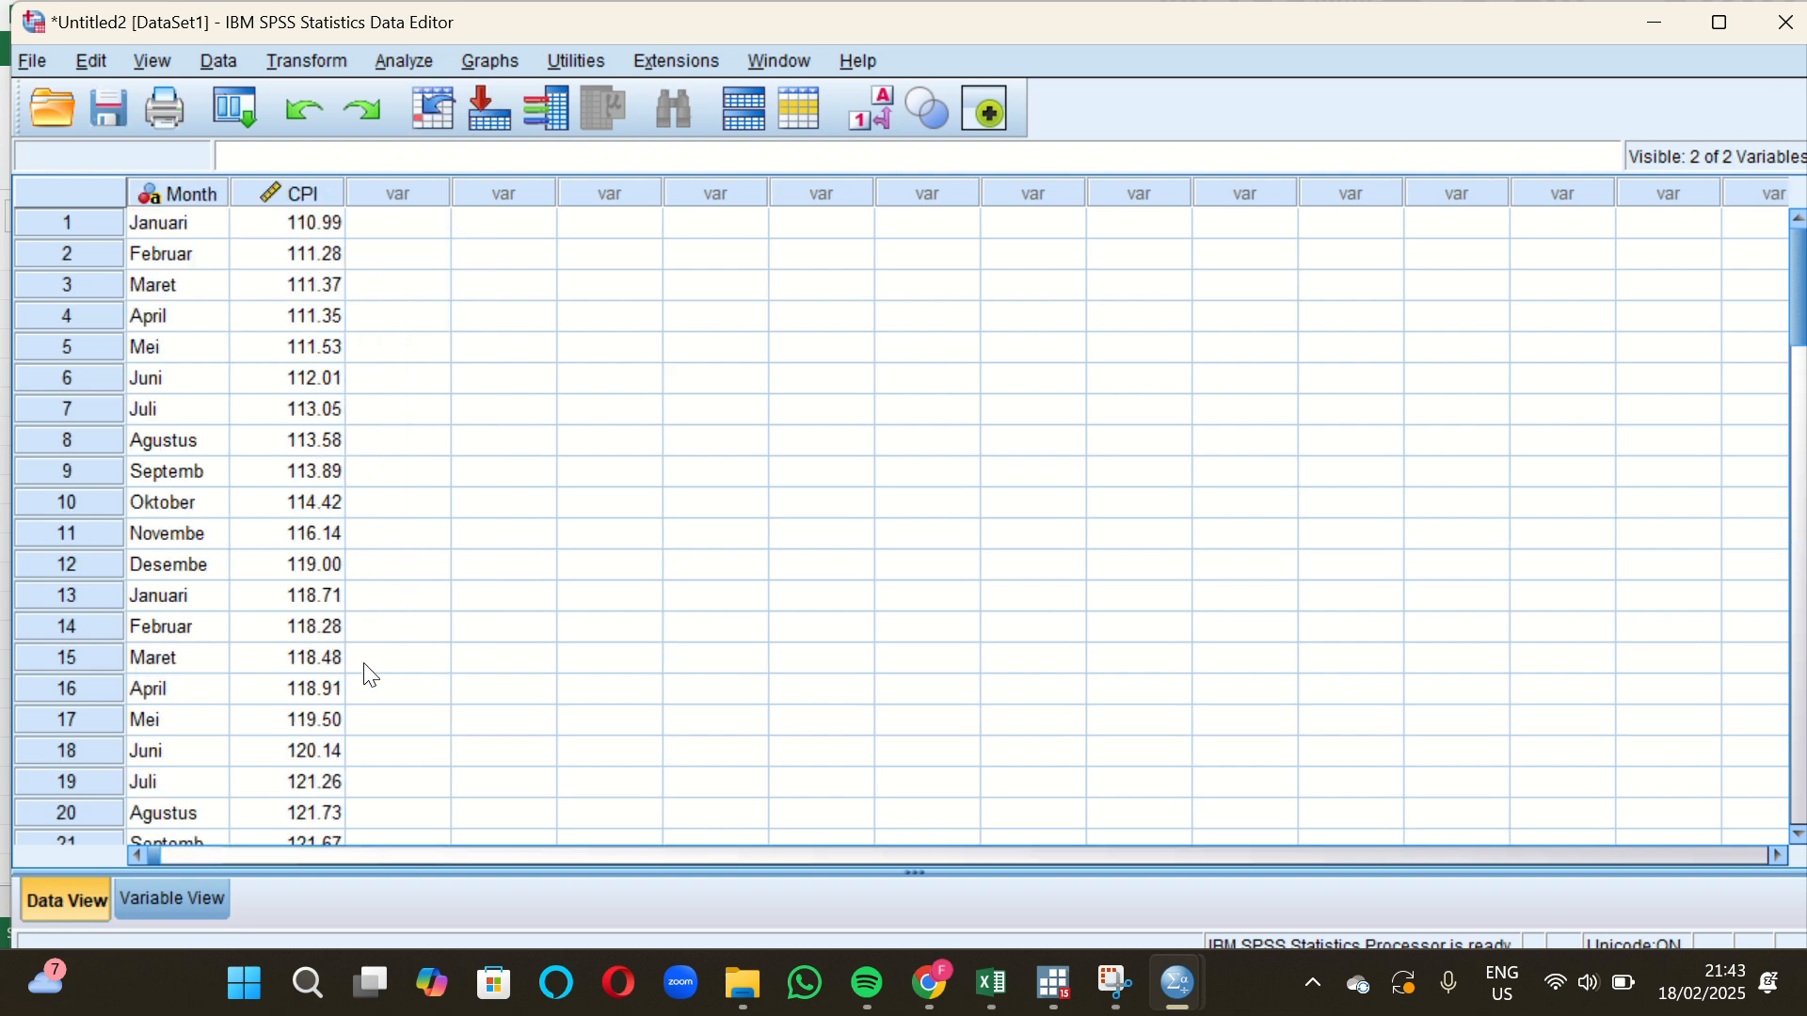
{"action": "left_click", "coordinate": [190, 888]}
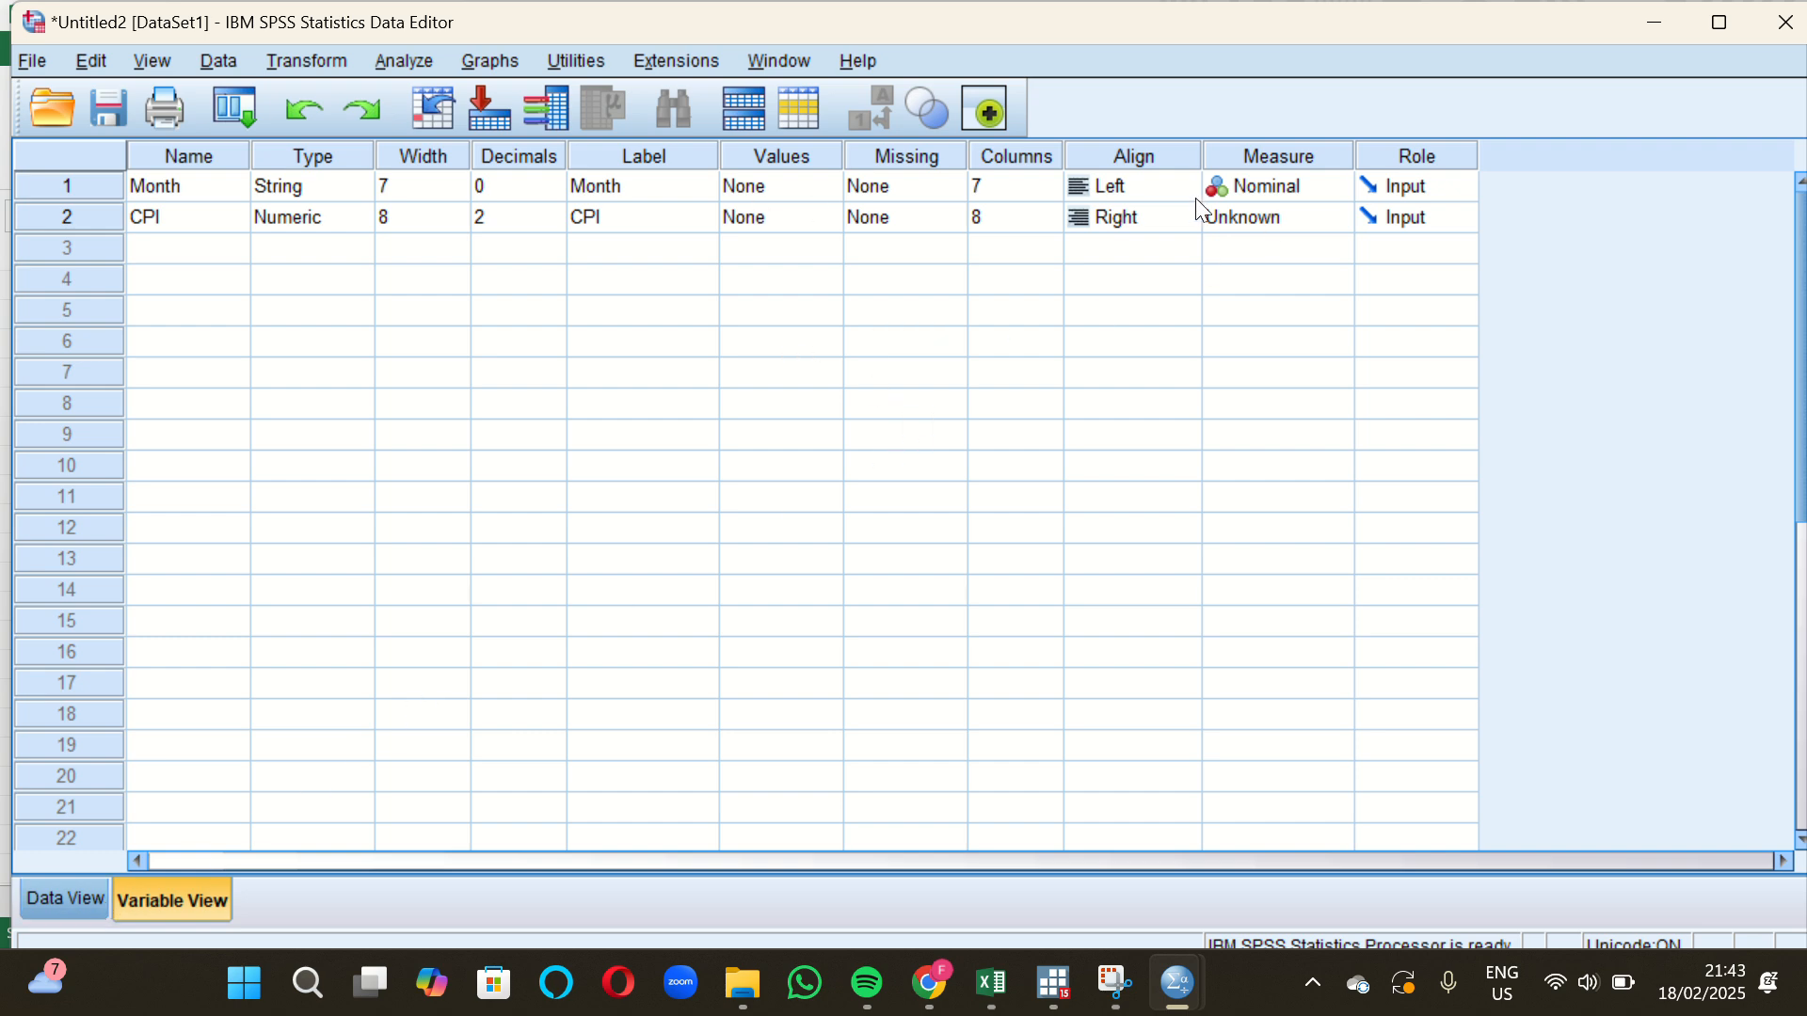
{"action": "left_click", "coordinate": [96, 900]}
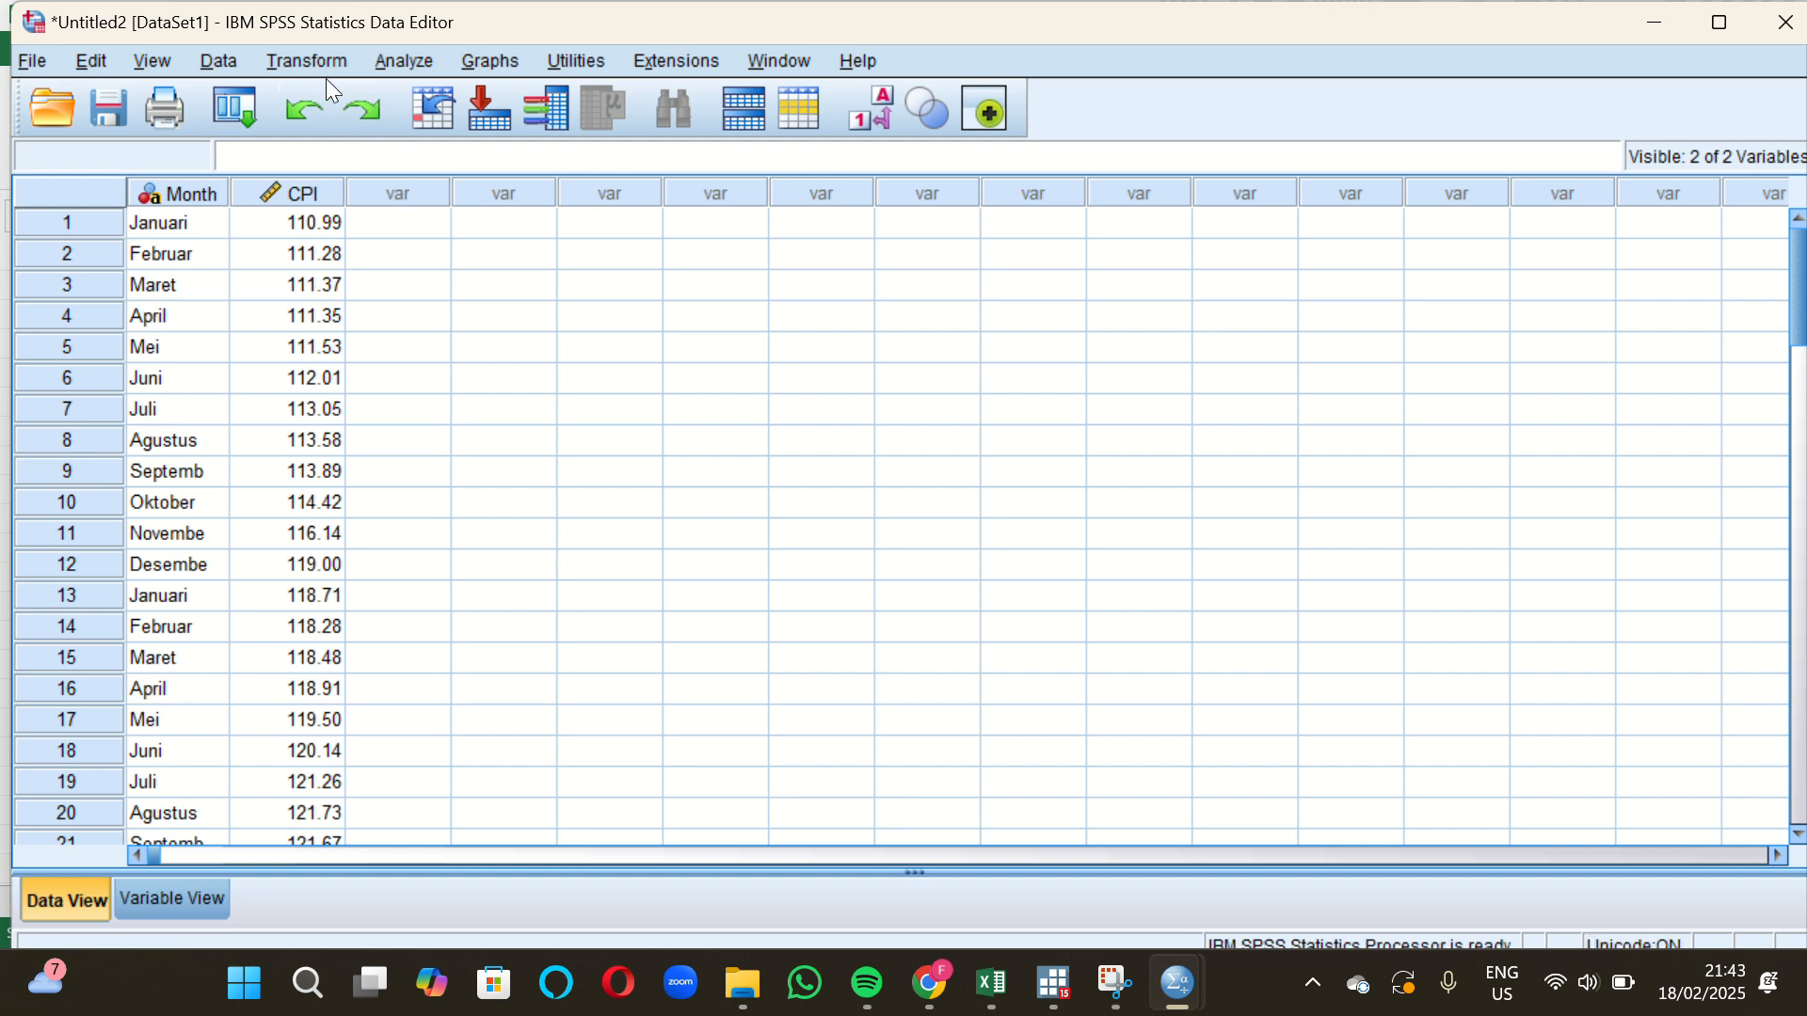
Start defining dates for the dataset and choose Years, months as the case structure.
{"action": "left_click", "coordinate": [216, 62]}
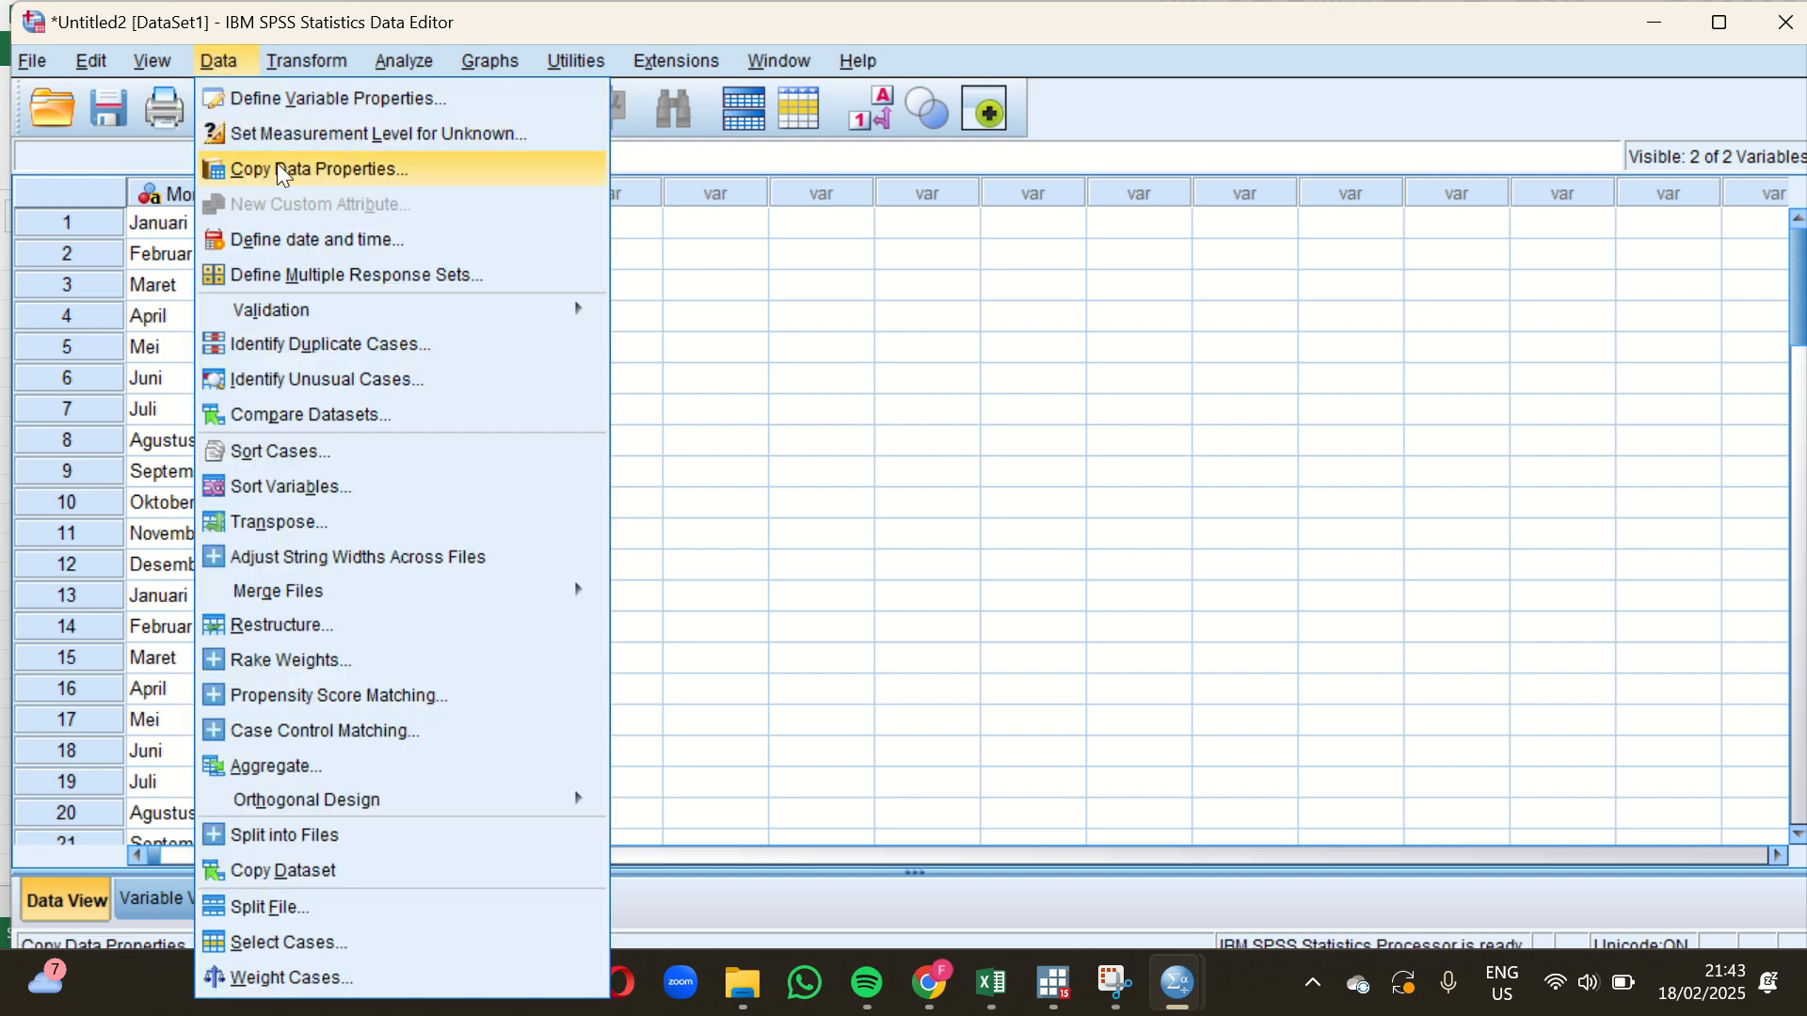
{"action": "left_click", "coordinate": [316, 238]}
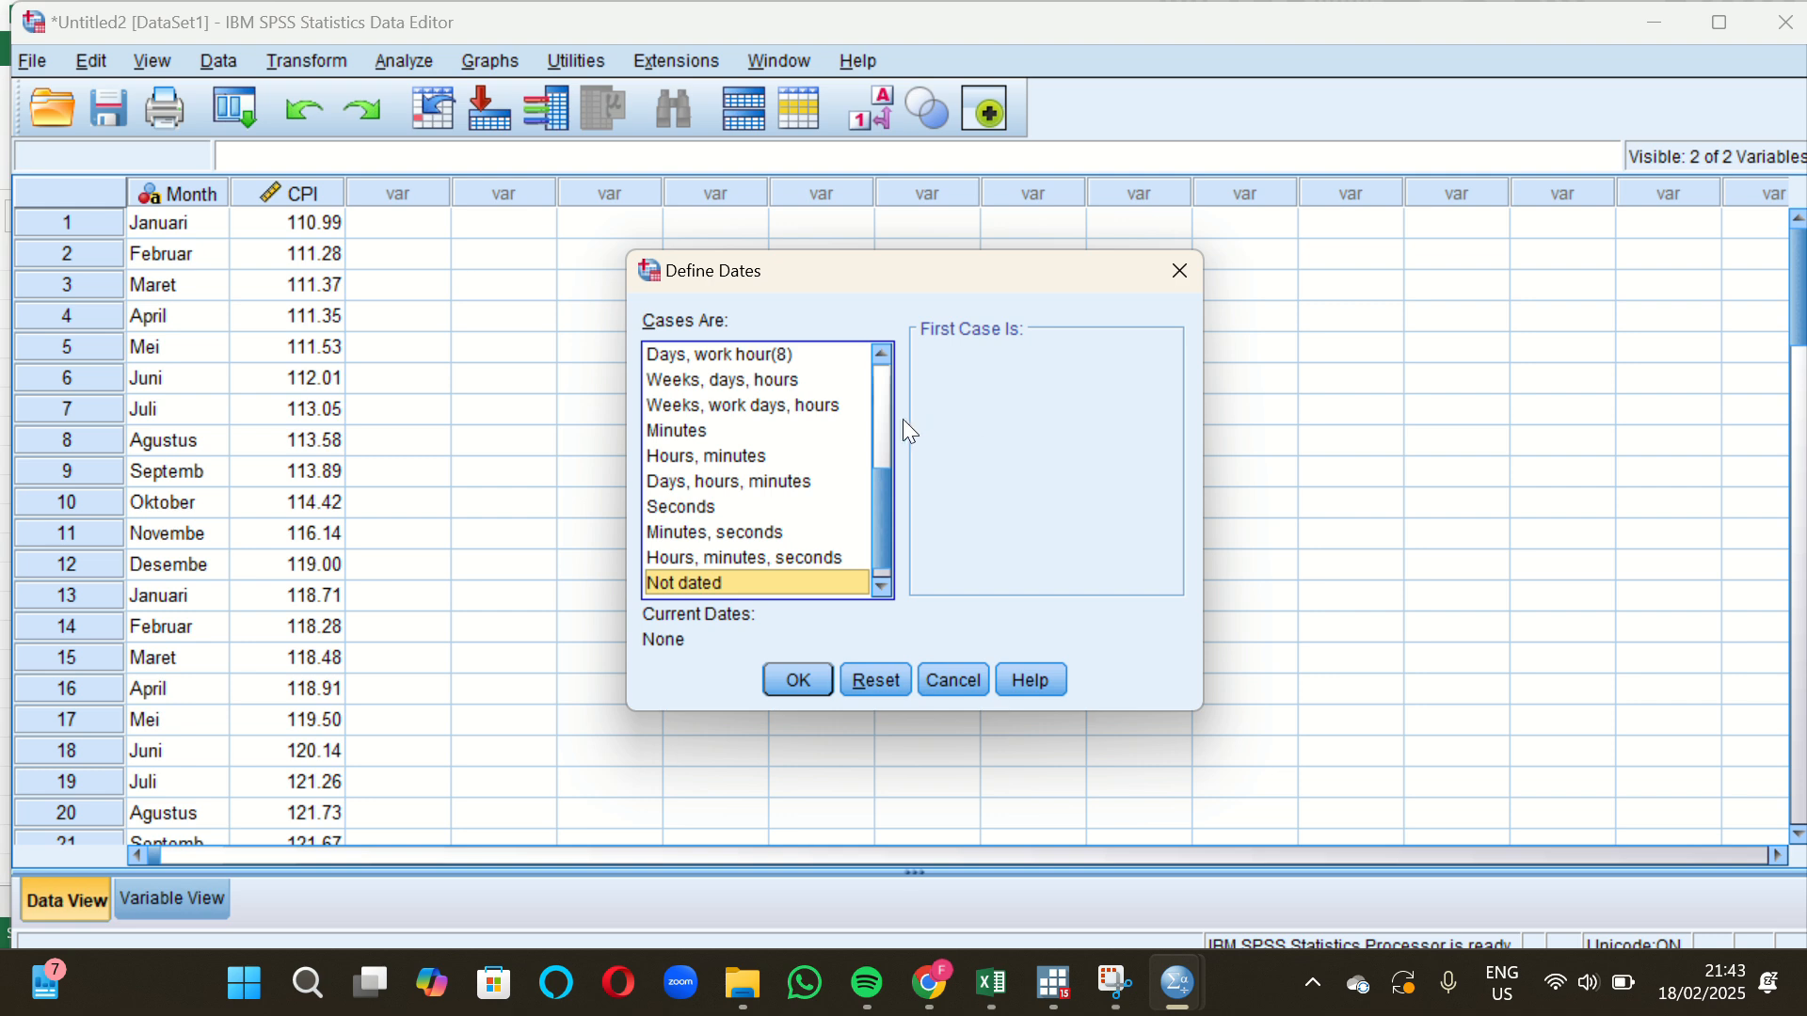
{"action": "left_click_drag", "start_coordinate": [885, 500], "coordinate": [882, 388]}
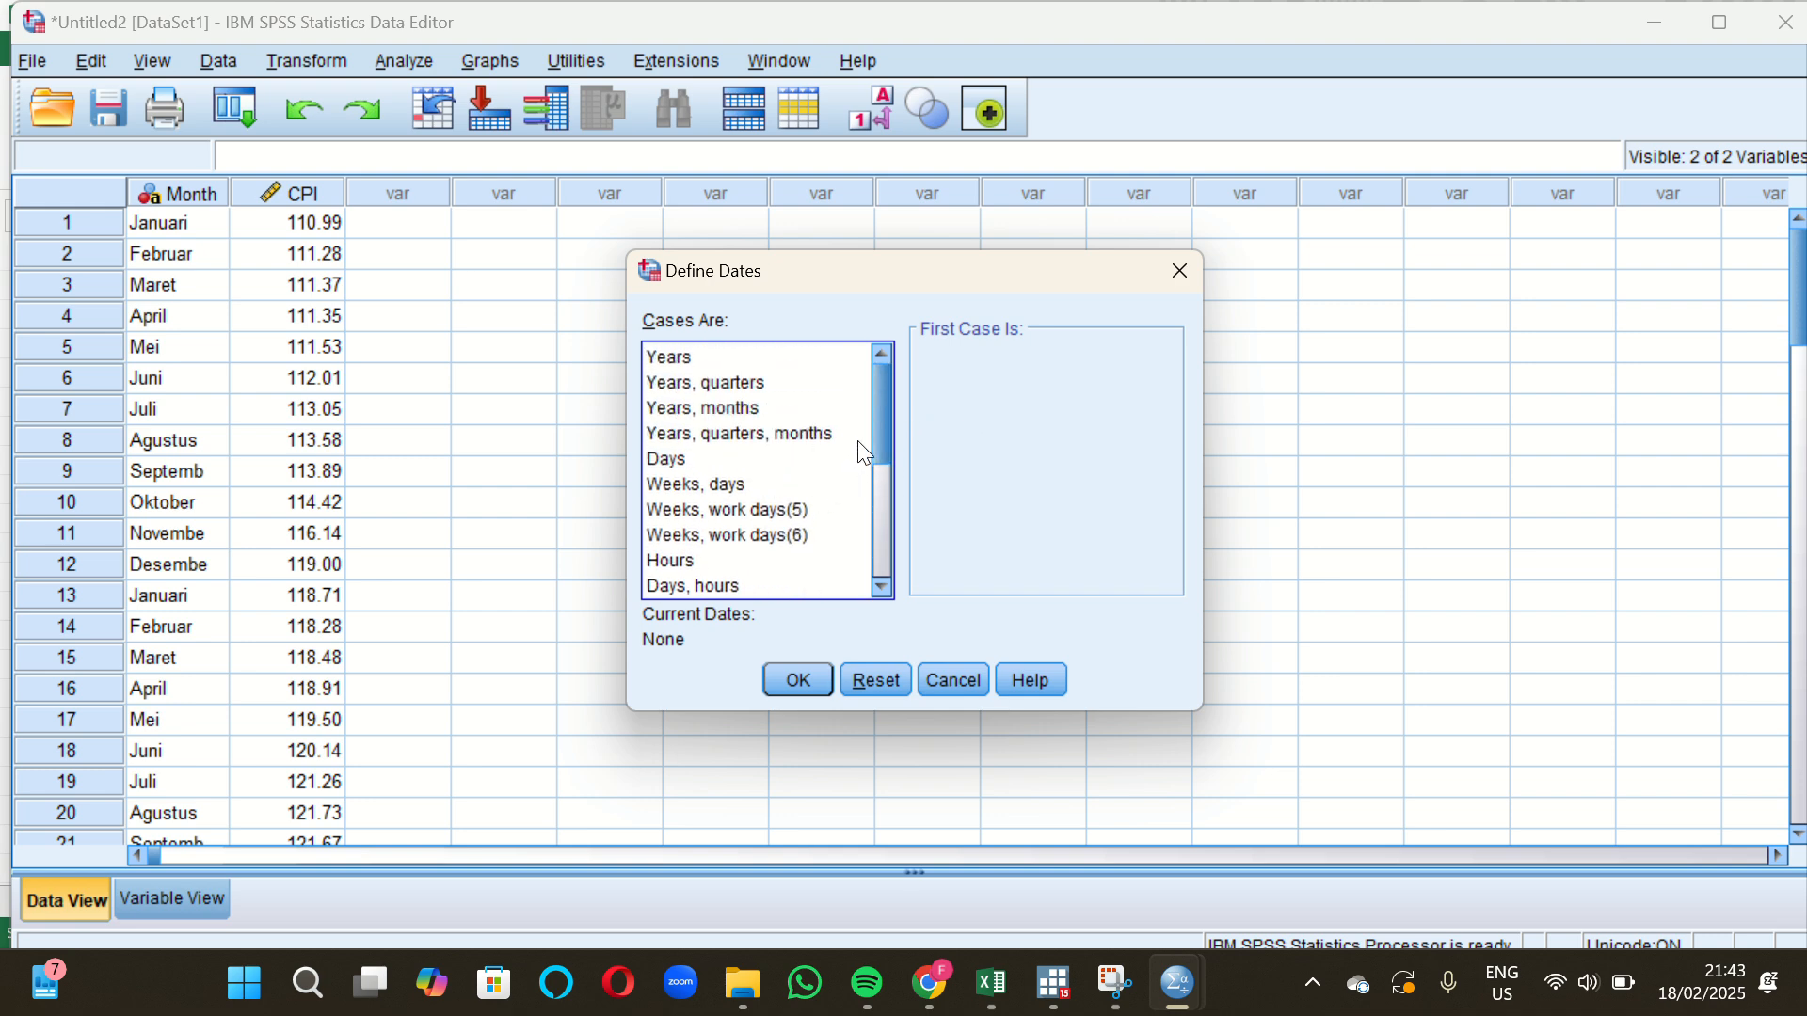
{"action": "mouse_move", "coordinate": [883, 429]}
{"action": "left_mouse_down"}
{"action": "mouse_move", "coordinate": [886, 498]}
{"action": "mouse_move", "coordinate": [877, 420]}
{"action": "left_mouse_up"}
{"action": "left_click", "coordinate": [739, 411]}
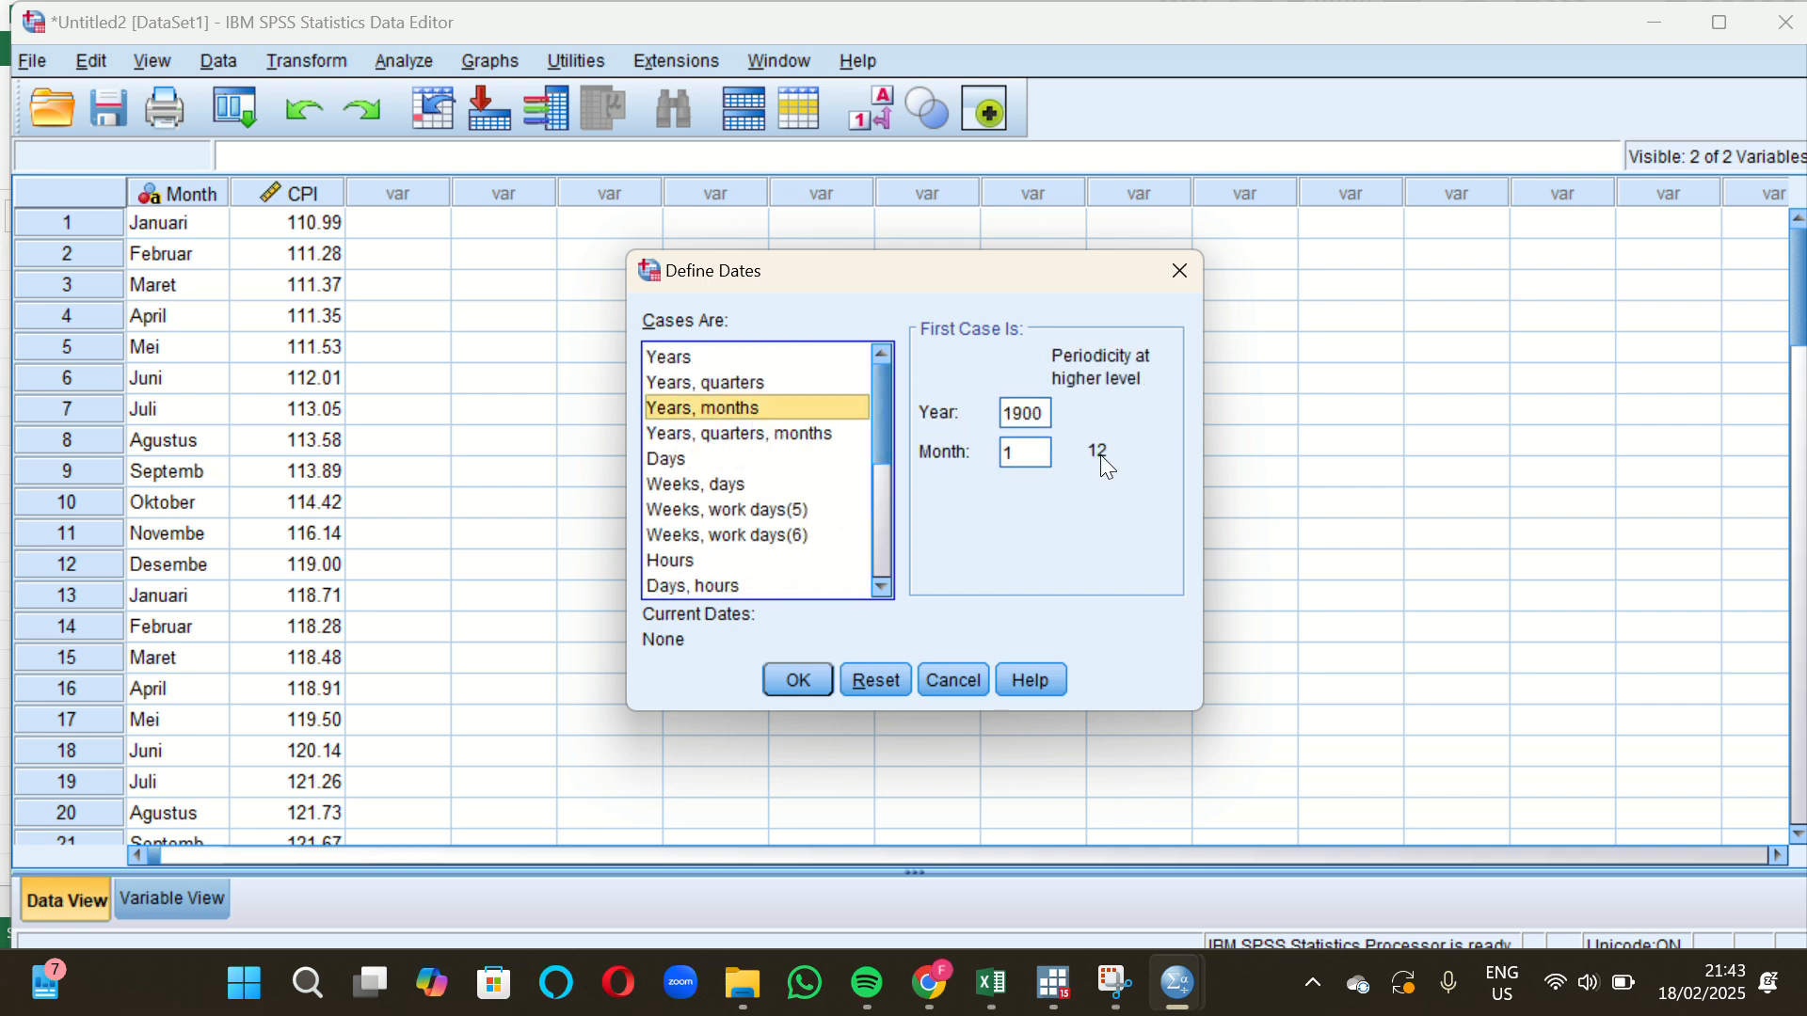
Set the first case's year to 2014, keeping month 1, and apply the date definition.
{"action": "left_click", "coordinate": [1043, 416]}
{"action": "key", "text": "BackSpace"}
{"action": "key", "text": "BackSpace"}
{"action": "key", "text": "BackSpace"}
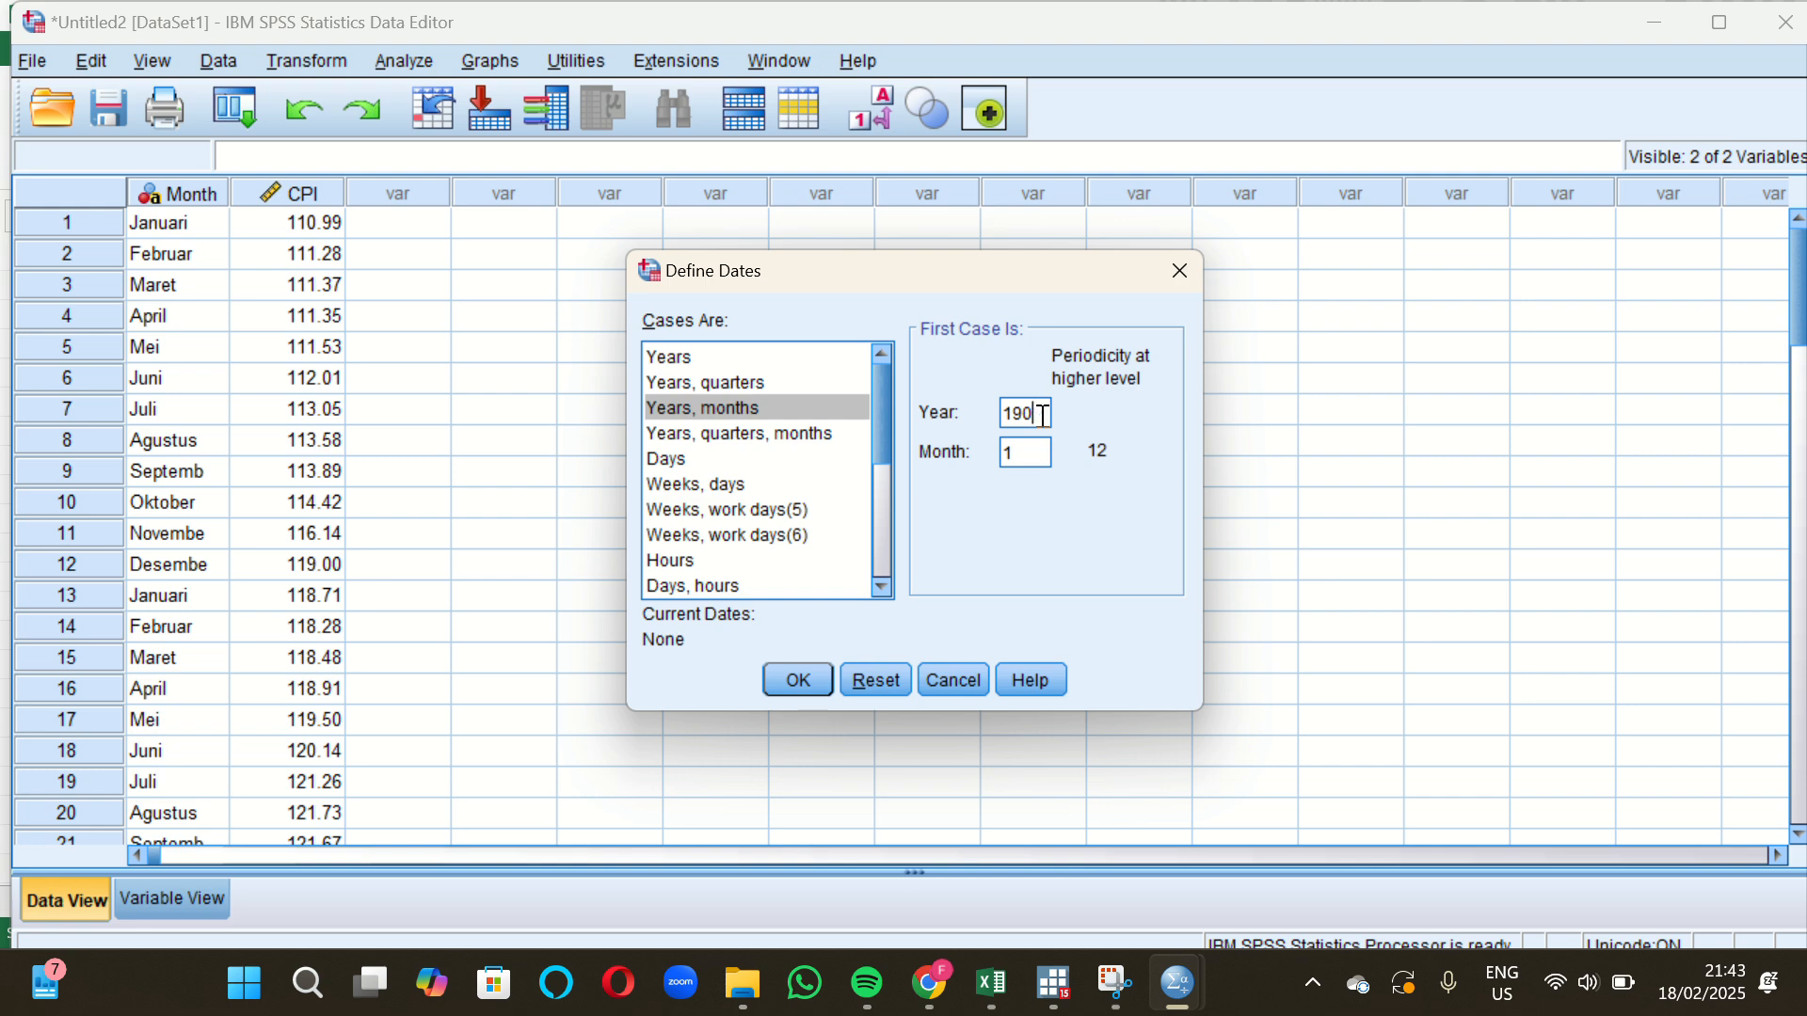
{"action": "key", "text": "BackSpace"}
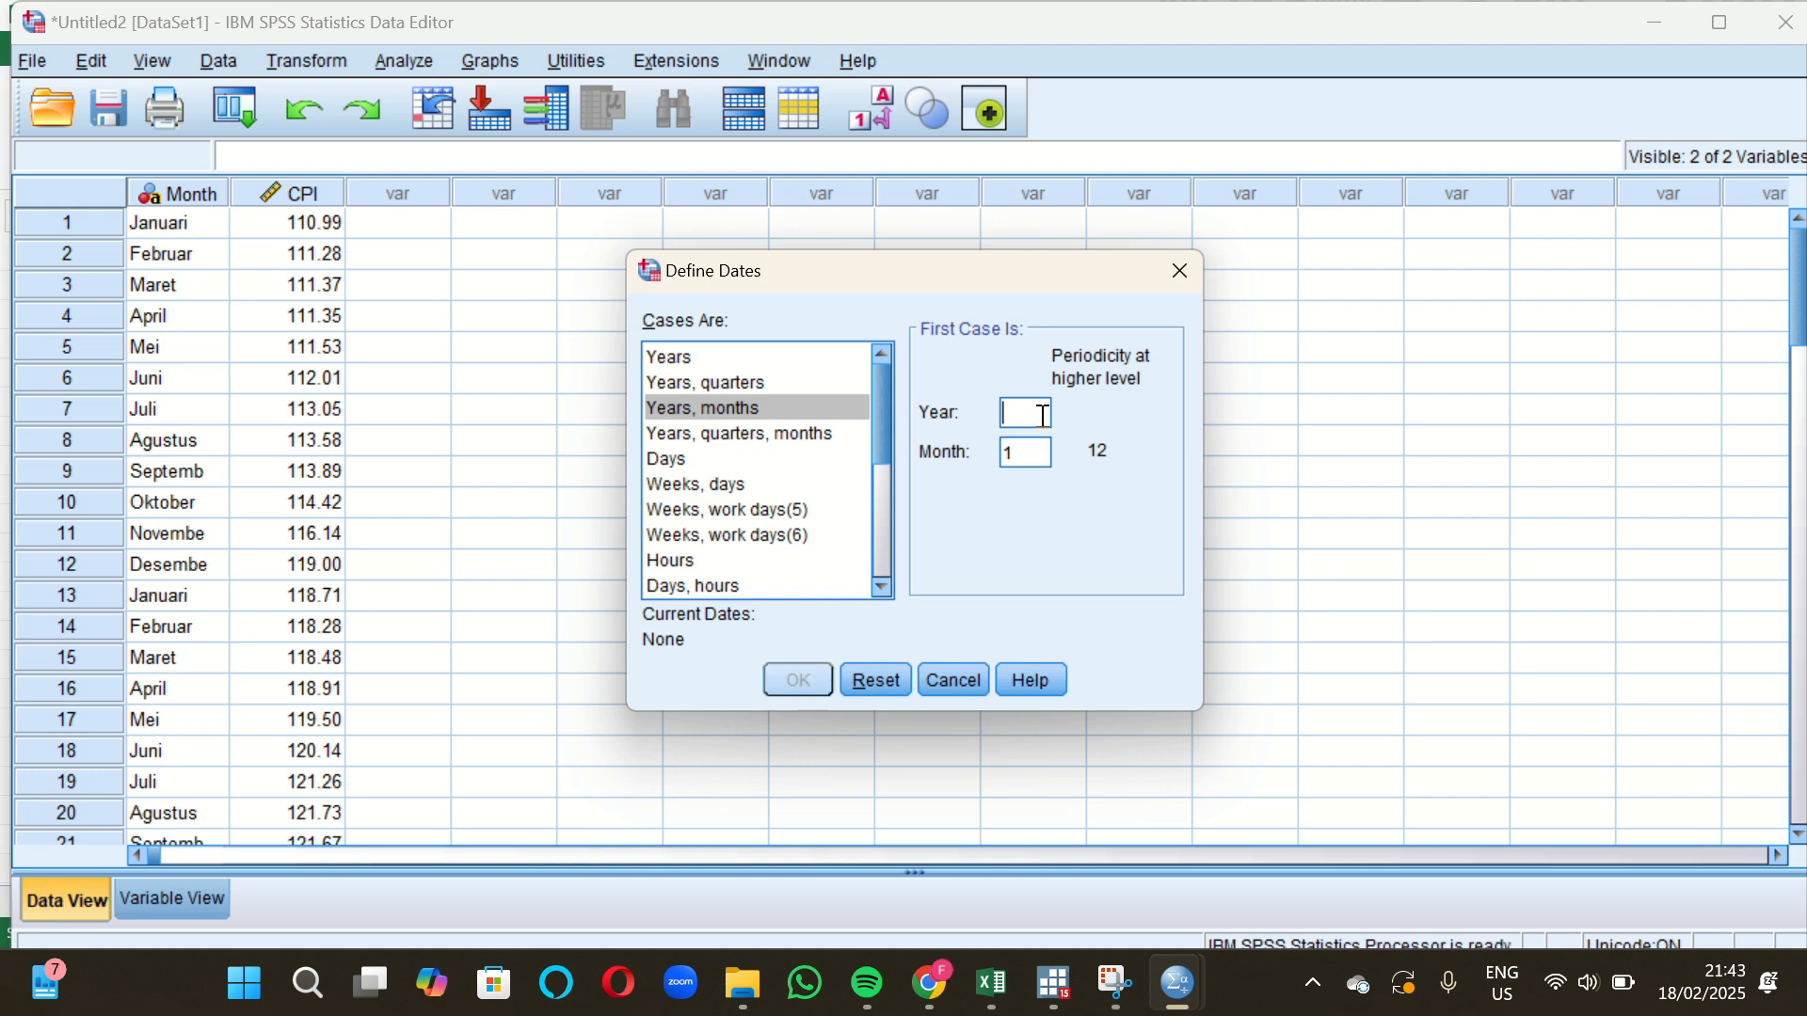
{"action": "type", "text": "201"}
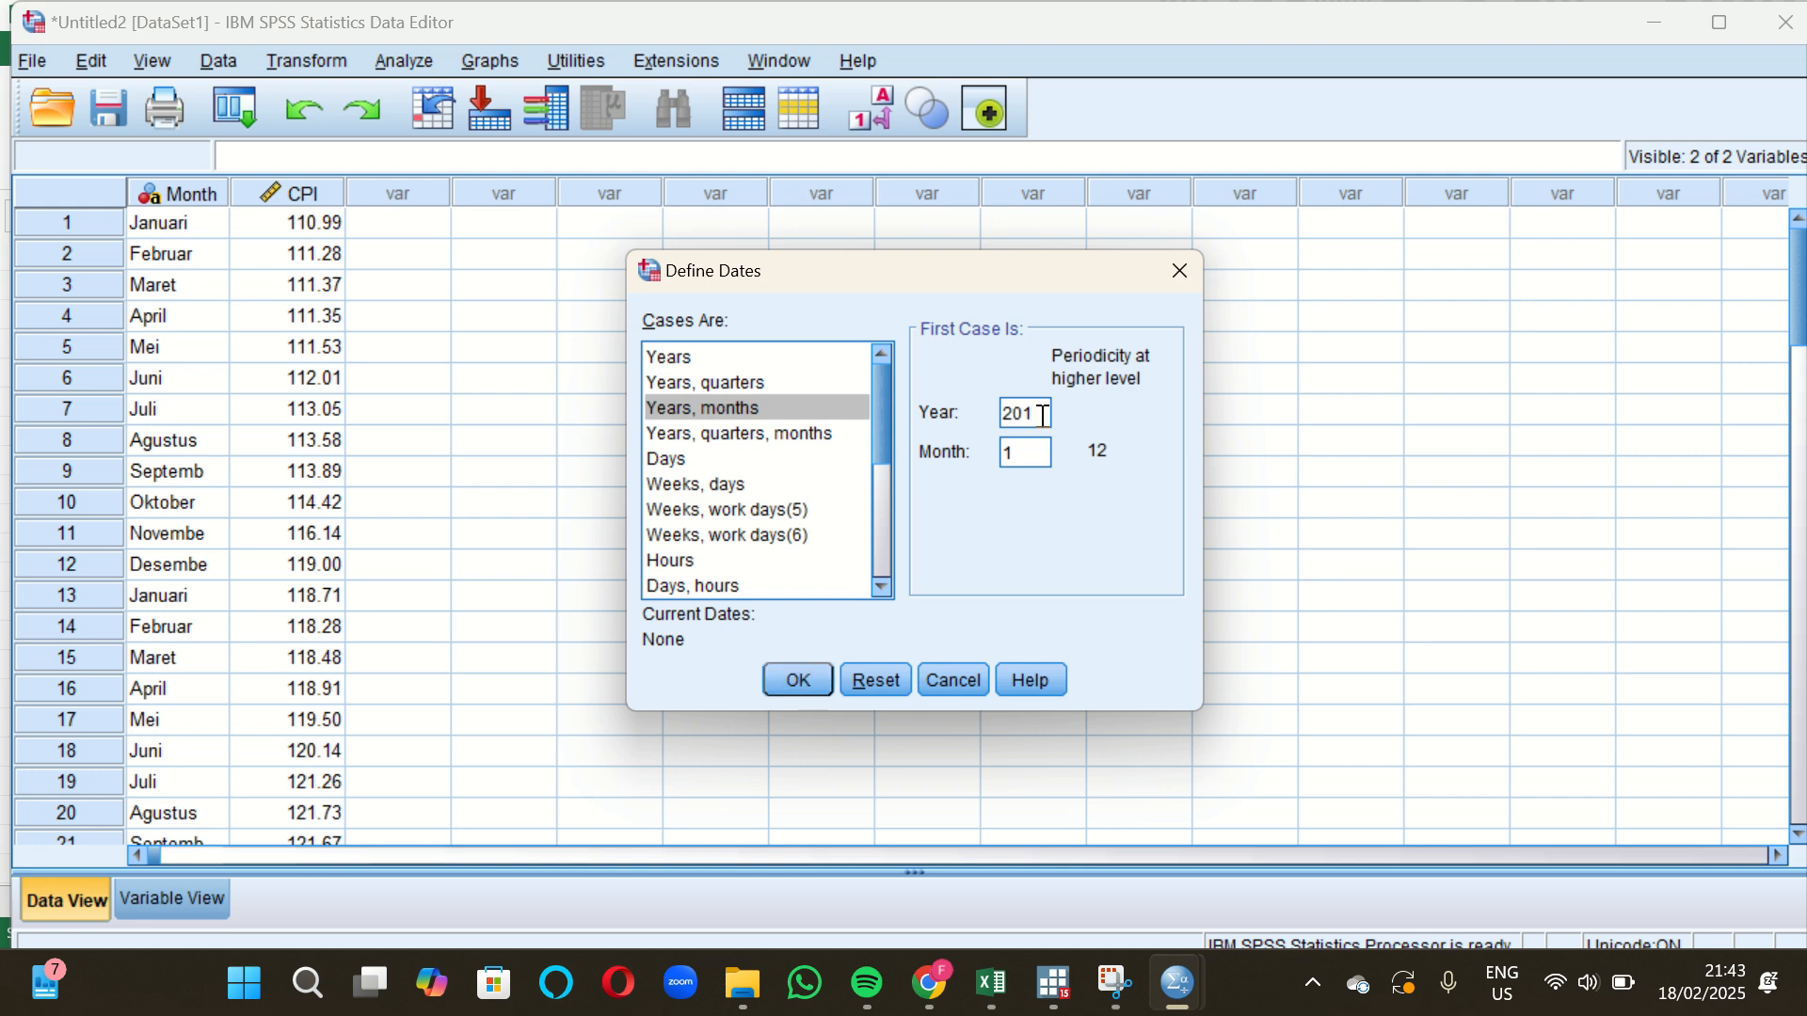
{"action": "type", "text": "4"}
{"action": "left_click", "coordinate": [1033, 442]}
{"action": "left_click", "coordinate": [799, 679]}
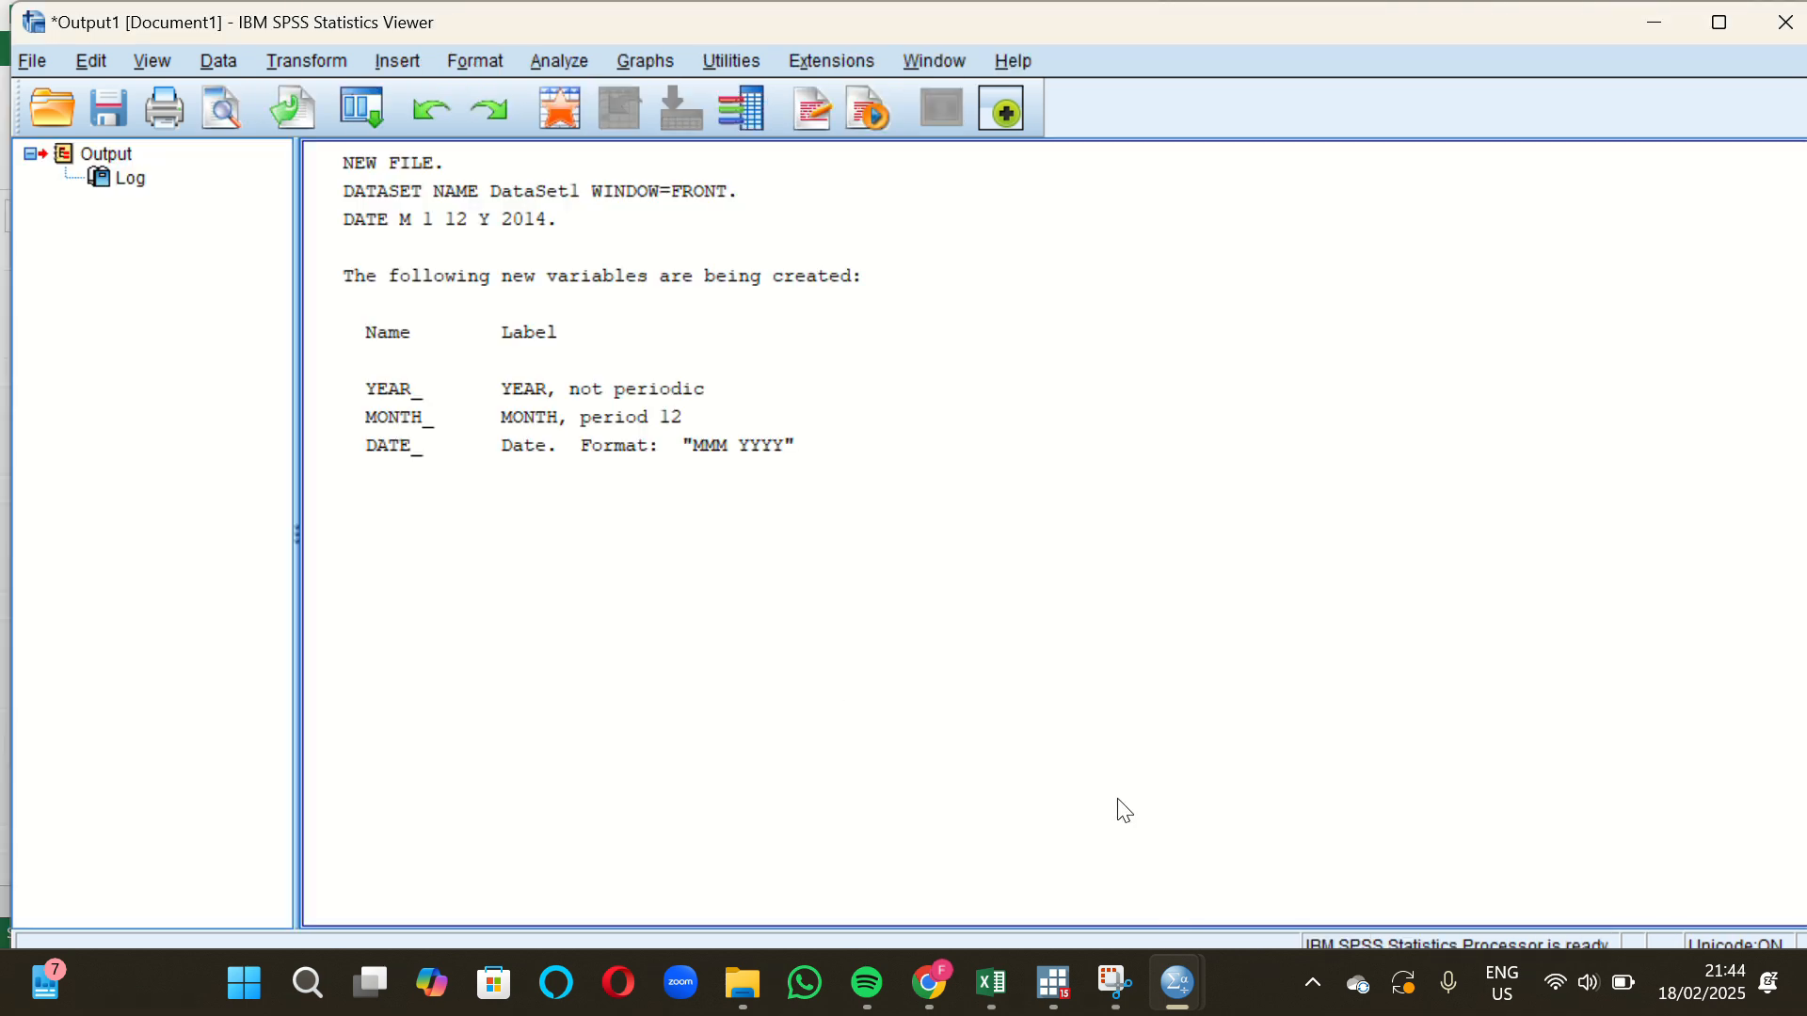
Return to the dataset and examine the newly created year, month and date variables.
{"action": "mouse_move", "coordinate": [1191, 975]}
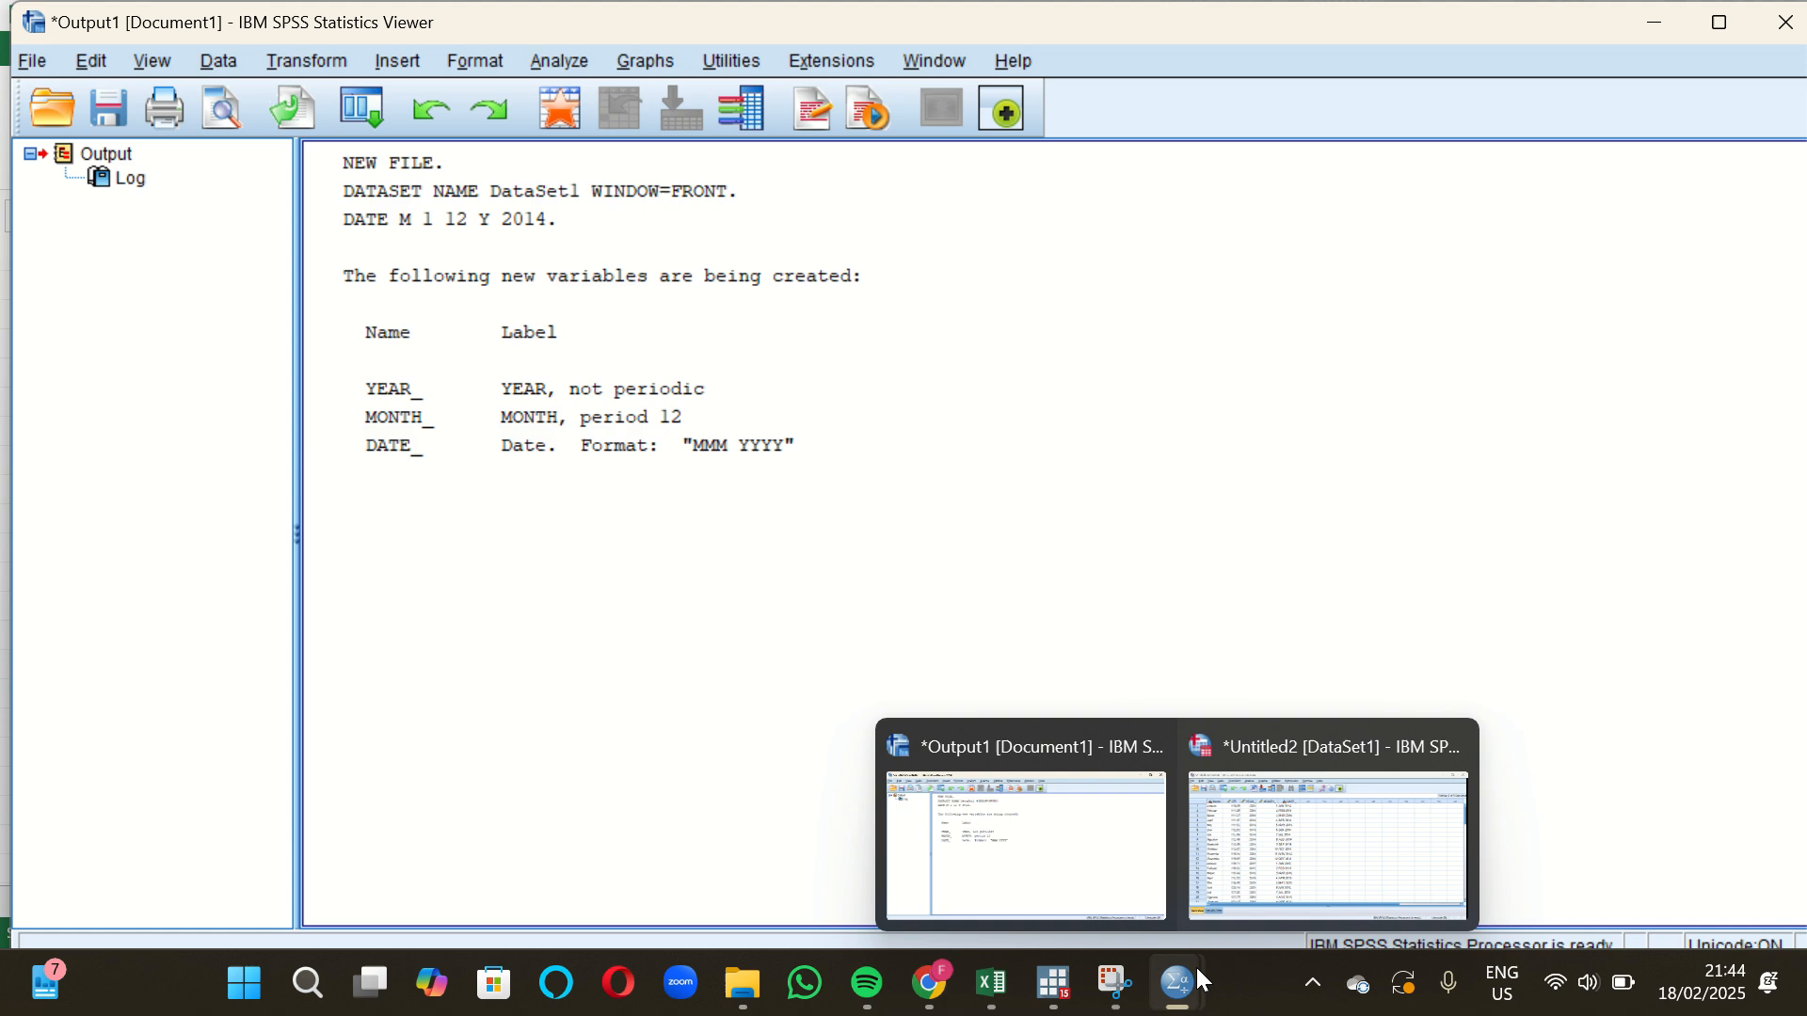
{"action": "left_click", "coordinate": [1341, 849]}
{"action": "scroll", "coordinate": [656, 253], "scroll_direction": "down", "scroll_amount": 1}
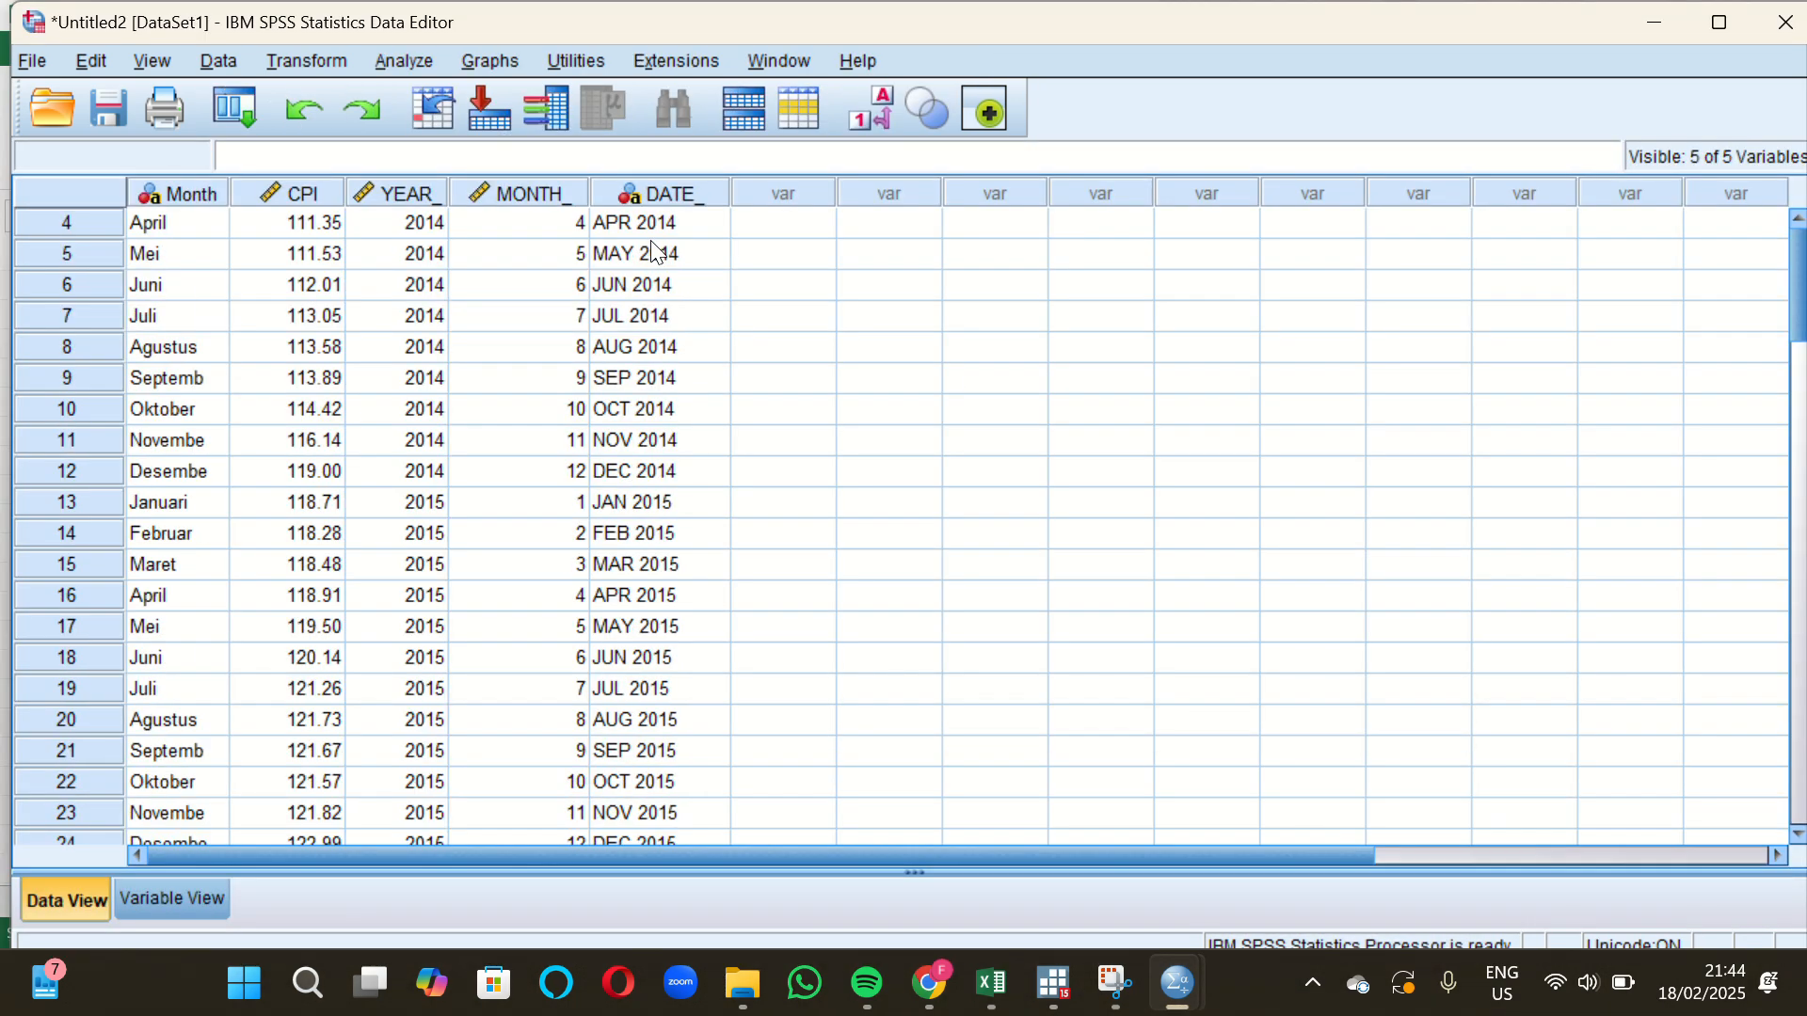
{"action": "scroll", "coordinate": [656, 252], "scroll_direction": "down", "scroll_amount": 5}
{"action": "scroll", "coordinate": [668, 254], "scroll_direction": "up", "scroll_amount": 6}
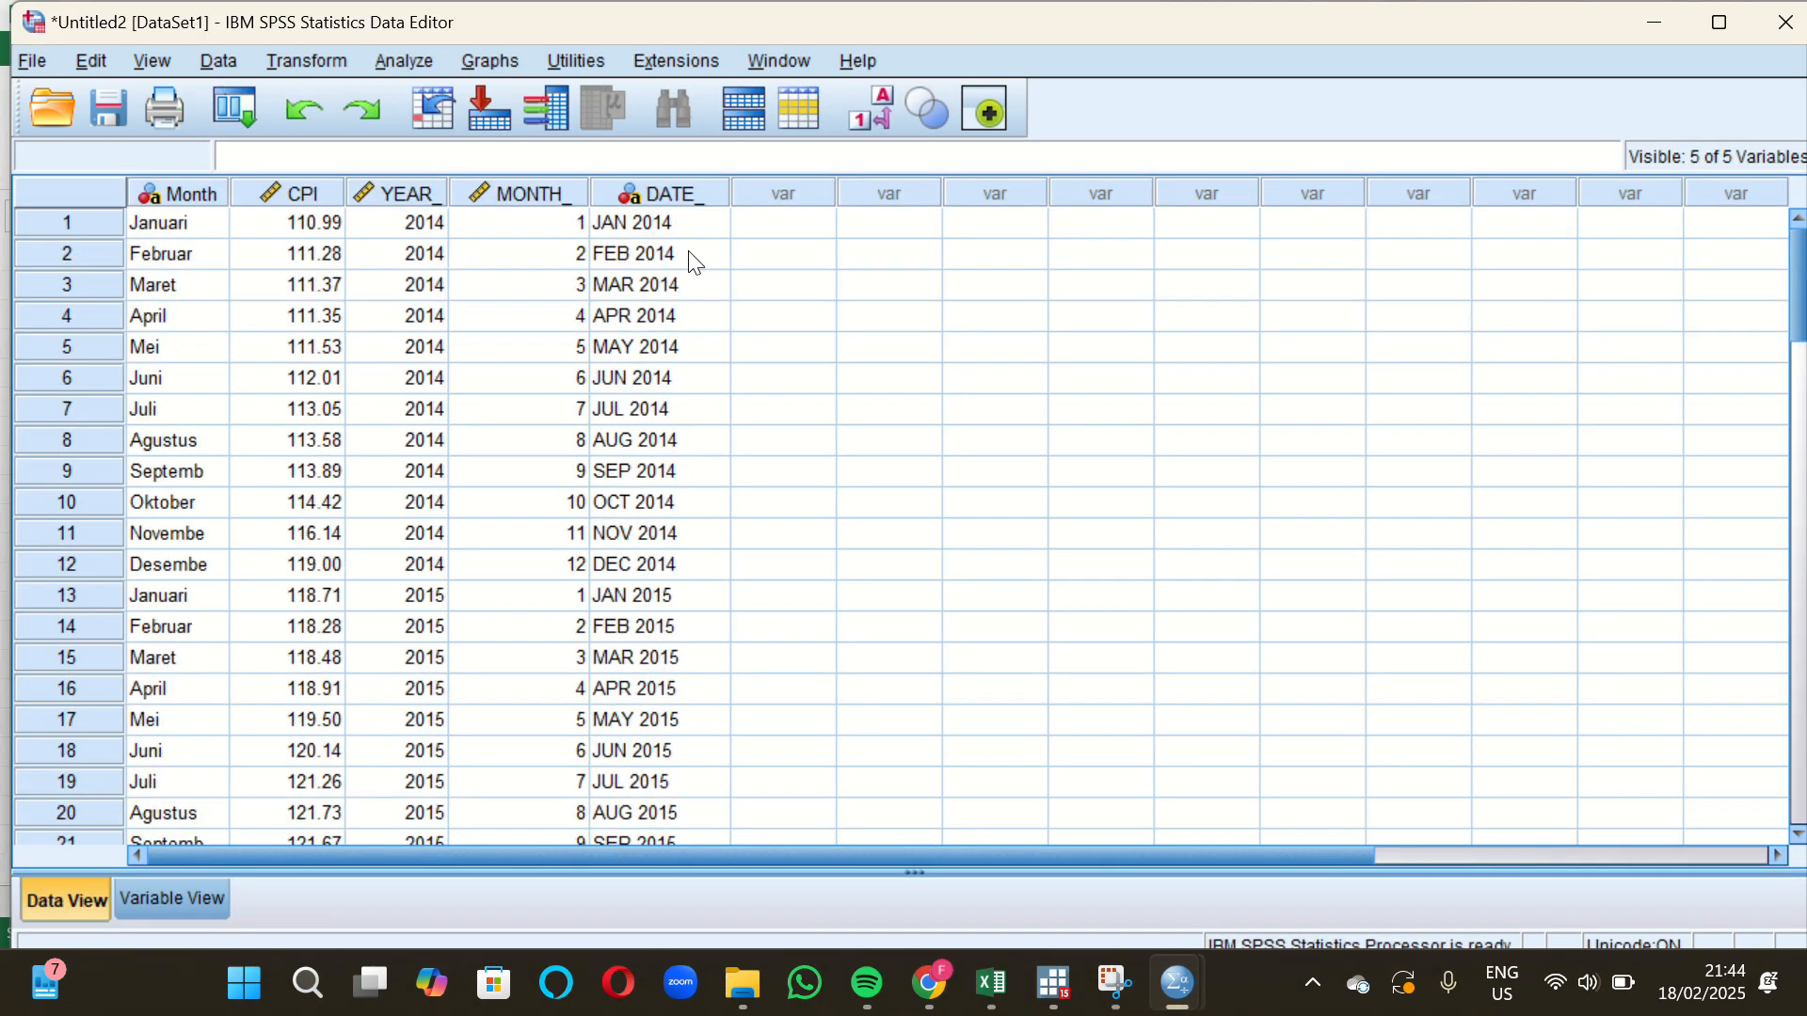
Go back to the output window and generate a sequence chart for the CPI variable.
{"action": "mouse_move", "coordinate": [1176, 983]}
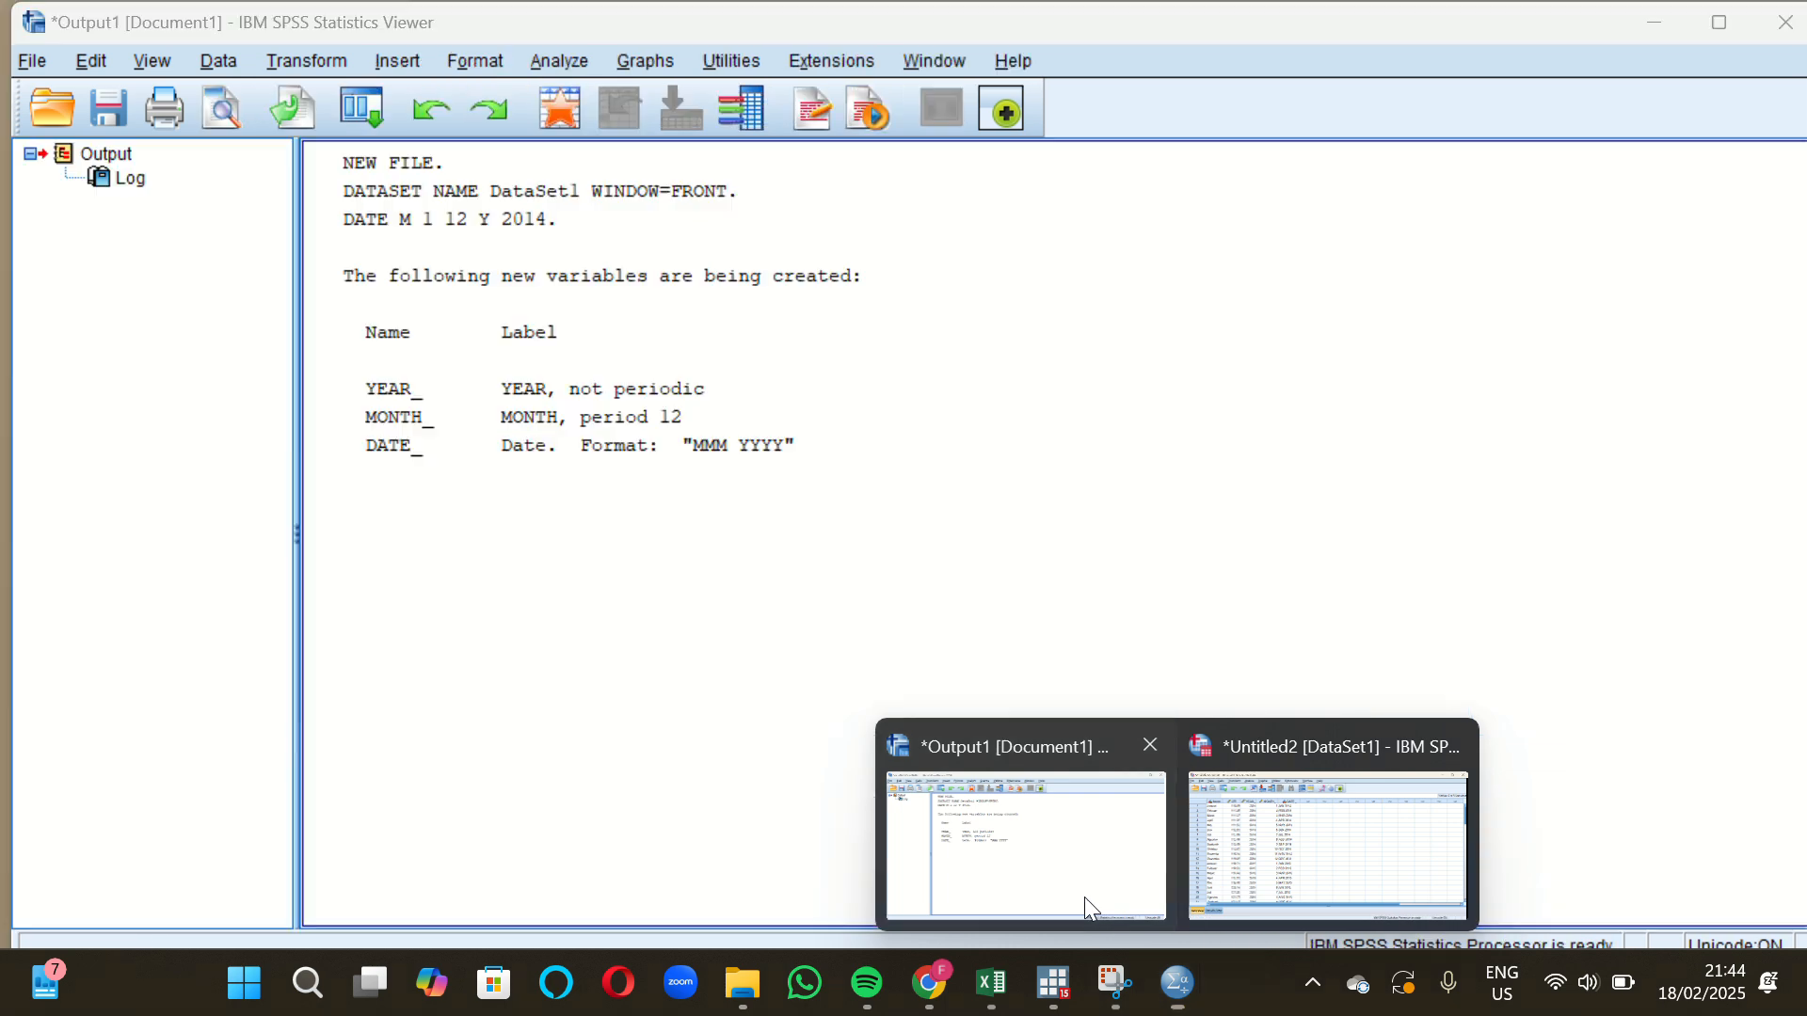
{"action": "left_click", "coordinate": [1084, 896]}
{"action": "left_click", "coordinate": [685, 393]}
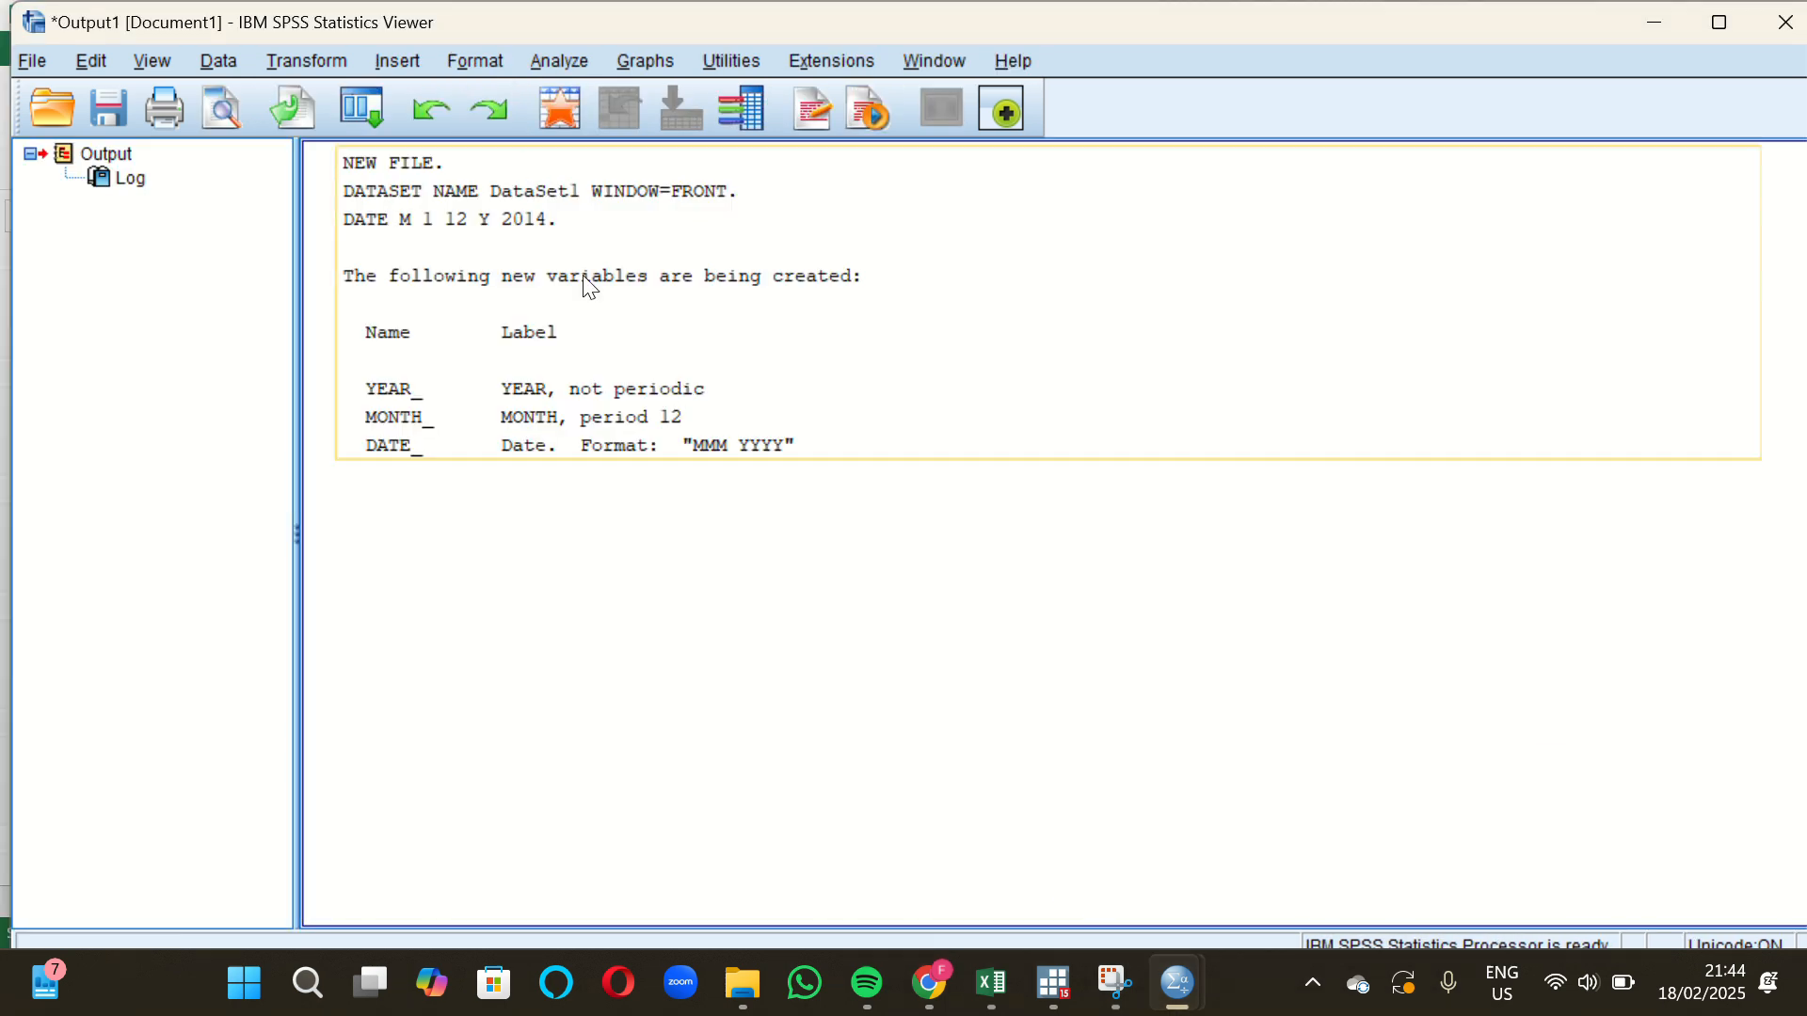
{"action": "left_click", "coordinate": [557, 61]}
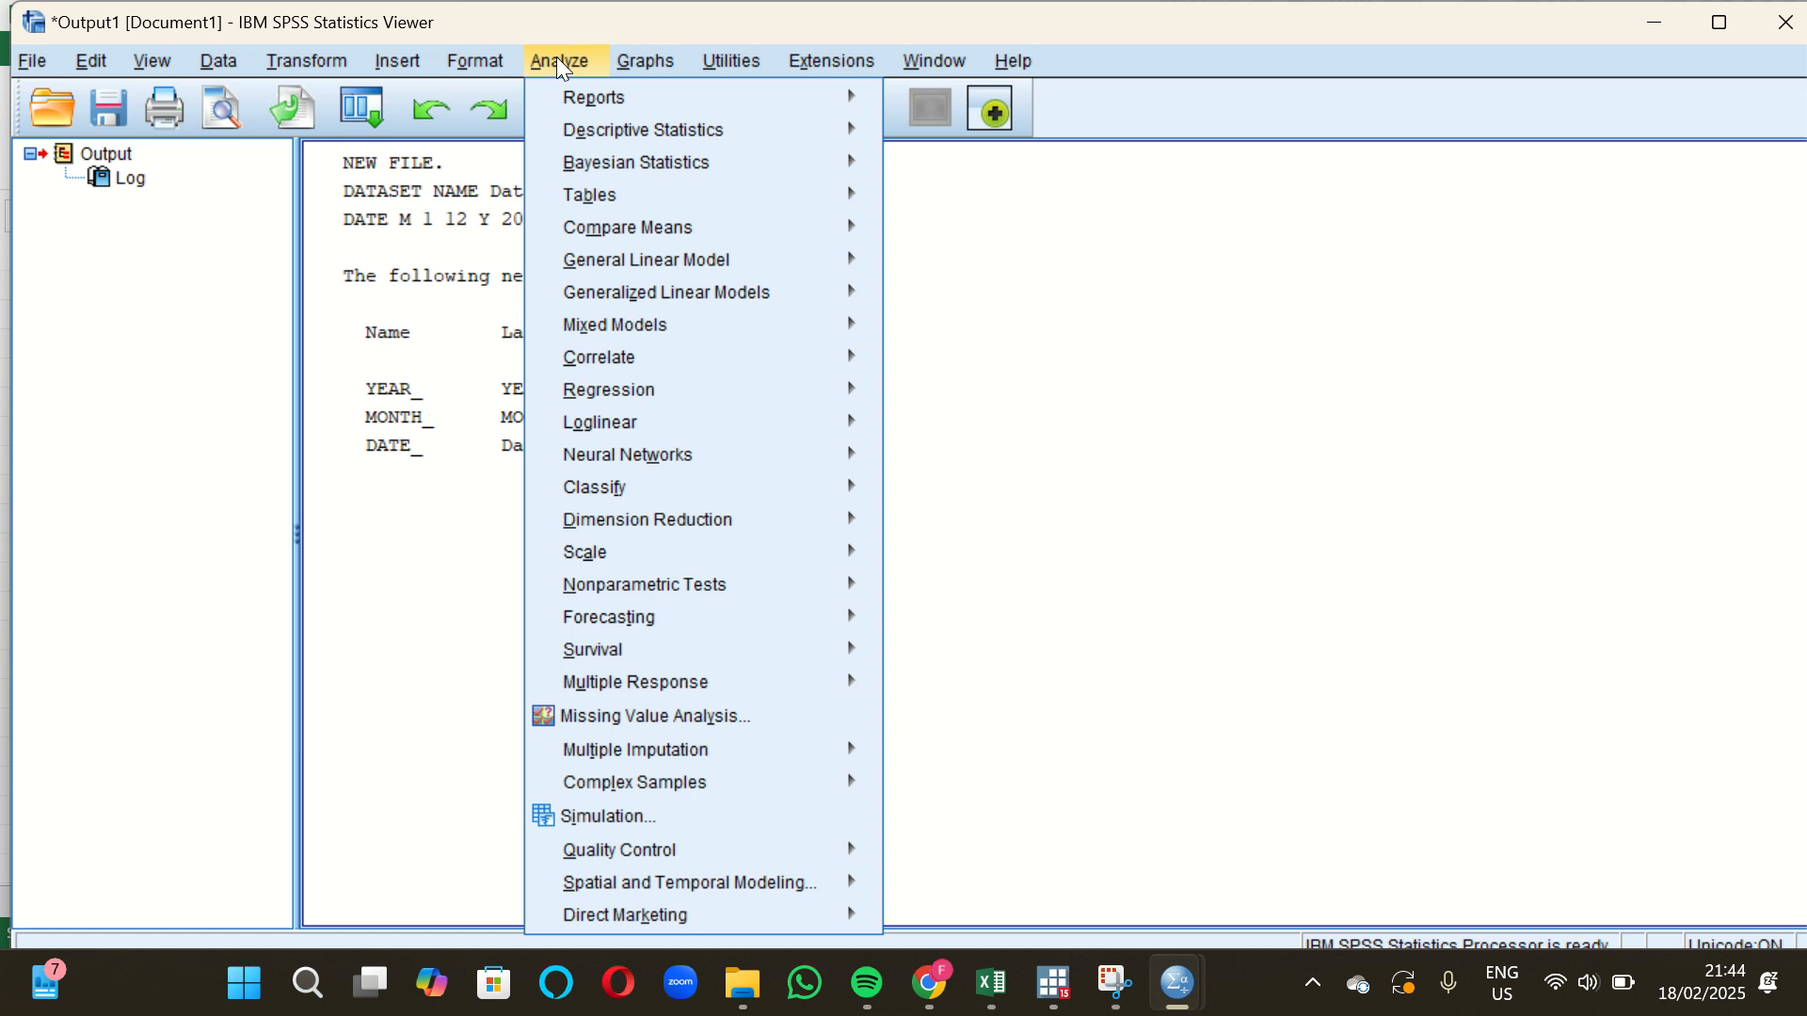
{"action": "mouse_move", "coordinate": [717, 364]}
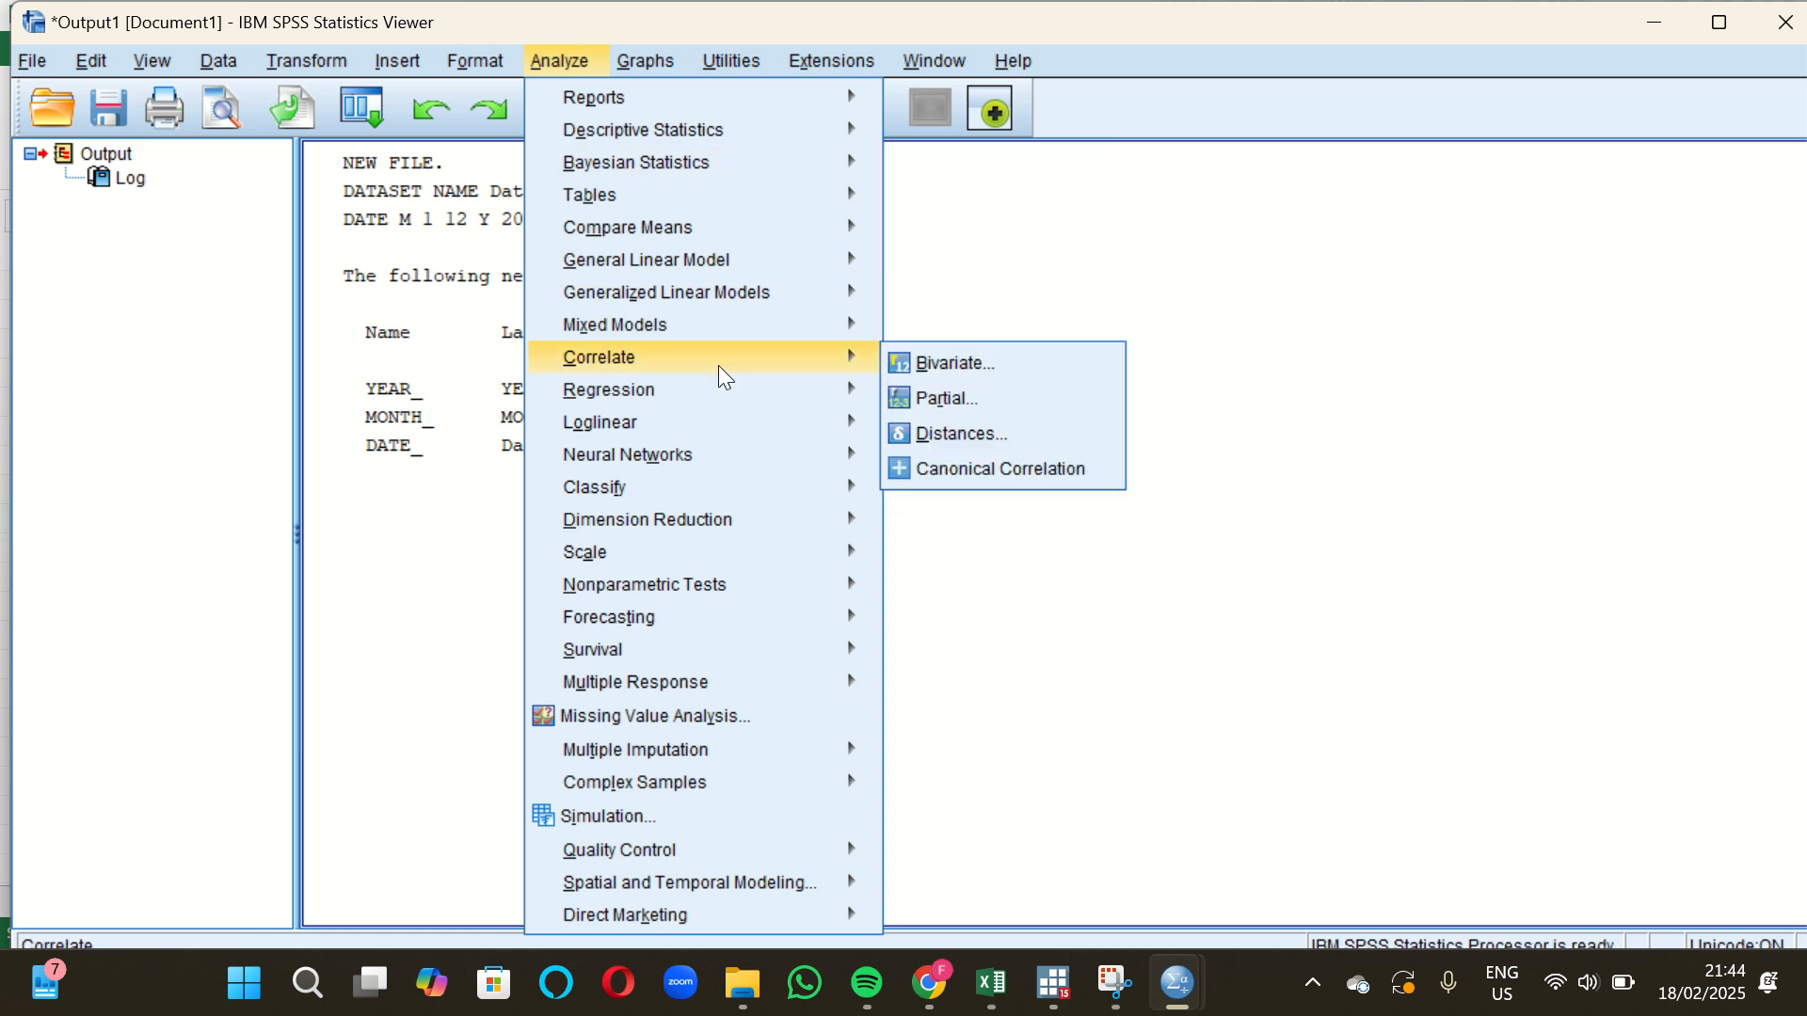
{"action": "mouse_move", "coordinate": [705, 612]}
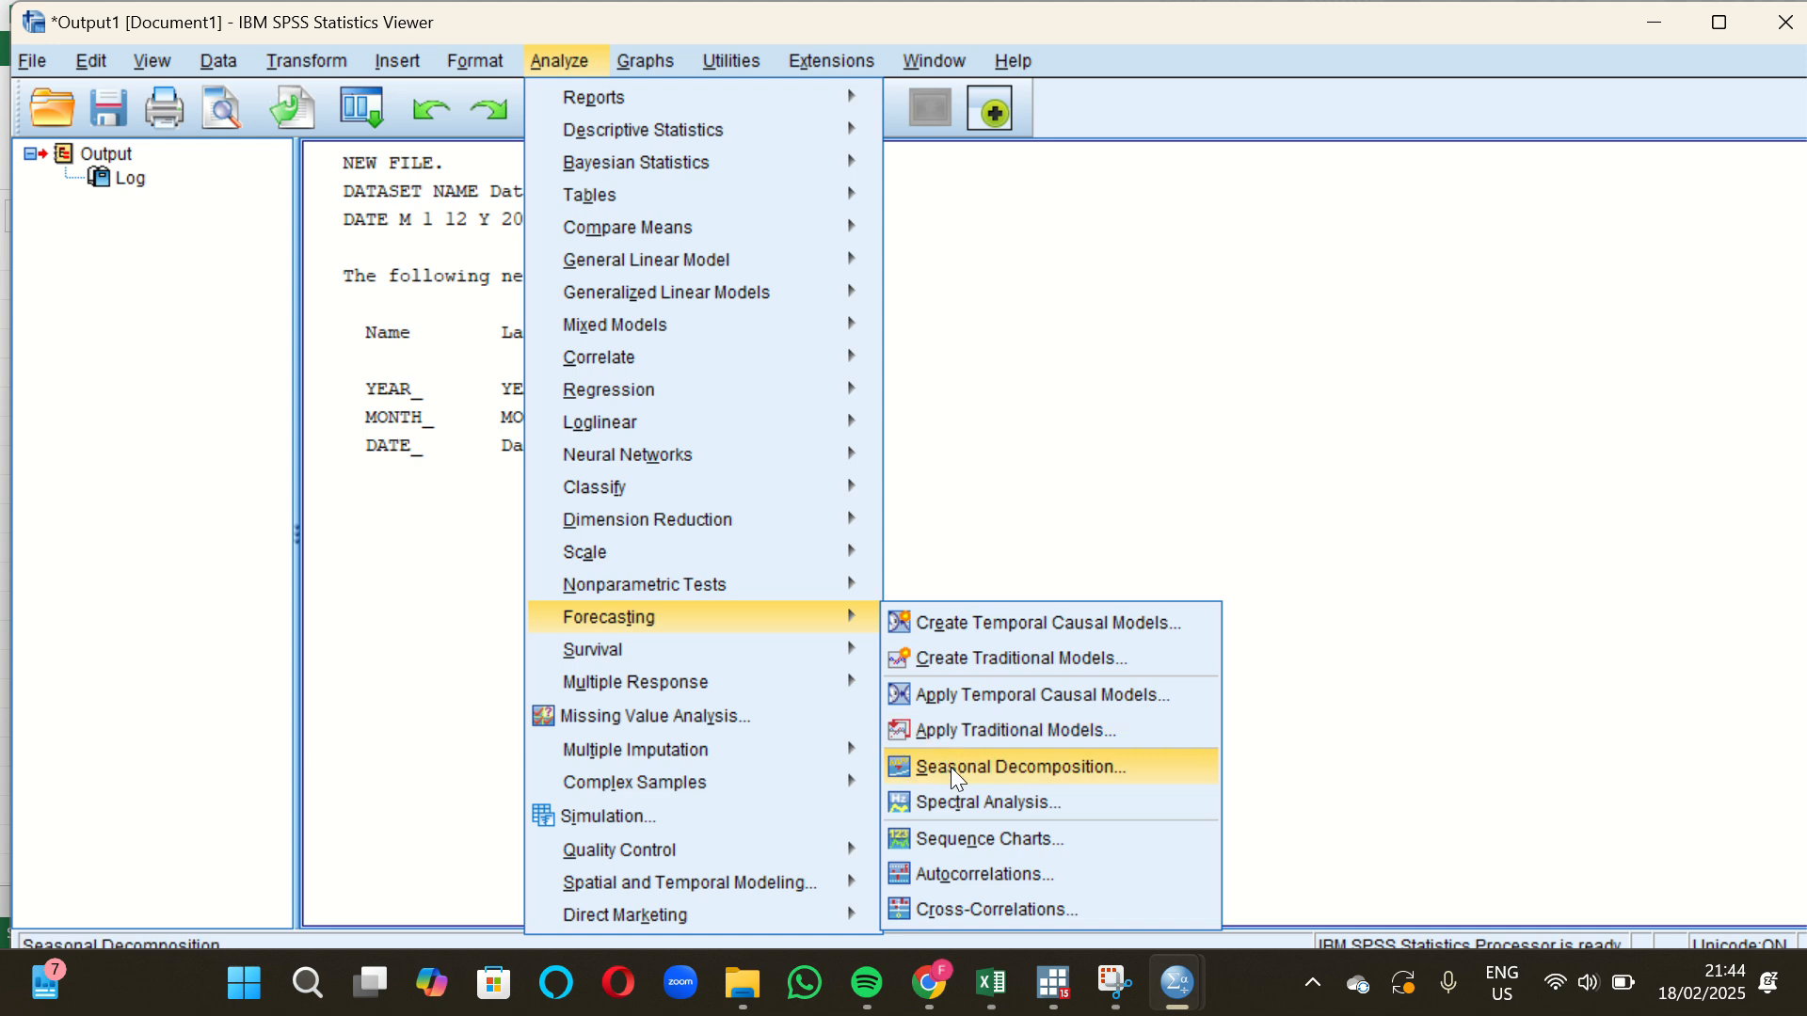
{"action": "left_click", "coordinate": [967, 836]}
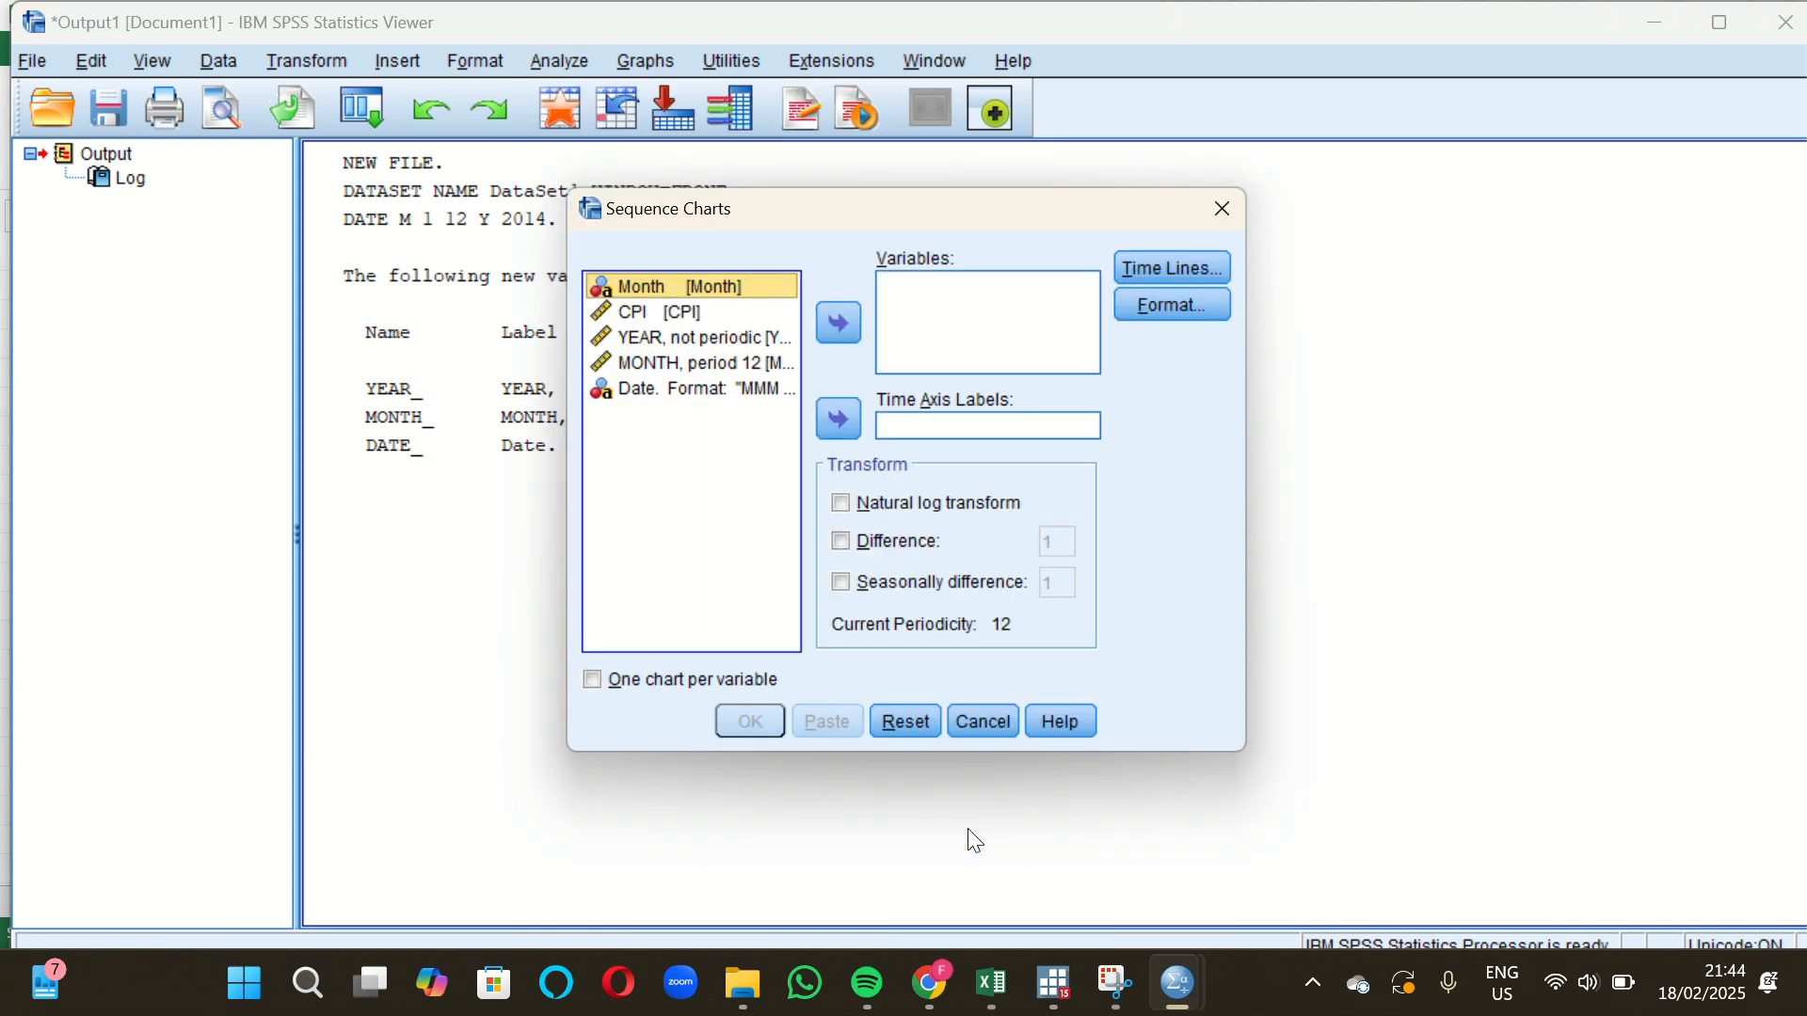
{"action": "left_click", "coordinate": [741, 320]}
{"action": "left_click", "coordinate": [851, 327]}
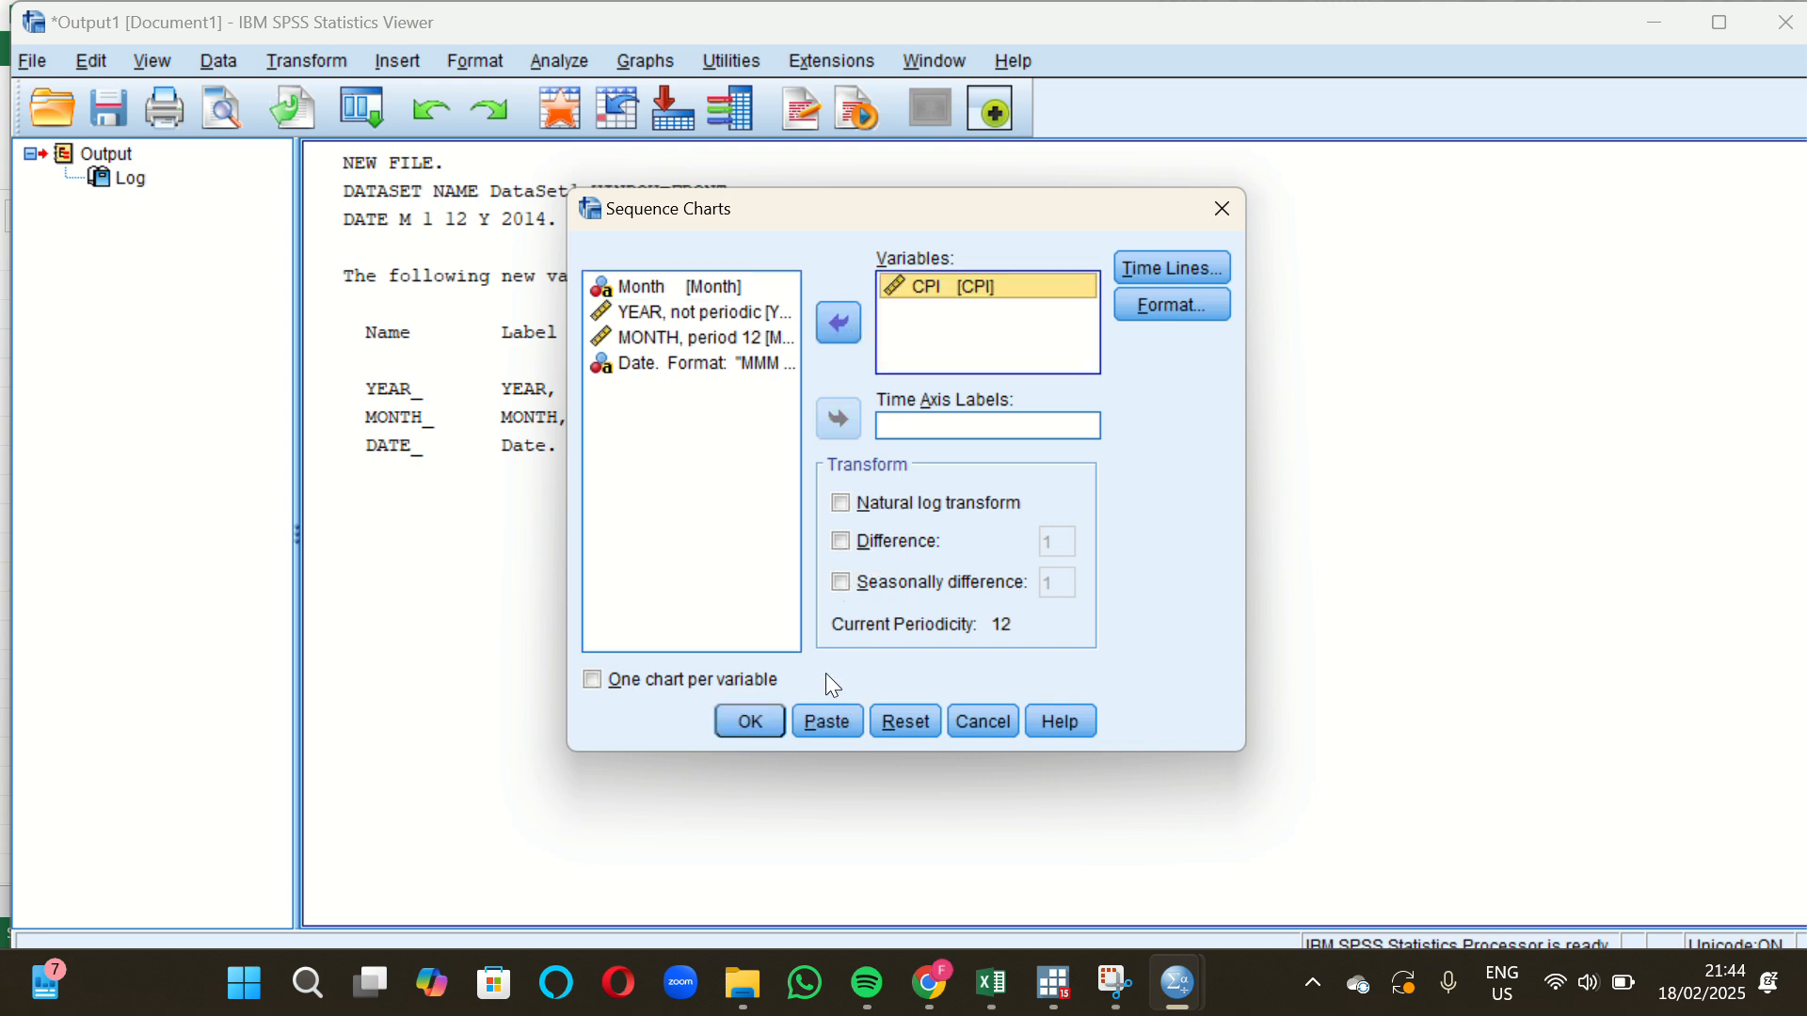
{"action": "left_click", "coordinate": [760, 716]}
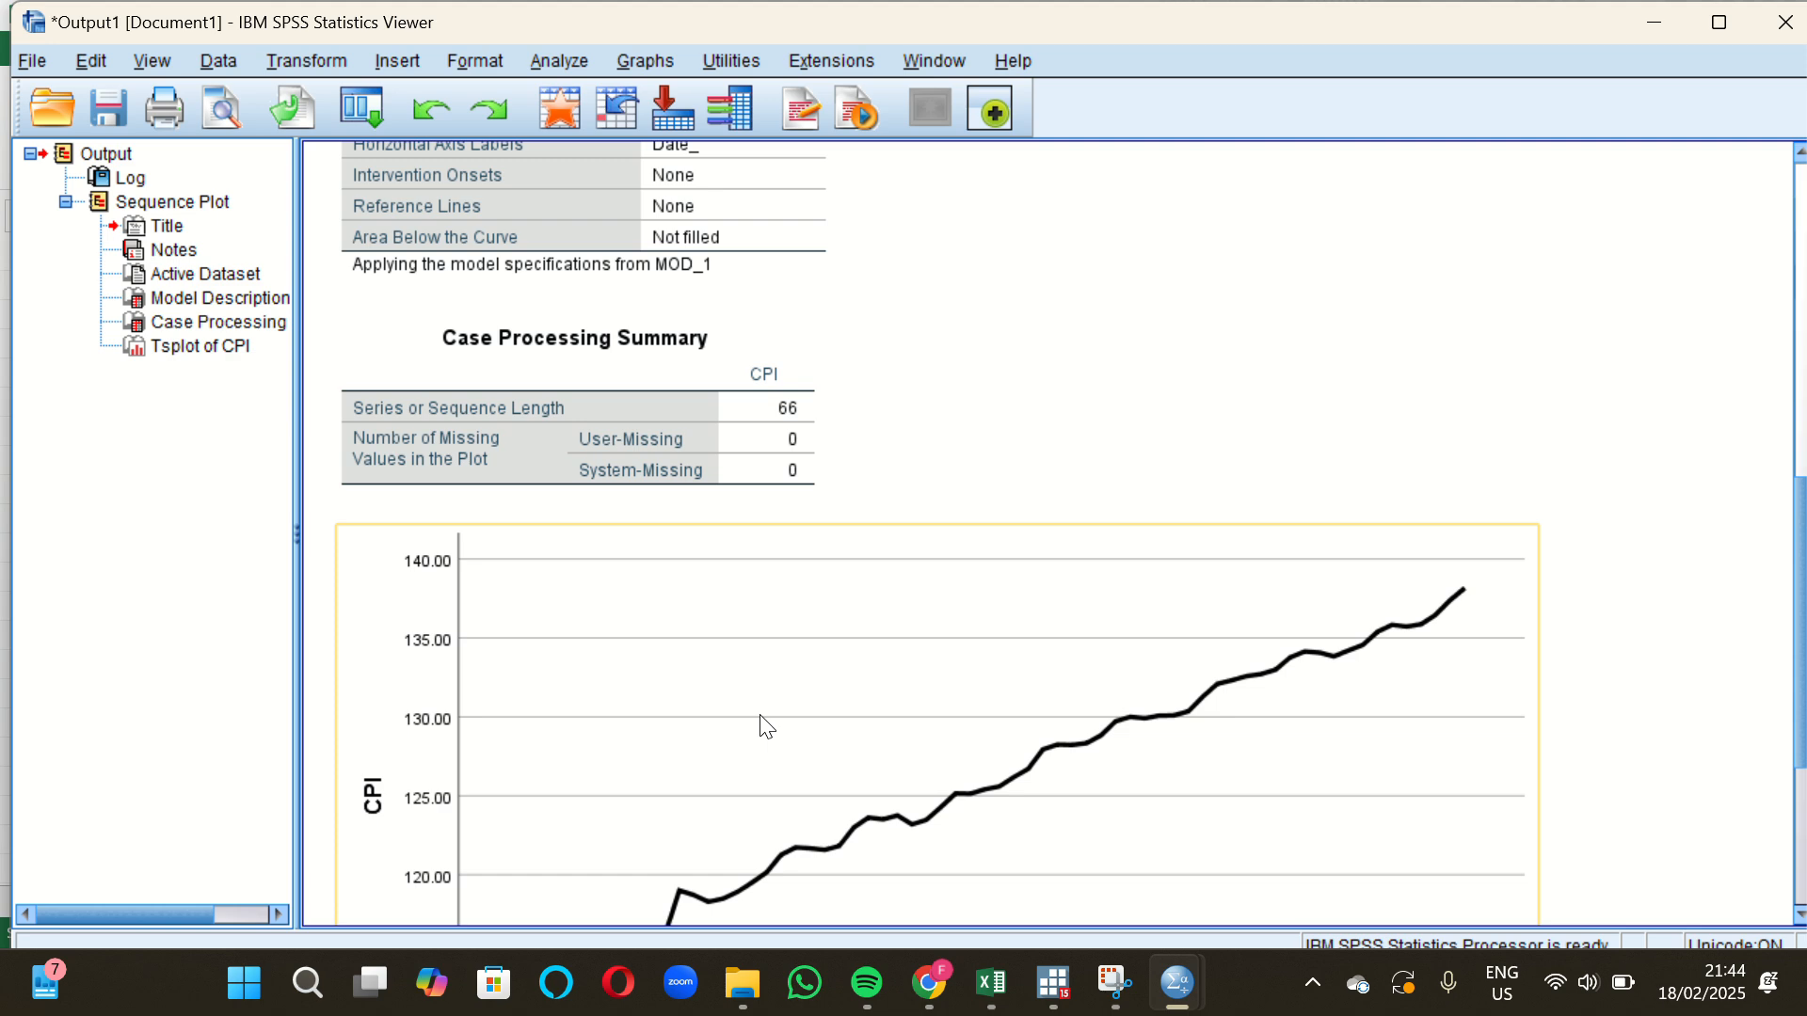
Examine the model description, the case processing summary and the CPI trend in the sequence chart.
{"action": "scroll", "coordinate": [761, 716], "scroll_direction": "up", "scroll_amount": 3}
{"action": "scroll", "coordinate": [760, 715], "scroll_direction": "down", "scroll_amount": 1}
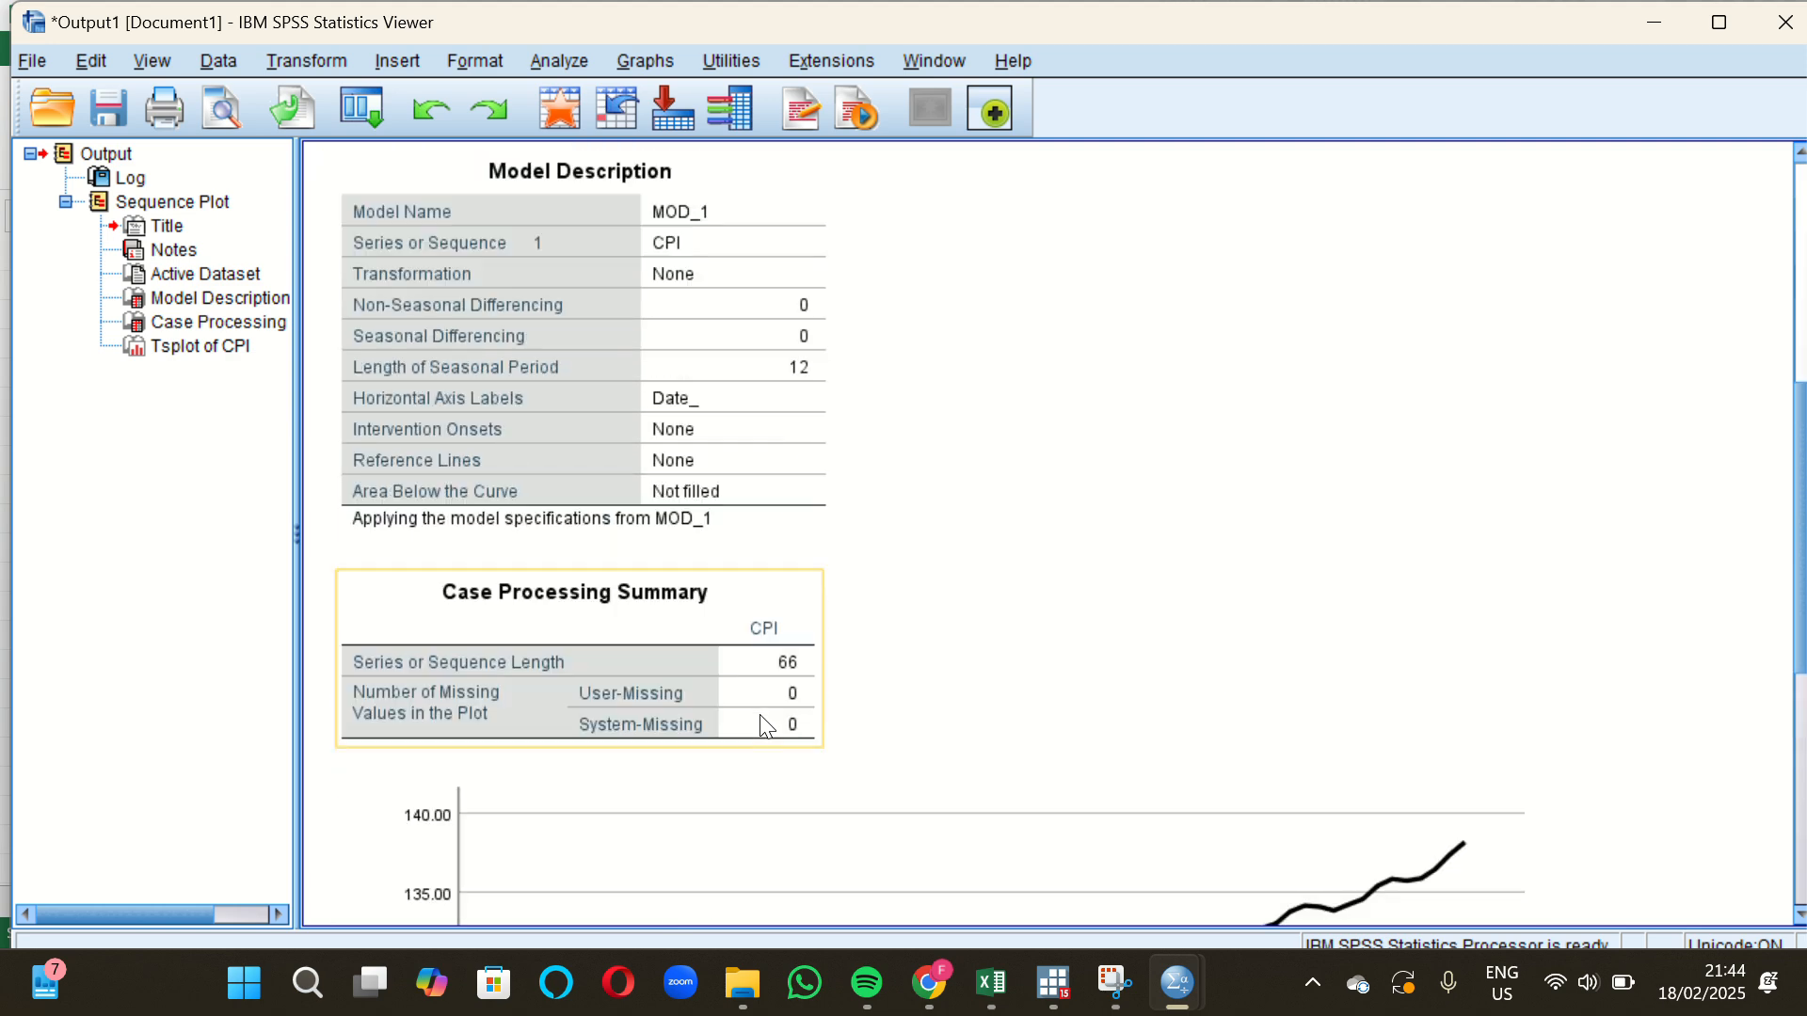
{"action": "scroll", "coordinate": [764, 724], "scroll_direction": "down", "scroll_amount": 3}
{"action": "scroll", "coordinate": [765, 725], "scroll_direction": "down", "scroll_amount": 1}
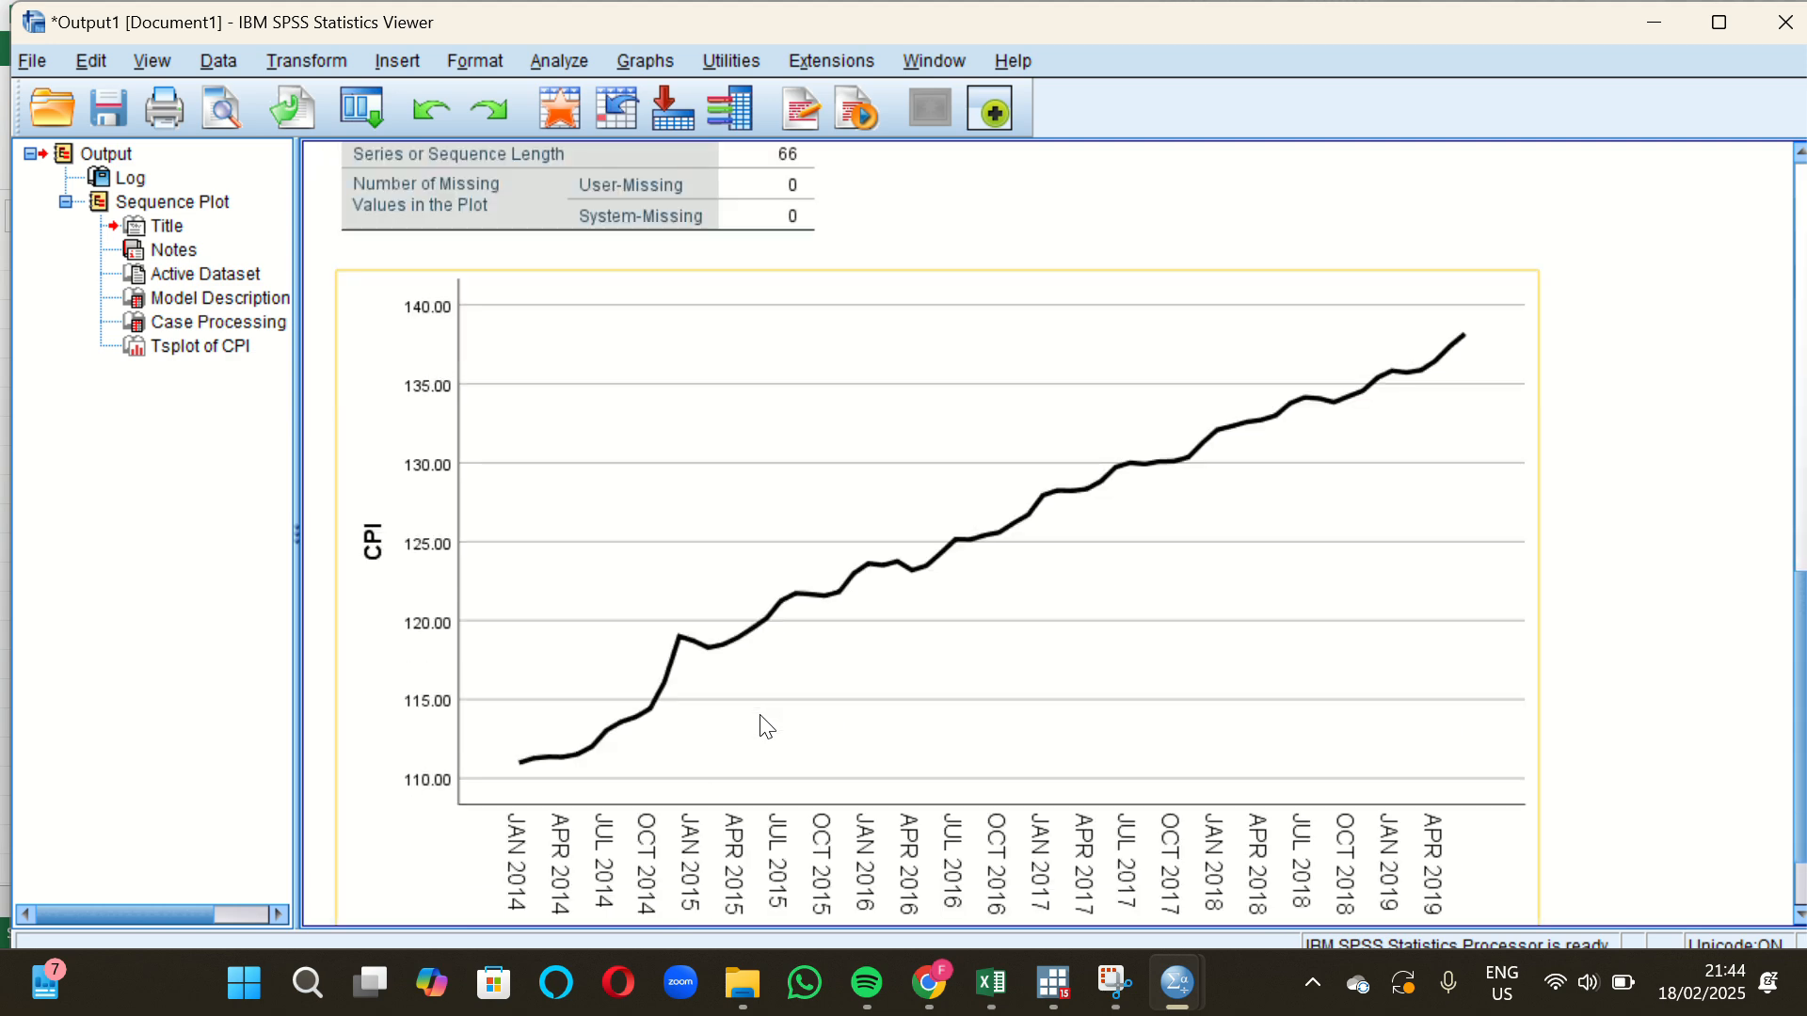
{"action": "scroll", "coordinate": [764, 724], "scroll_direction": "up", "scroll_amount": 1}
{"action": "scroll", "coordinate": [764, 725], "scroll_direction": "down", "scroll_amount": 1}
{"action": "scroll", "coordinate": [694, 597], "scroll_direction": "down", "scroll_amount": 1}
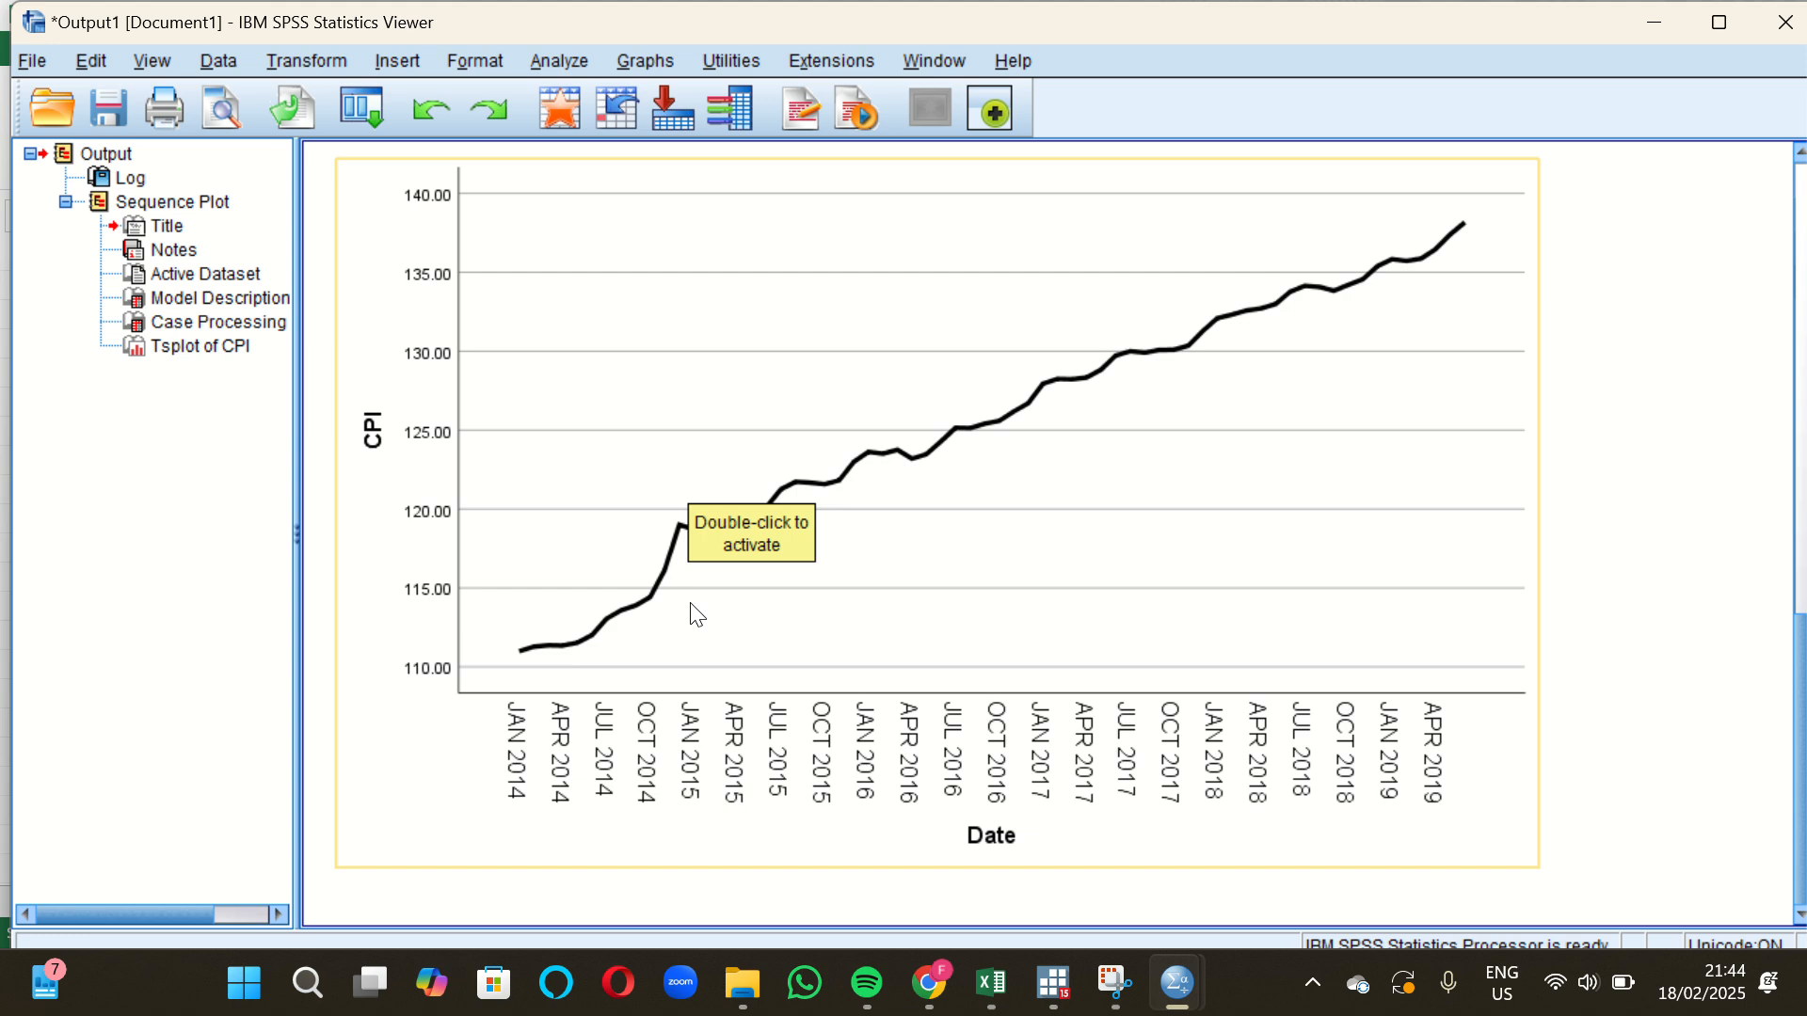
{"action": "scroll", "coordinate": [696, 614], "scroll_direction": "up", "scroll_amount": 3}
{"action": "scroll", "coordinate": [734, 492], "scroll_direction": "down", "scroll_amount": 3}
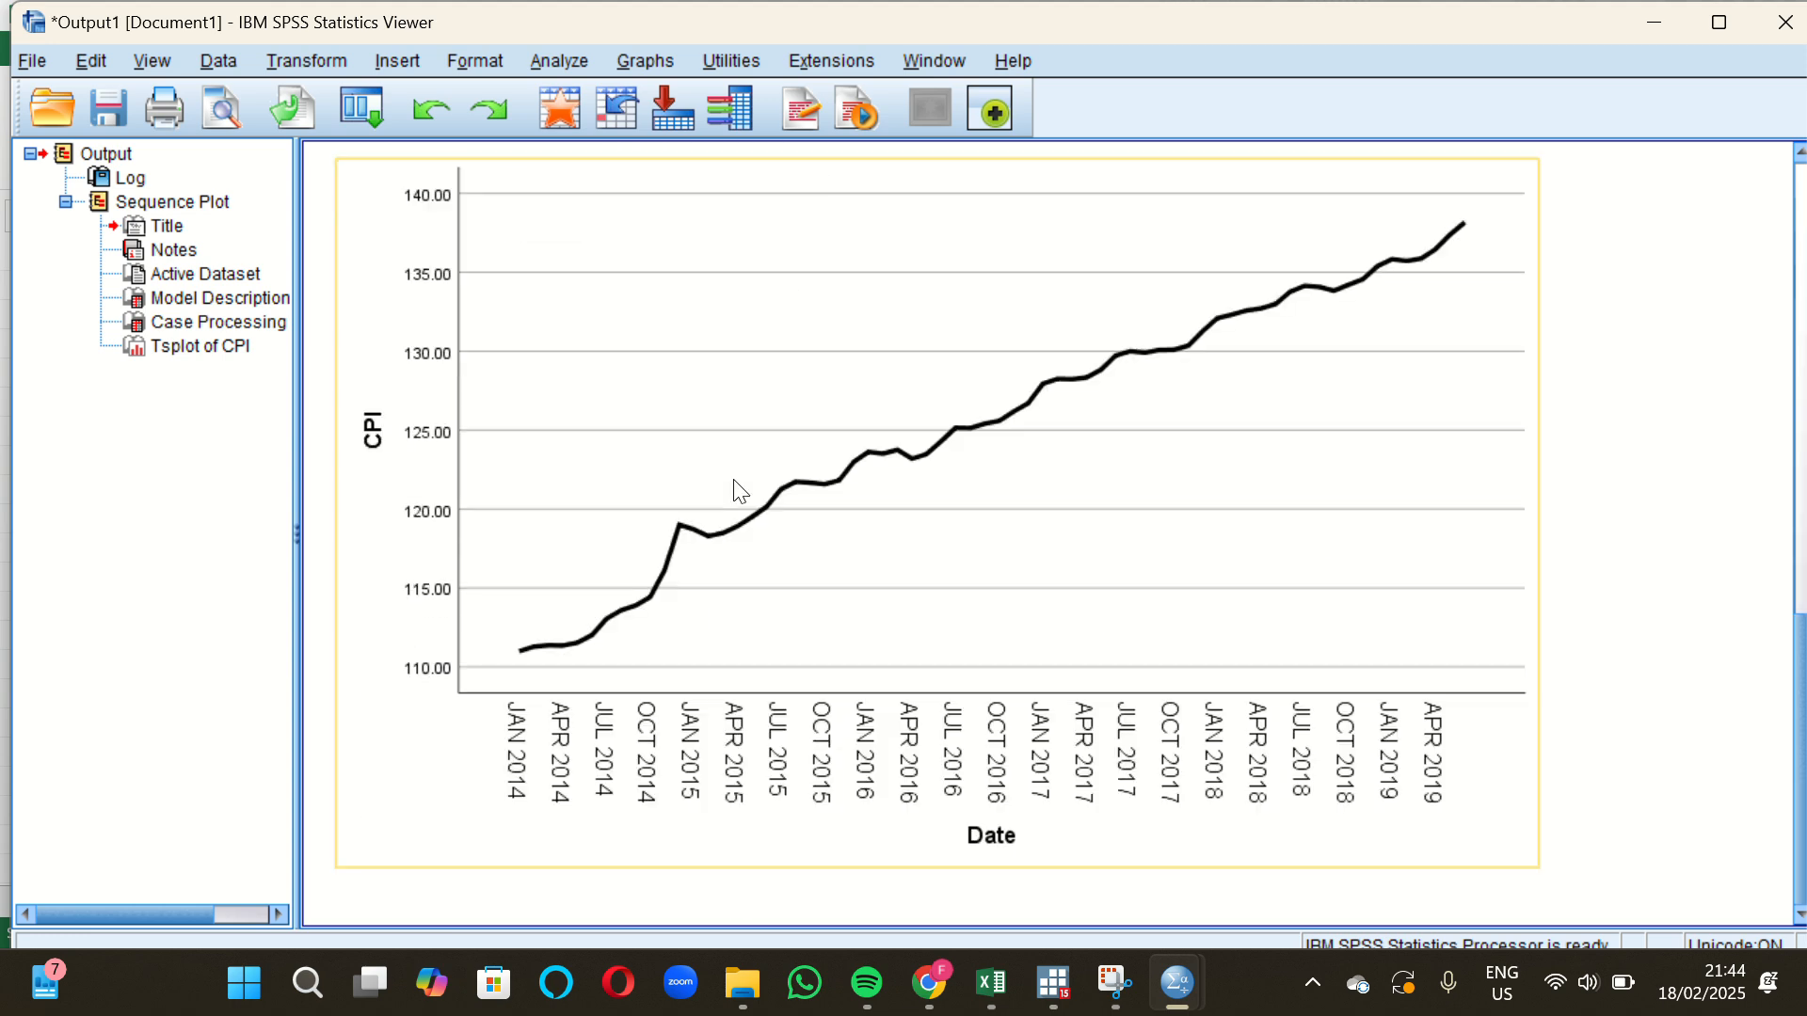
{"action": "scroll", "coordinate": [739, 489], "scroll_direction": "up", "scroll_amount": 2}
{"action": "scroll", "coordinate": [740, 490], "scroll_direction": "down", "scroll_amount": 2}
{"action": "scroll", "coordinate": [629, 237], "scroll_direction": "up", "scroll_amount": 2}
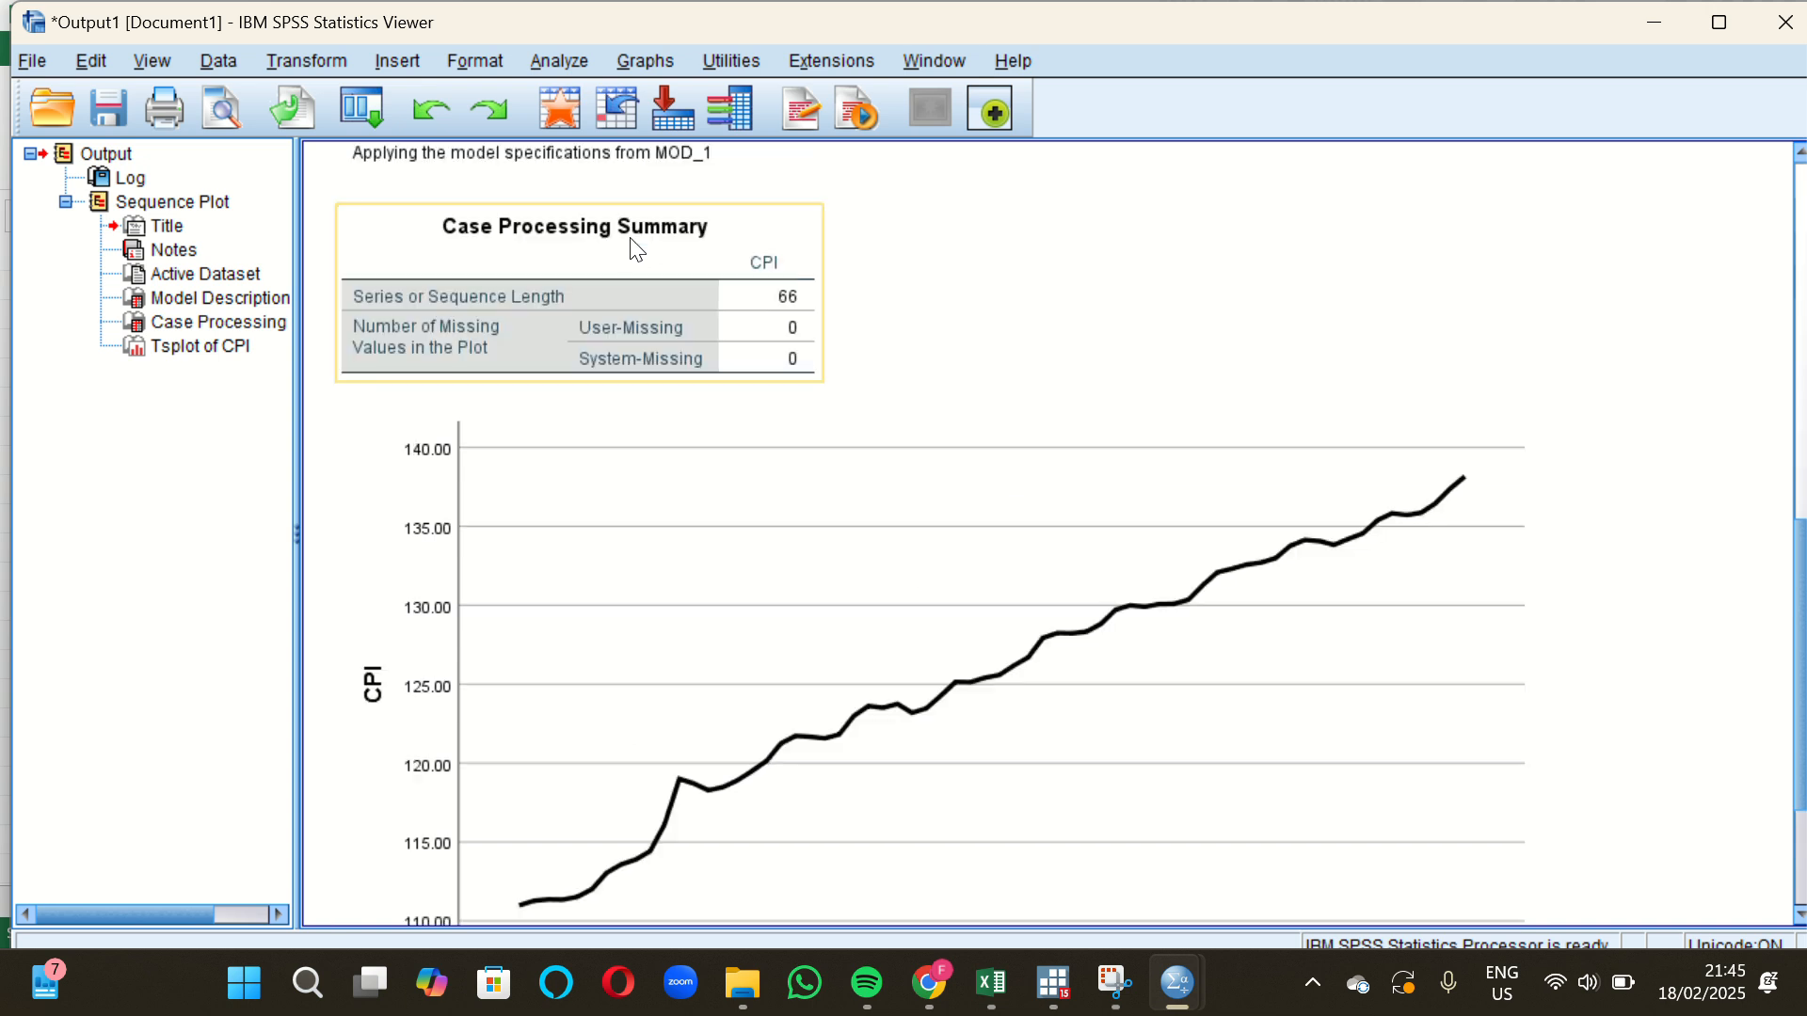
{"action": "scroll", "coordinate": [629, 247], "scroll_direction": "down", "scroll_amount": 2}
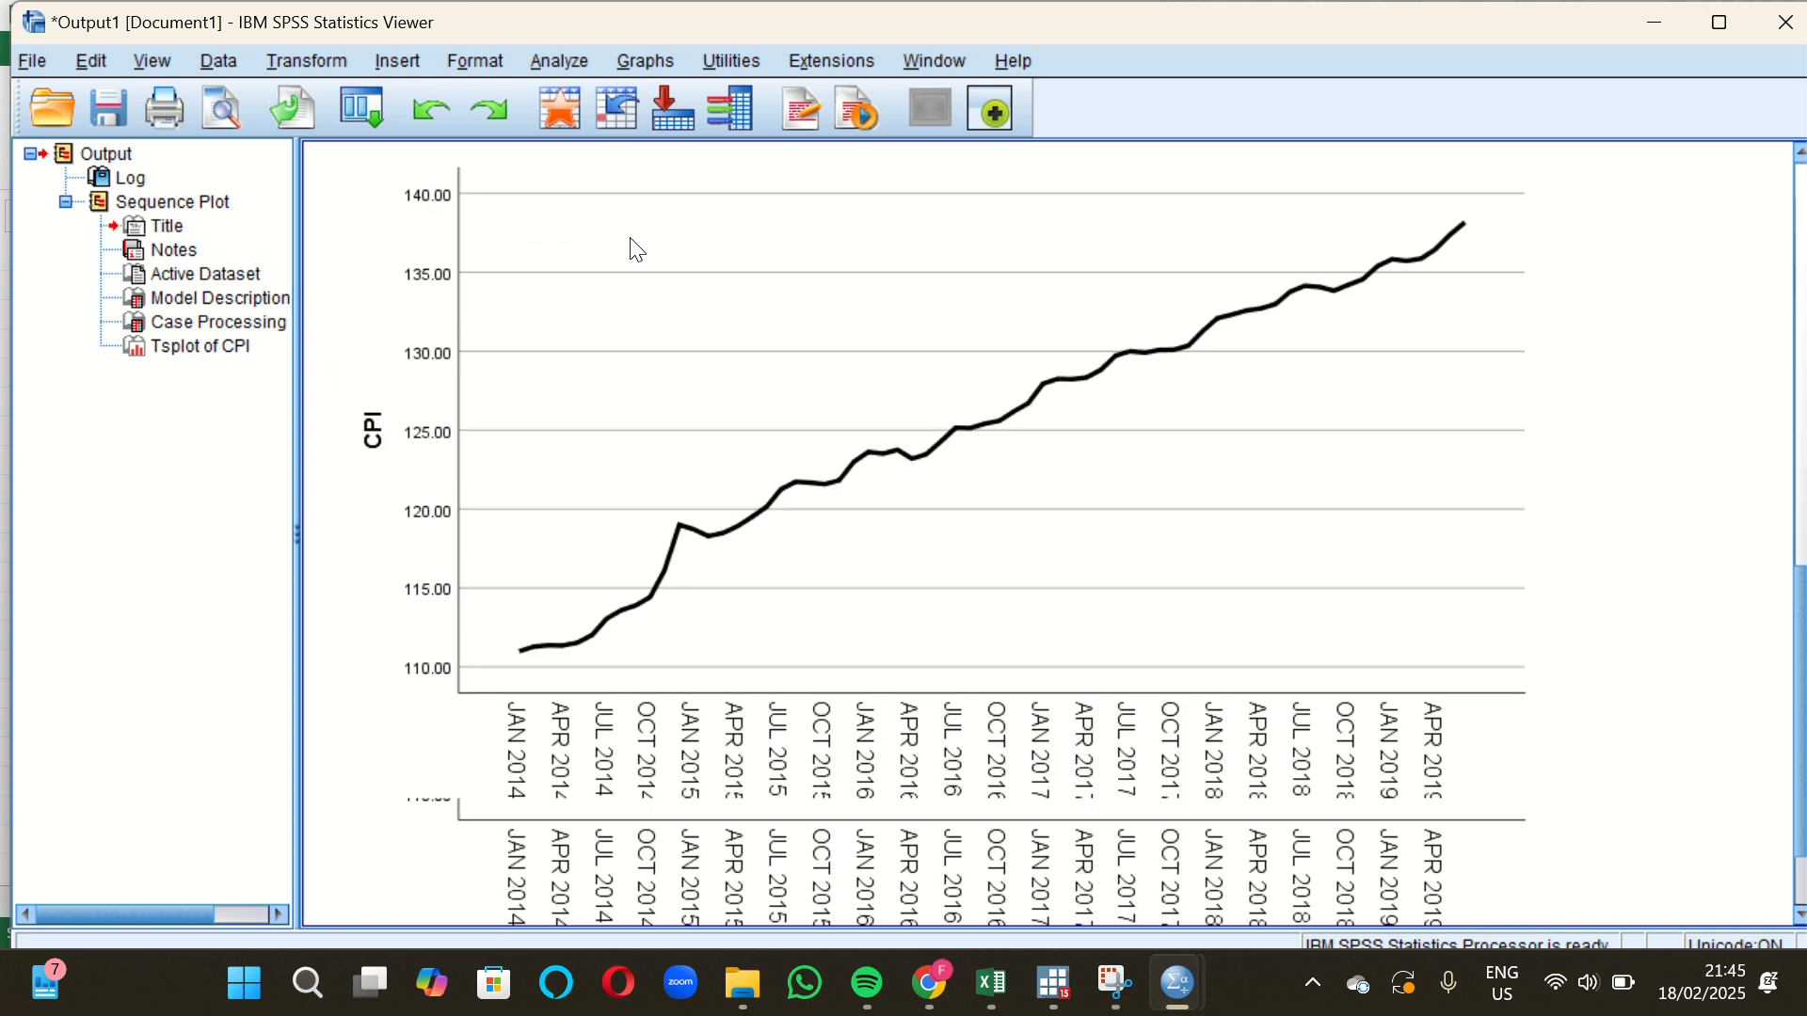
Generate a second sequence chart for CPI with a non-seasonal difference of 1 applied.
{"action": "left_click", "coordinate": [548, 64]}
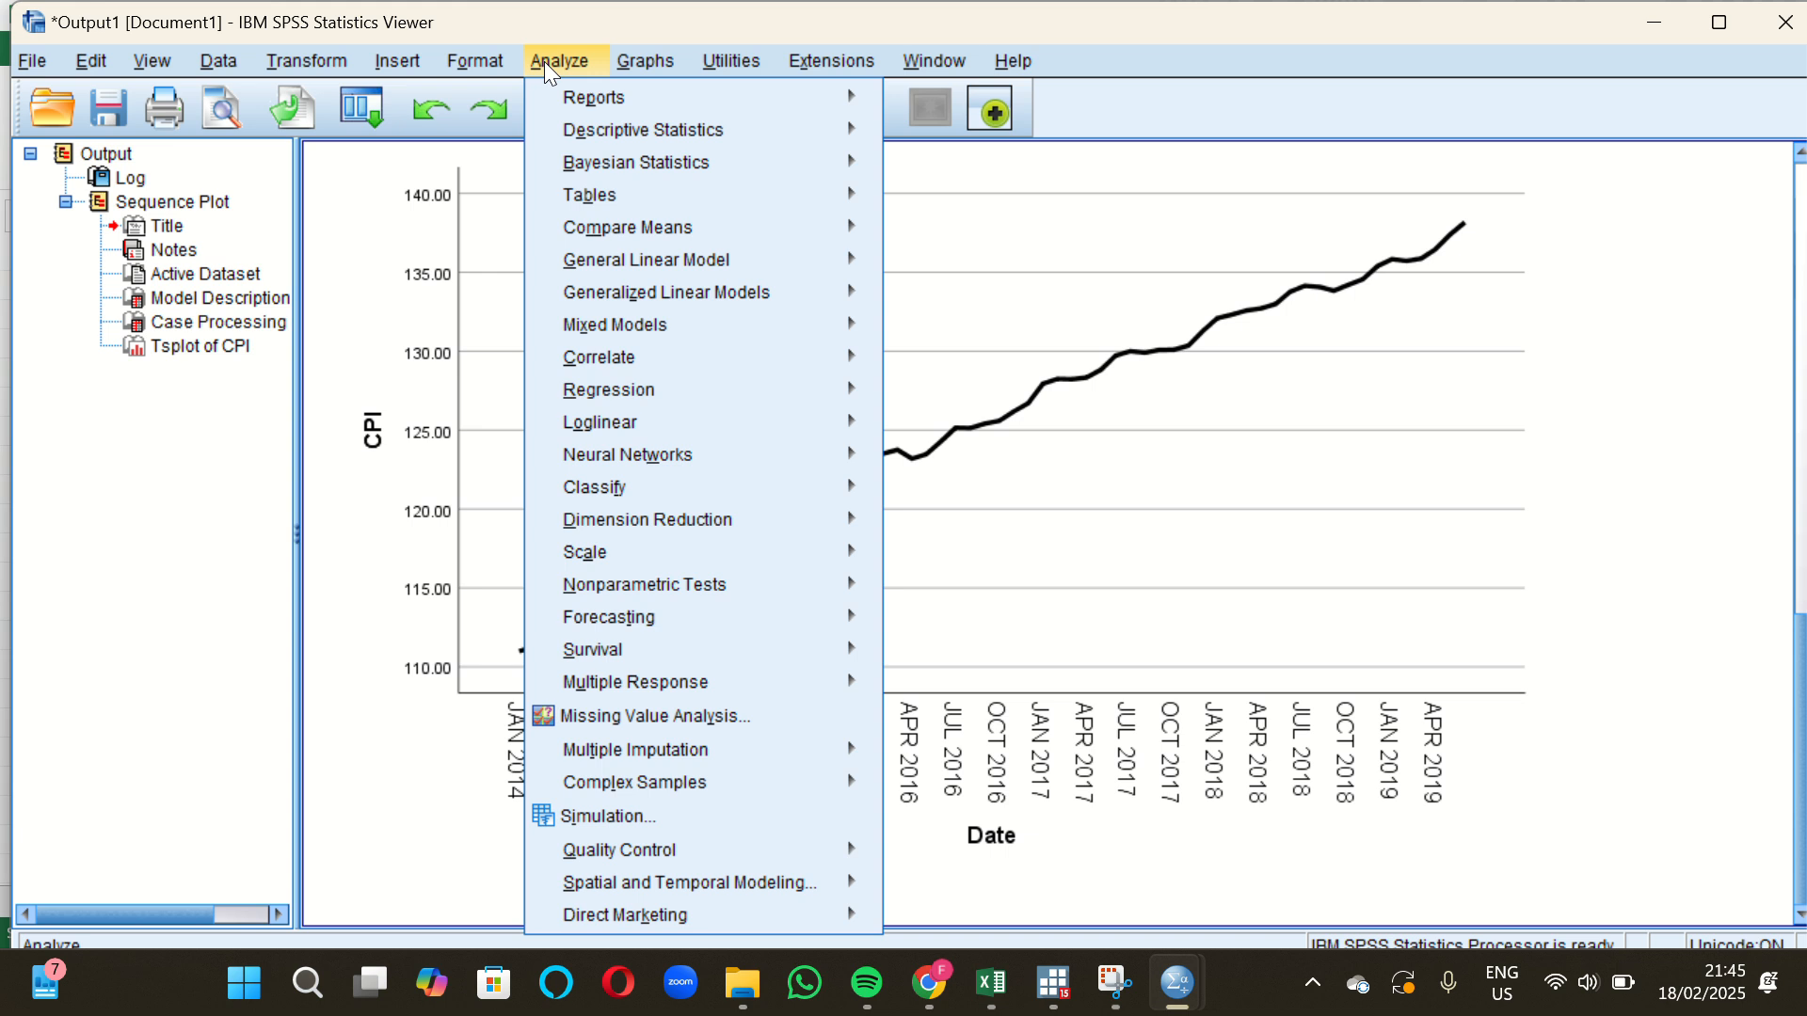
{"action": "mouse_move", "coordinate": [759, 619]}
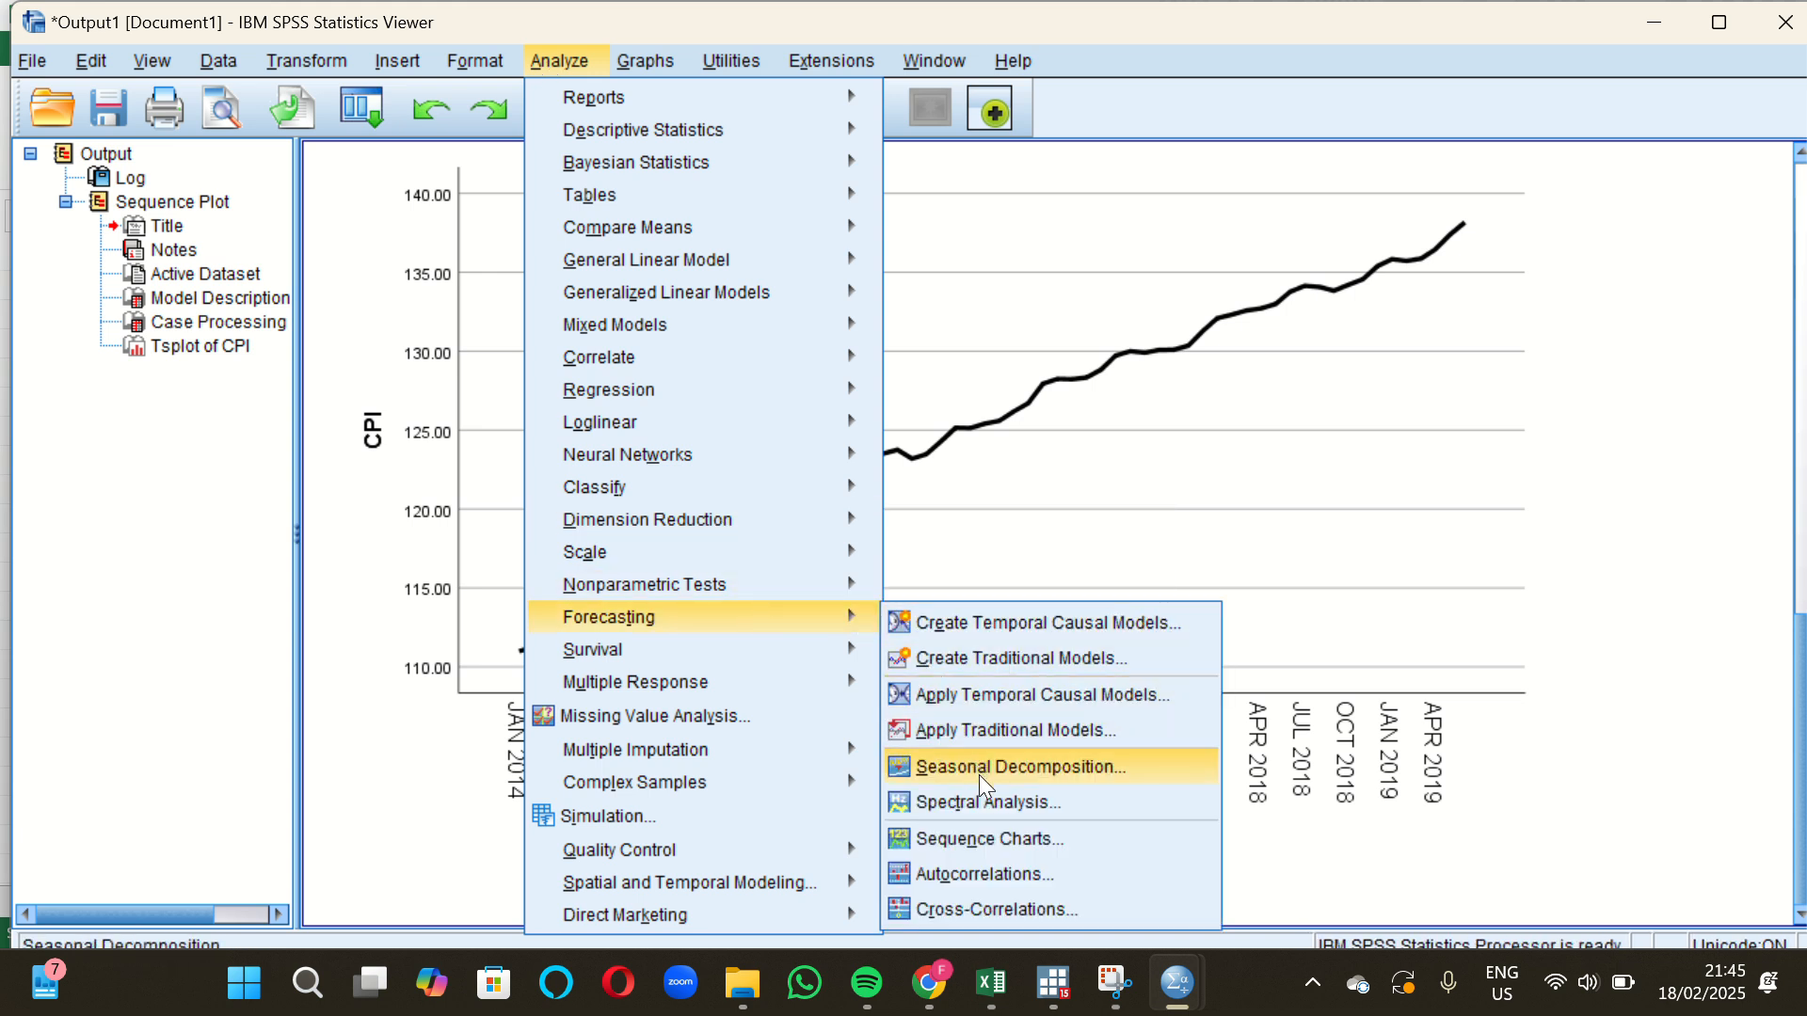
{"action": "left_click", "coordinate": [1008, 824]}
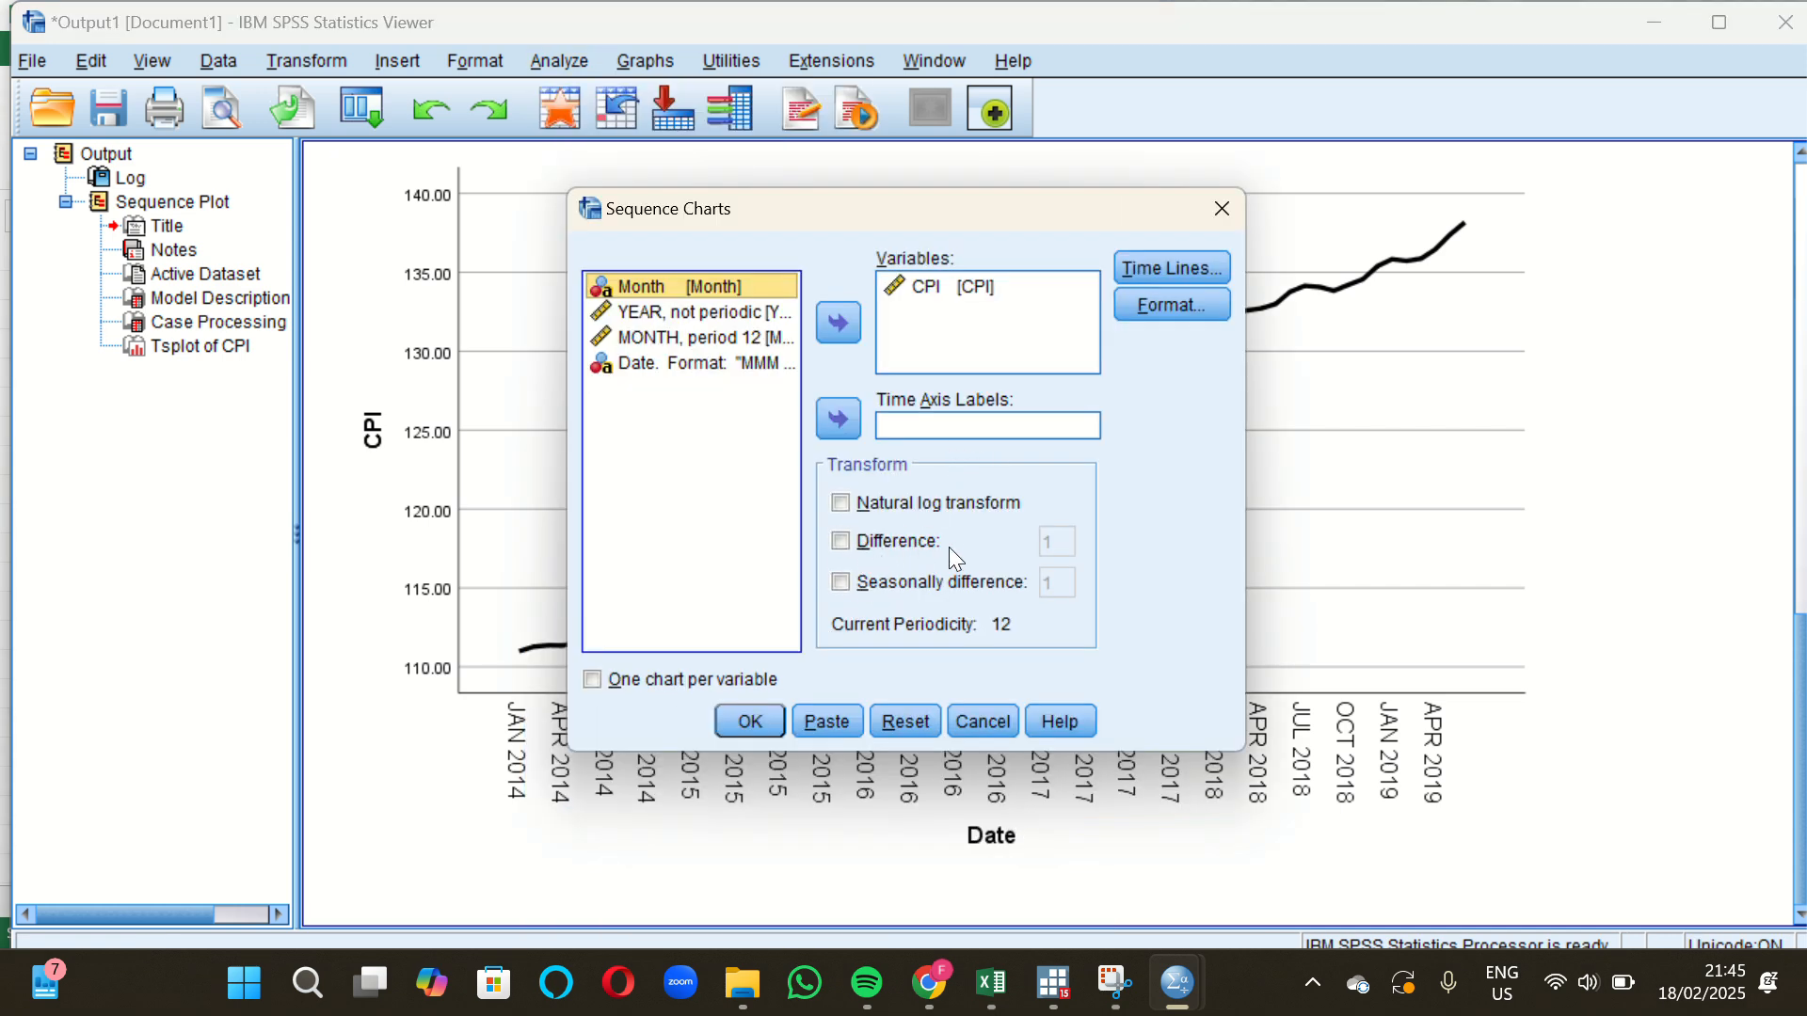
{"action": "left_click", "coordinate": [853, 544]}
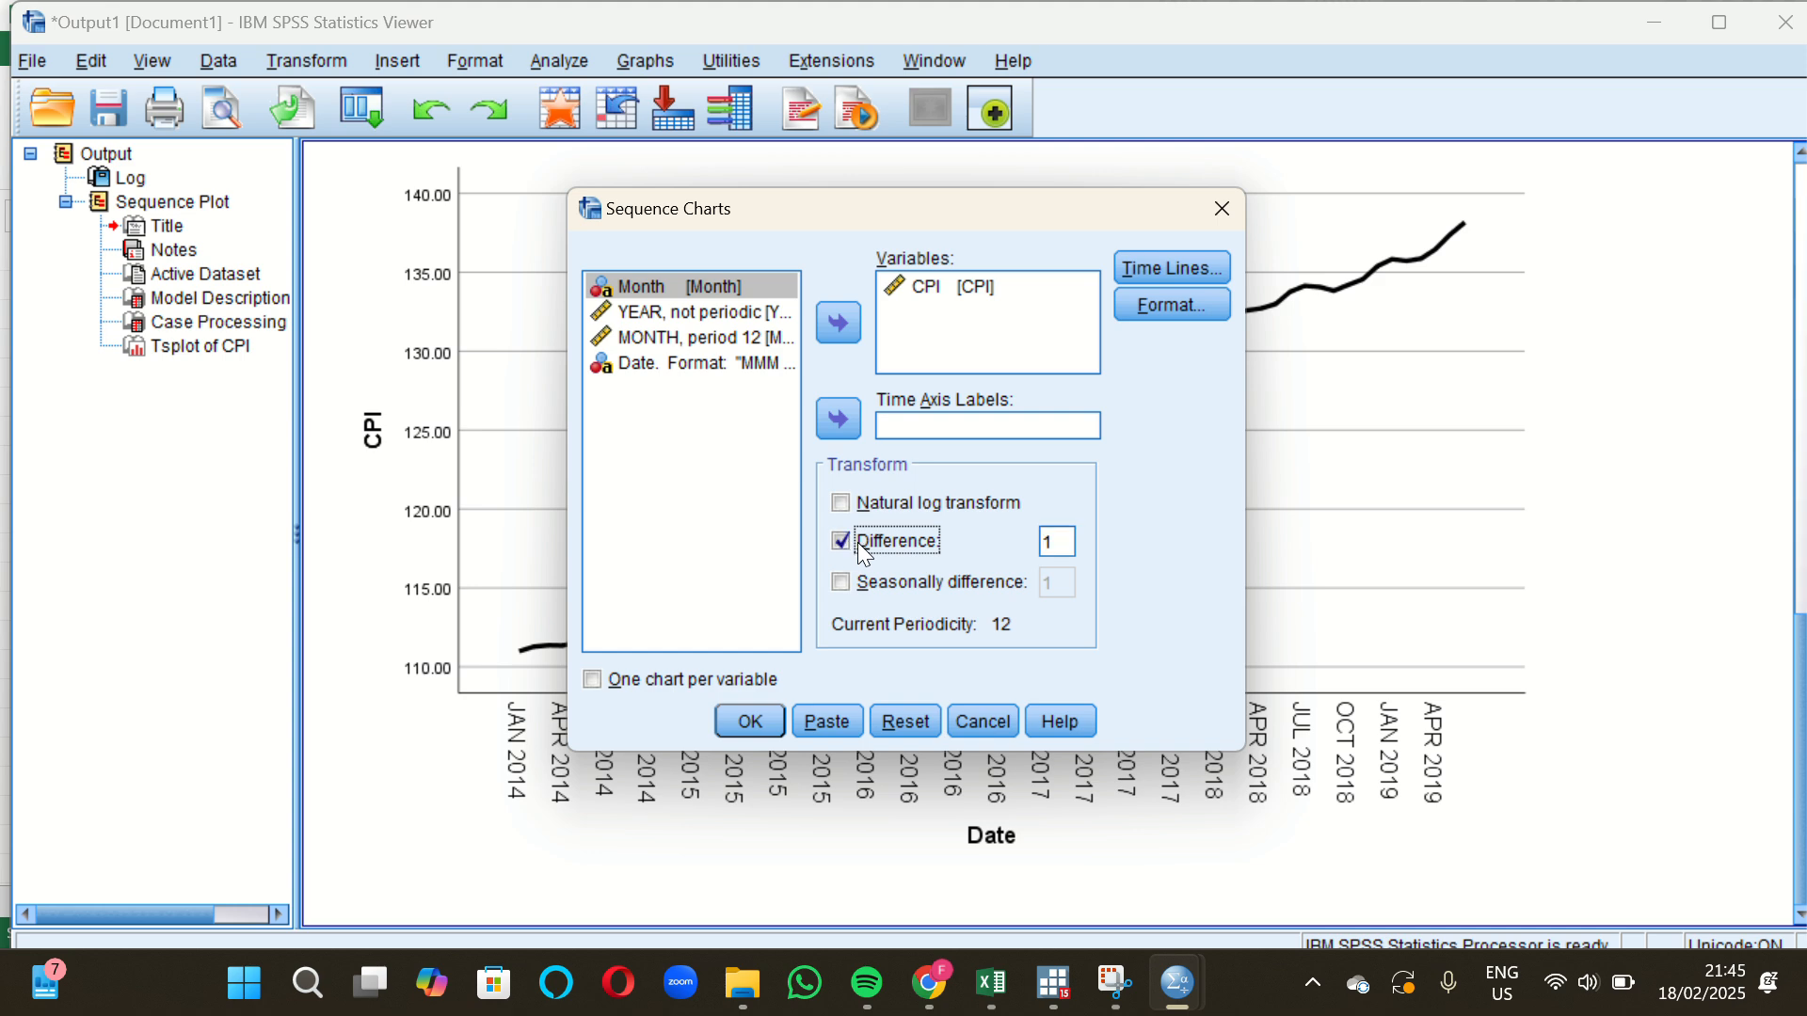
{"action": "left_click", "coordinate": [1069, 538]}
{"action": "left_click", "coordinate": [738, 722]}
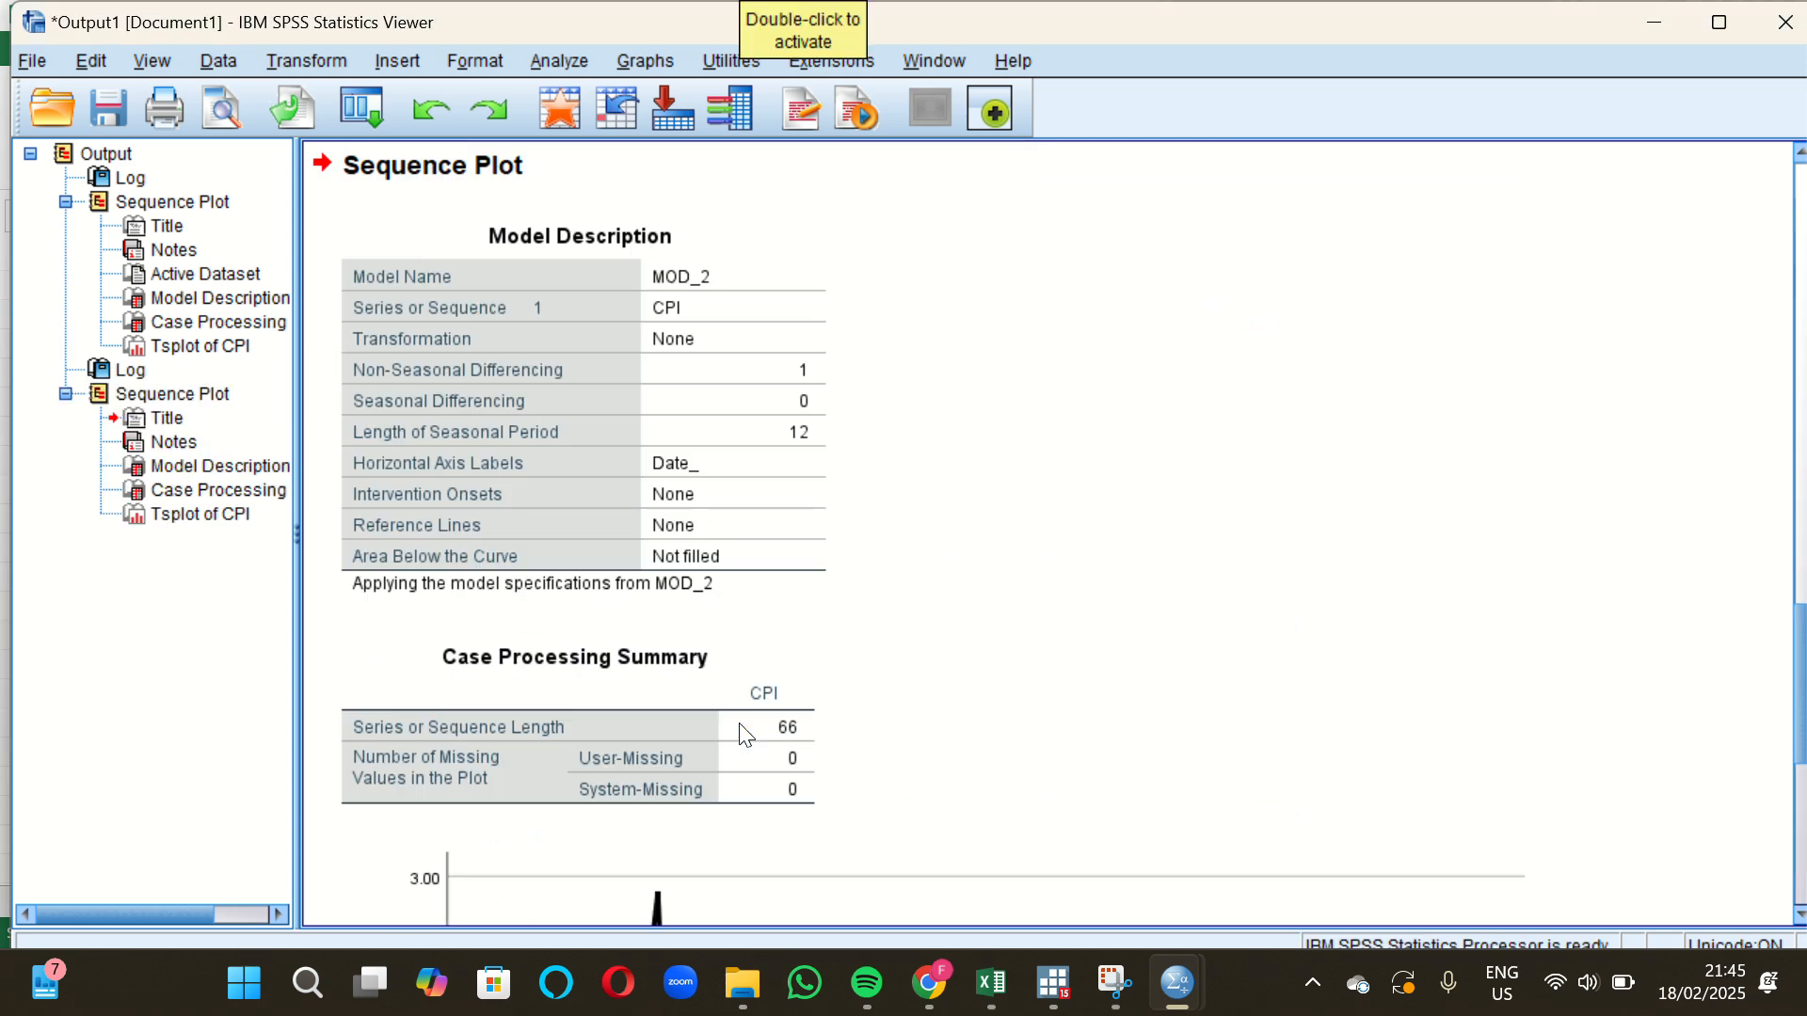
Examine the differenced CPI sequence chart and its case processing summary for remaining trend and fluctuations around the mean.
{"action": "scroll", "coordinate": [722, 573], "scroll_direction": "down", "scroll_amount": 3}
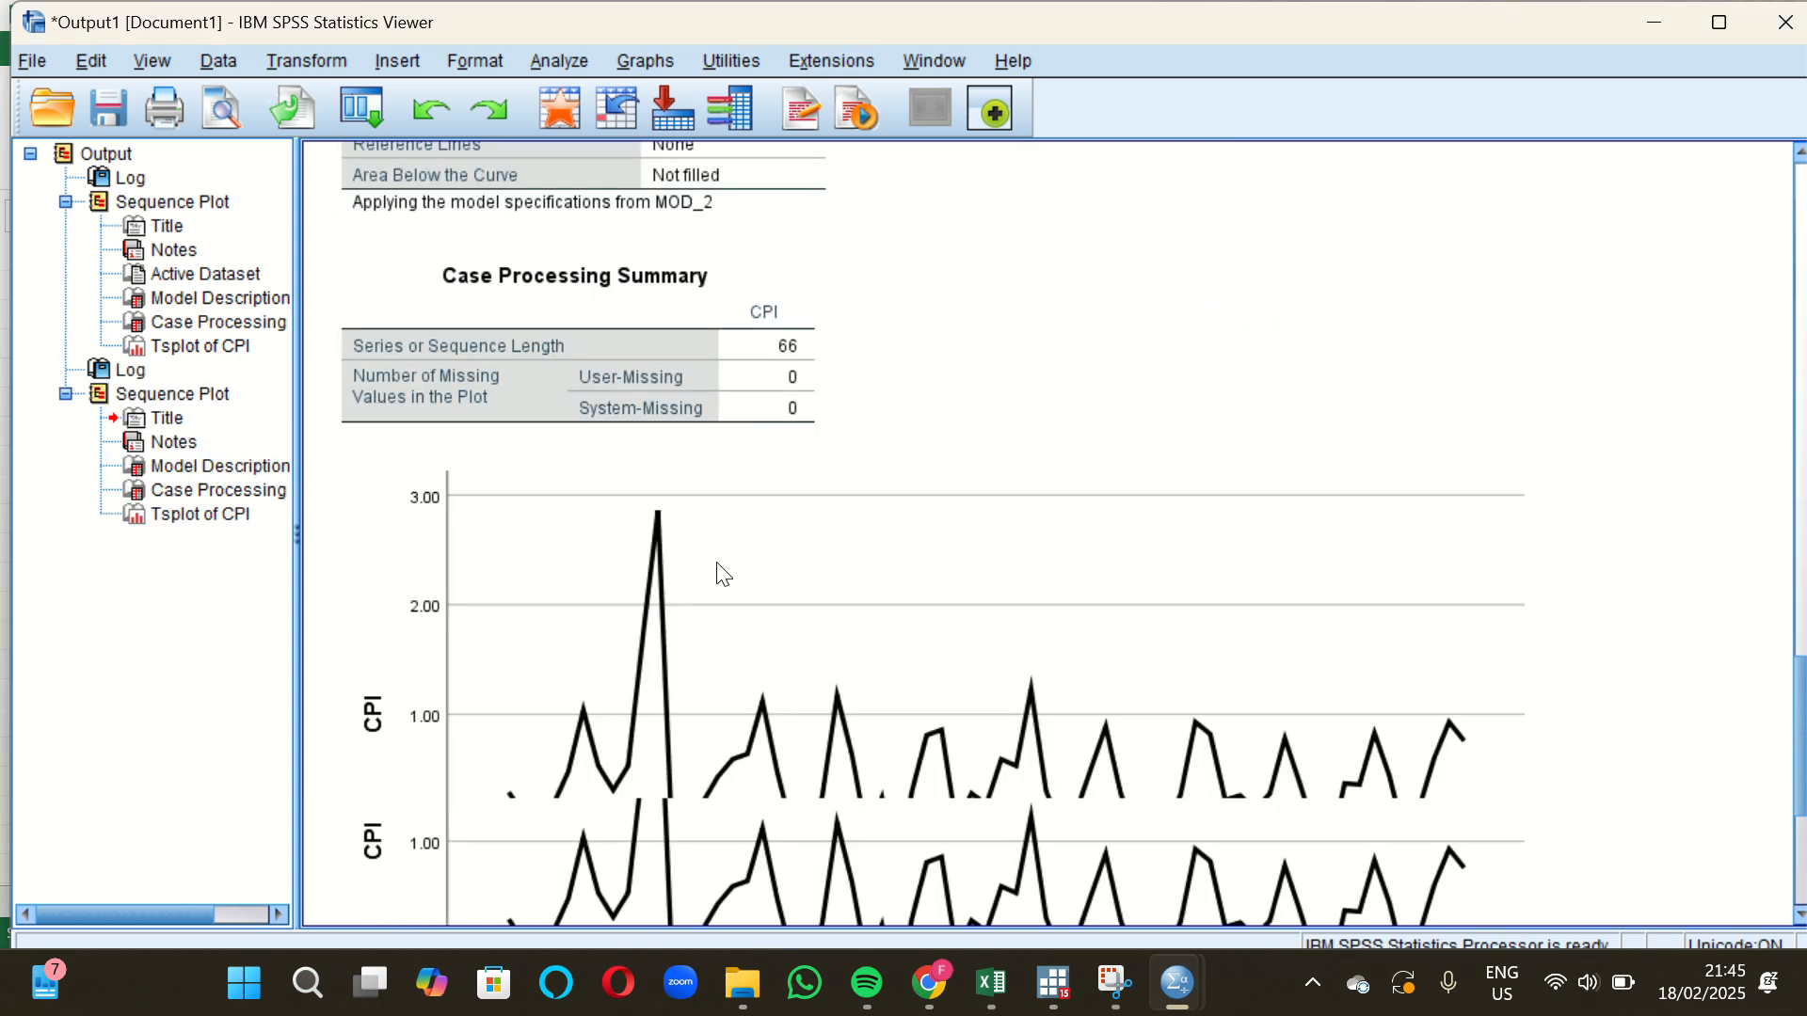
{"action": "scroll", "coordinate": [722, 572], "scroll_direction": "down", "scroll_amount": 2}
{"action": "scroll", "coordinate": [722, 572], "scroll_direction": "down", "scroll_amount": 1}
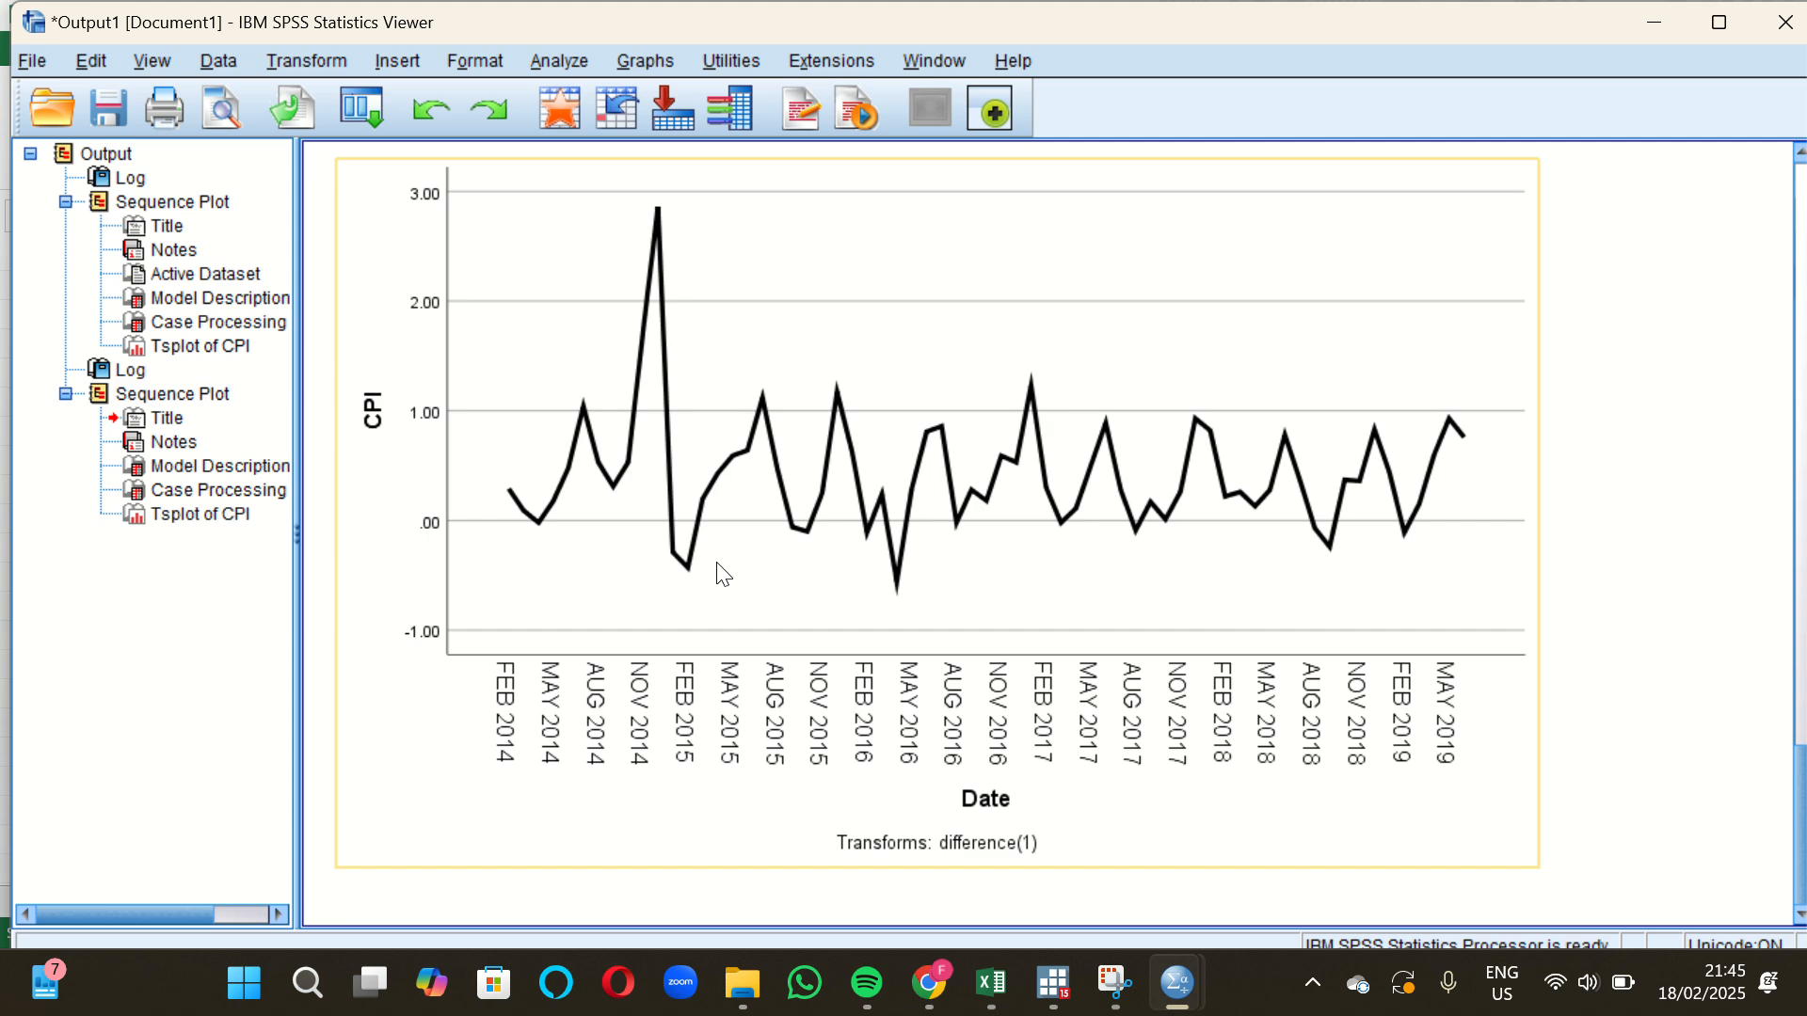
{"action": "scroll", "coordinate": [721, 572], "scroll_direction": "up", "scroll_amount": 2}
{"action": "scroll", "coordinate": [723, 574], "scroll_direction": "down", "scroll_amount": 1}
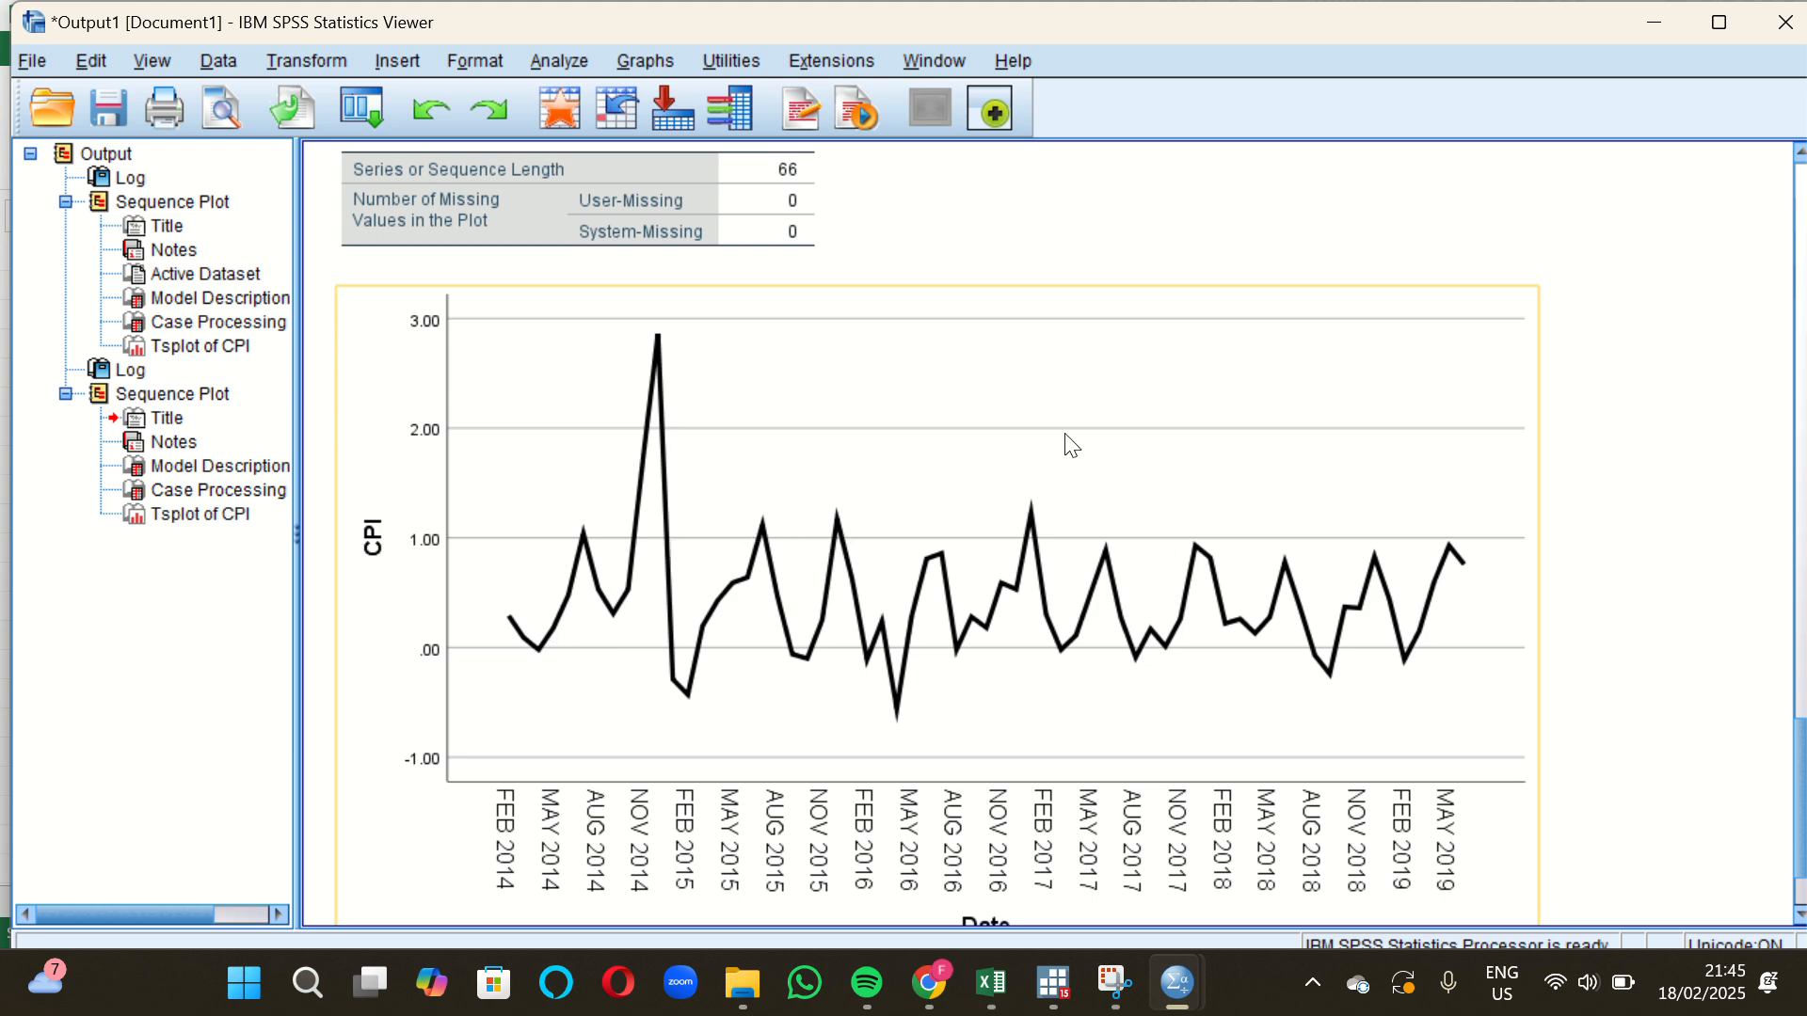
{"action": "scroll", "coordinate": [950, 421], "scroll_direction": "up", "scroll_amount": 1}
{"action": "scroll", "coordinate": [950, 422], "scroll_direction": "down", "scroll_amount": 2}
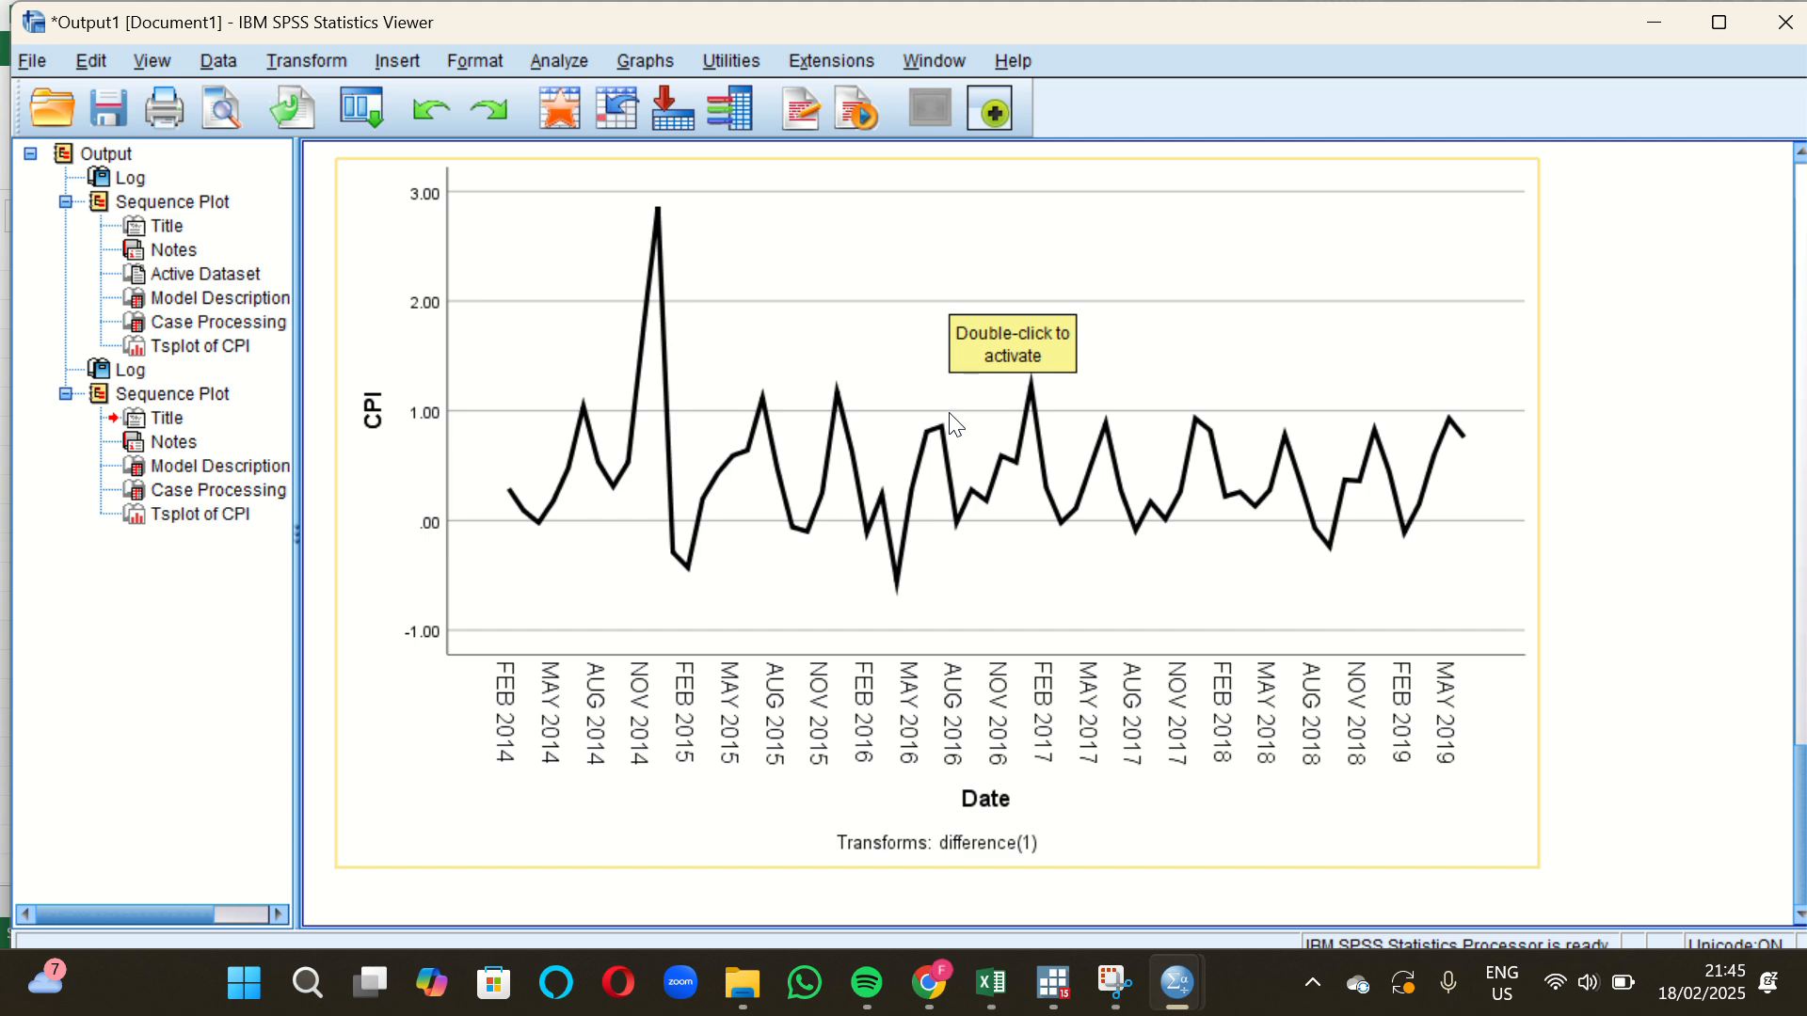
{"action": "scroll", "coordinate": [812, 272], "scroll_direction": "up", "scroll_amount": 1}
{"action": "scroll", "coordinate": [880, 259], "scroll_direction": "up", "scroll_amount": 1}
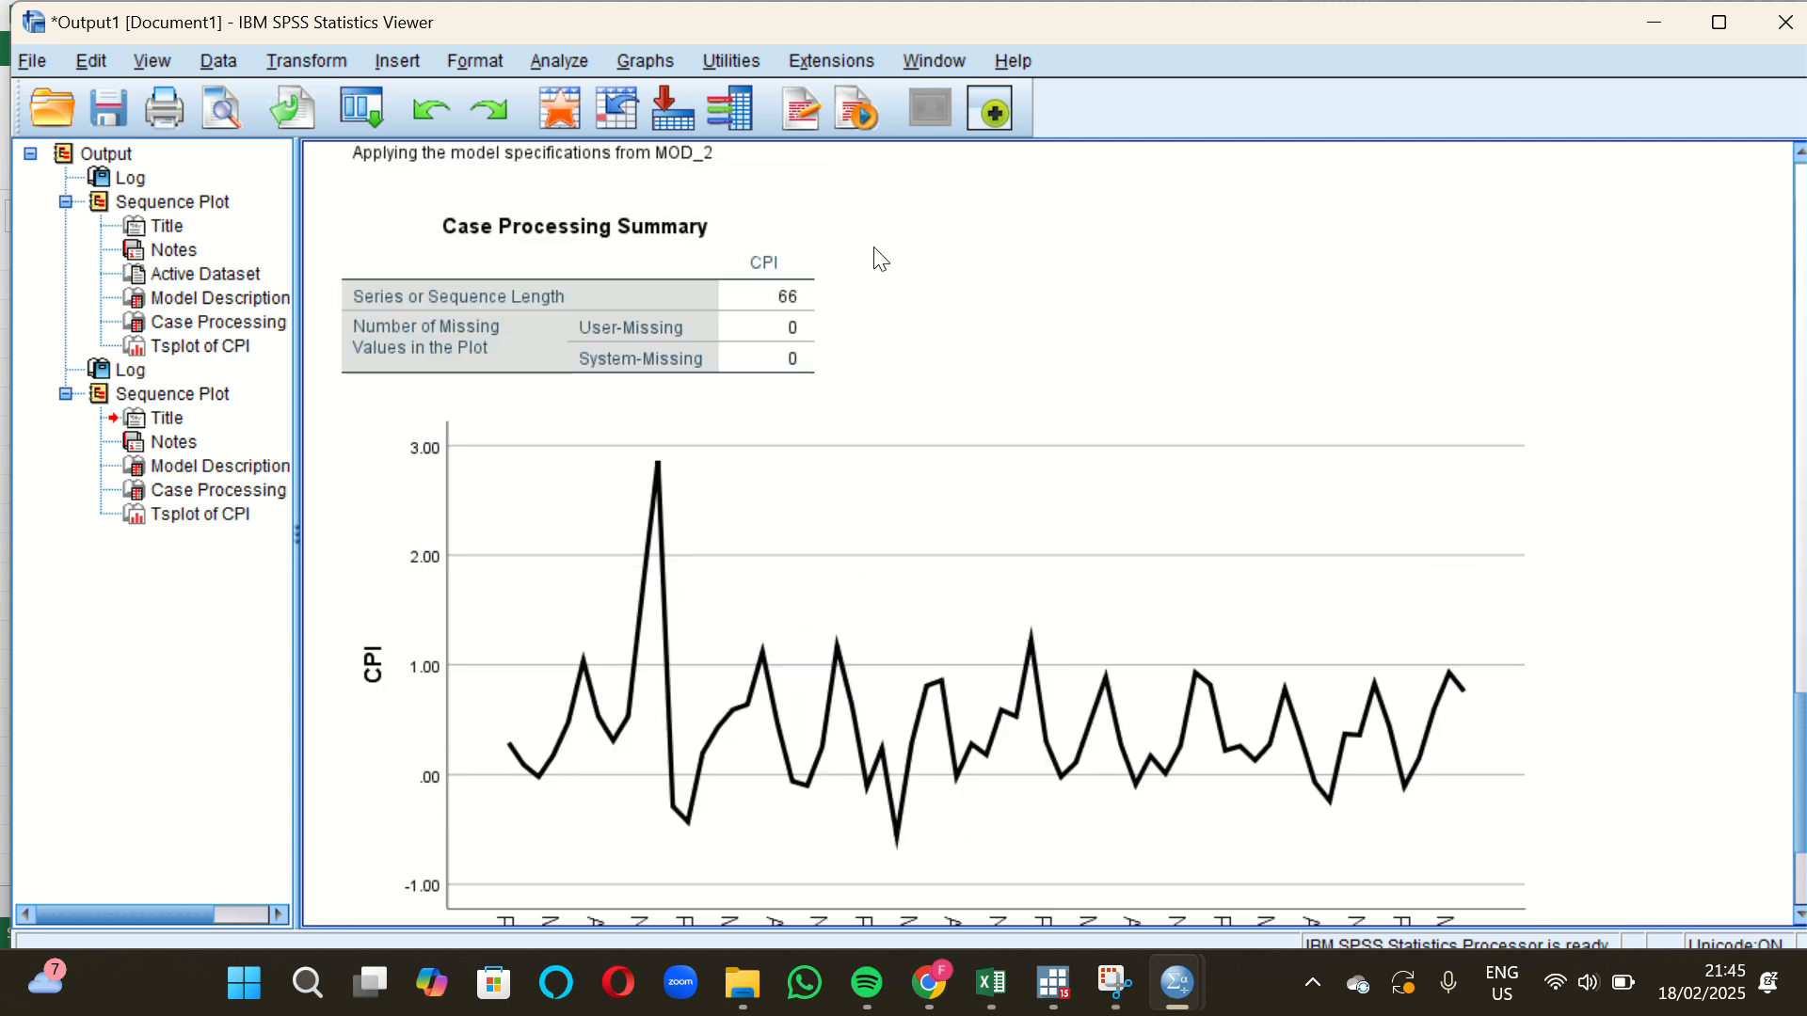
{"action": "scroll", "coordinate": [880, 259], "scroll_direction": "down", "scroll_amount": 2}
{"action": "scroll", "coordinate": [880, 259], "scroll_direction": "up", "scroll_amount": 1}
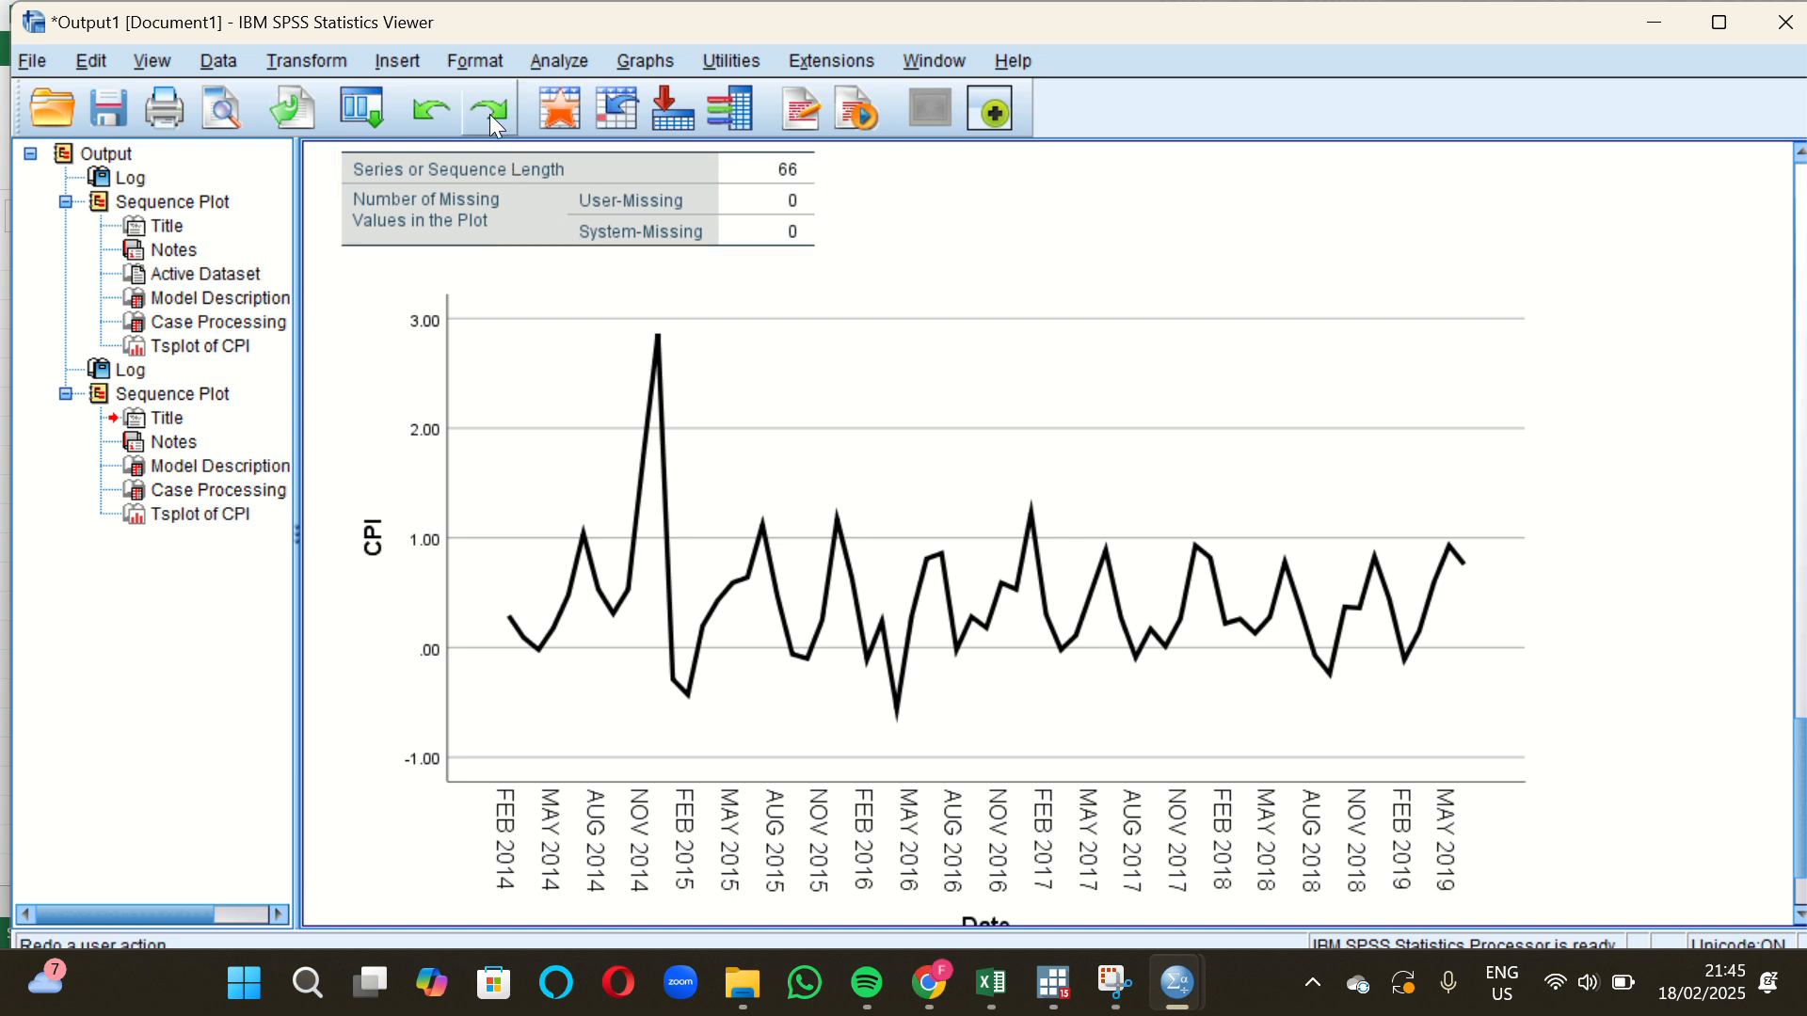
Set up an autocorrelation analysis of the CPI variable with a non-seasonal difference of 1.
{"action": "left_click", "coordinate": [557, 62]}
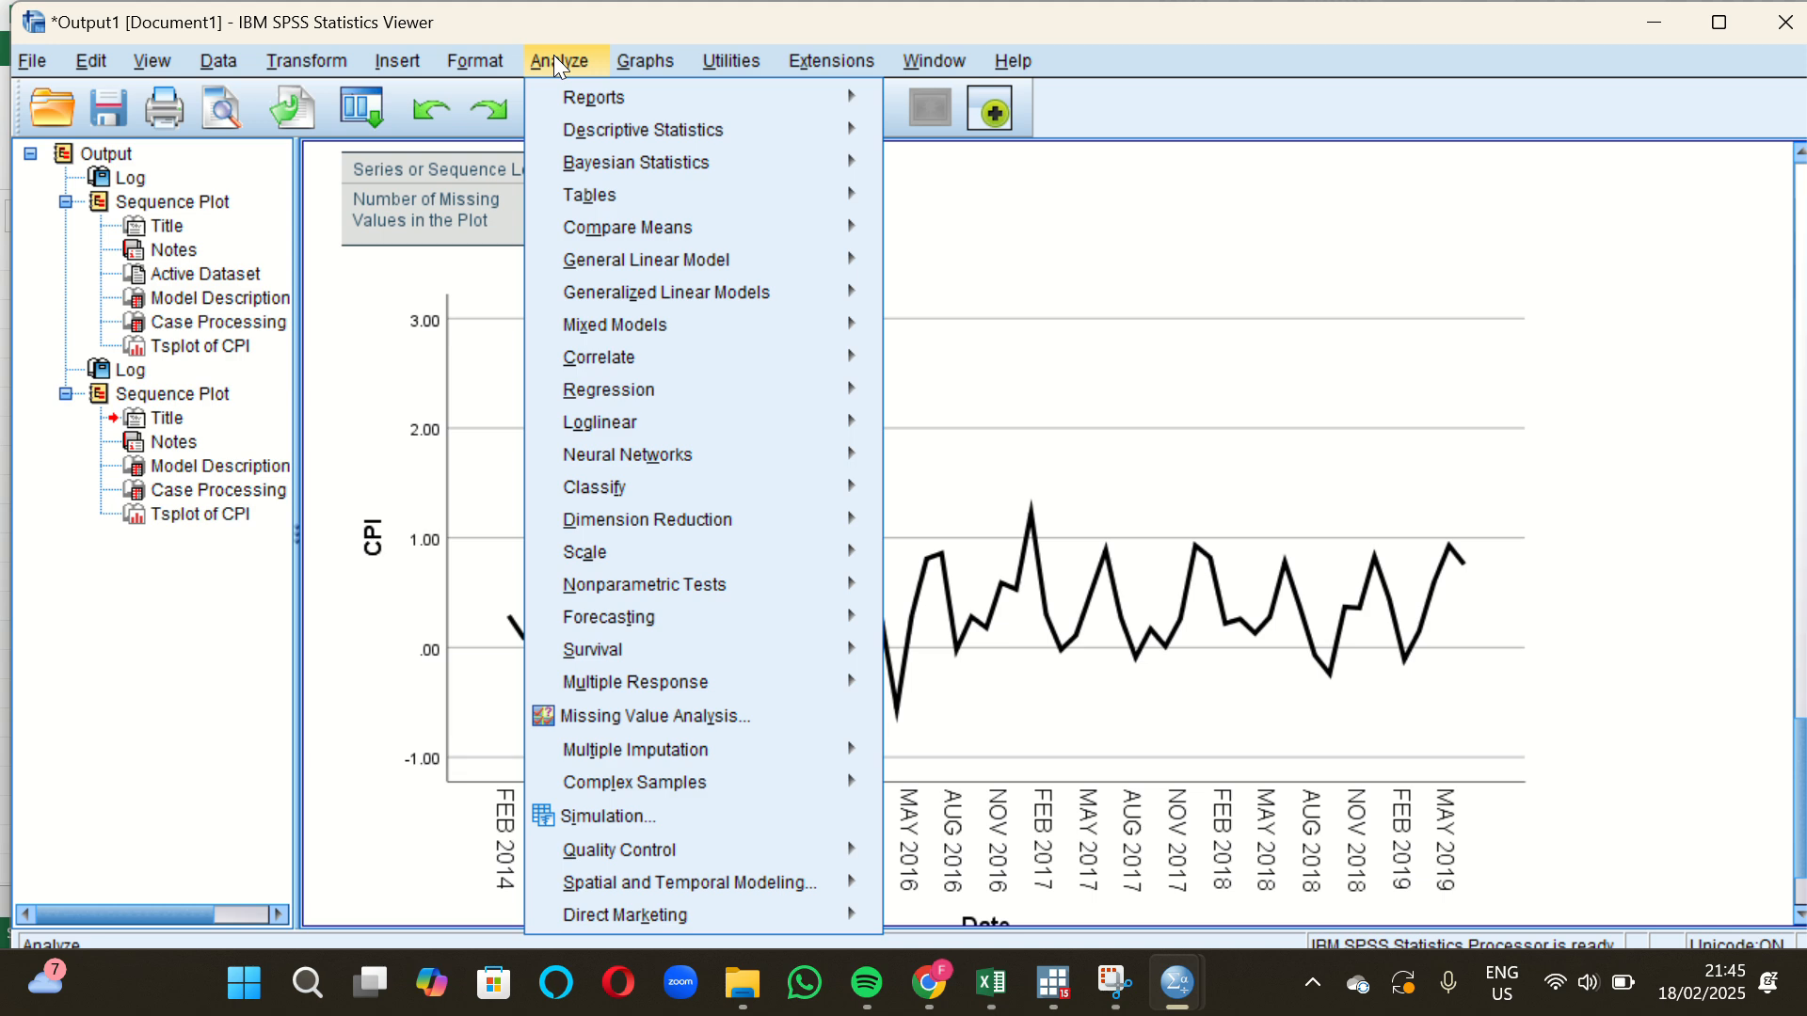
{"action": "mouse_move", "coordinate": [707, 447]}
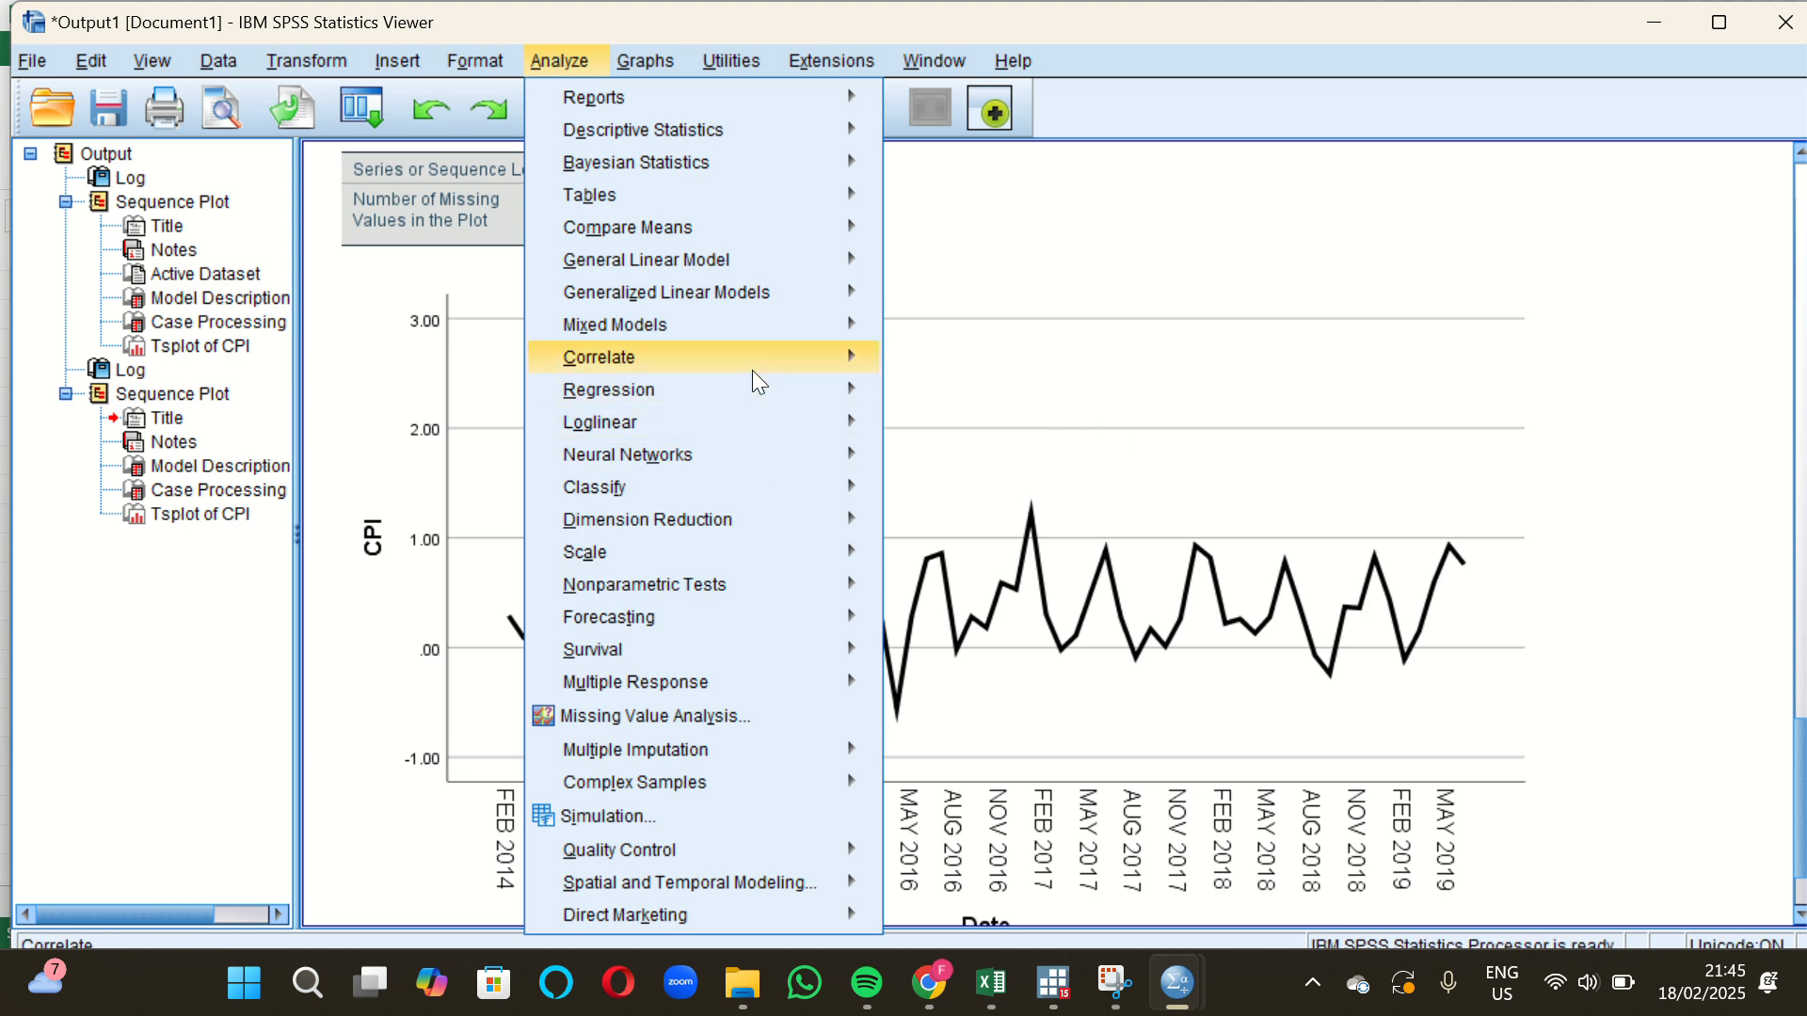
{"action": "mouse_move", "coordinate": [758, 490]}
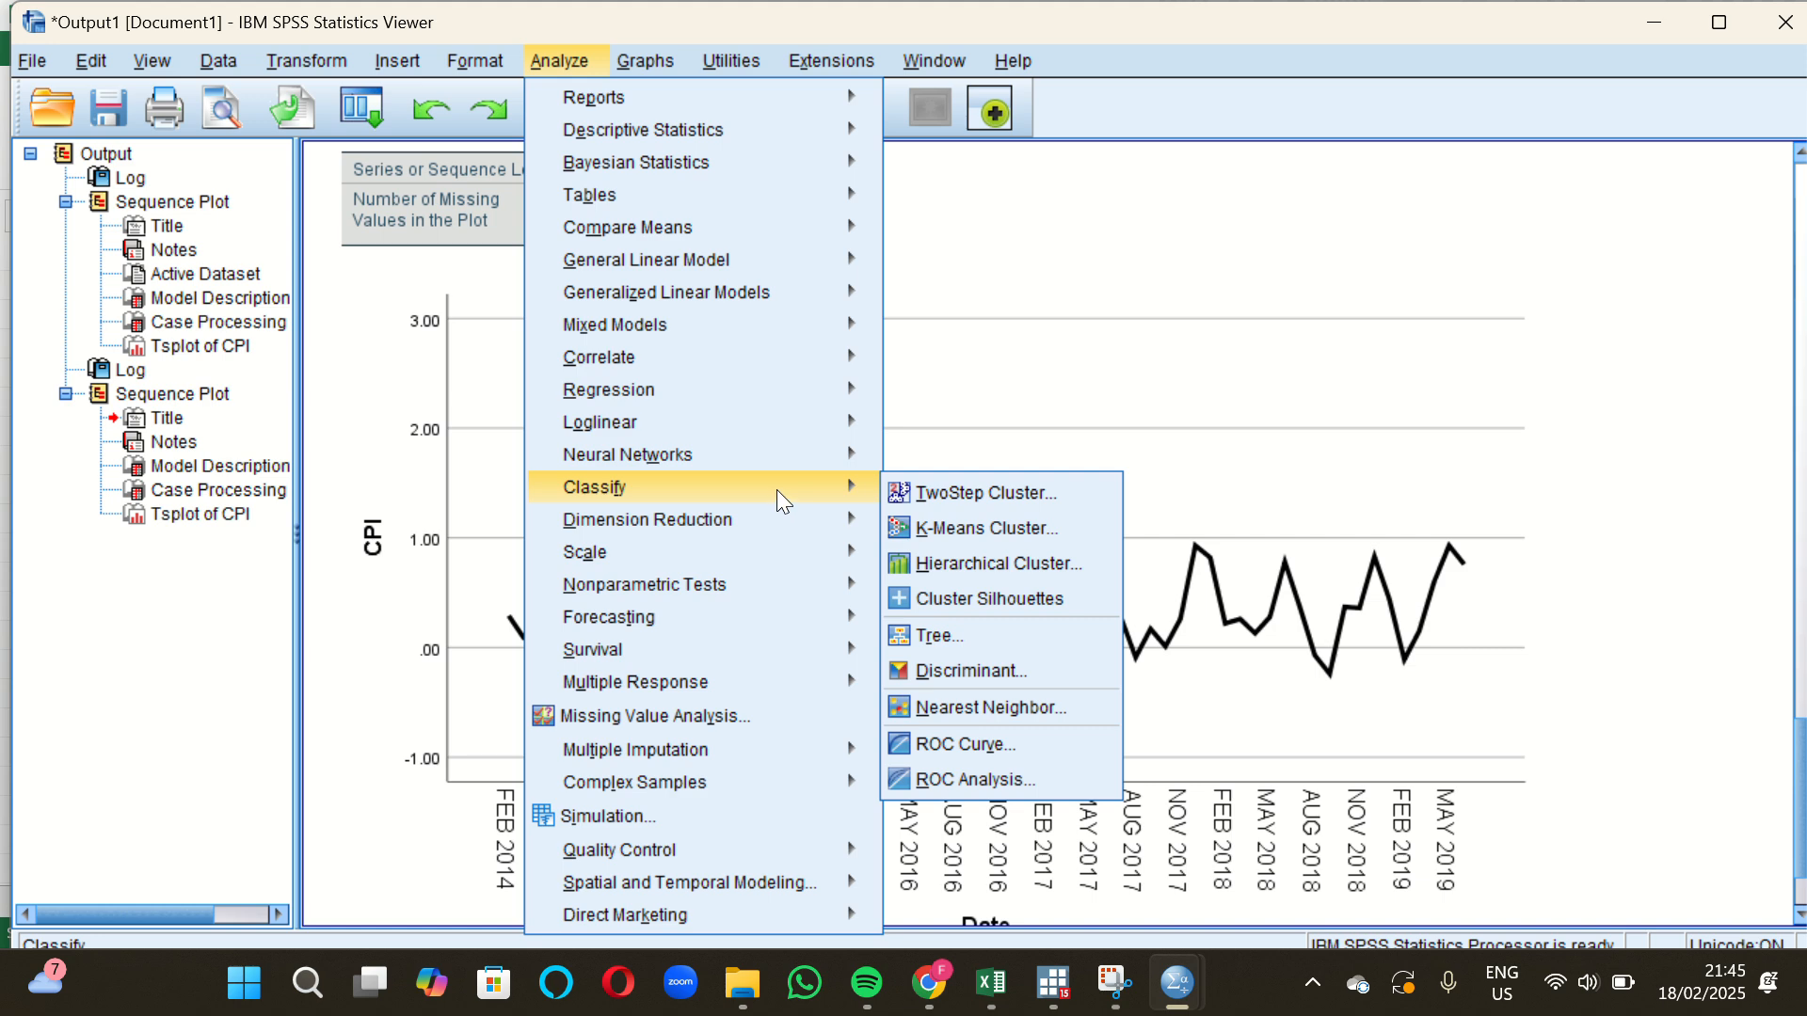
{"action": "mouse_move", "coordinate": [785, 604]}
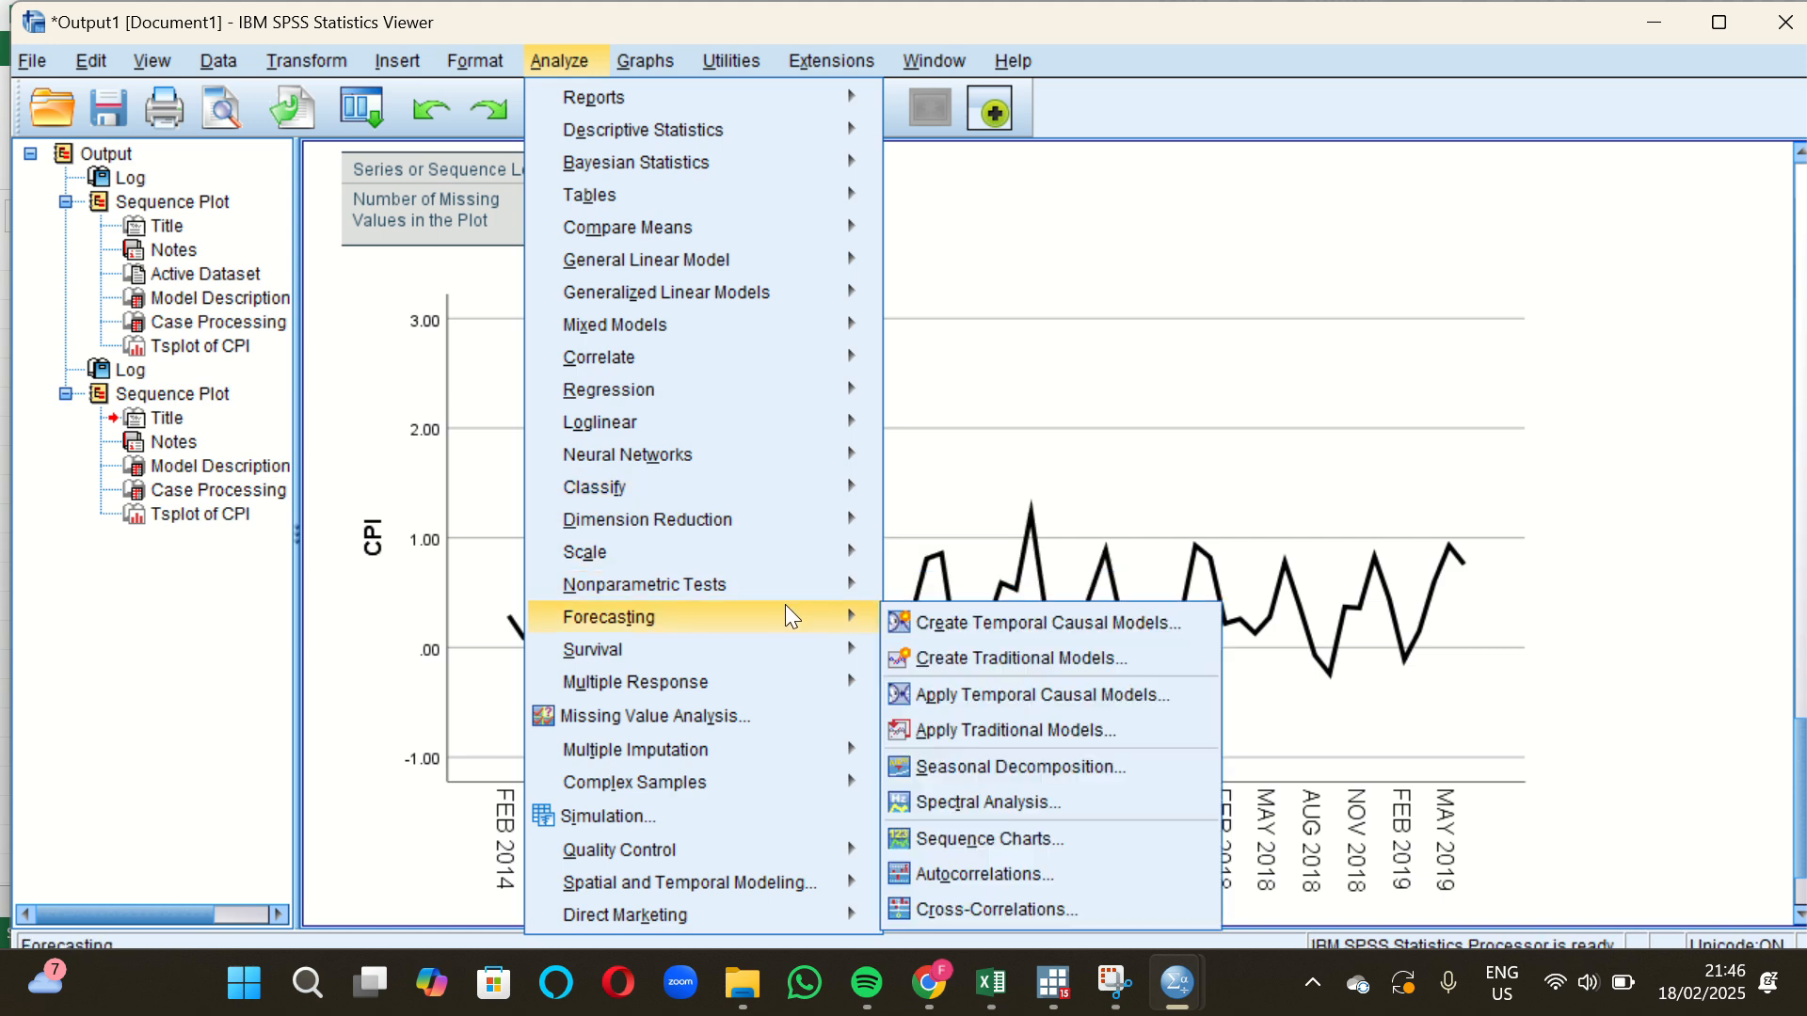
{"action": "left_click", "coordinate": [1004, 871]}
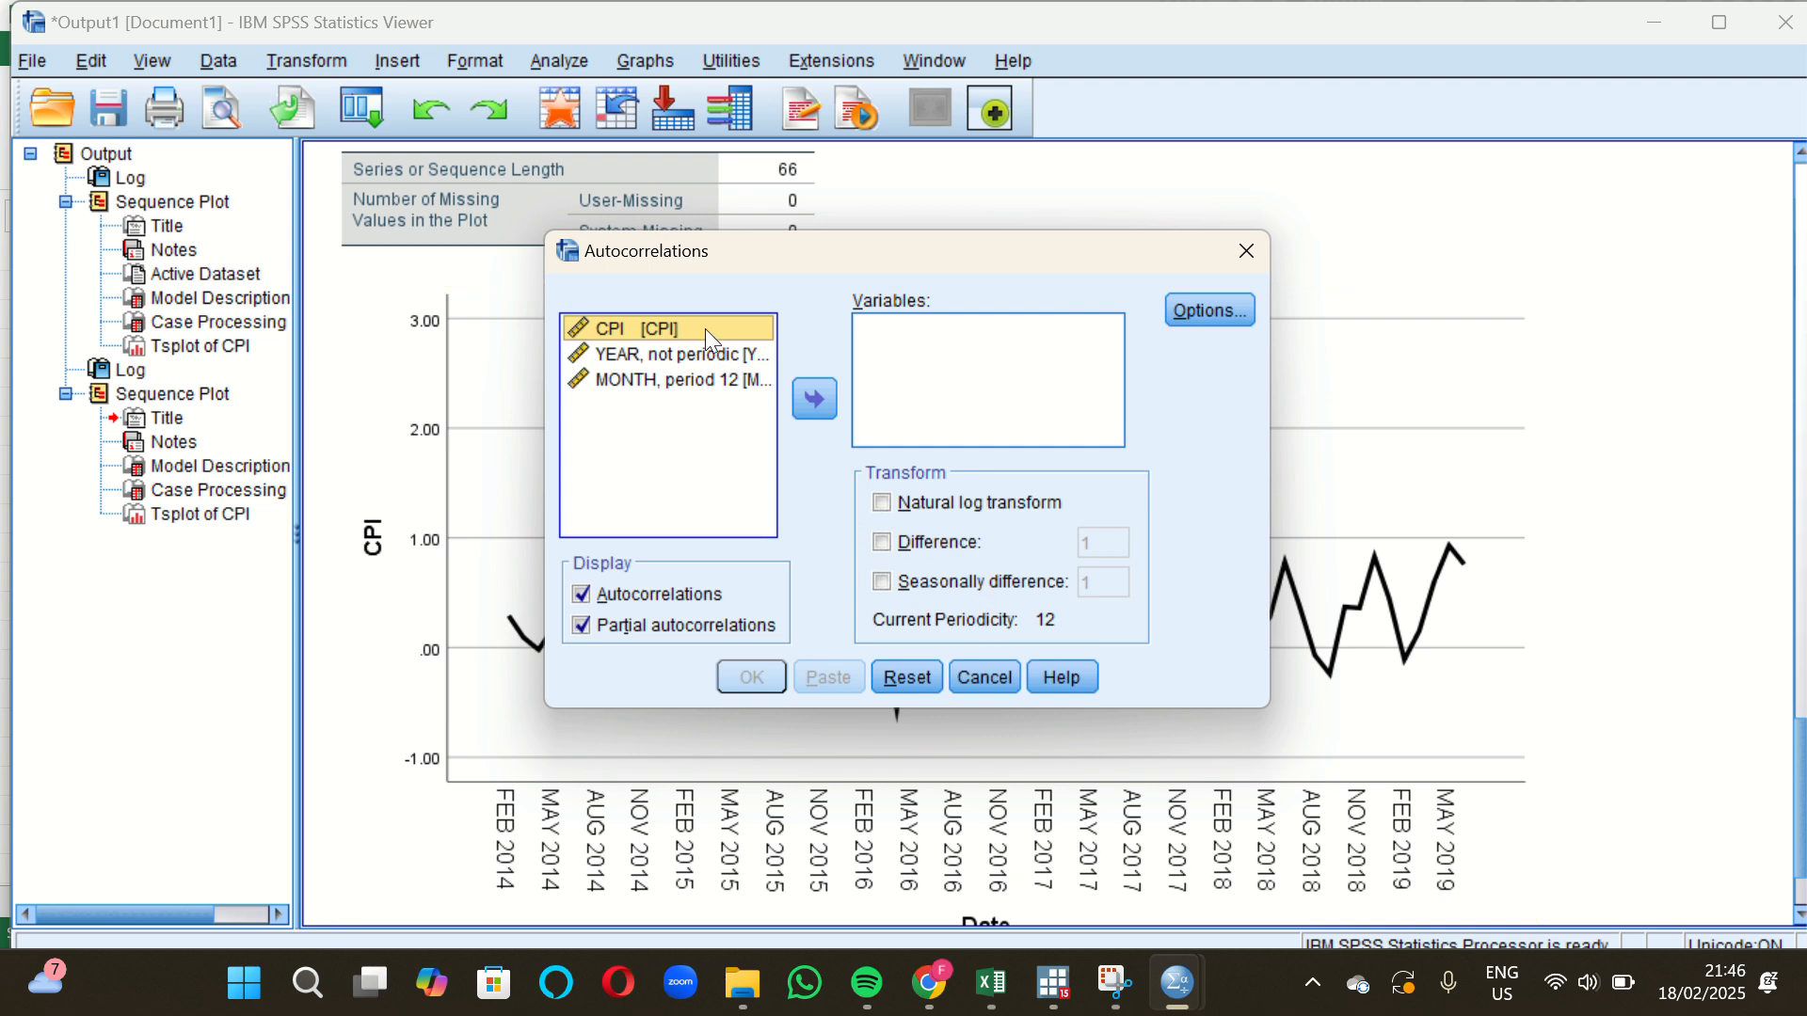
{"action": "left_click", "coordinate": [826, 398]}
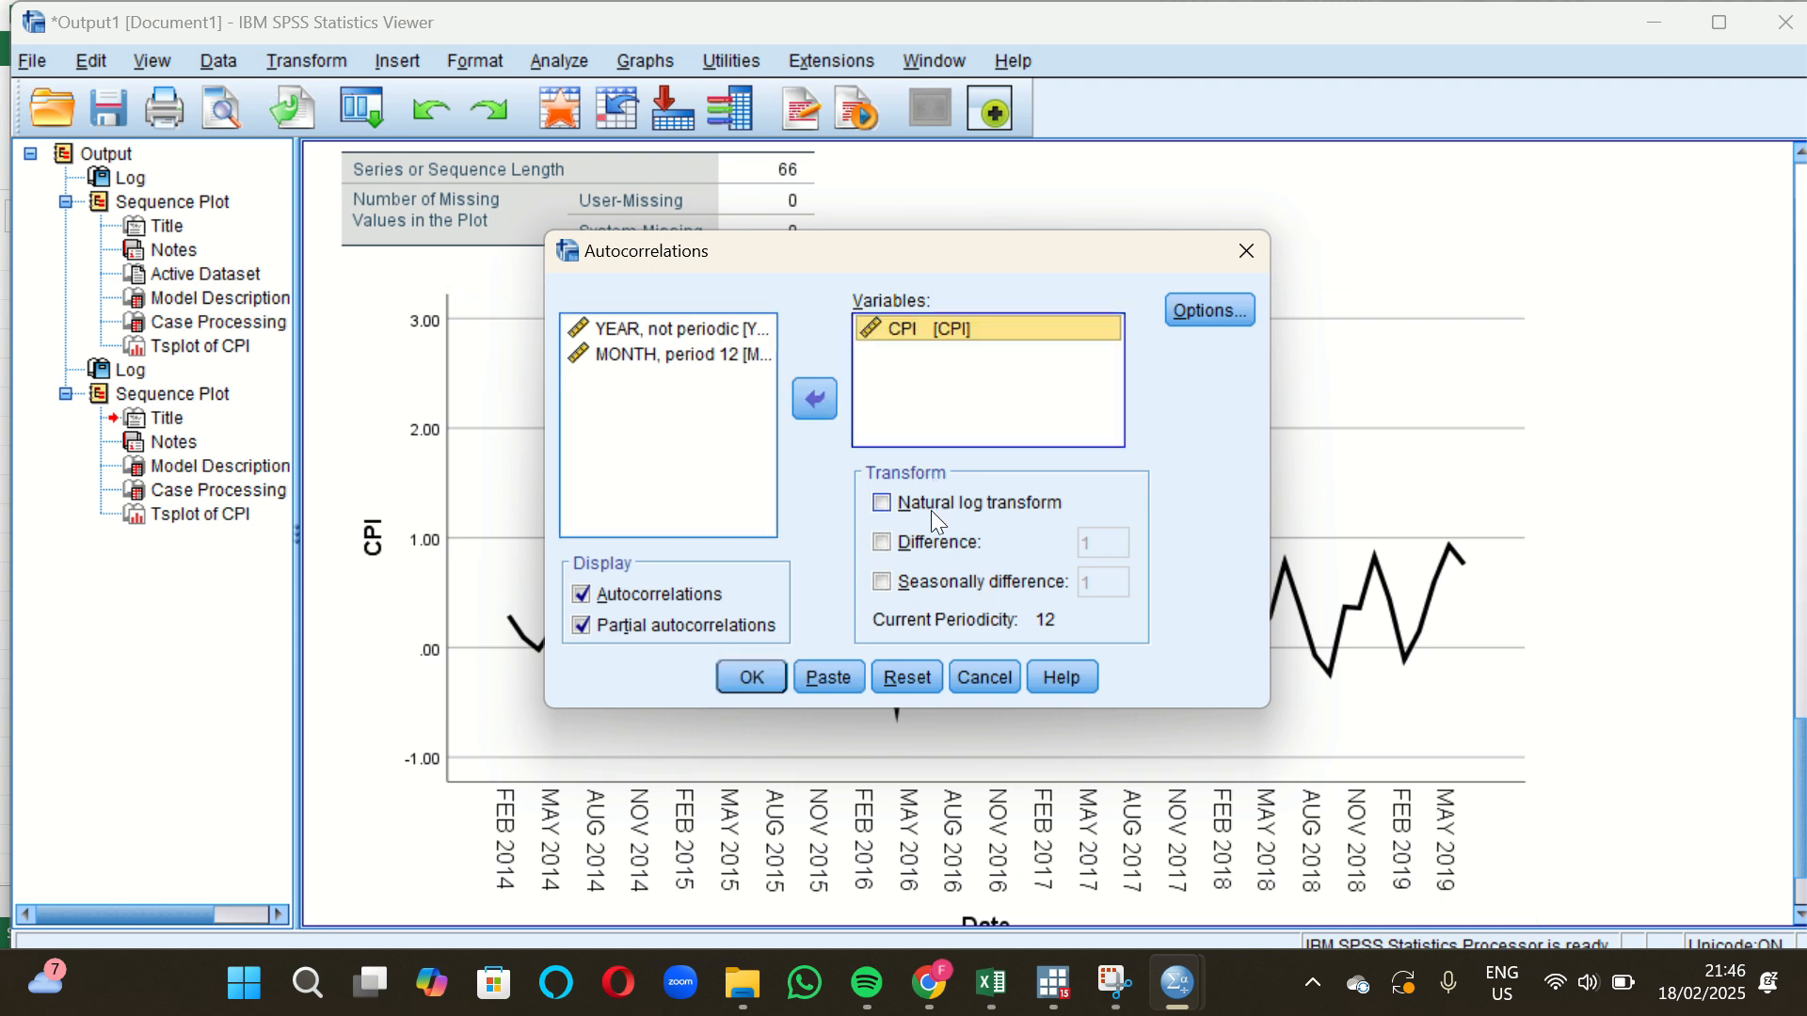
{"action": "left_click", "coordinate": [888, 546]}
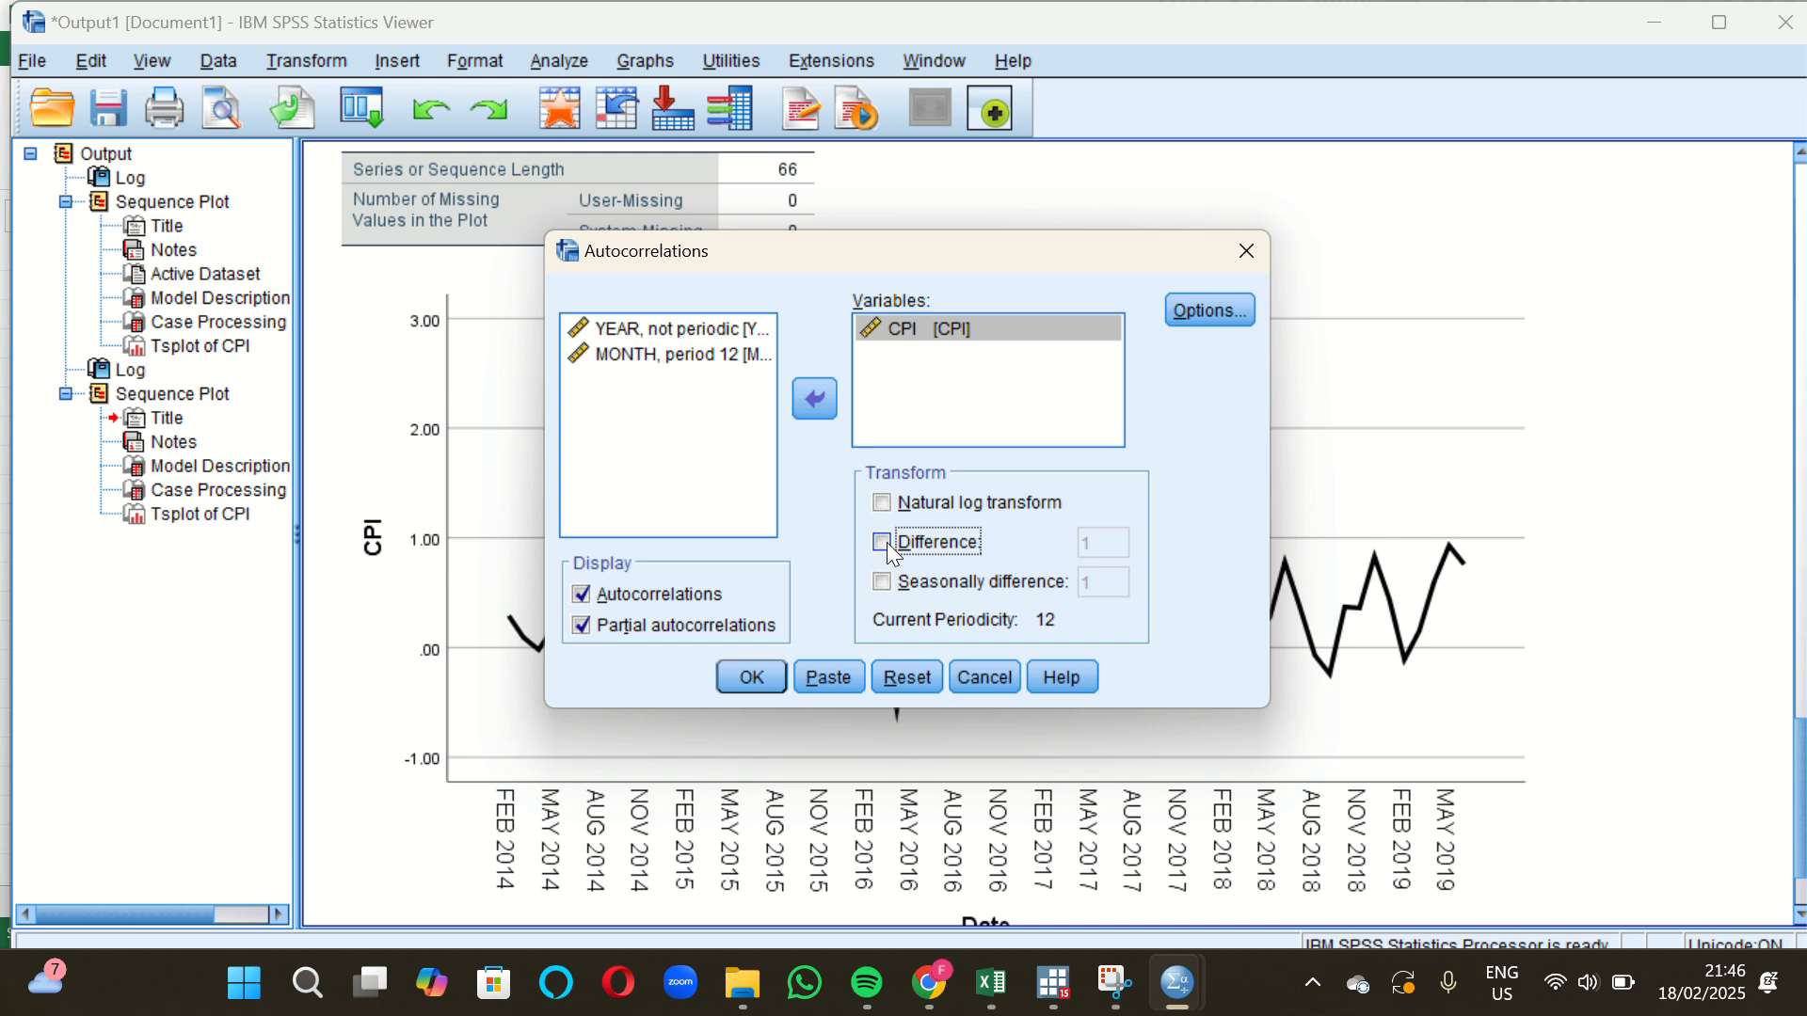
{"action": "left_click", "coordinate": [887, 542]}
Check the maximum lags and standard error method in the autocorrelation options, then run the analysis.
{"action": "left_click", "coordinate": [1234, 311]}
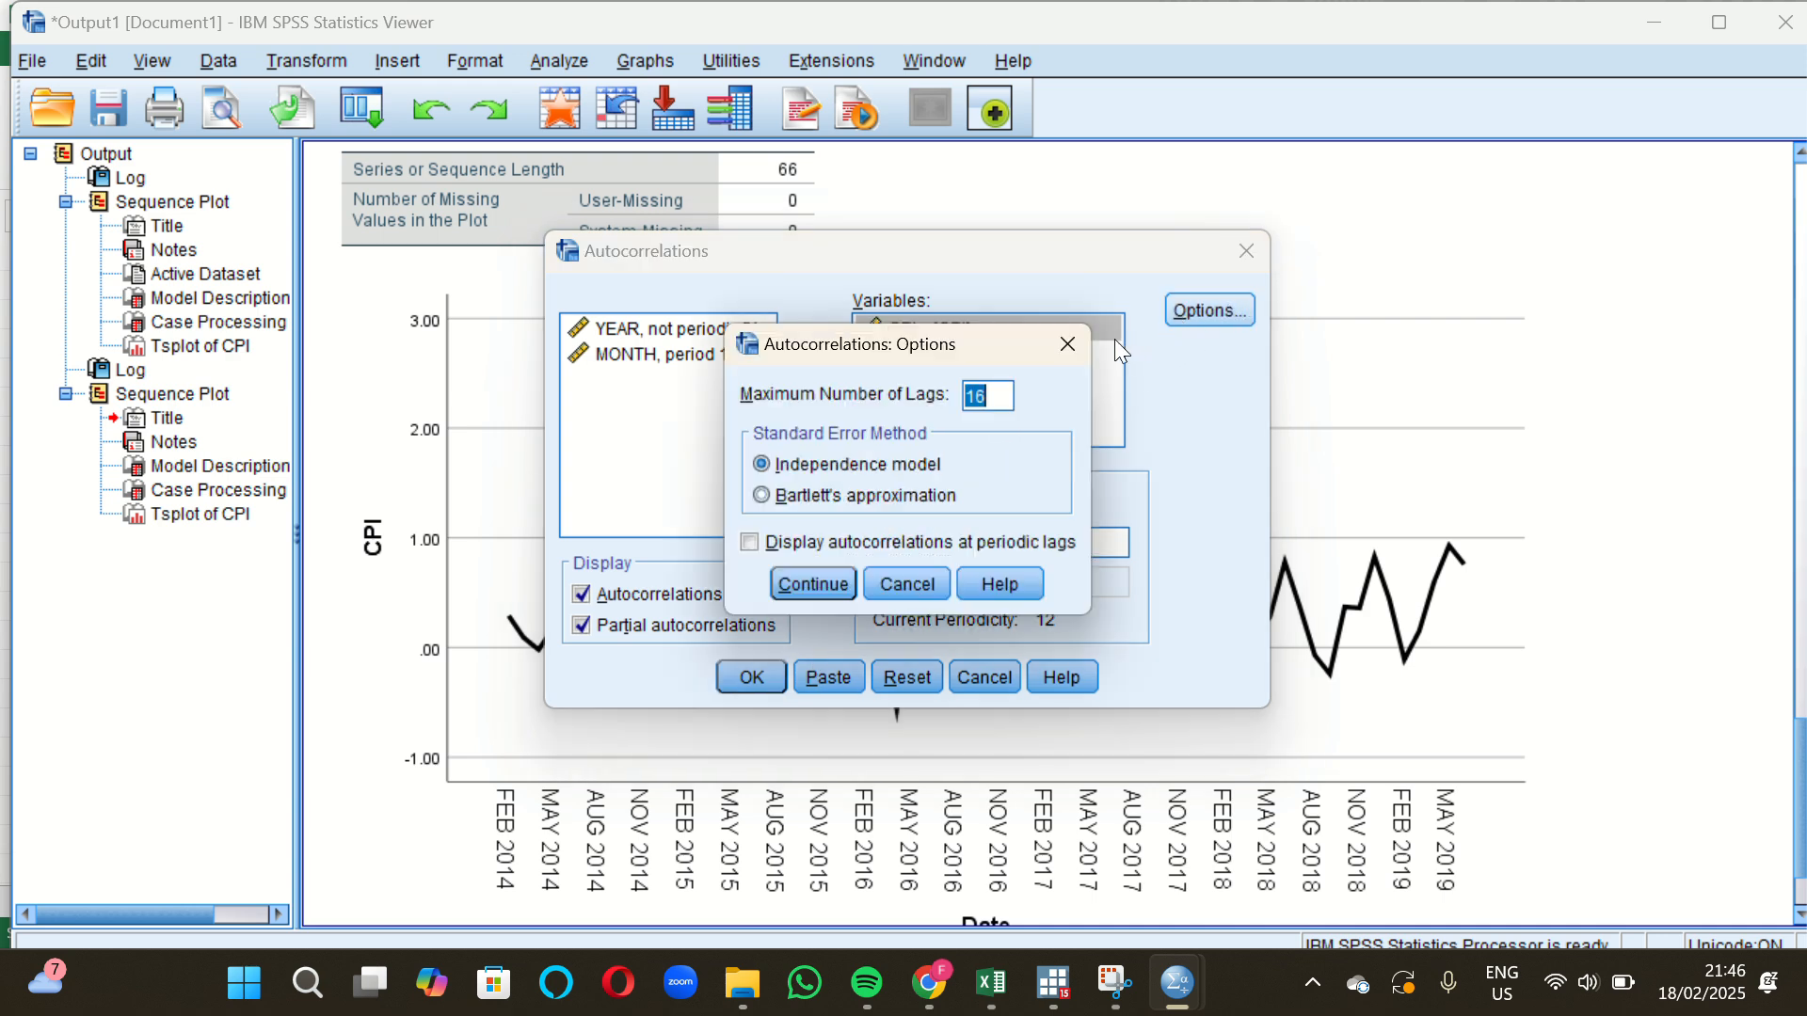
{"action": "left_click", "coordinate": [1067, 344]}
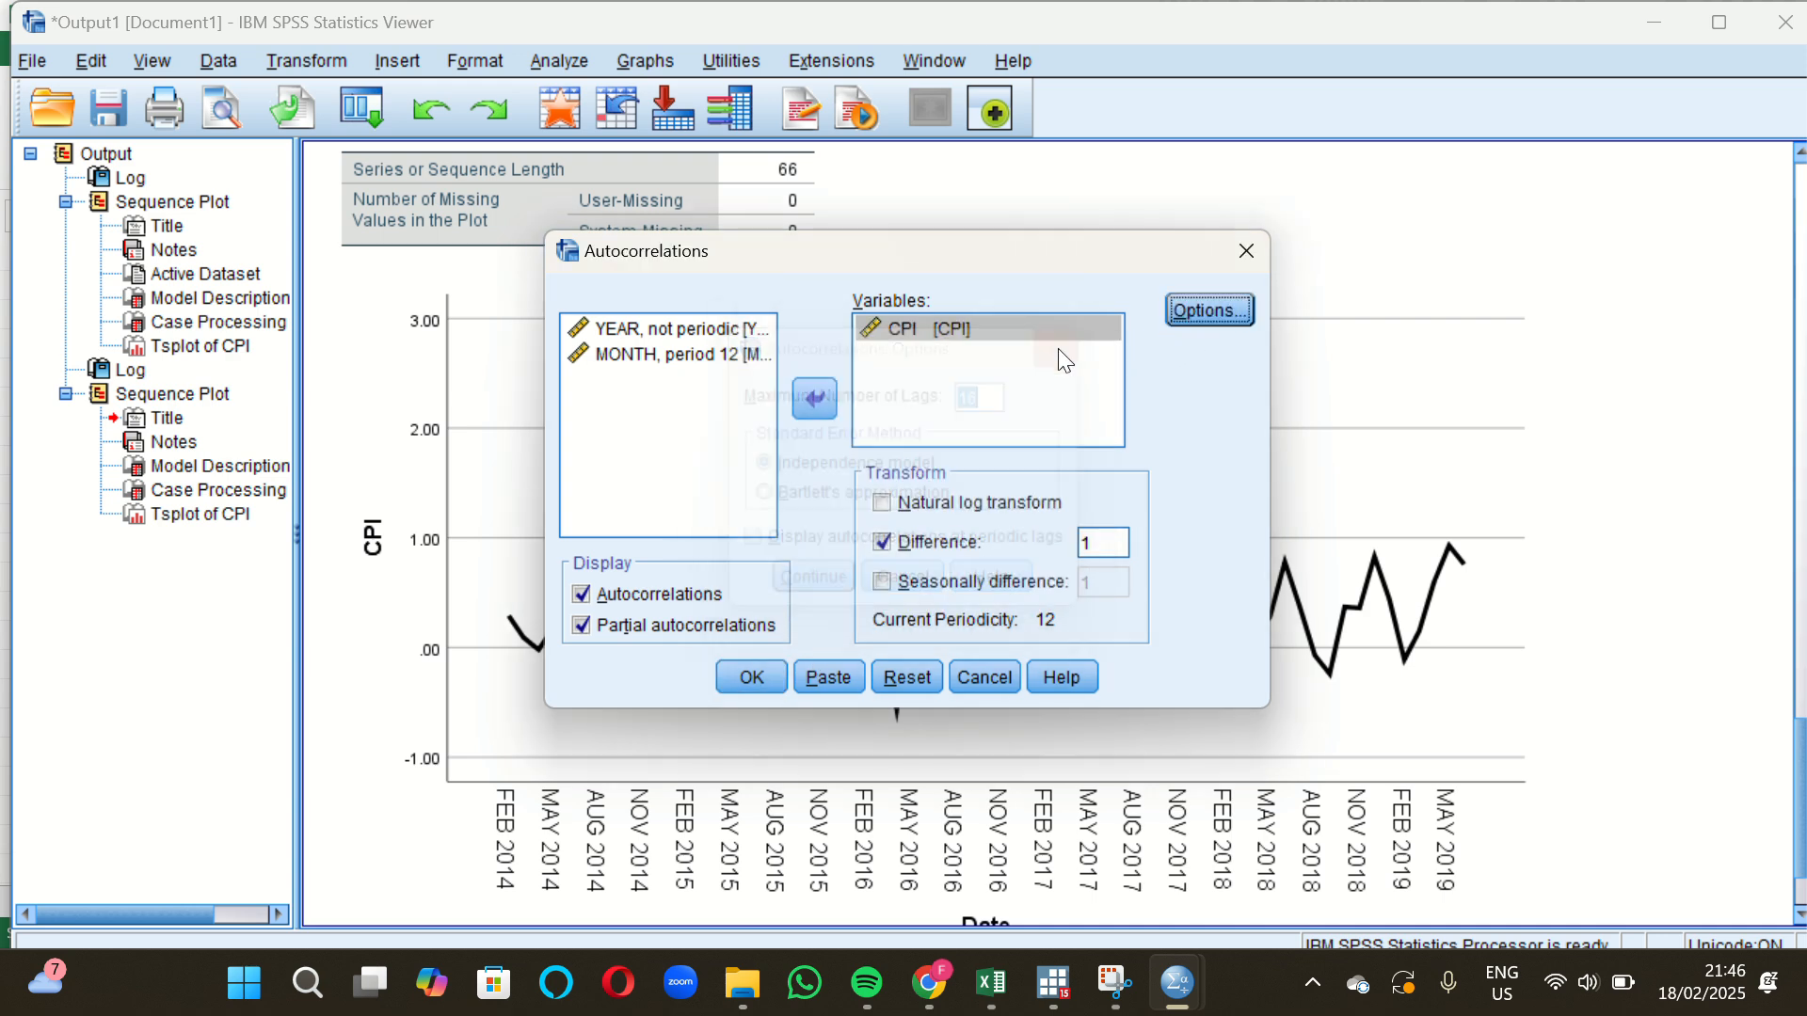
{"action": "left_click", "coordinate": [750, 677]}
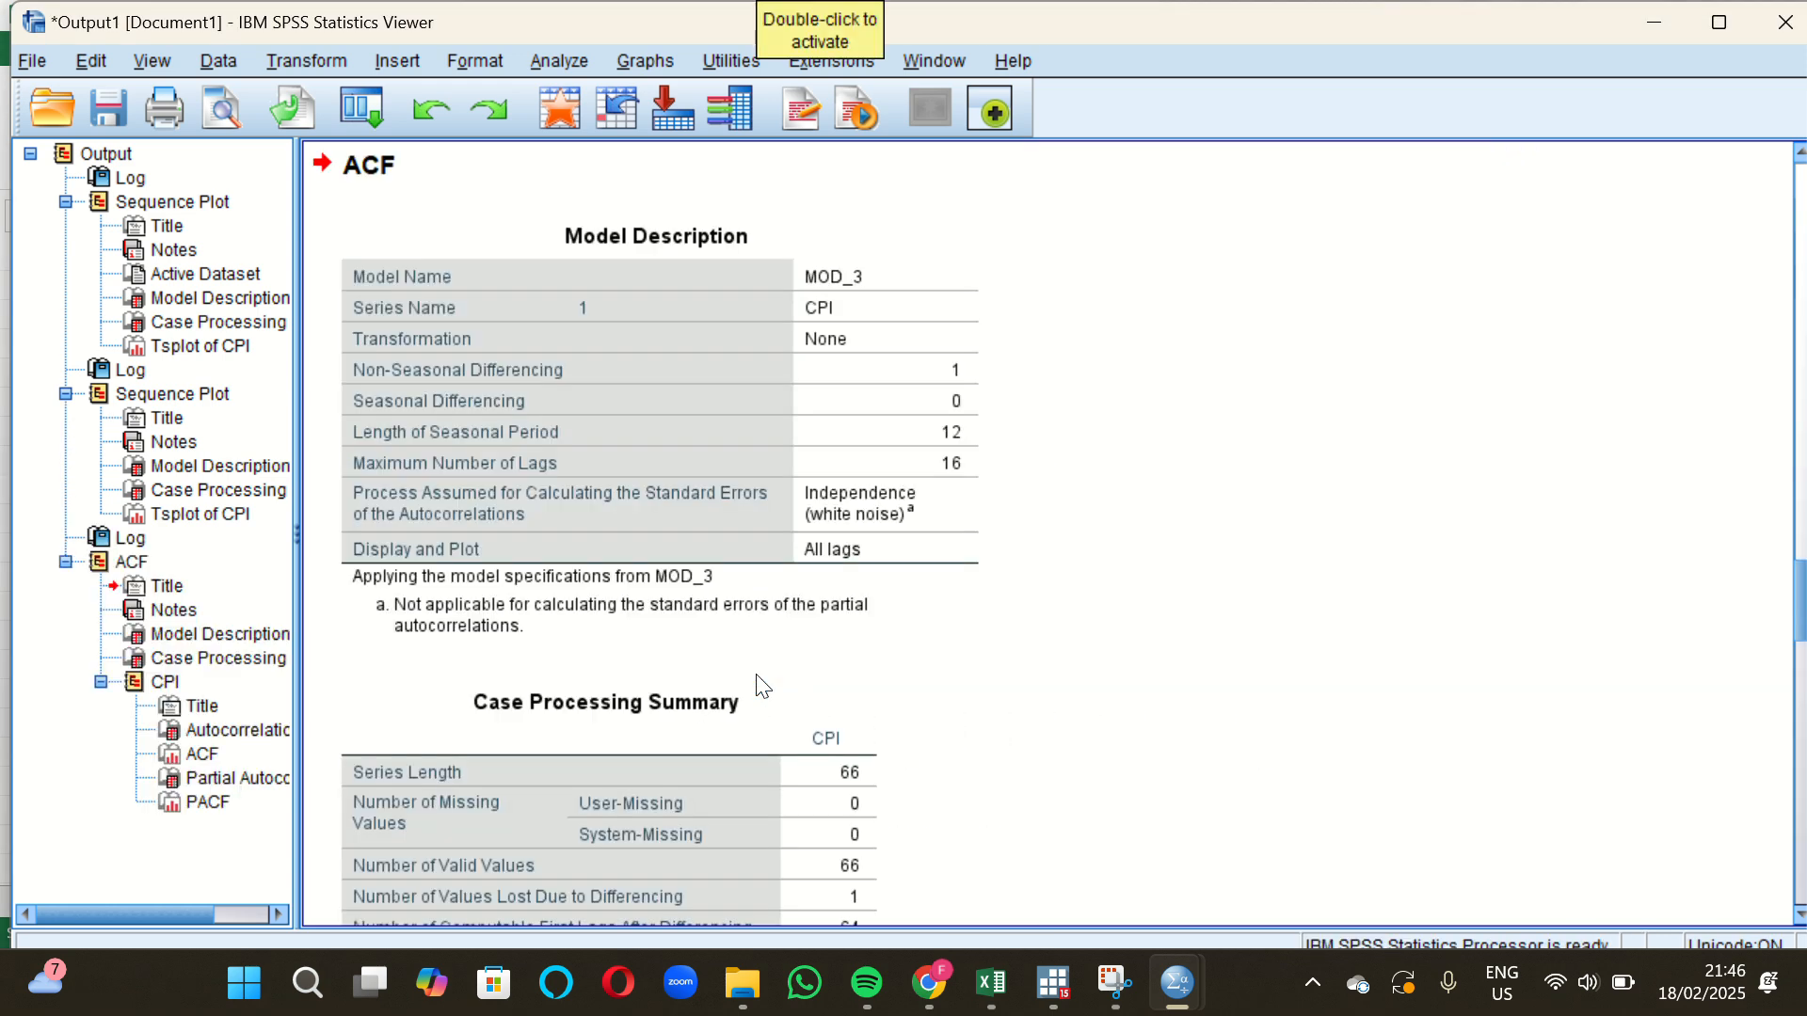
Examine the autocorrelations table and the ACF plot of differenced CPI, comparing the lag coefficients with the confidence limits.
{"action": "scroll", "coordinate": [762, 687], "scroll_direction": "down", "scroll_amount": 4}
{"action": "scroll", "coordinate": [763, 687], "scroll_direction": "down", "scroll_amount": 3}
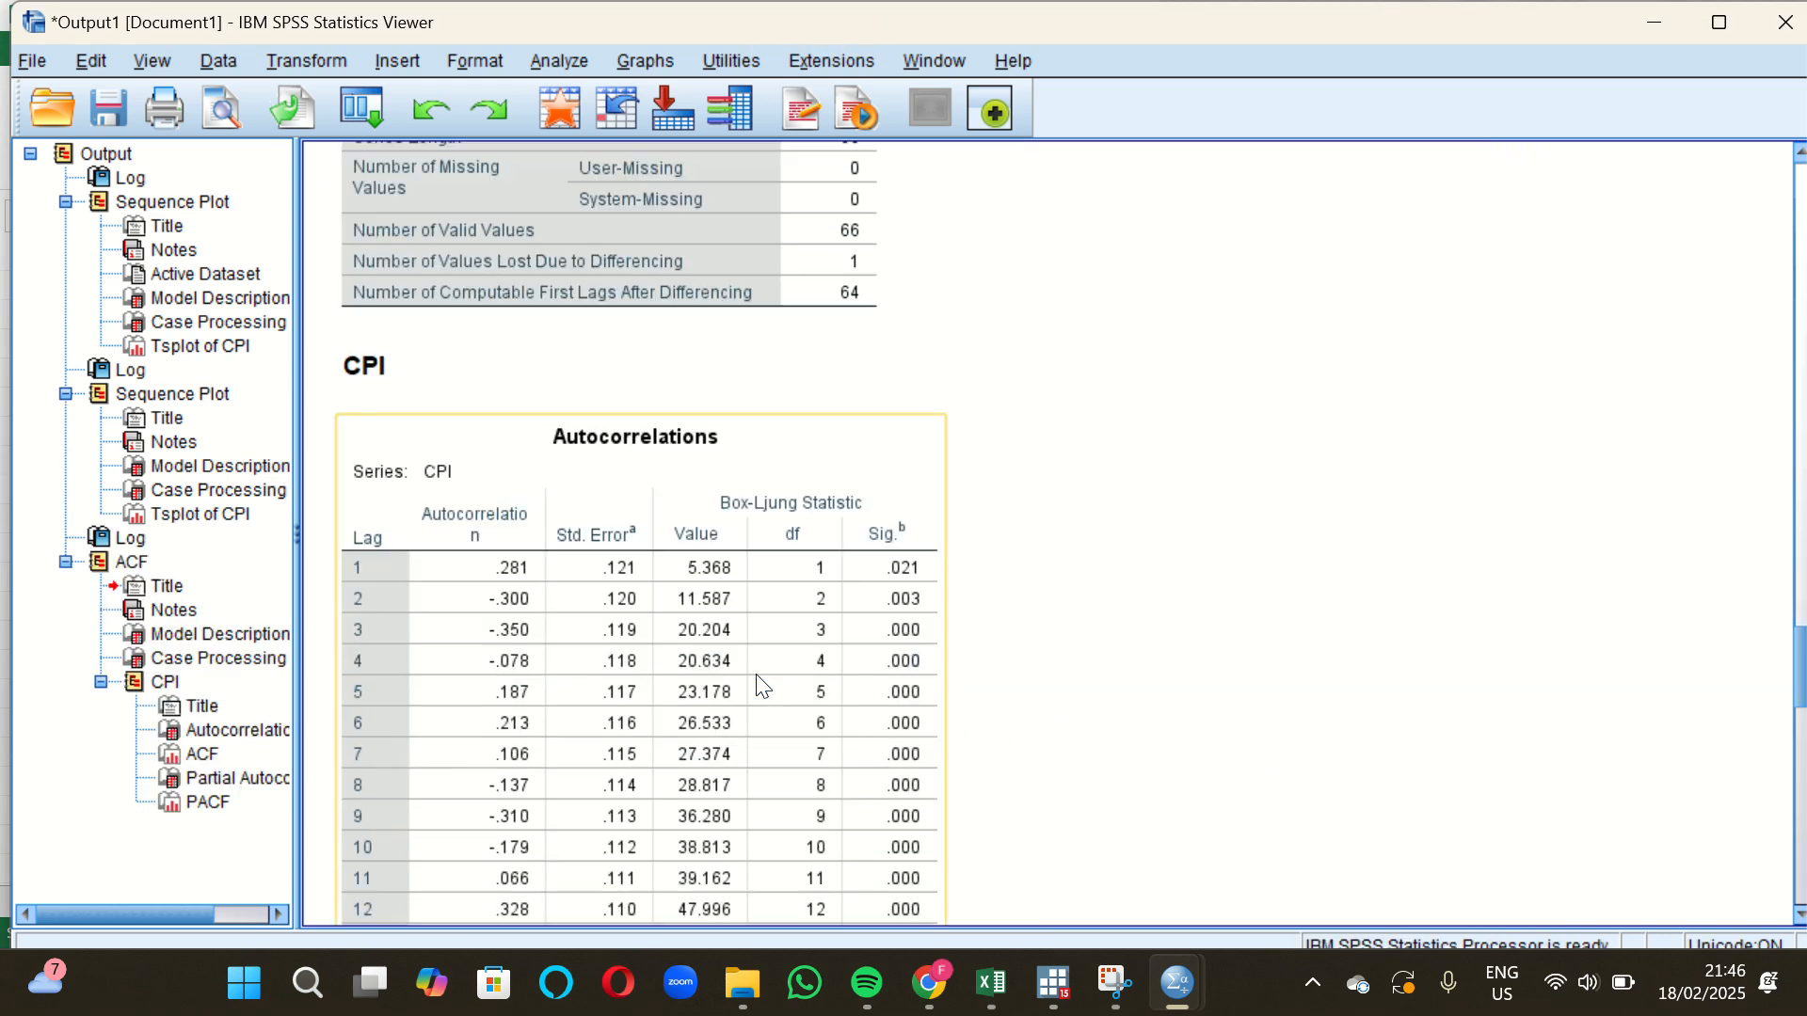
{"action": "scroll", "coordinate": [762, 685], "scroll_direction": "down", "scroll_amount": 3}
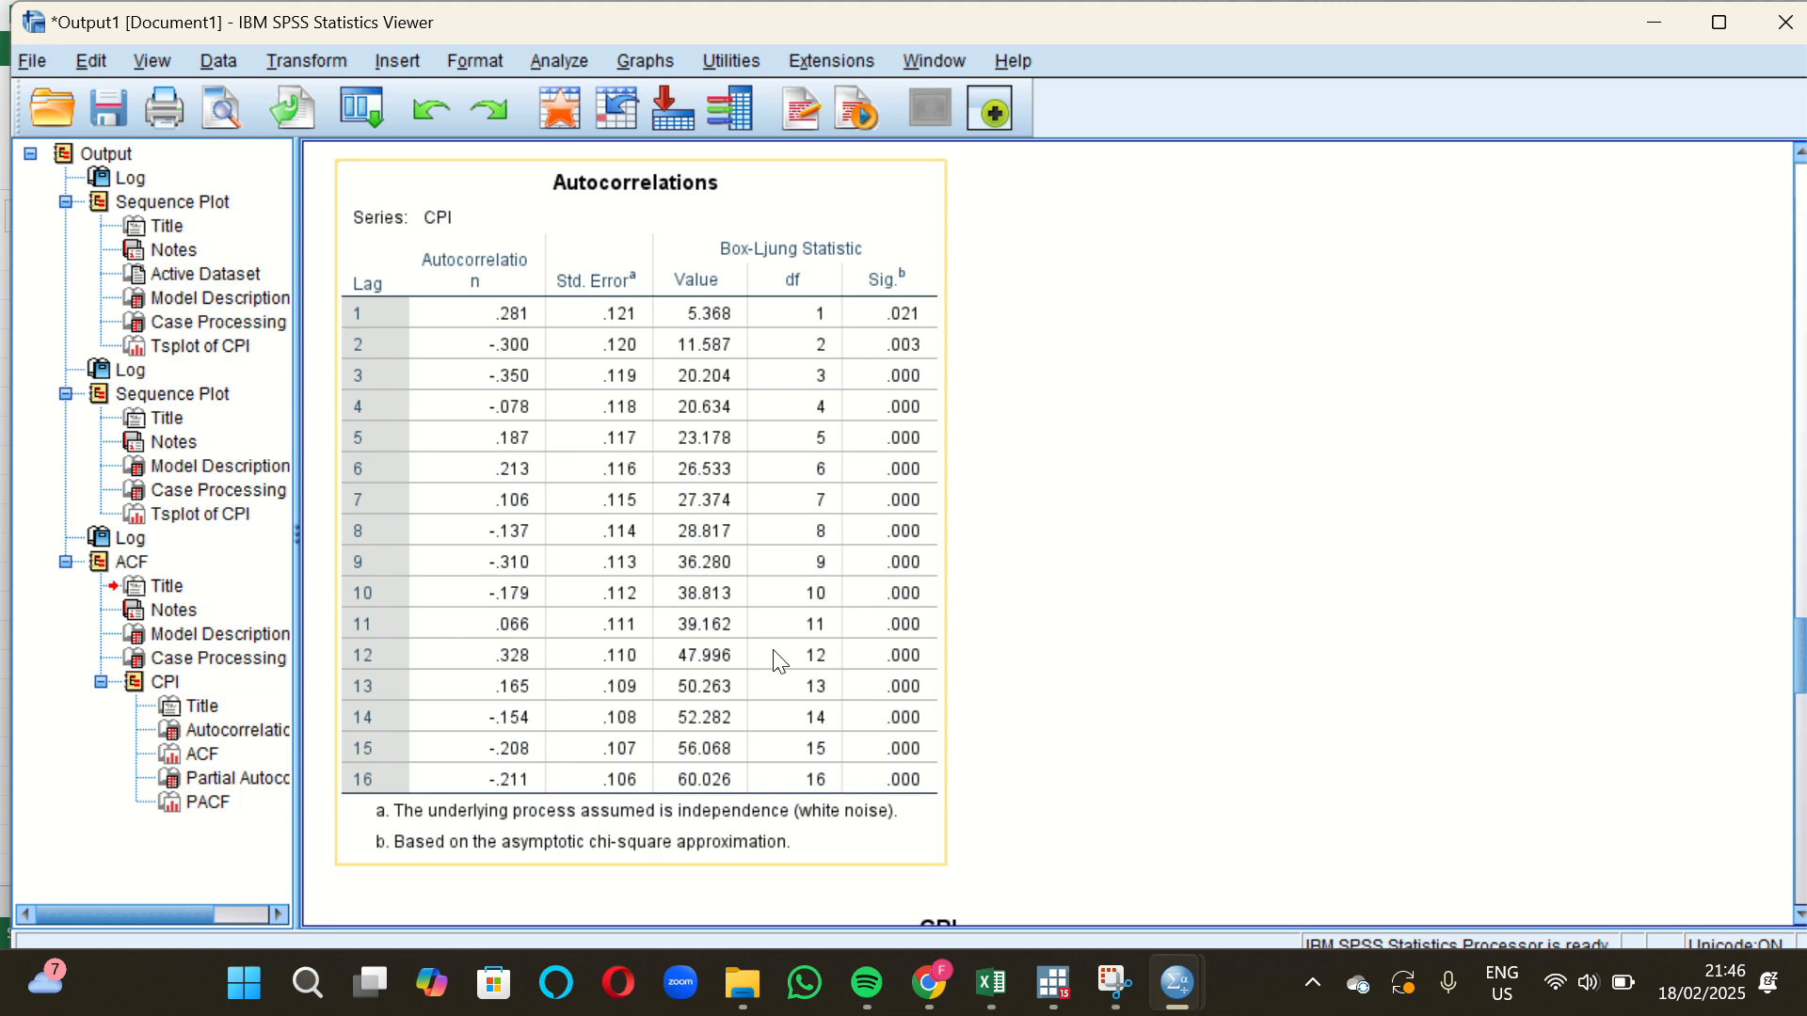
{"action": "scroll", "coordinate": [1045, 491], "scroll_direction": "down", "scroll_amount": 9}
{"action": "scroll", "coordinate": [1045, 491], "scroll_direction": "down", "scroll_amount": 2}
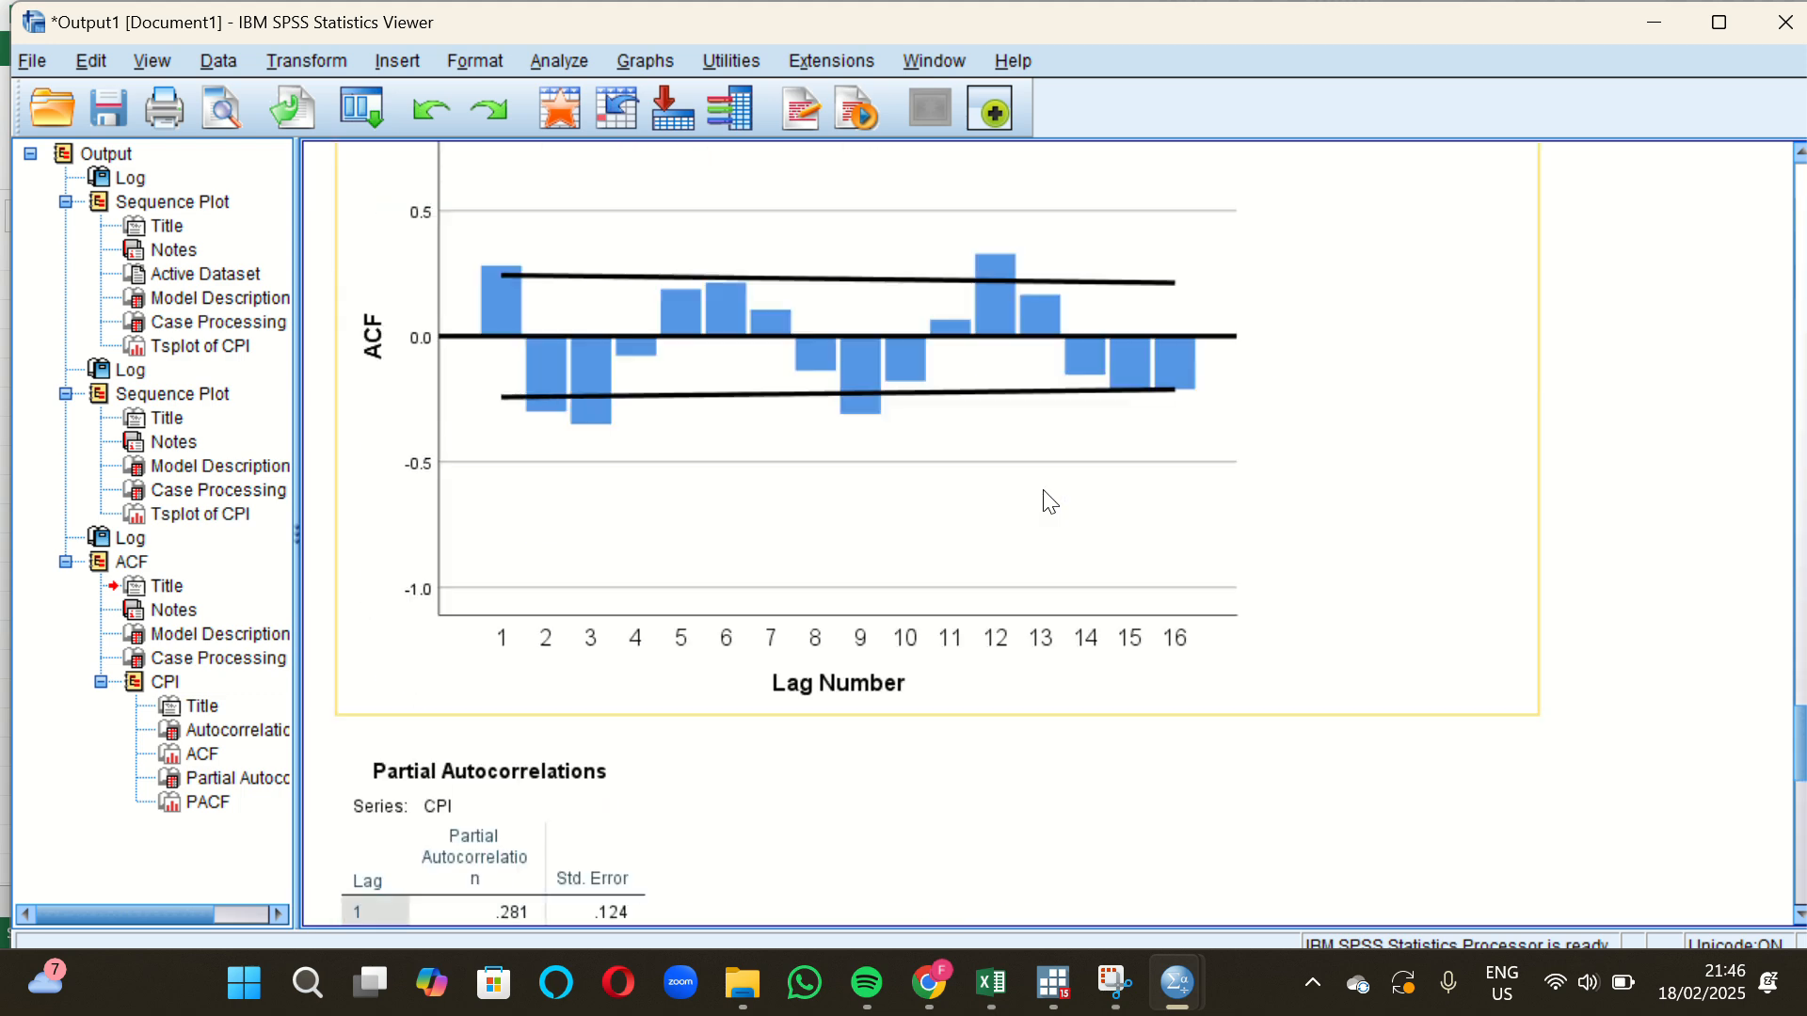
{"action": "scroll", "coordinate": [1048, 497], "scroll_direction": "up", "scroll_amount": 3}
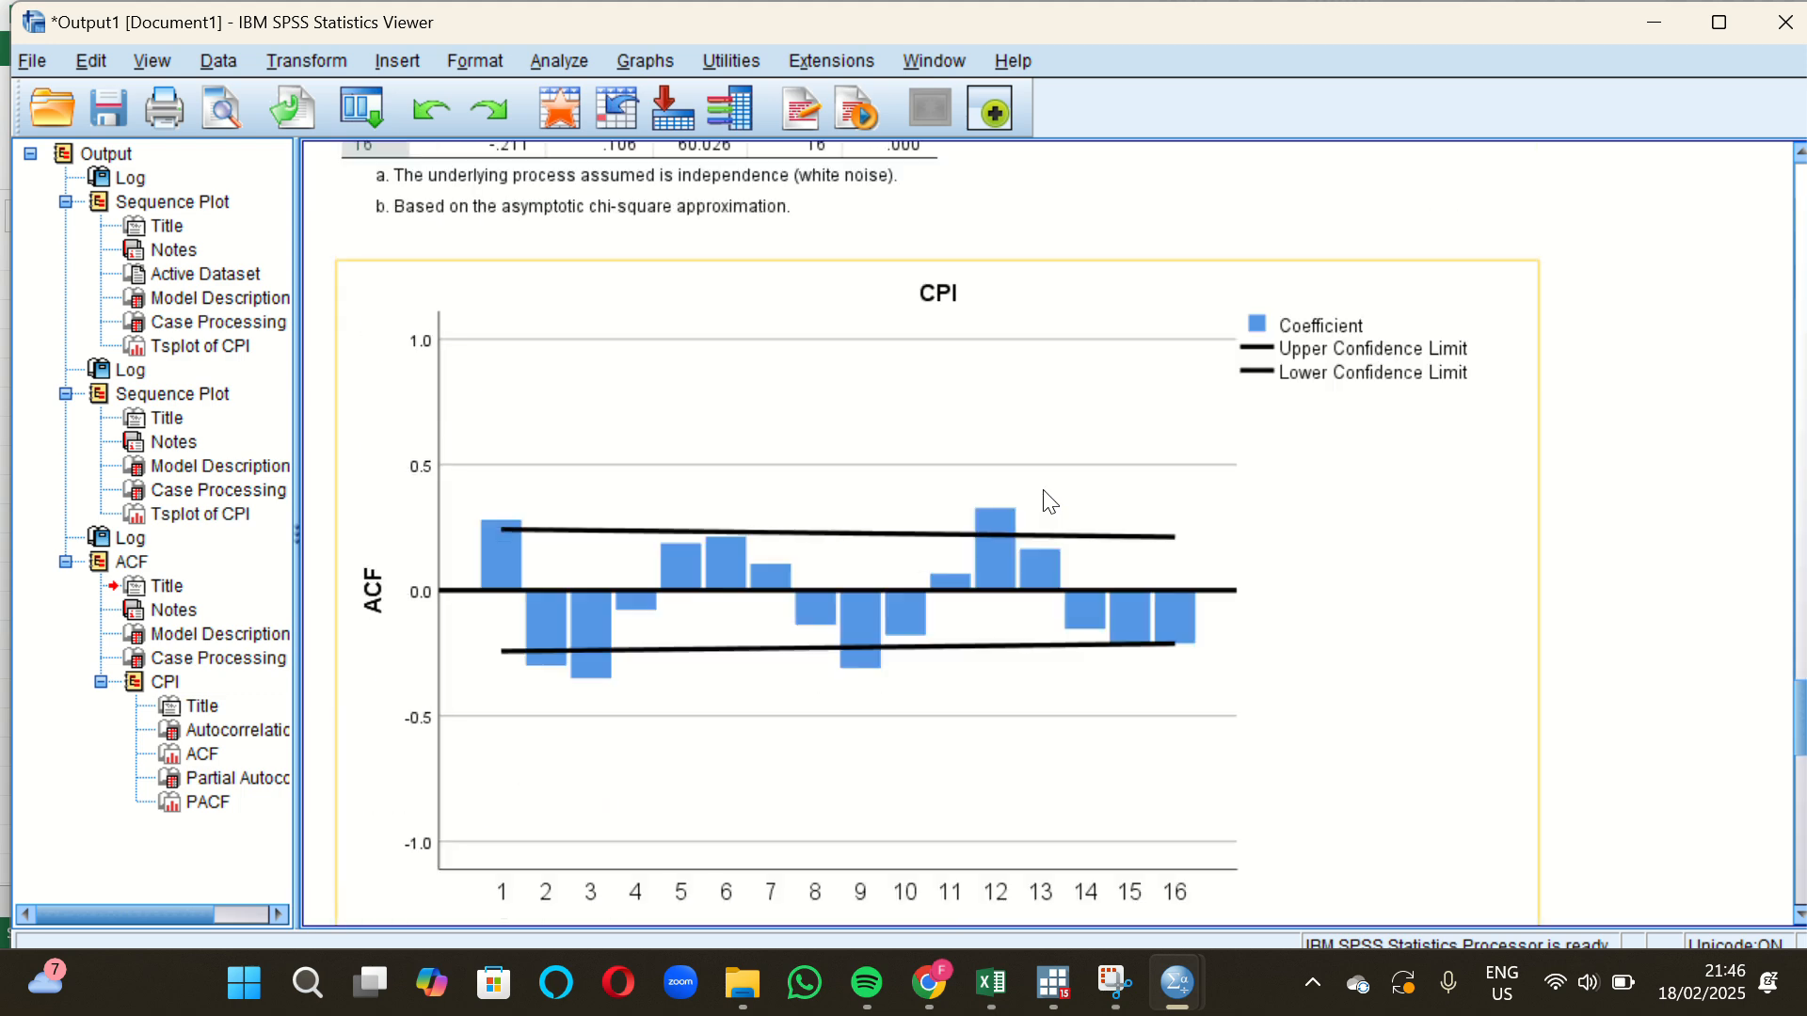
{"action": "scroll", "coordinate": [1043, 494], "scroll_direction": "down", "scroll_amount": 2}
{"action": "scroll", "coordinate": [861, 606], "scroll_direction": "up", "scroll_amount": 2}
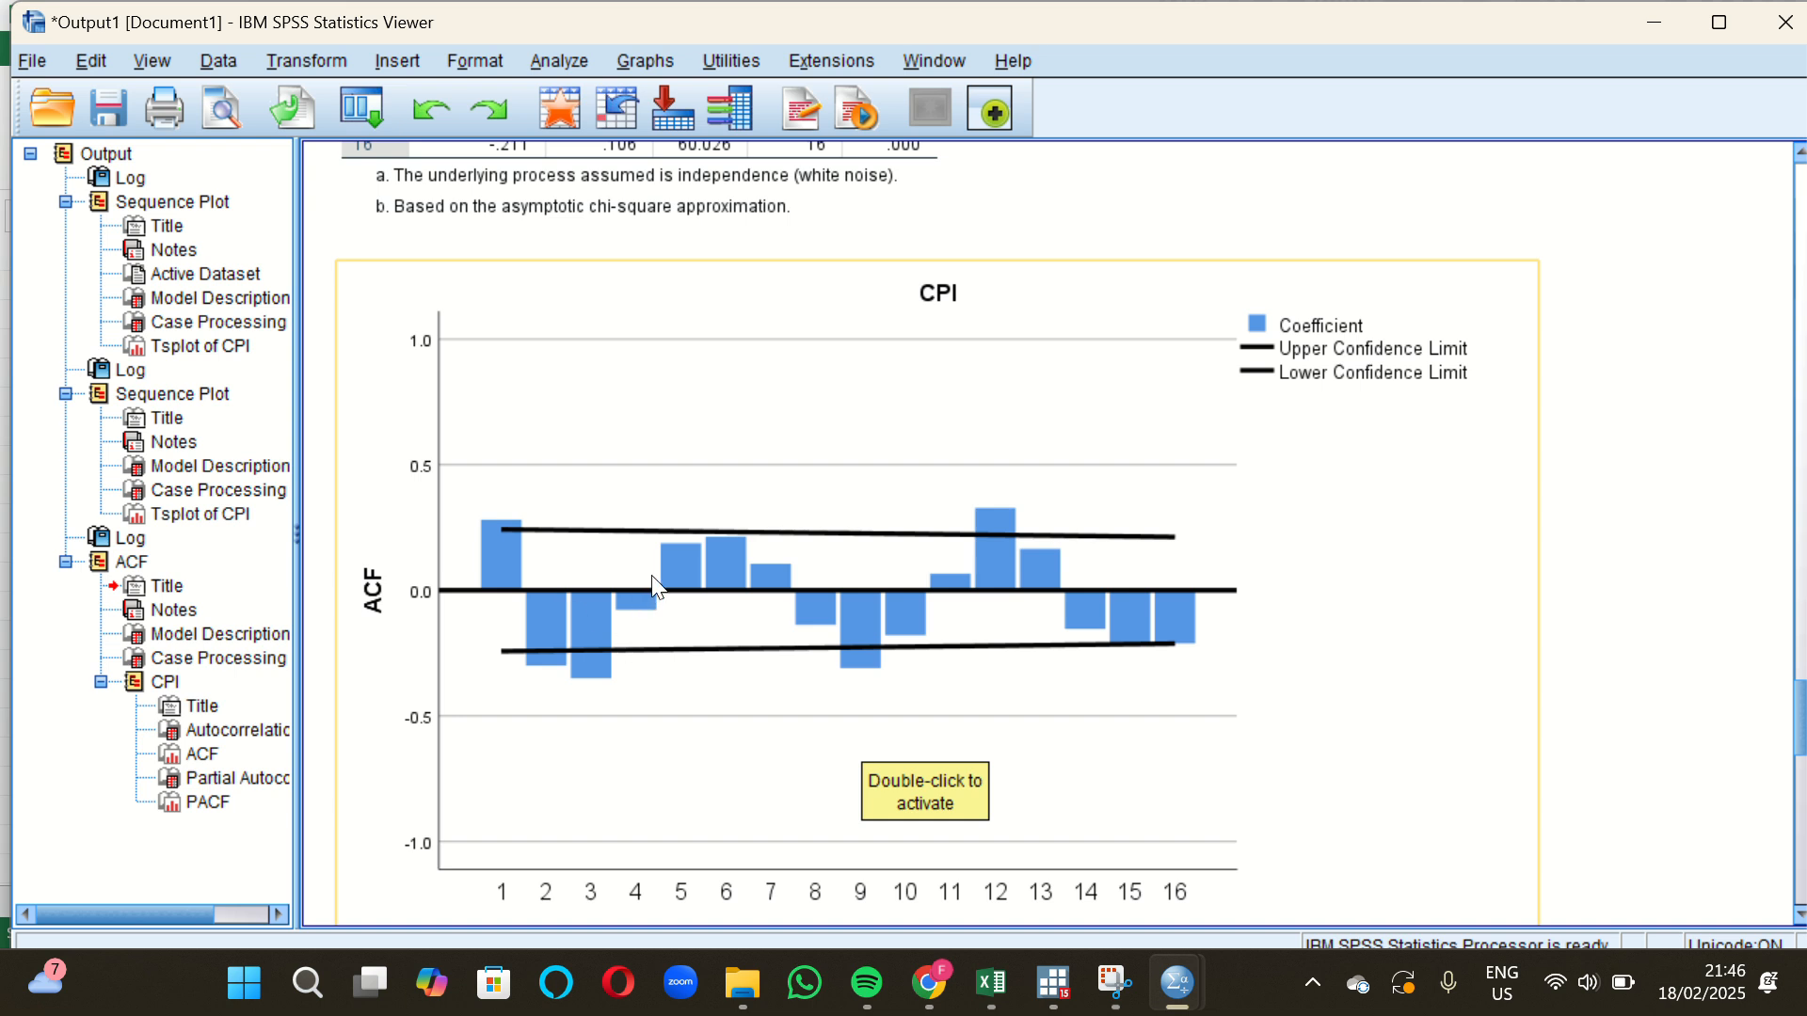
{"action": "scroll", "coordinate": [657, 587], "scroll_direction": "down", "scroll_amount": 2}
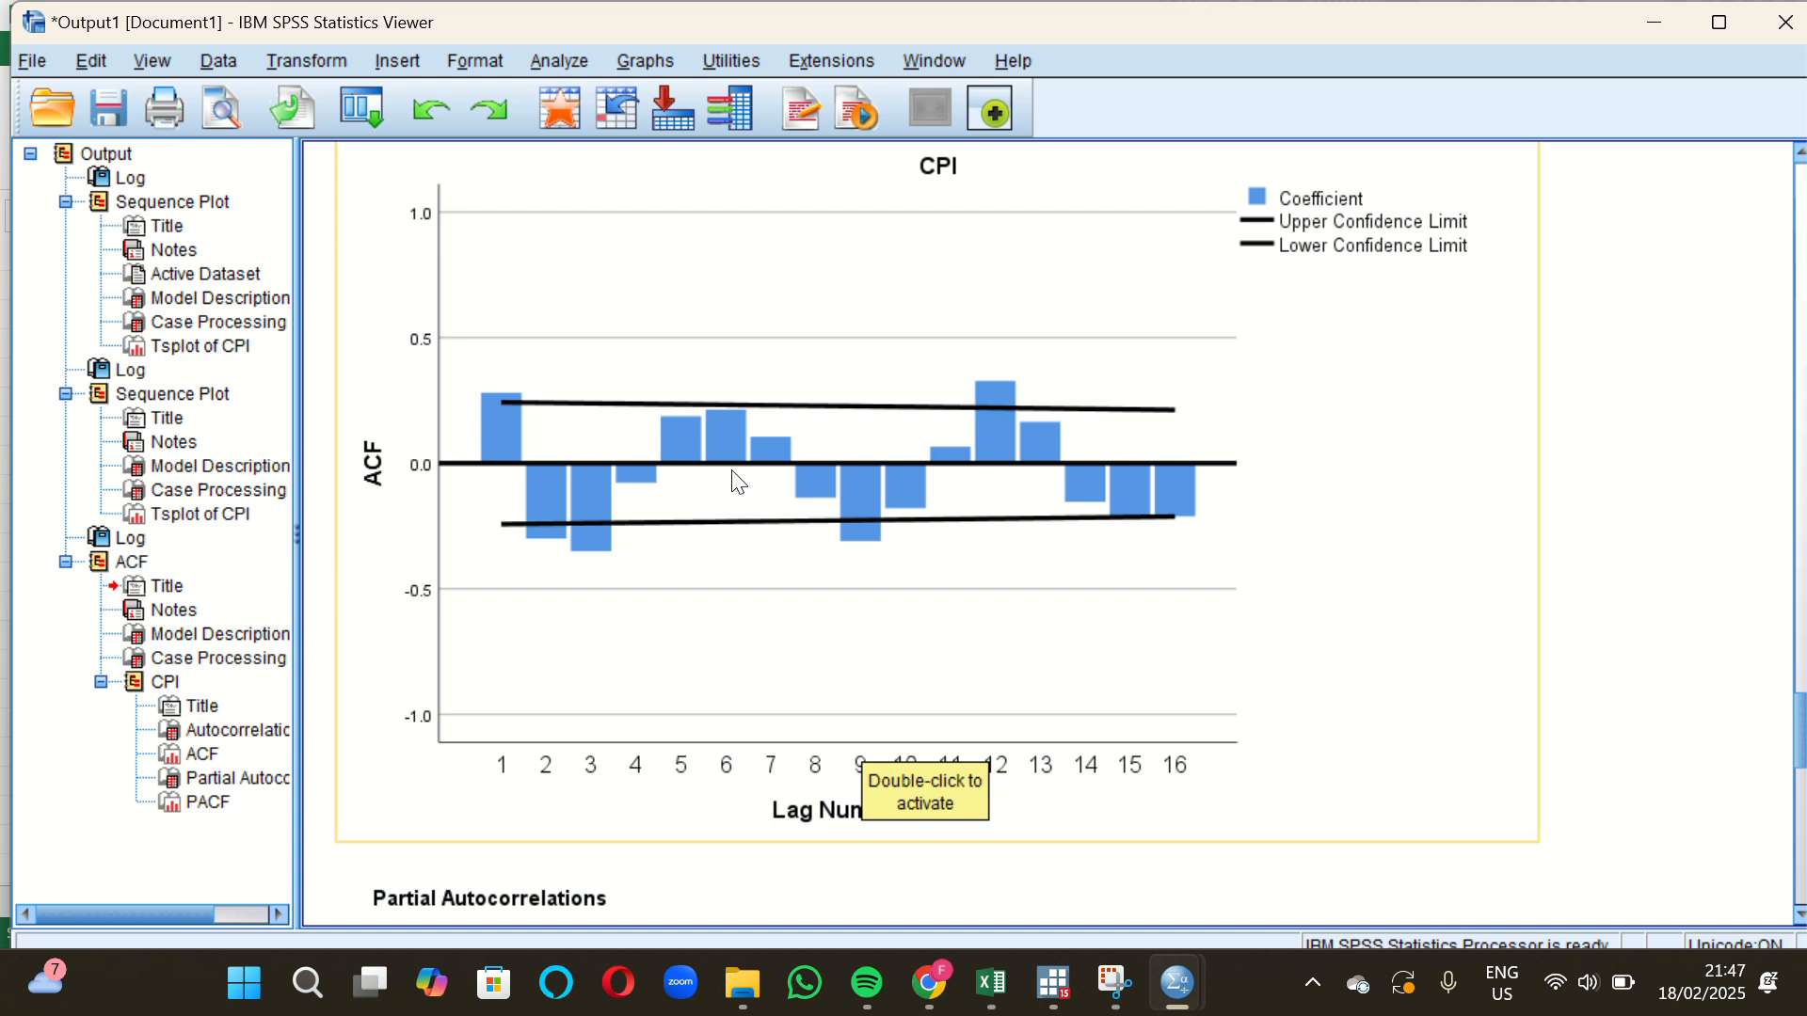
Examine the partial autocorrelations table and the partial ACF plot of differenced CPI against the confidence limits.
{"action": "scroll", "coordinate": [732, 480], "scroll_direction": "down", "scroll_amount": 8}
{"action": "scroll", "coordinate": [736, 482], "scroll_direction": "down", "scroll_amount": 4}
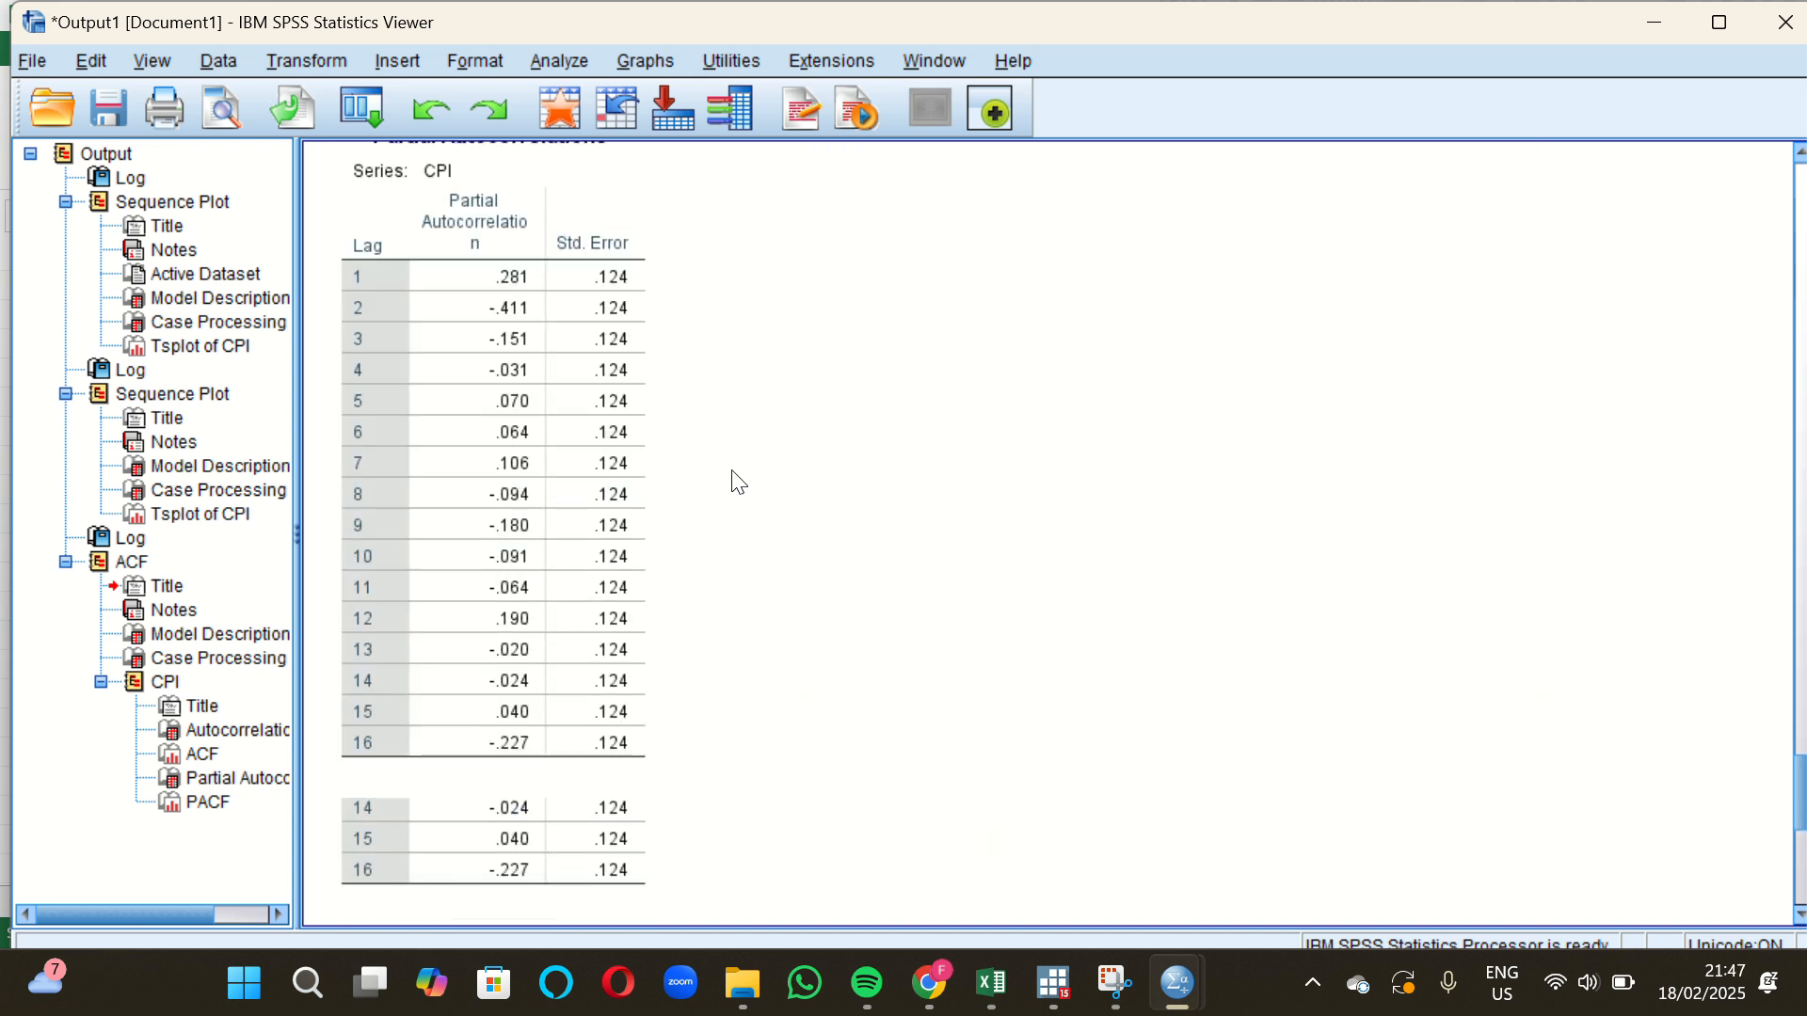
{"action": "scroll", "coordinate": [737, 482], "scroll_direction": "down", "scroll_amount": 12}
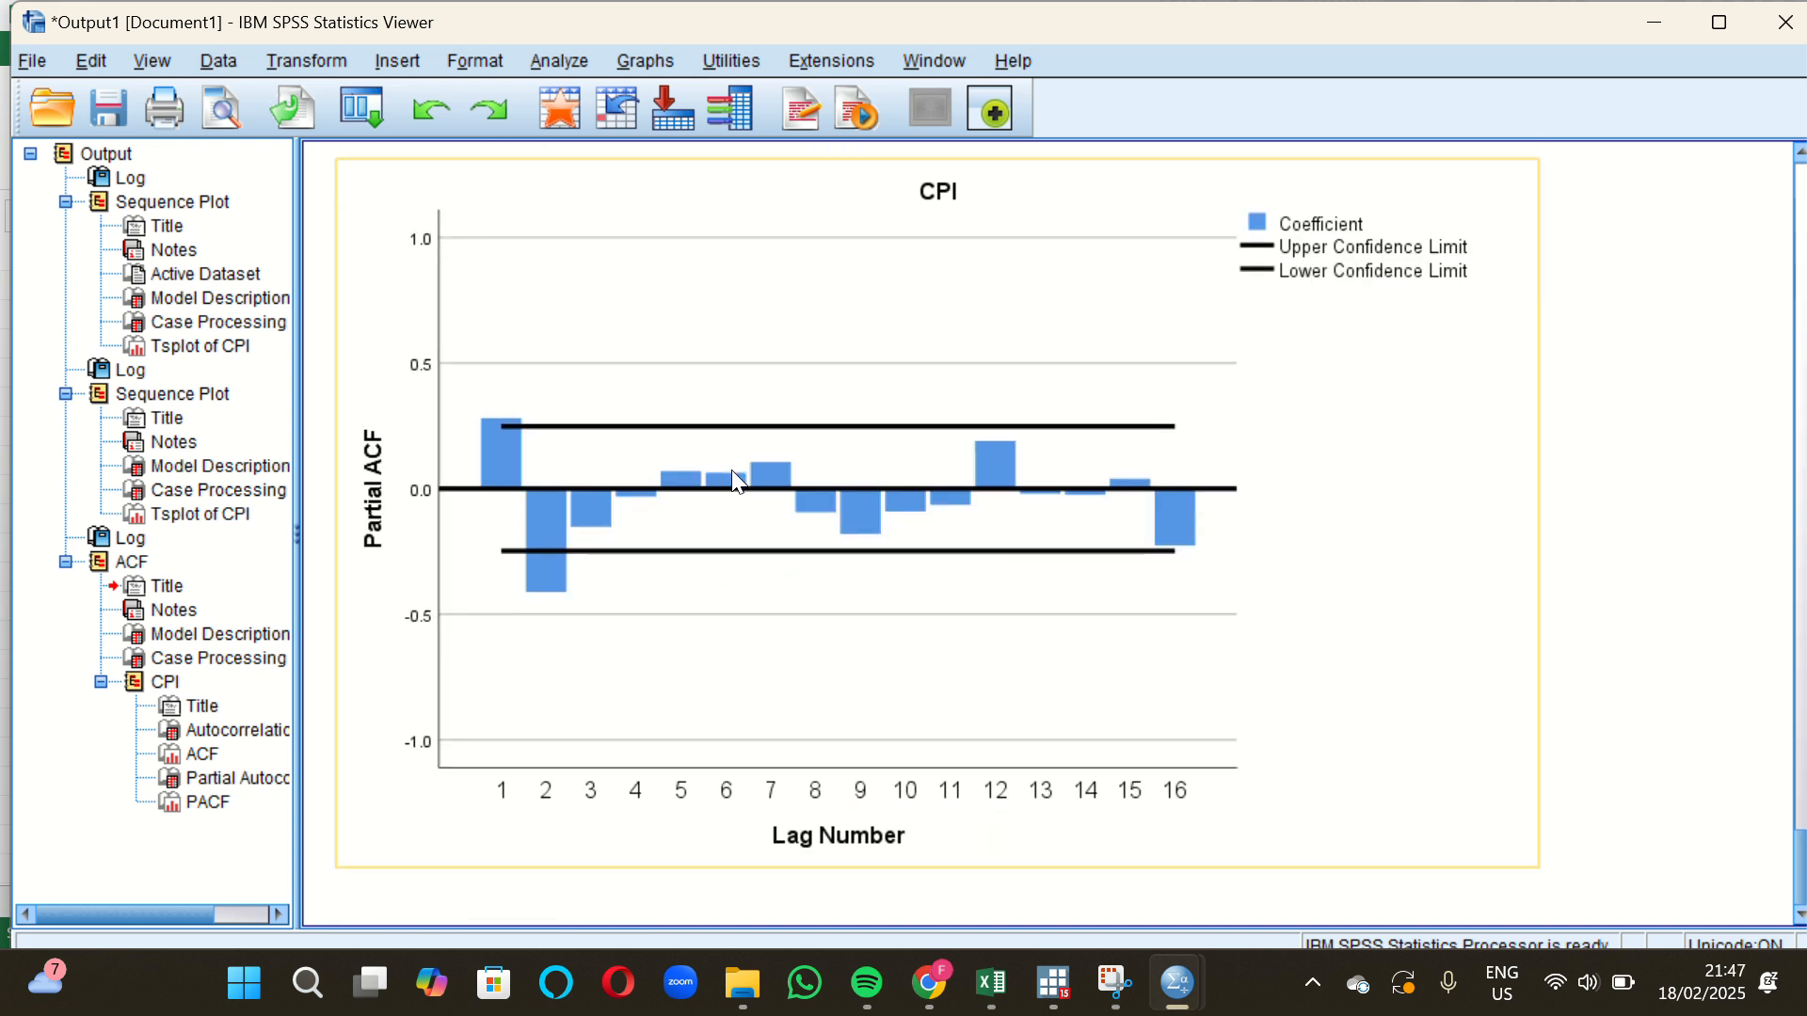
{"action": "scroll", "coordinate": [737, 482], "scroll_direction": "up", "scroll_amount": 4}
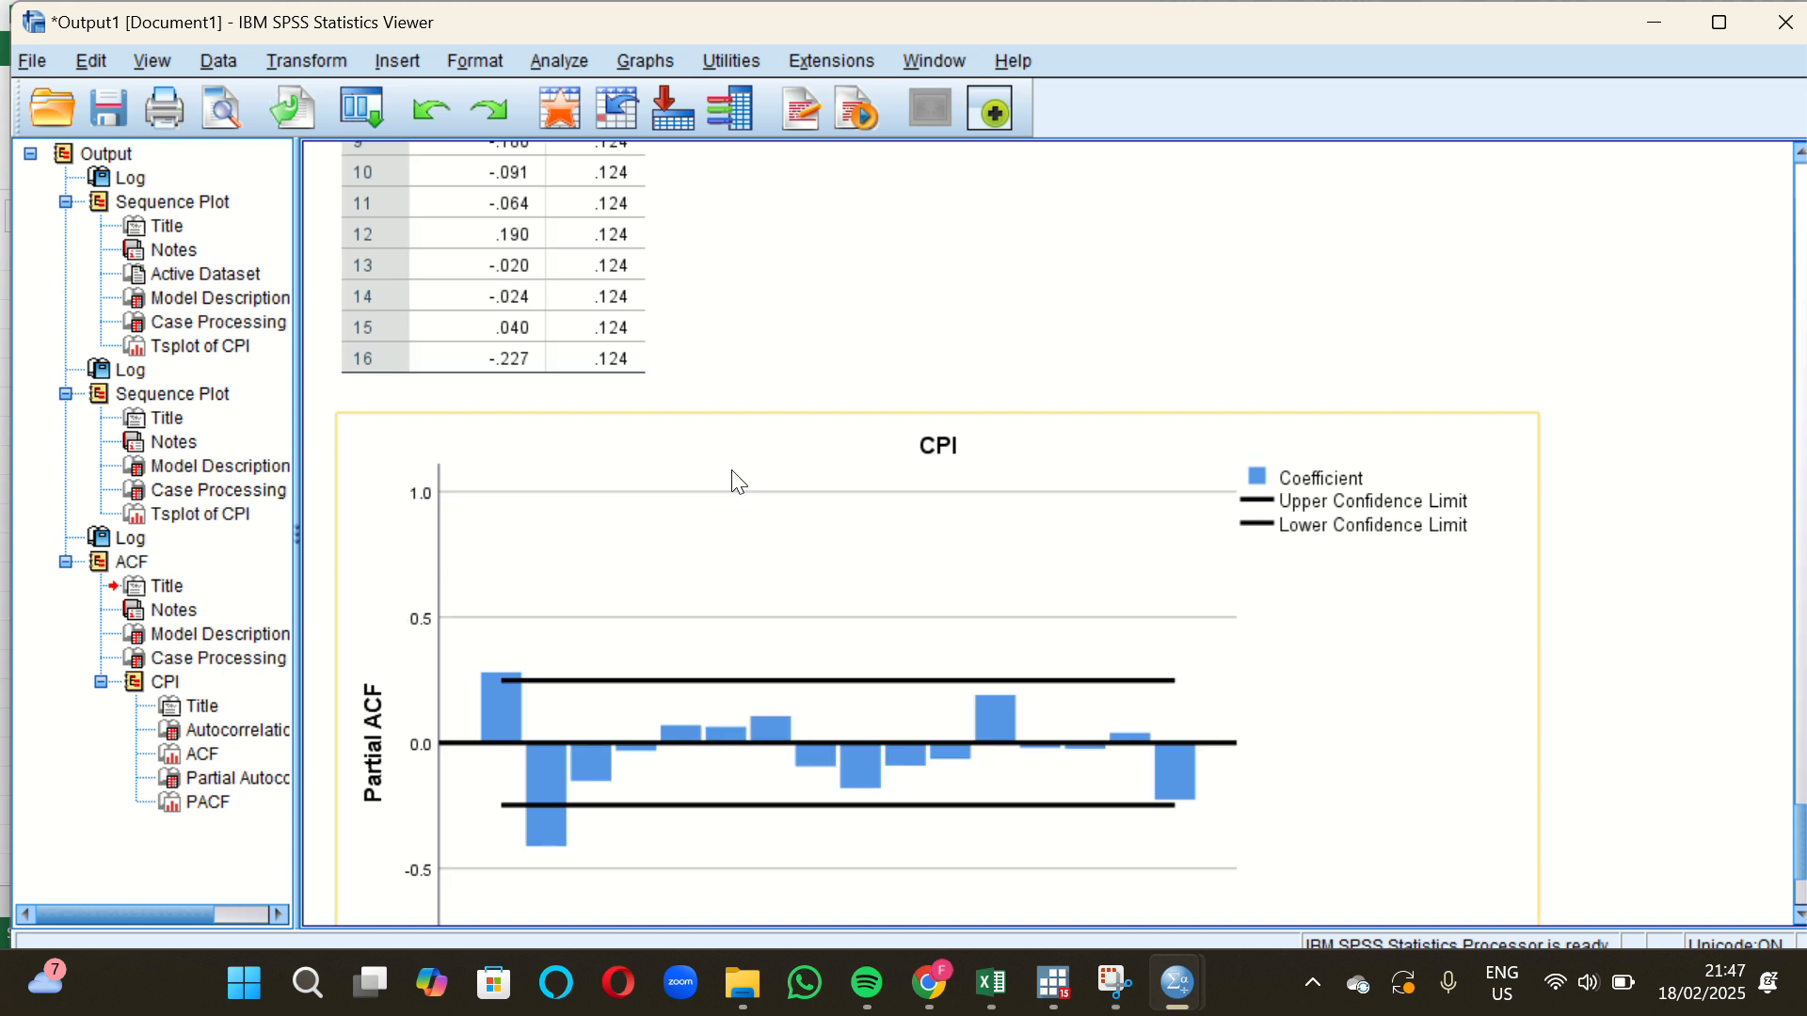
{"action": "scroll", "coordinate": [737, 481], "scroll_direction": "down", "scroll_amount": 2}
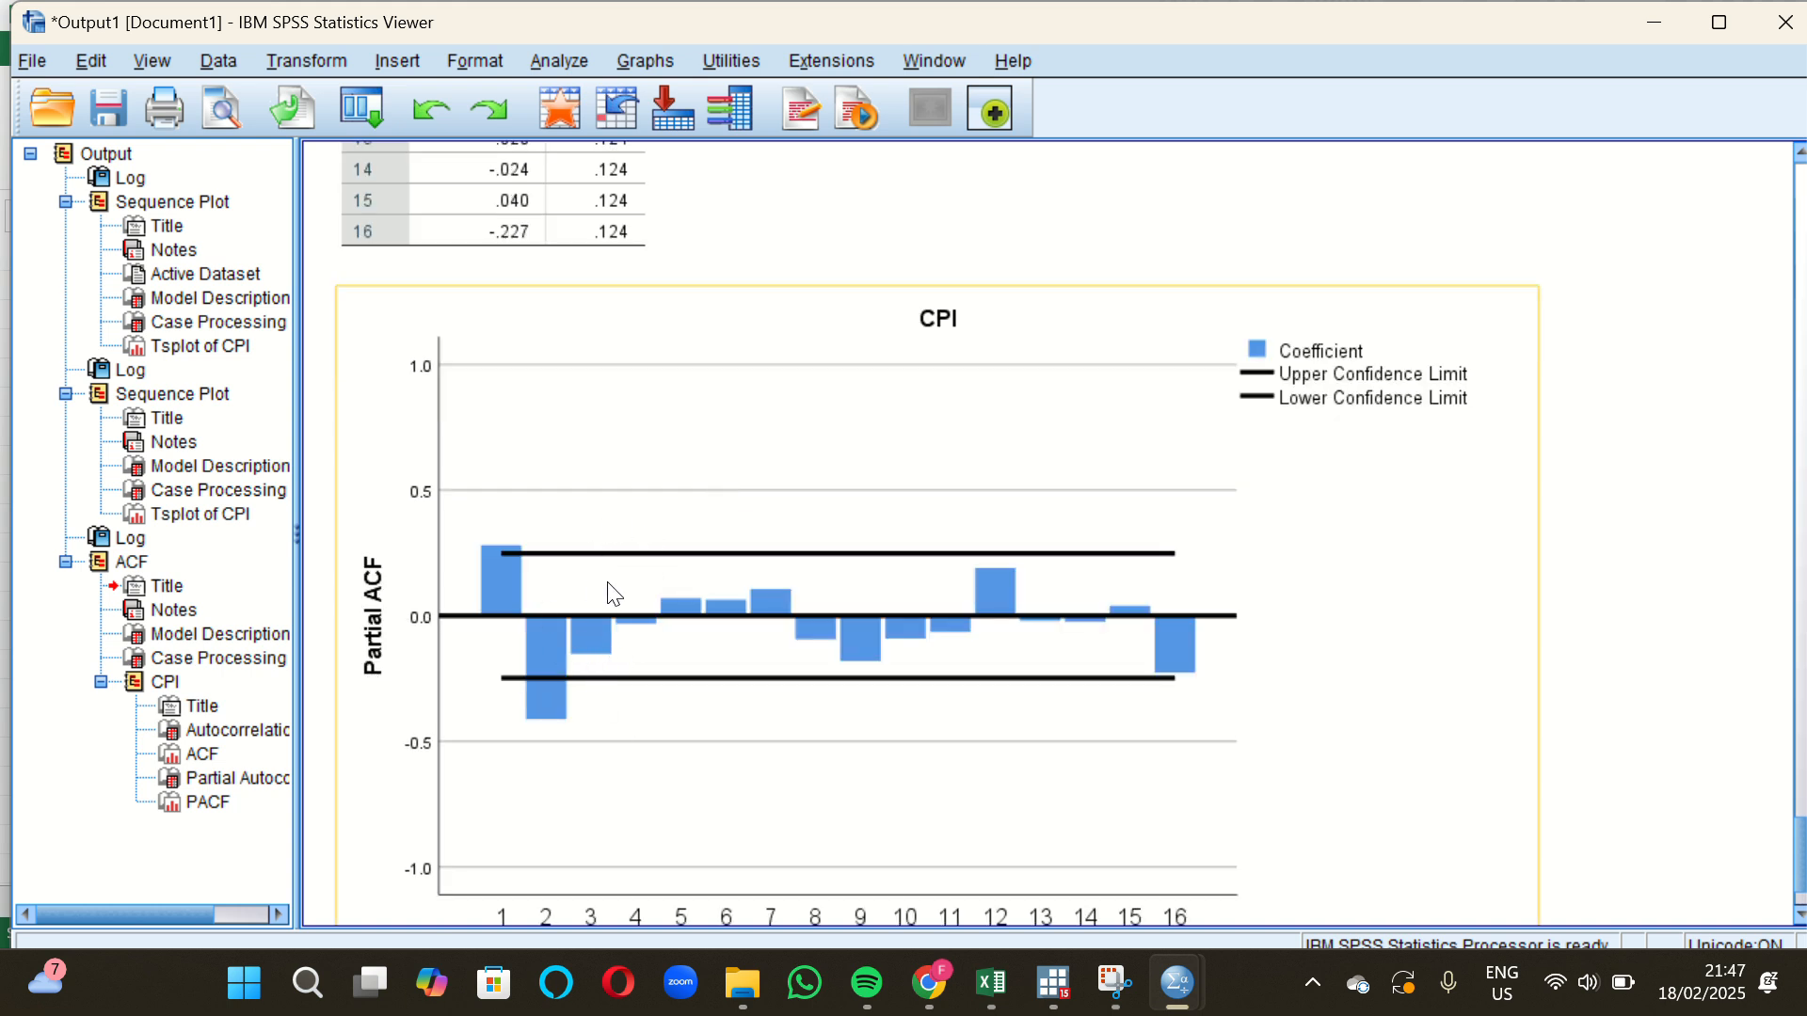
{"action": "scroll", "coordinate": [649, 492], "scroll_direction": "down", "scroll_amount": 2}
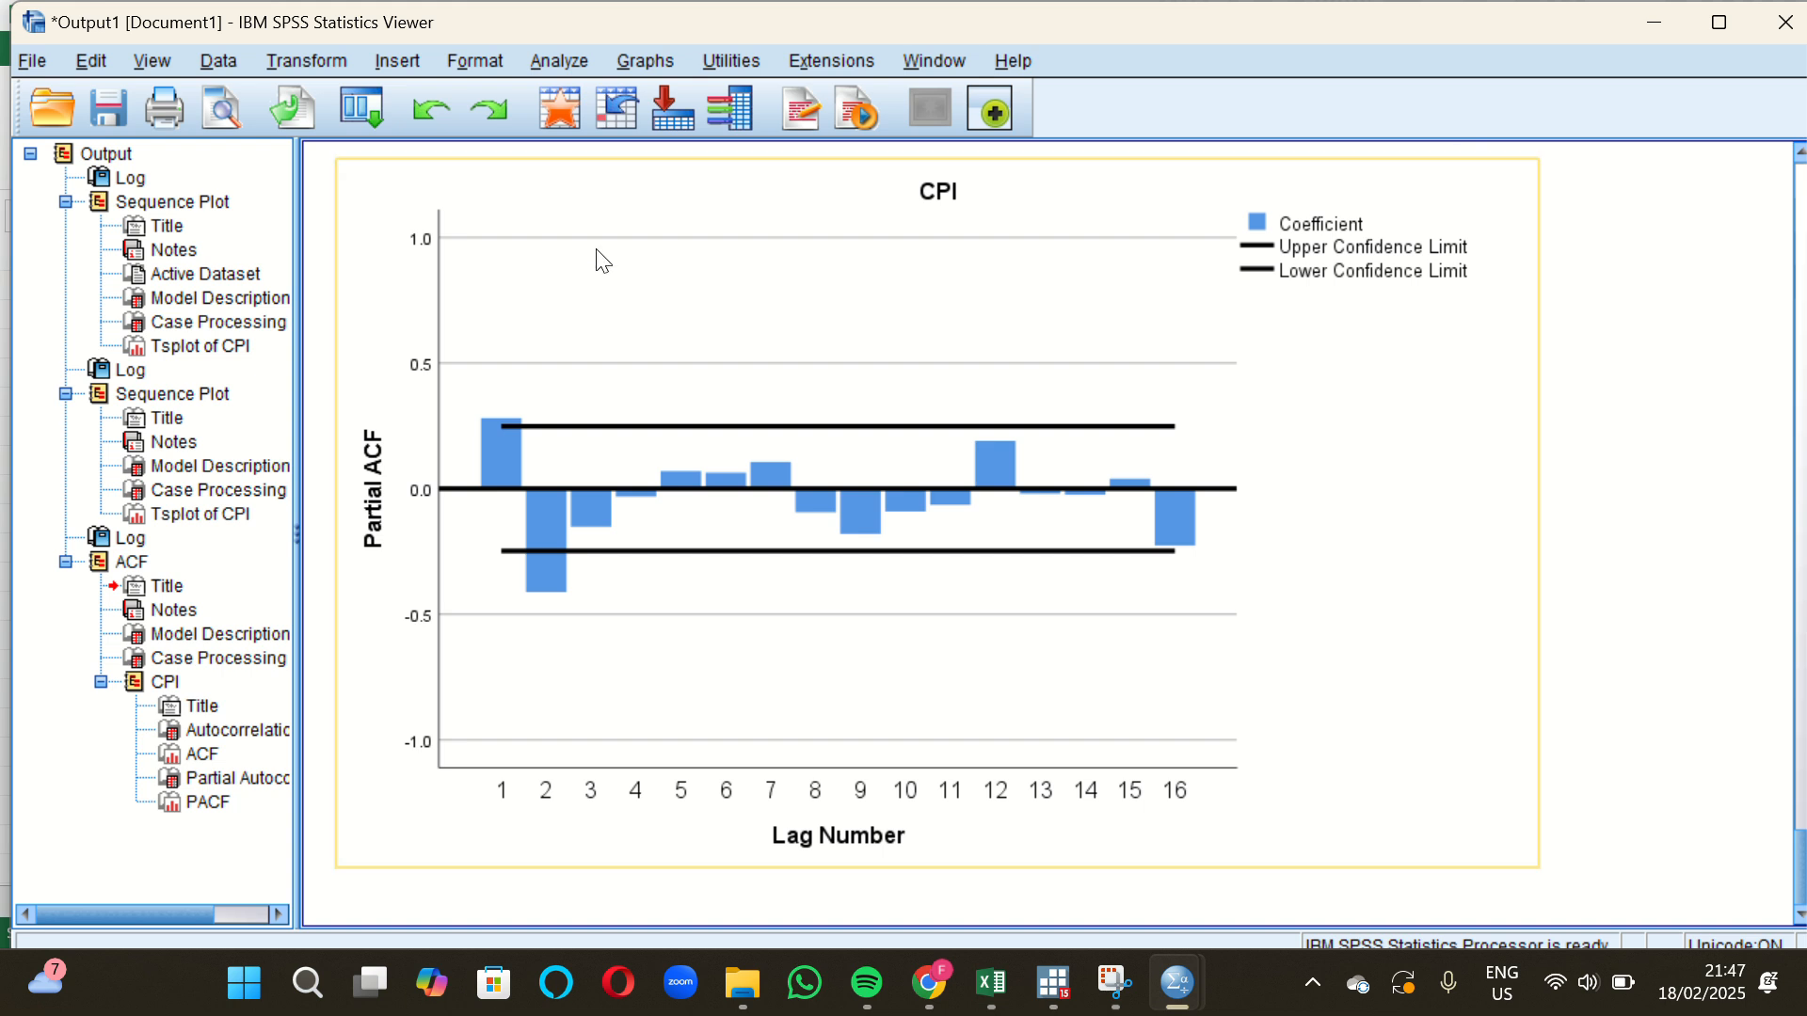
{"action": "scroll", "coordinate": [665, 452], "scroll_direction": "up", "scroll_amount": 5}
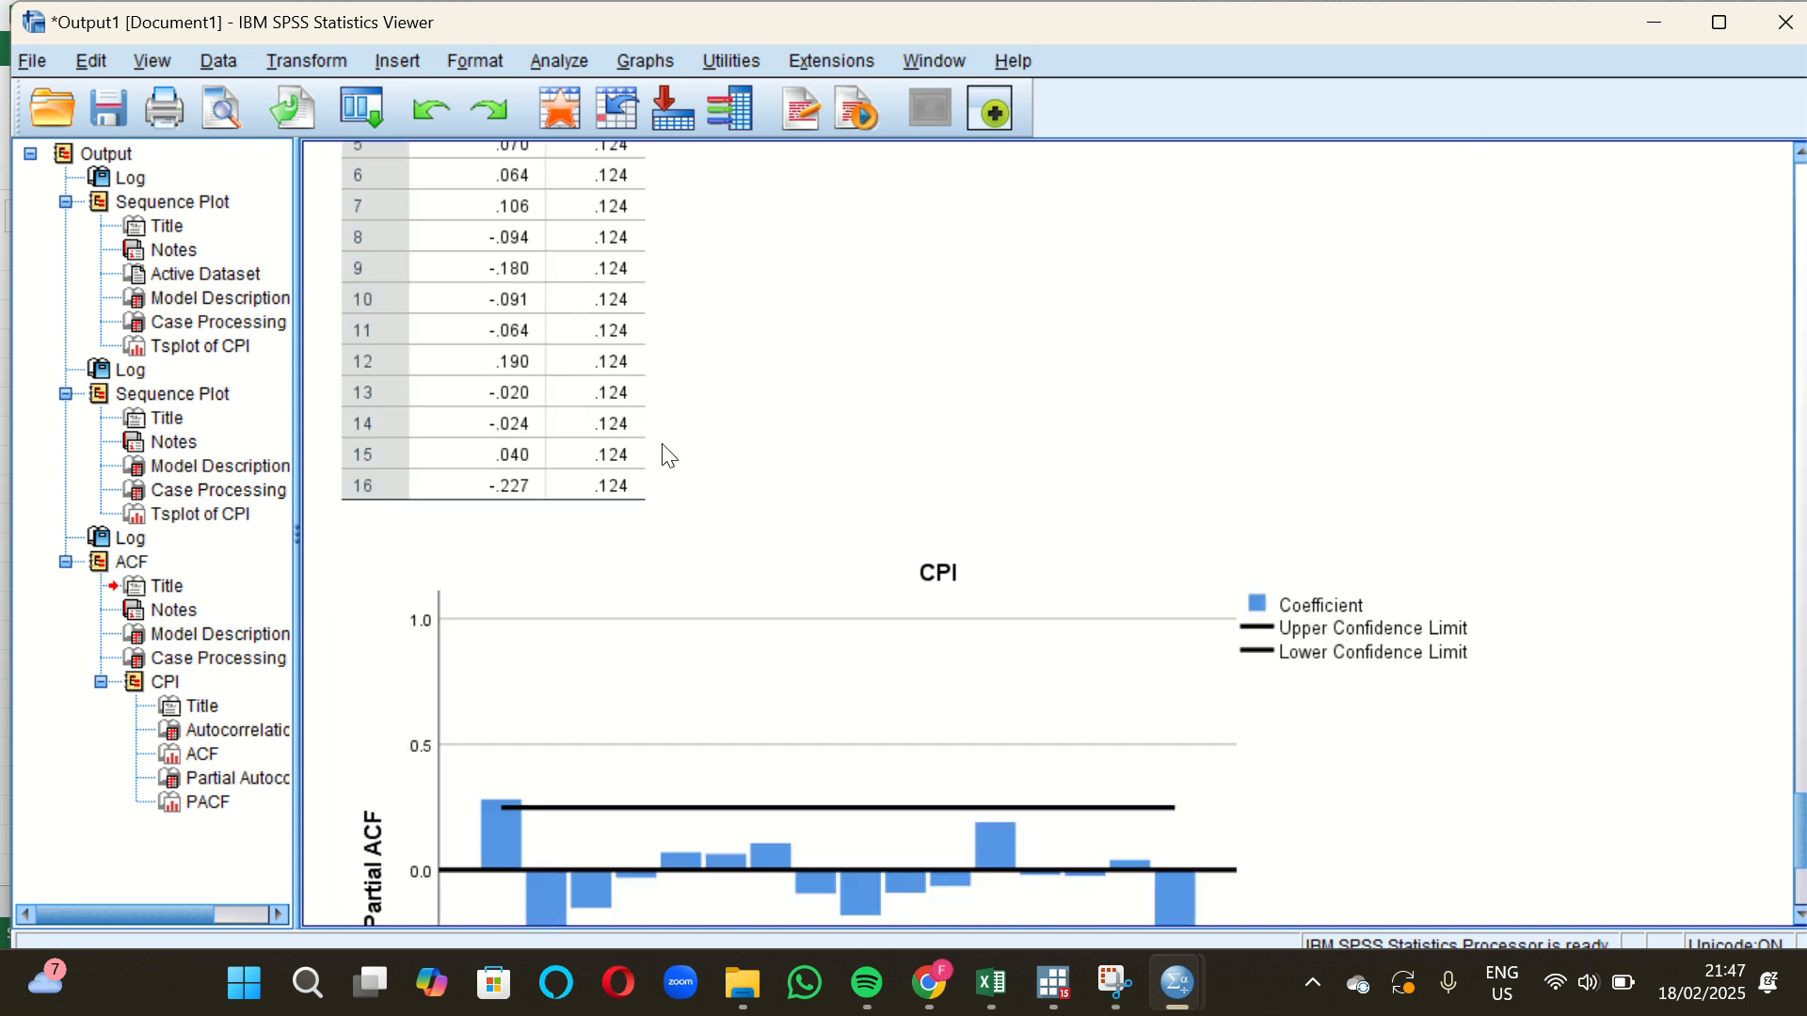
{"action": "scroll", "coordinate": [665, 455], "scroll_direction": "down", "scroll_amount": 2}
{"action": "scroll", "coordinate": [666, 455], "scroll_direction": "down", "scroll_amount": 4}
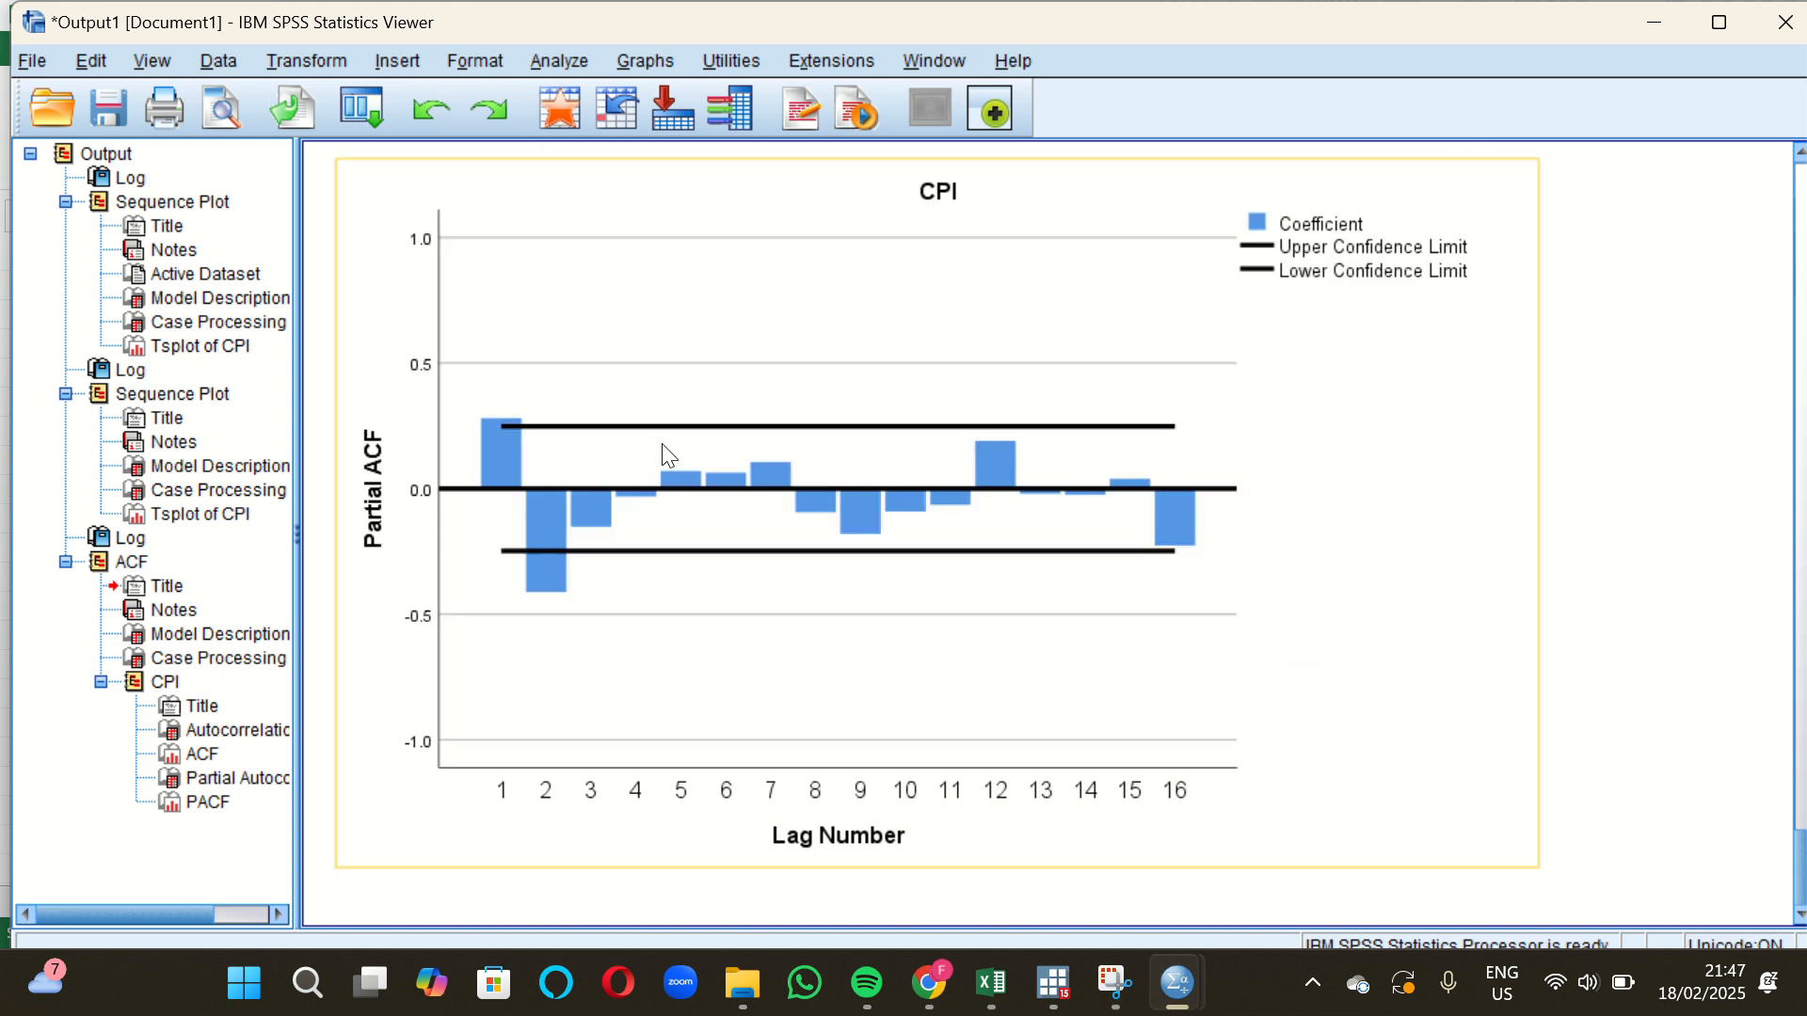
{"action": "scroll", "coordinate": [667, 455], "scroll_direction": "up", "scroll_amount": 15}
{"action": "scroll", "coordinate": [667, 456], "scroll_direction": "down", "scroll_amount": 2}
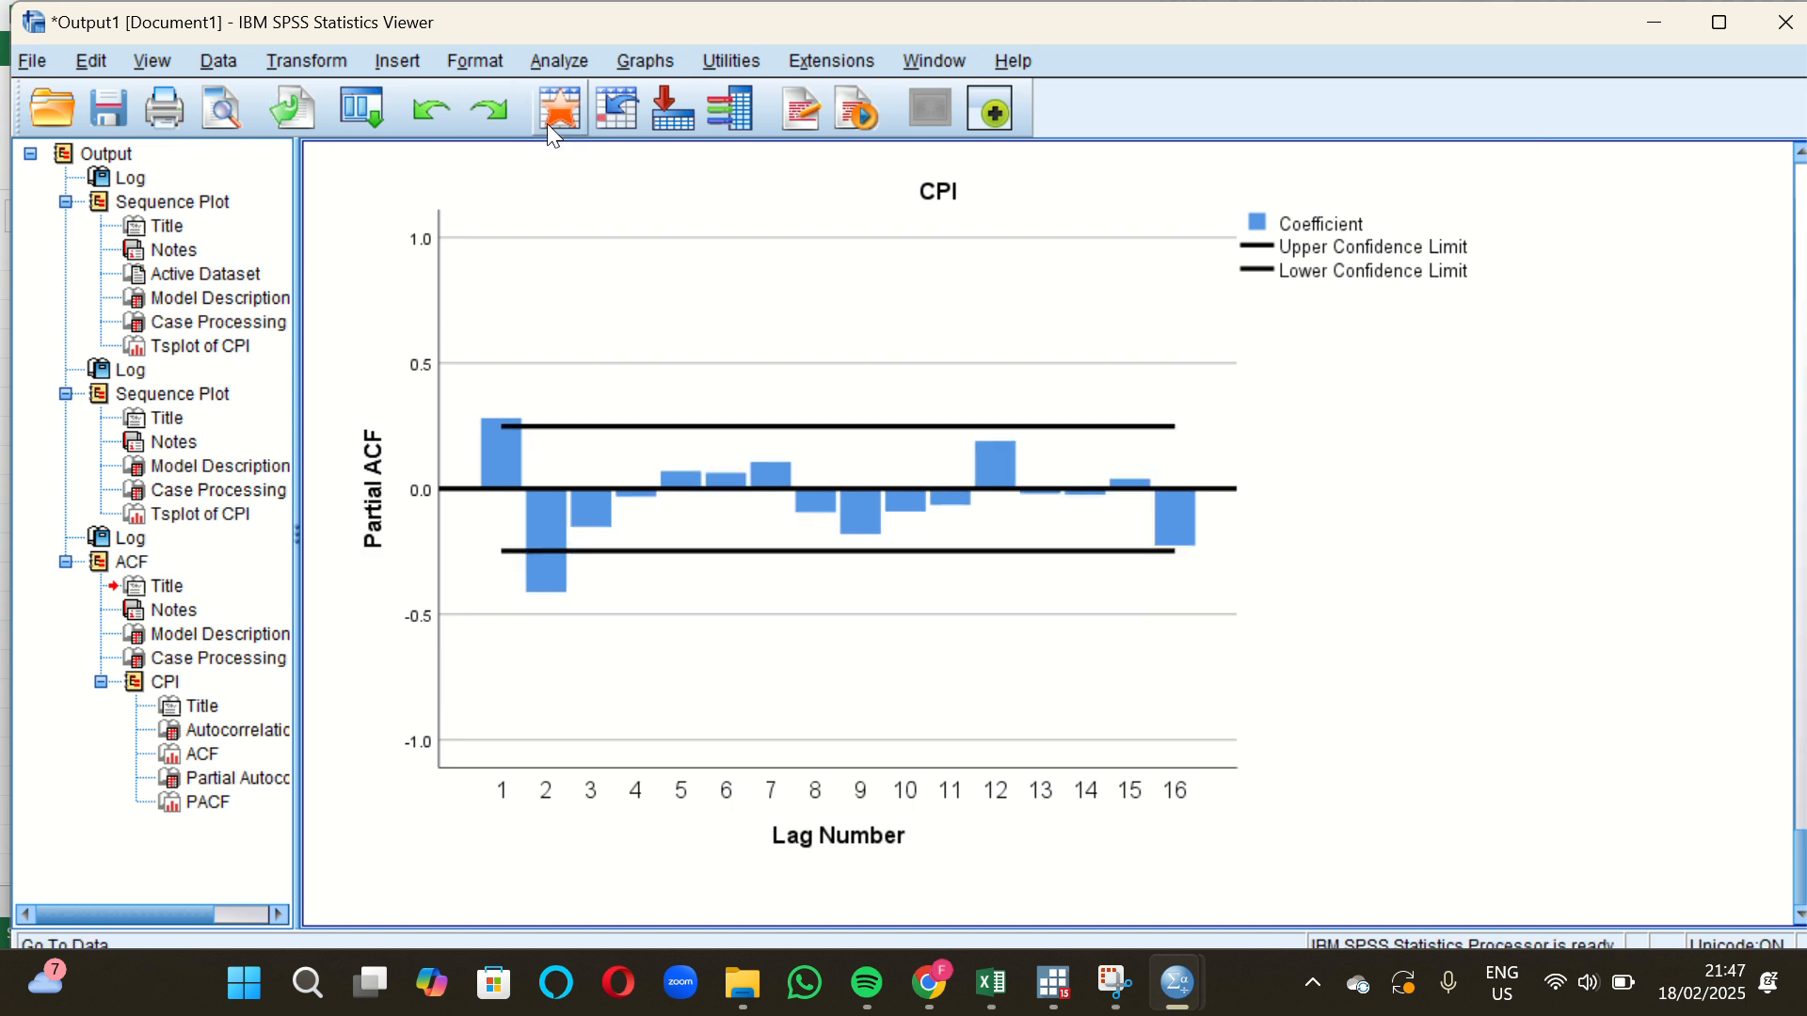
Start a traditional time series model with CPI as the dependent variable and ARIMA as the method.
{"action": "left_click", "coordinate": [557, 64]}
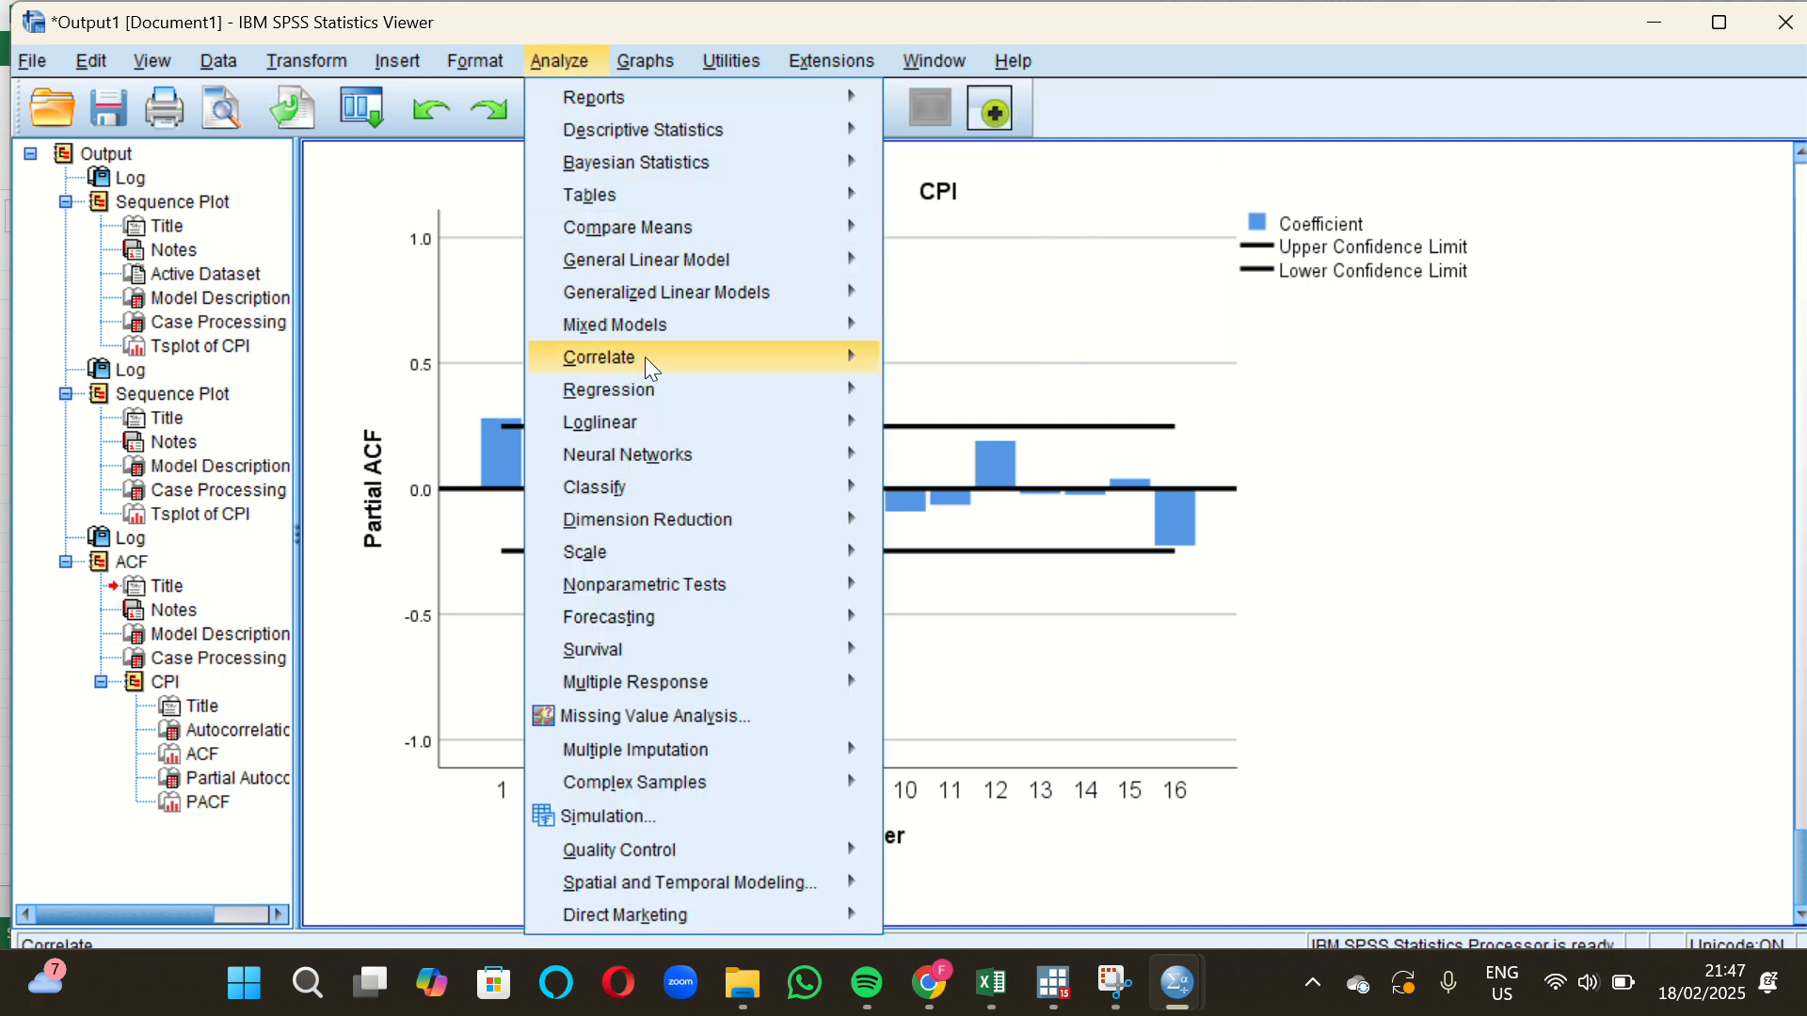
{"action": "mouse_move", "coordinate": [700, 585]}
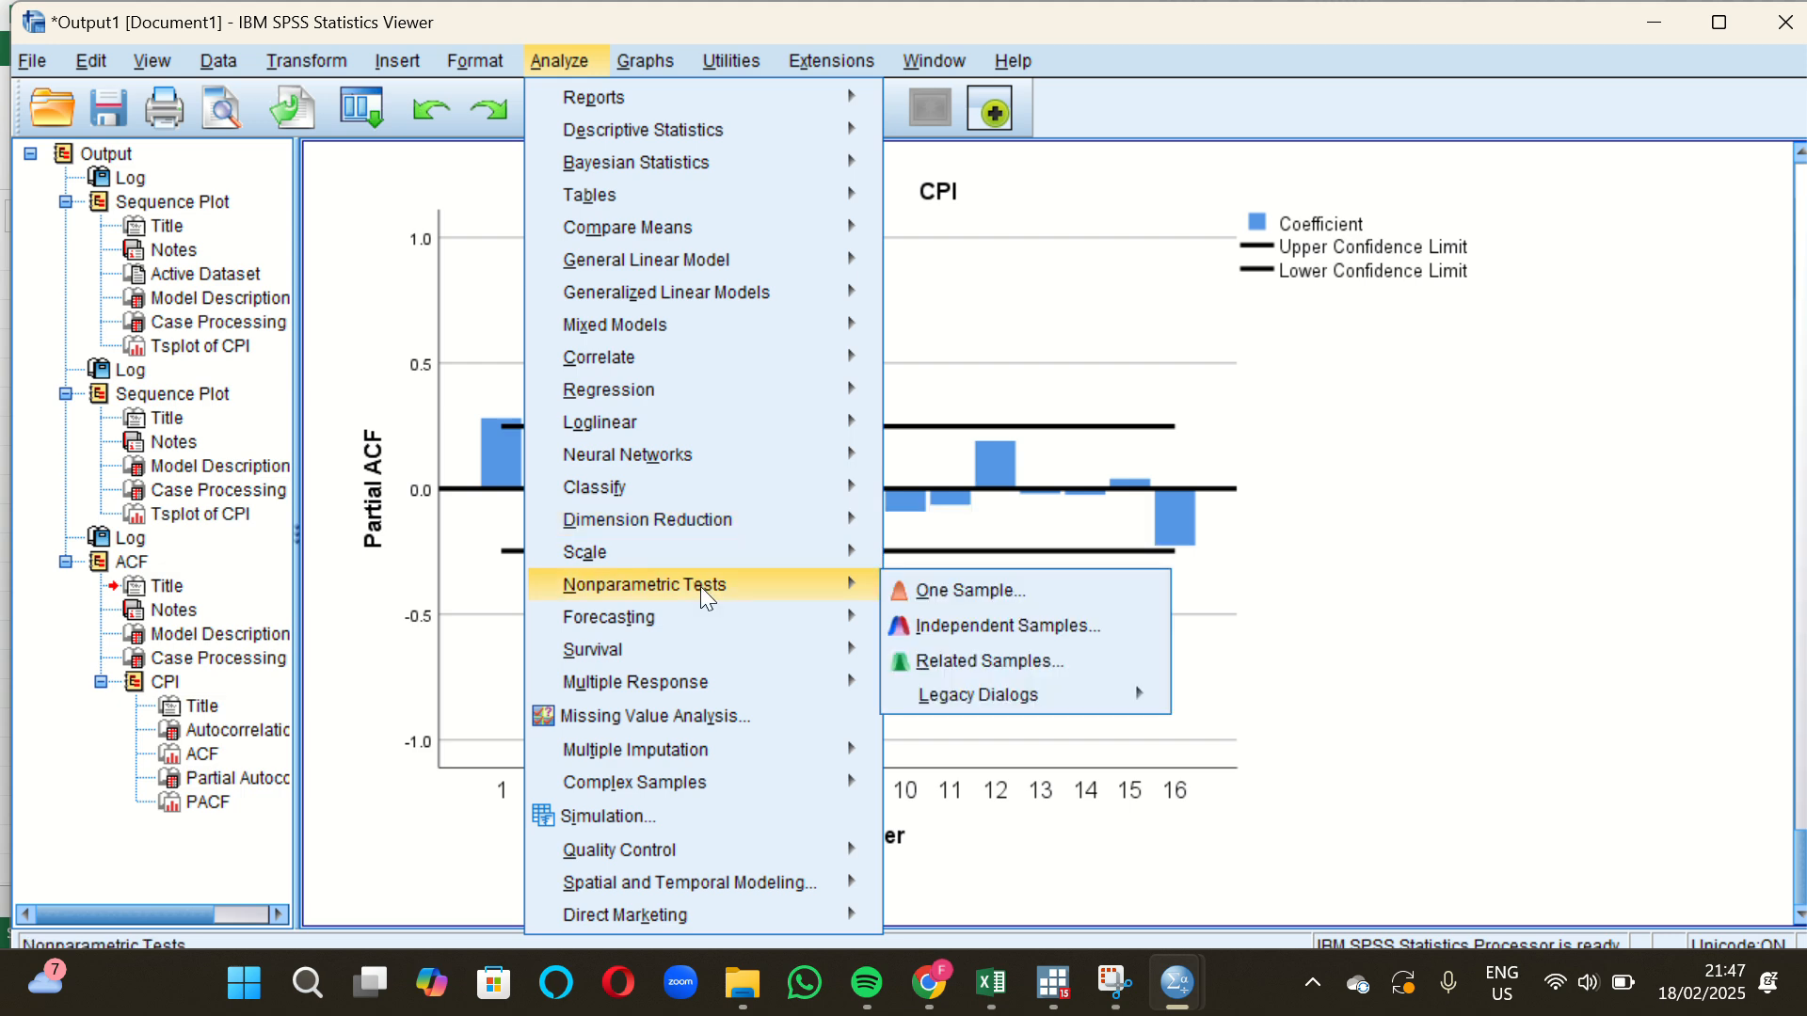
{"action": "mouse_move", "coordinate": [726, 621]}
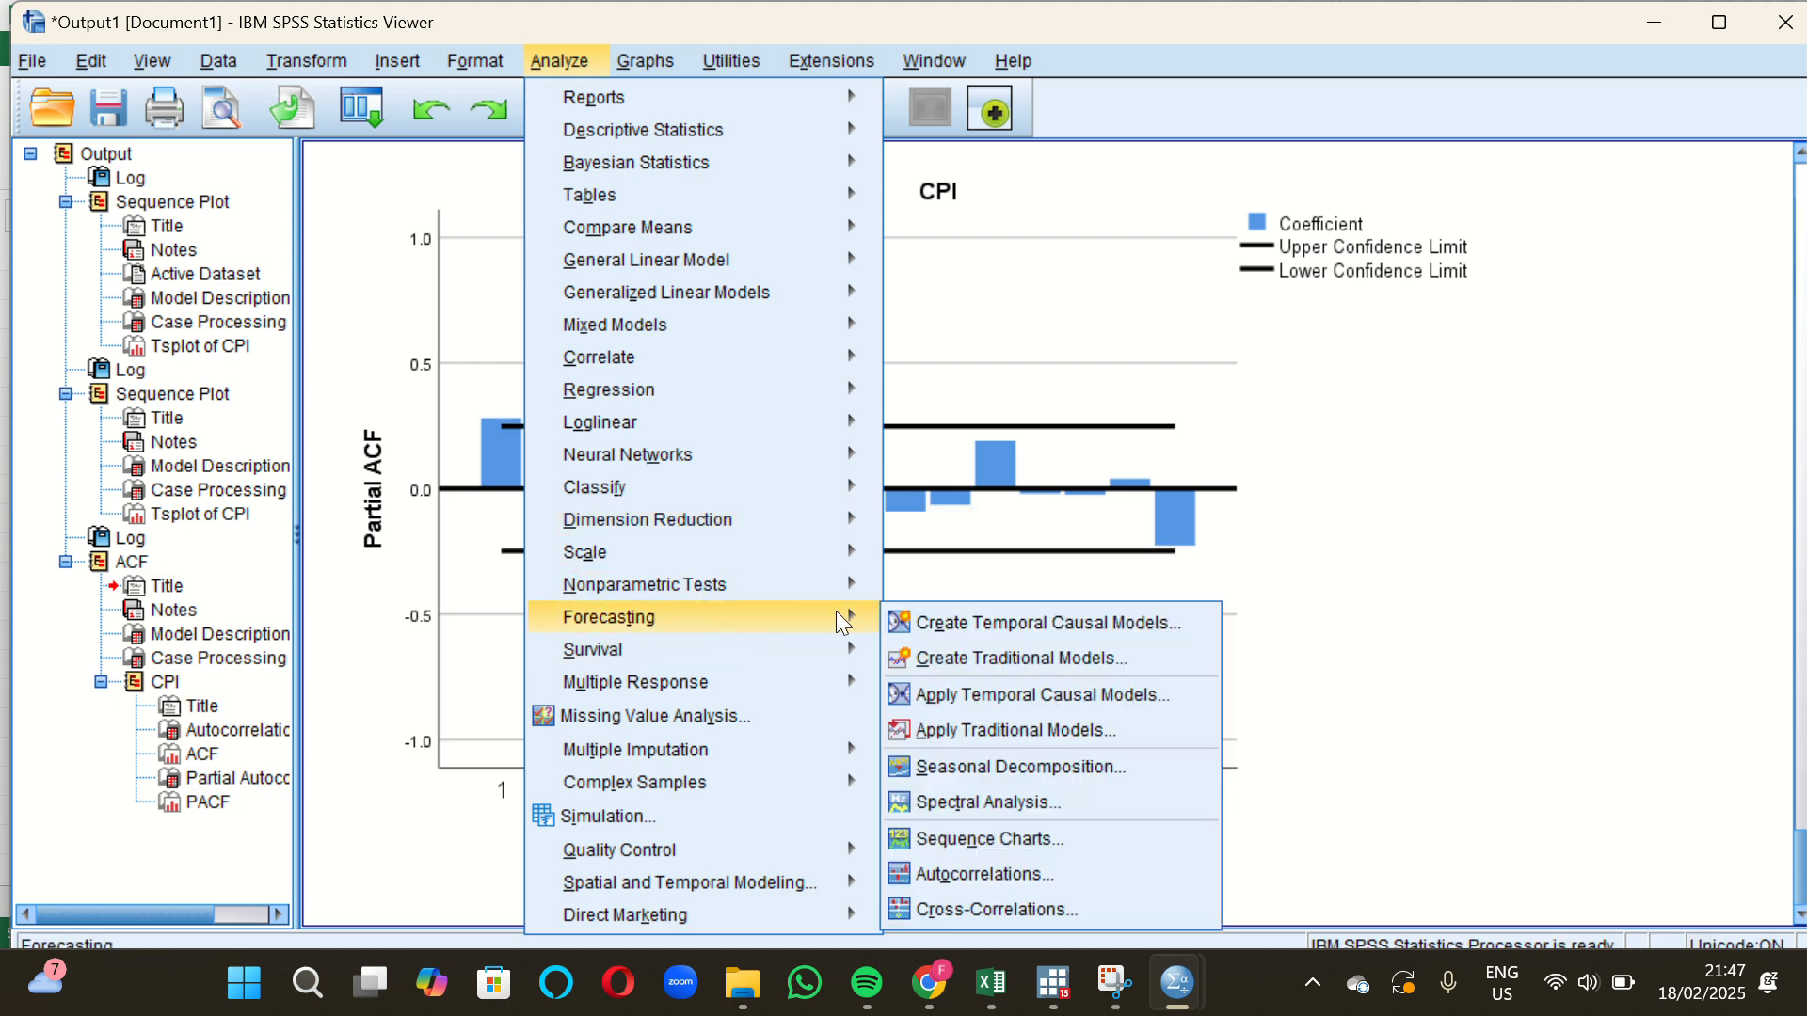
{"action": "left_click", "coordinate": [929, 650]}
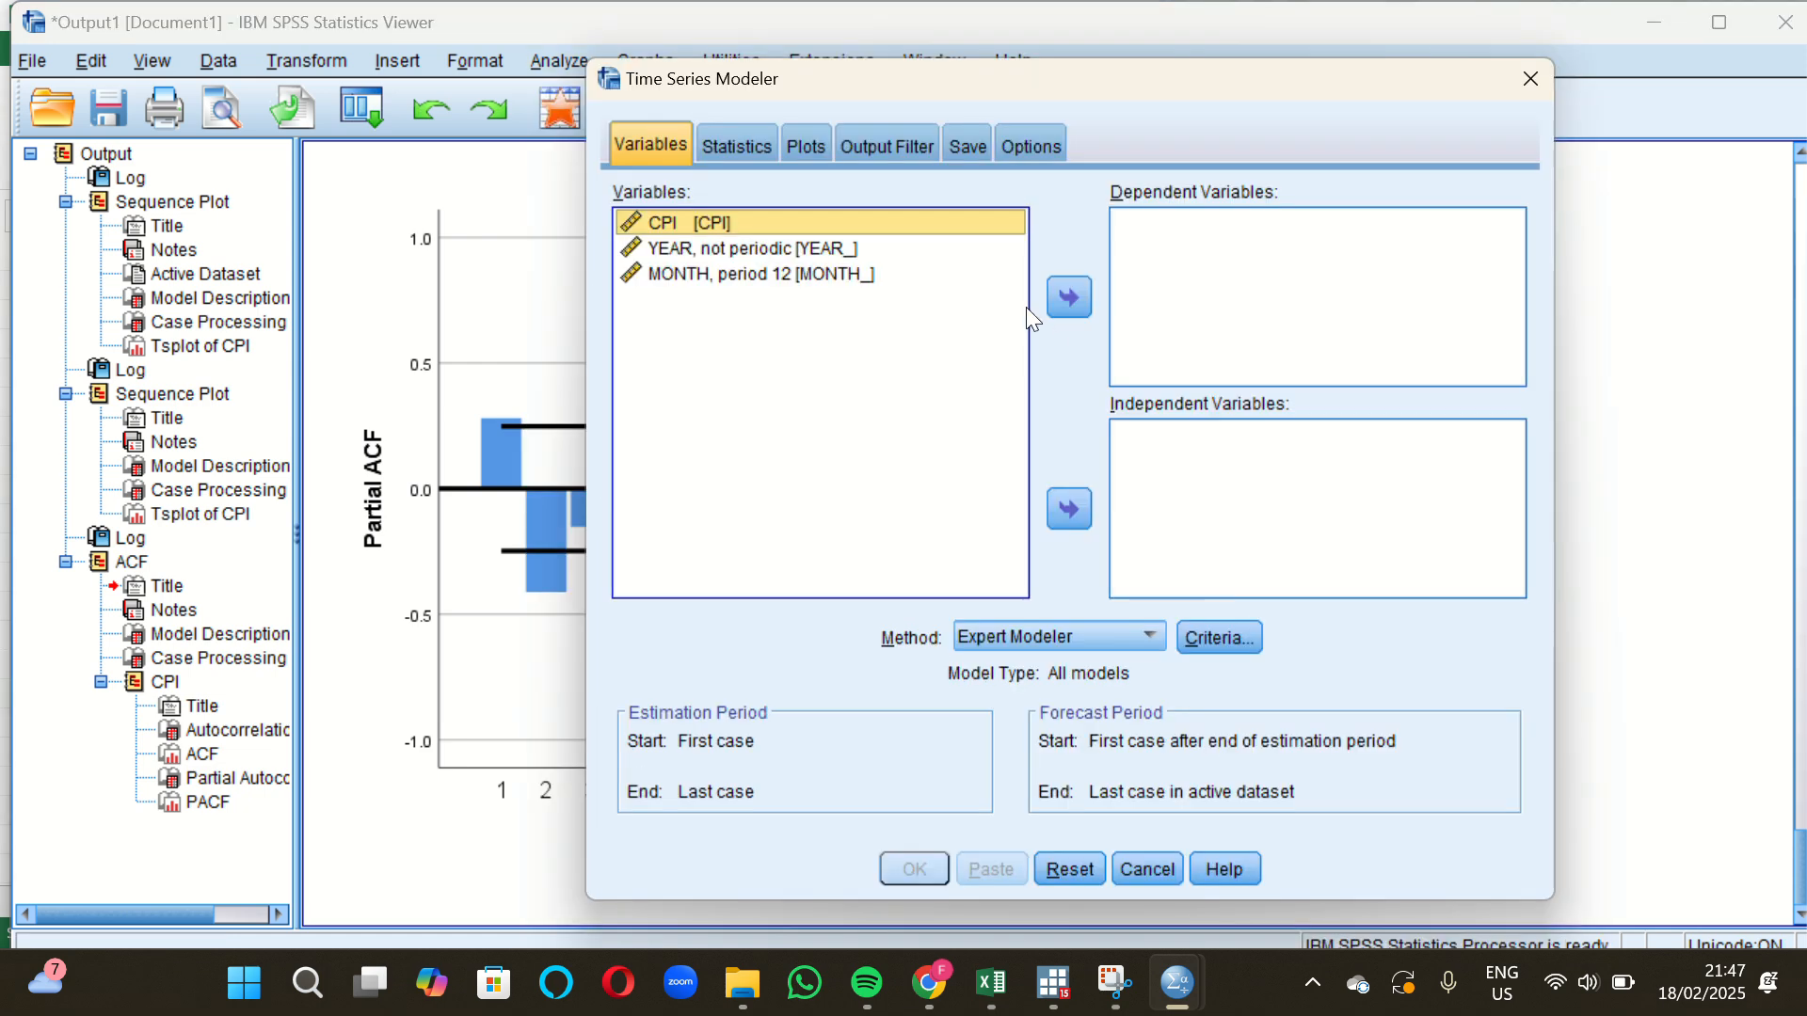
{"action": "left_click", "coordinate": [1069, 297]}
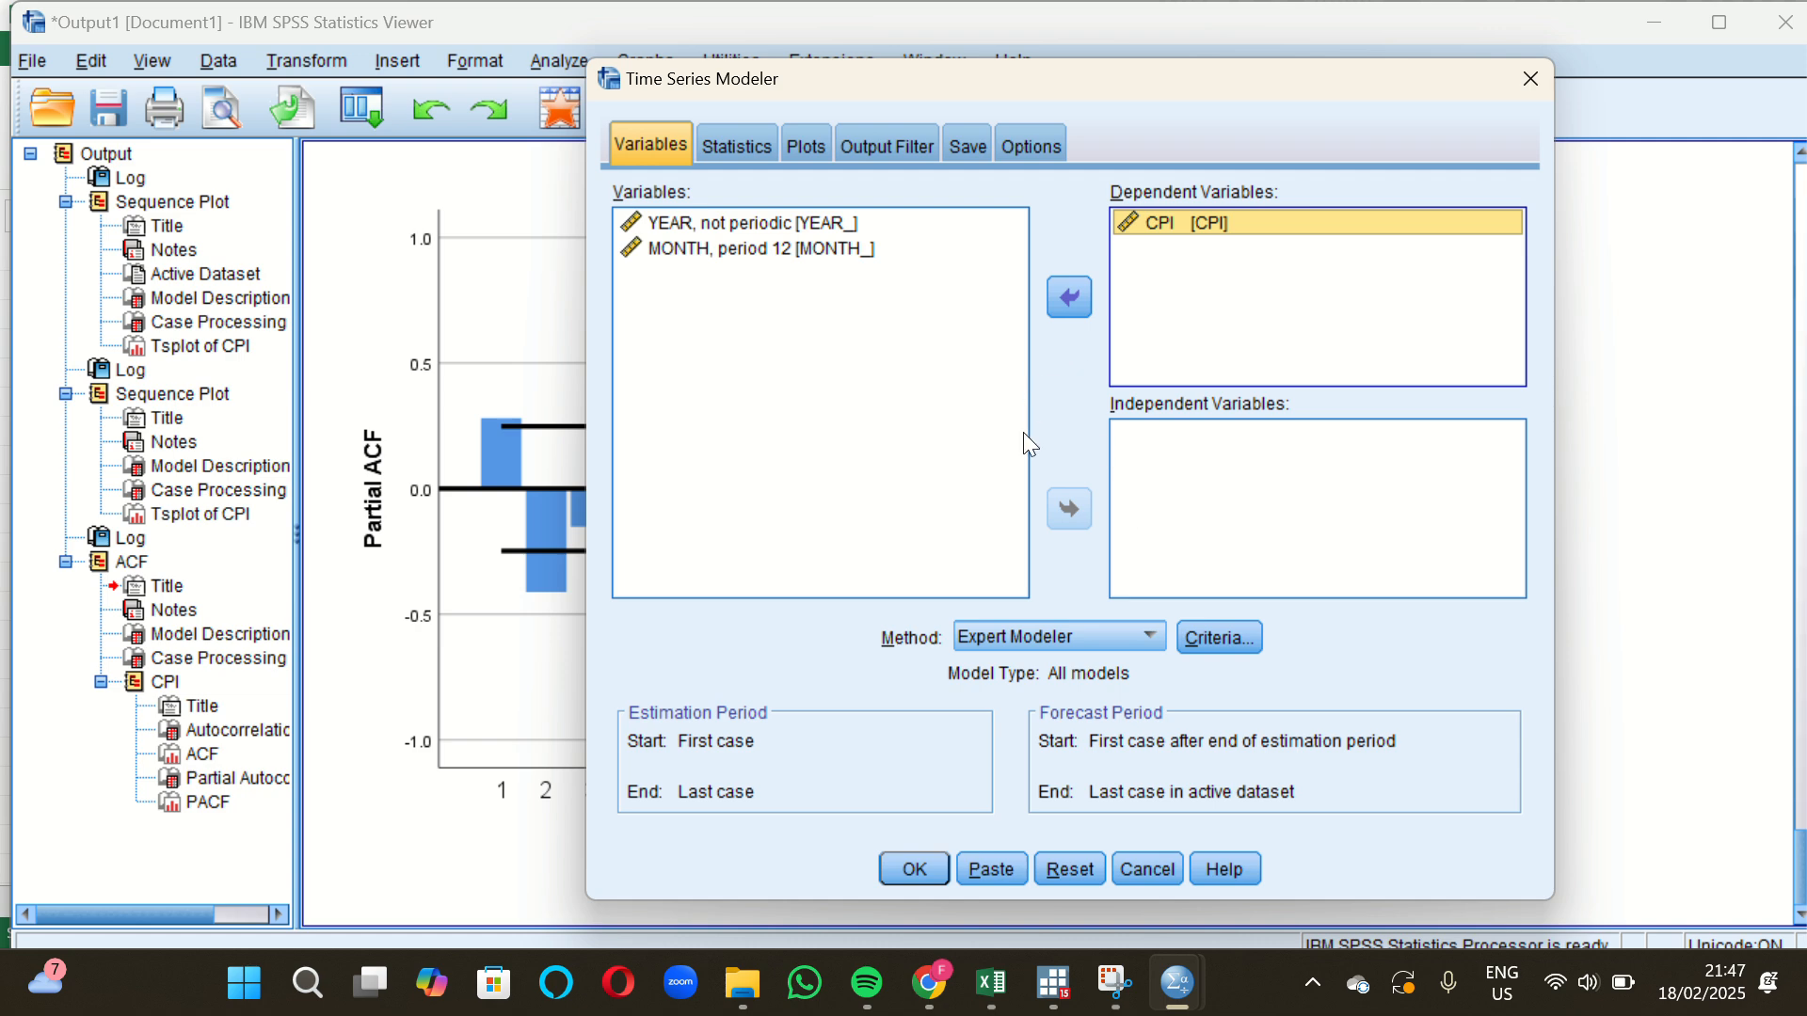
{"action": "left_click", "coordinate": [1115, 638]}
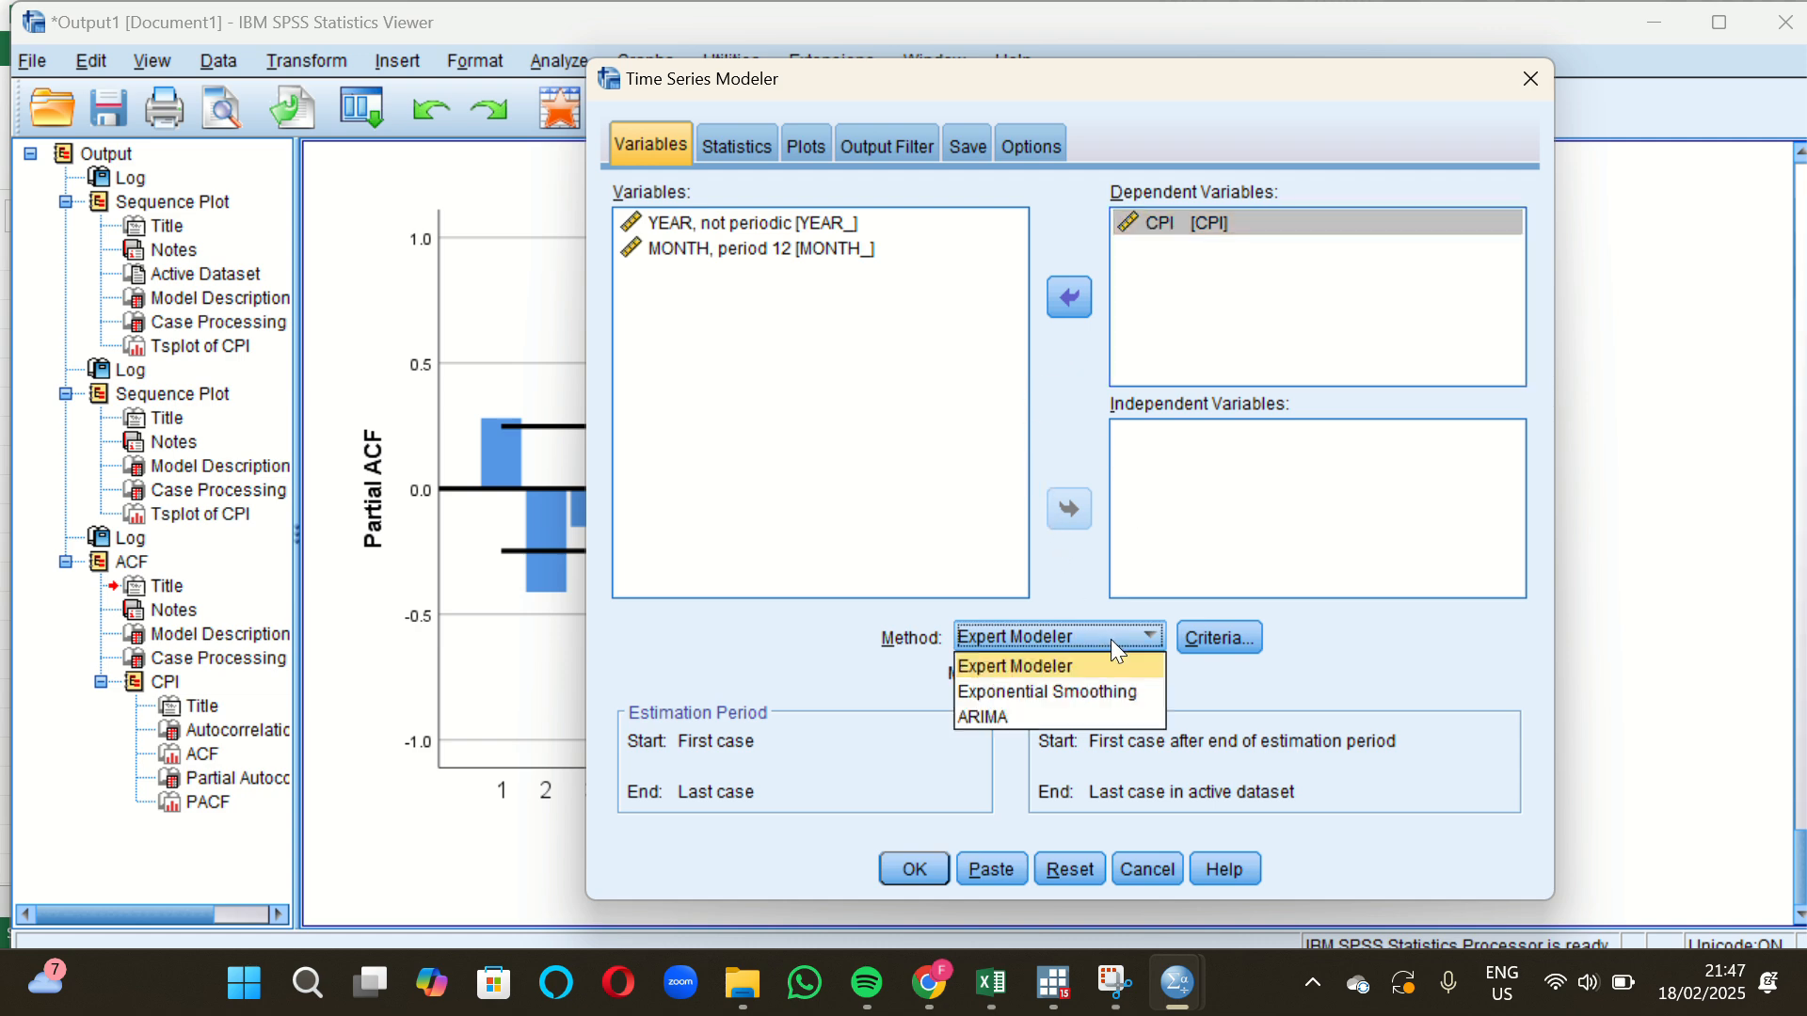
{"action": "left_click", "coordinate": [1064, 715]}
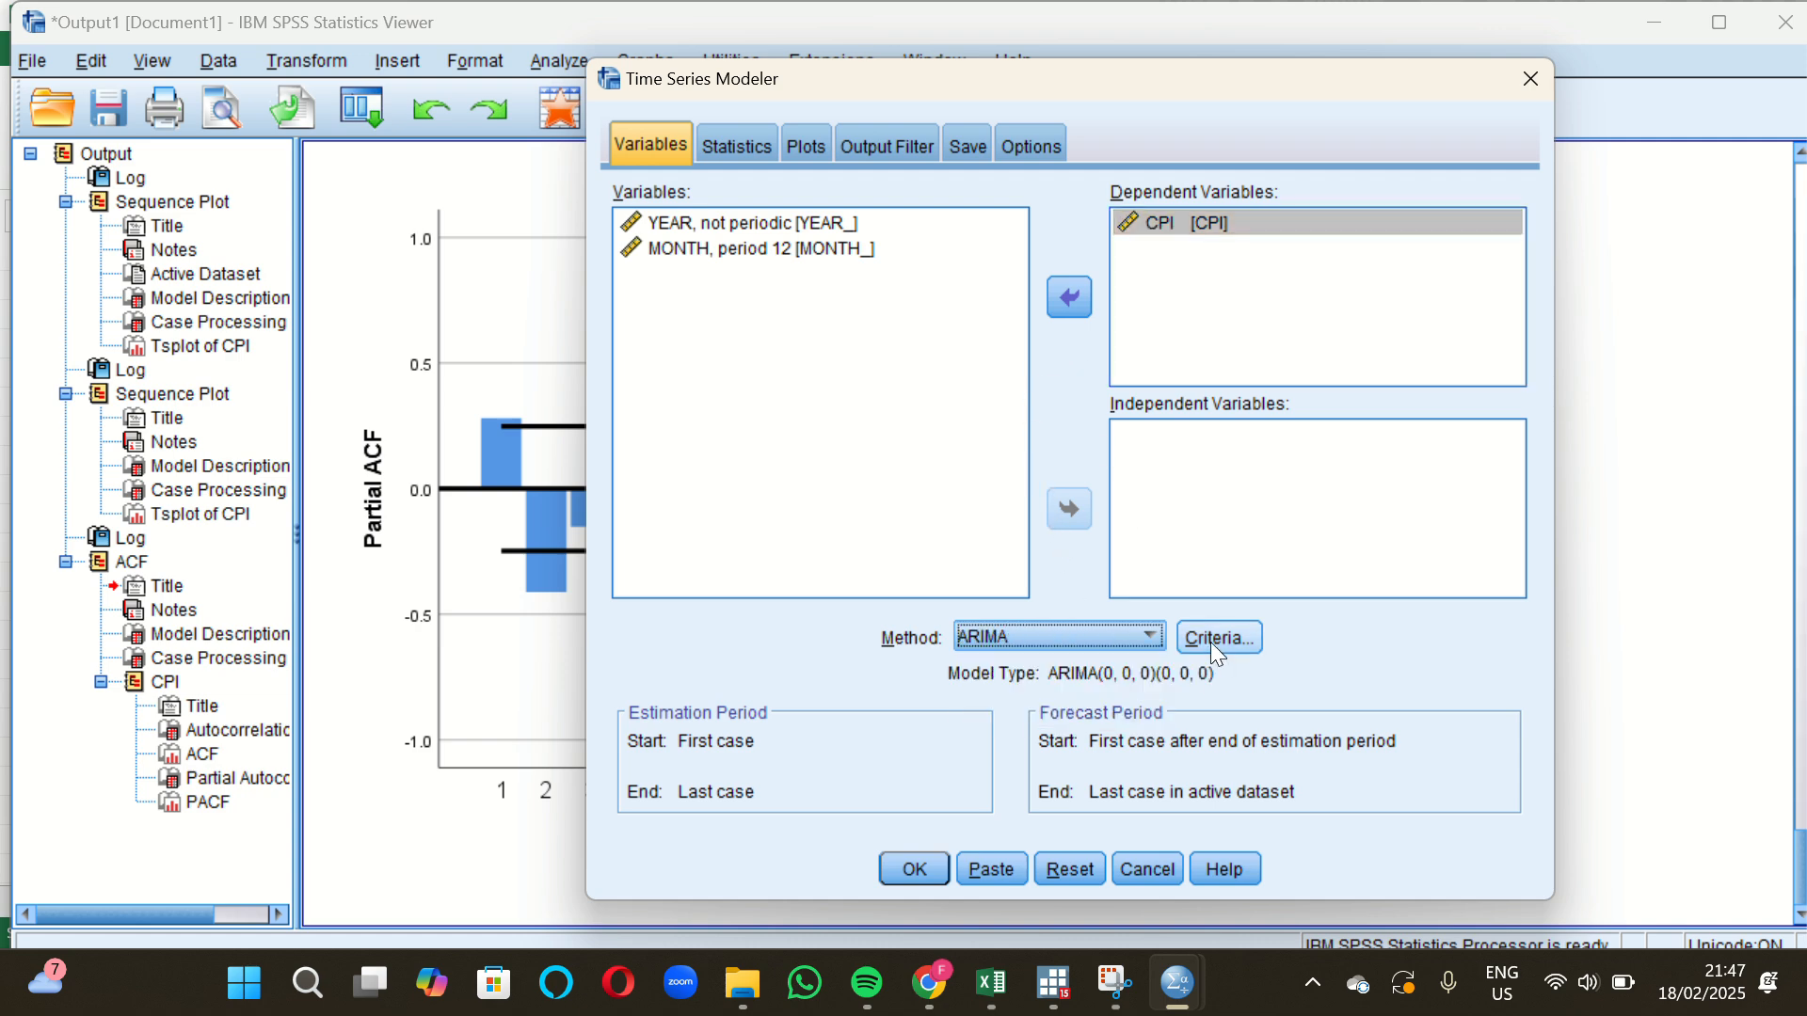
Set the nonseasonal ARIMA orders to autoregressive 2, difference 1 and moving average 3, leaving outlier detection off.
{"action": "left_click", "coordinate": [1211, 641]}
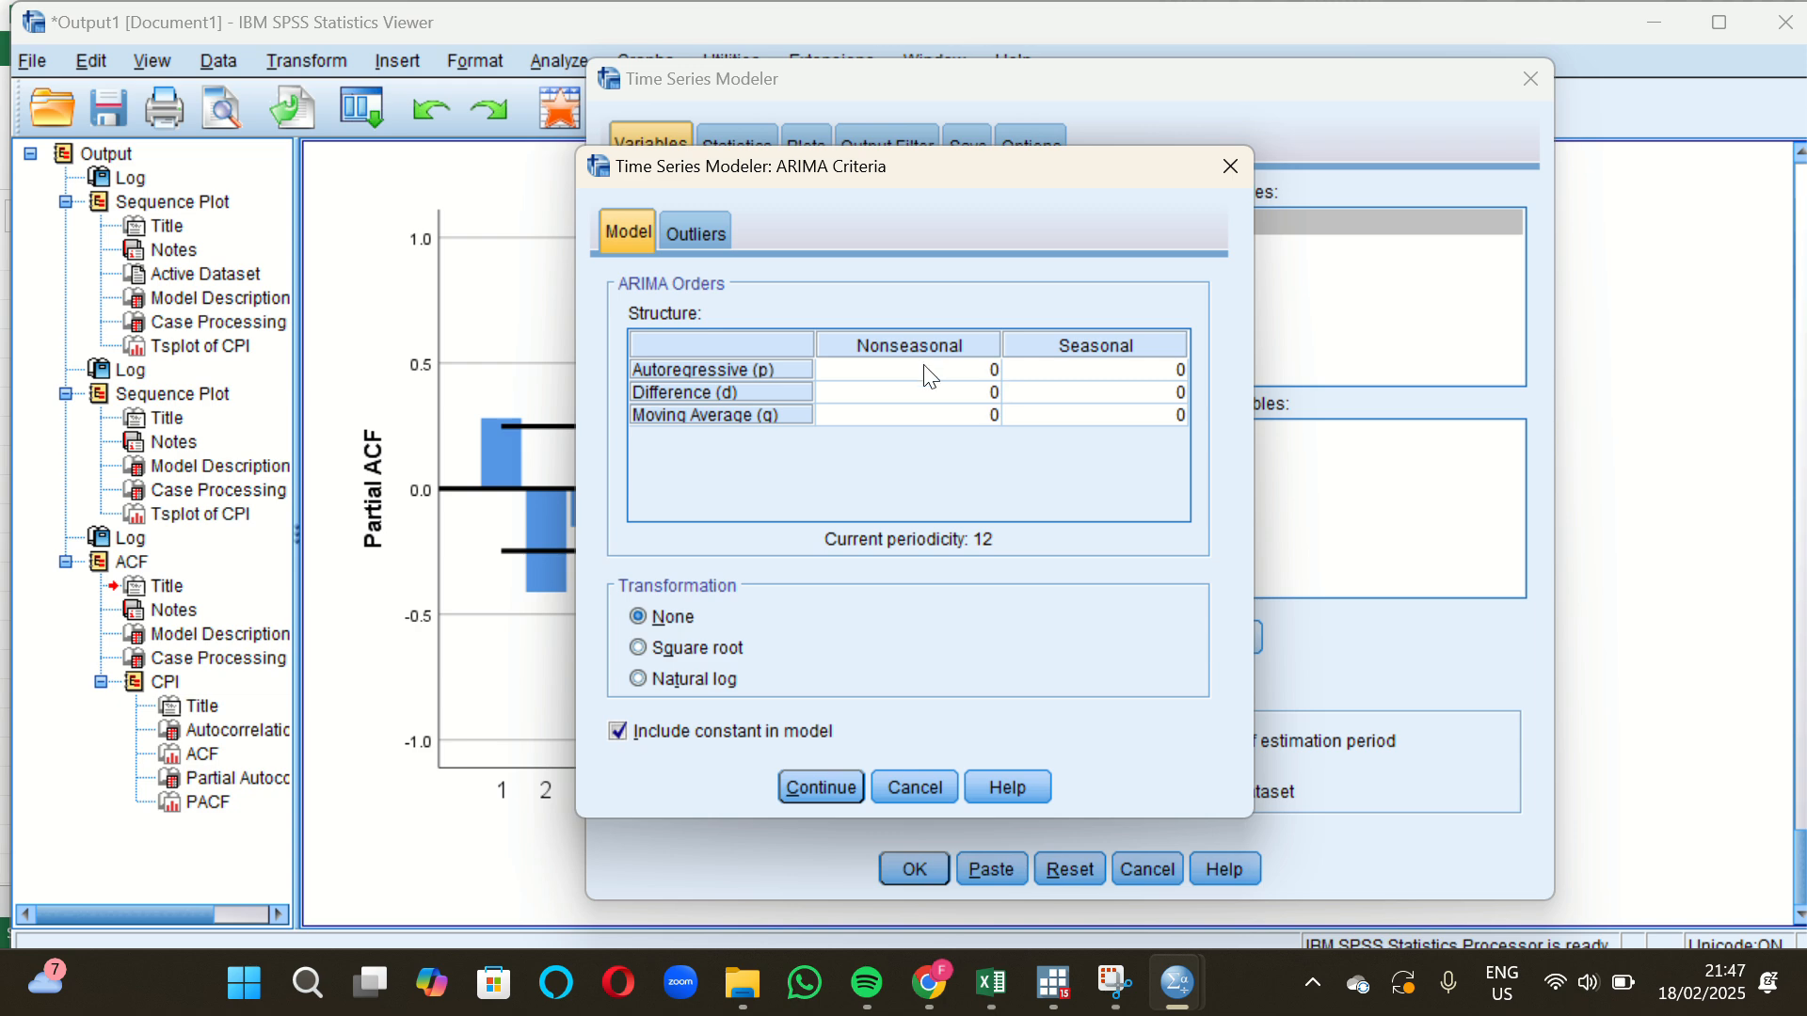
{"action": "left_click", "coordinate": [950, 371]}
{"action": "type", "text": "2"}
{"action": "key", "text": "Return"}
{"action": "left_click", "coordinate": [975, 387]}
{"action": "type", "text": "1"}
{"action": "left_click", "coordinate": [901, 415]}
{"action": "type", "text": "3"}
{"action": "key", "text": "Return"}
{"action": "left_click", "coordinate": [707, 240]}
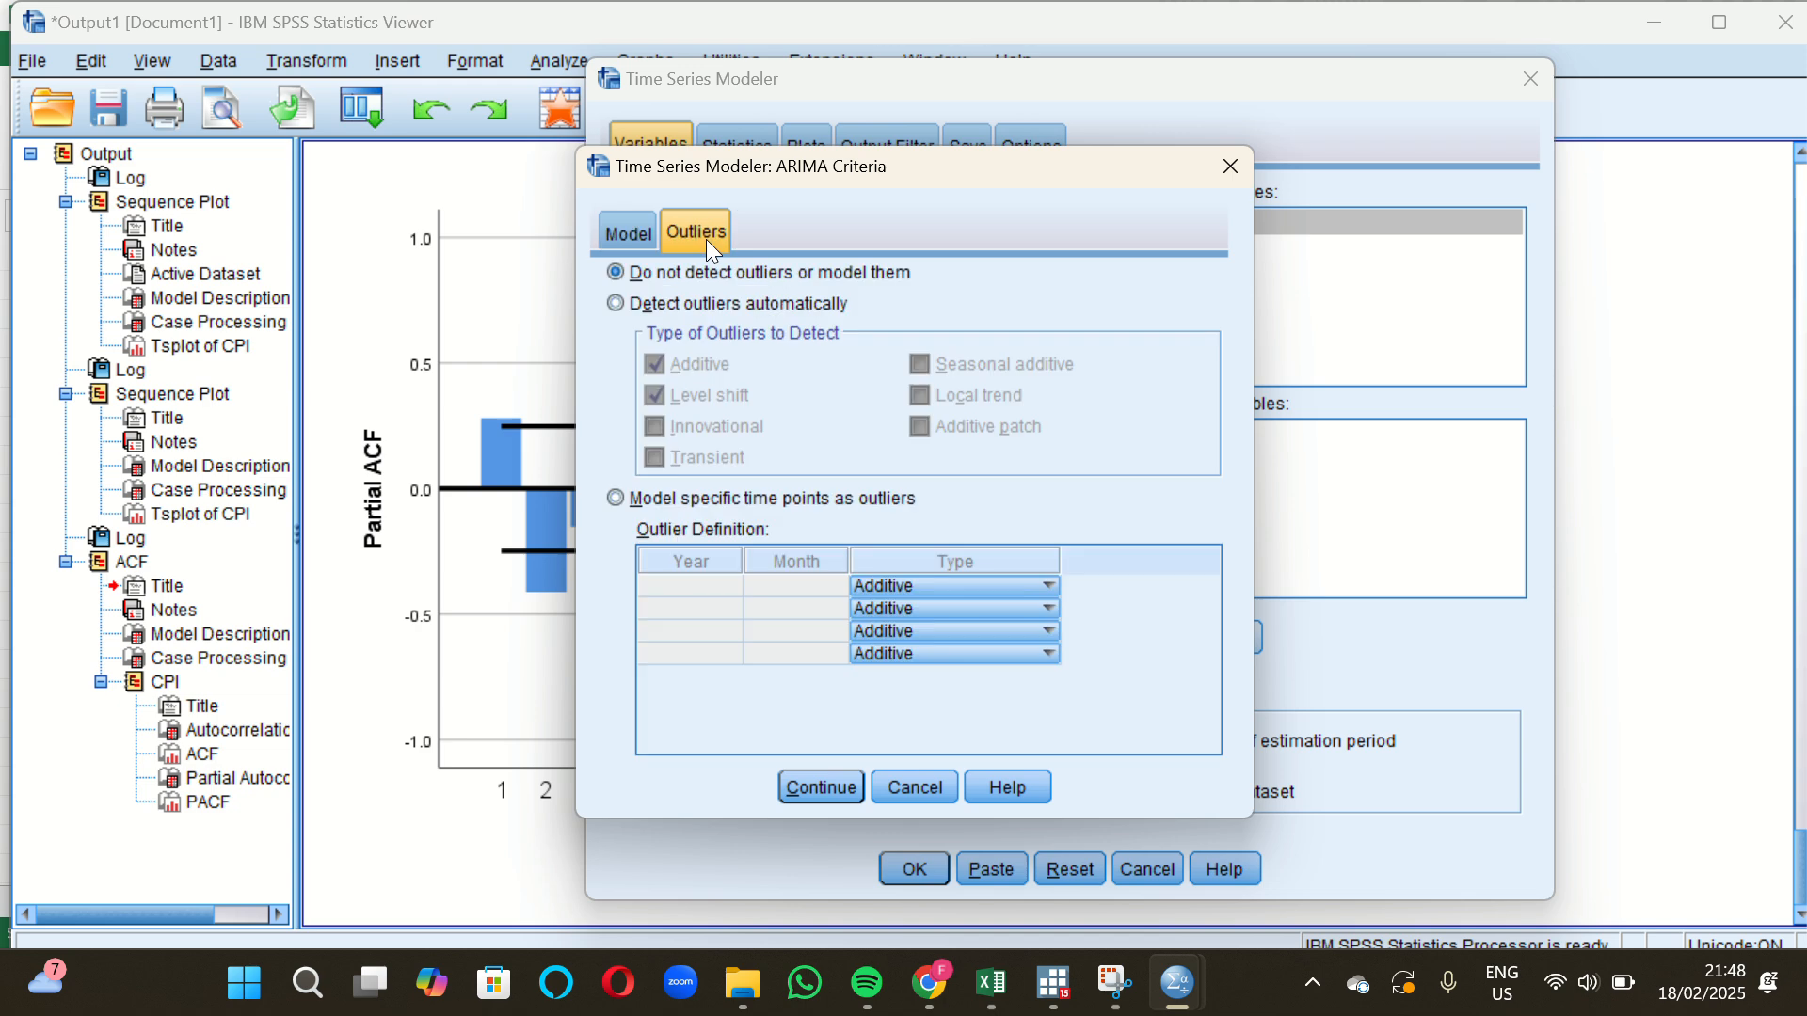
{"action": "left_click", "coordinate": [630, 235]}
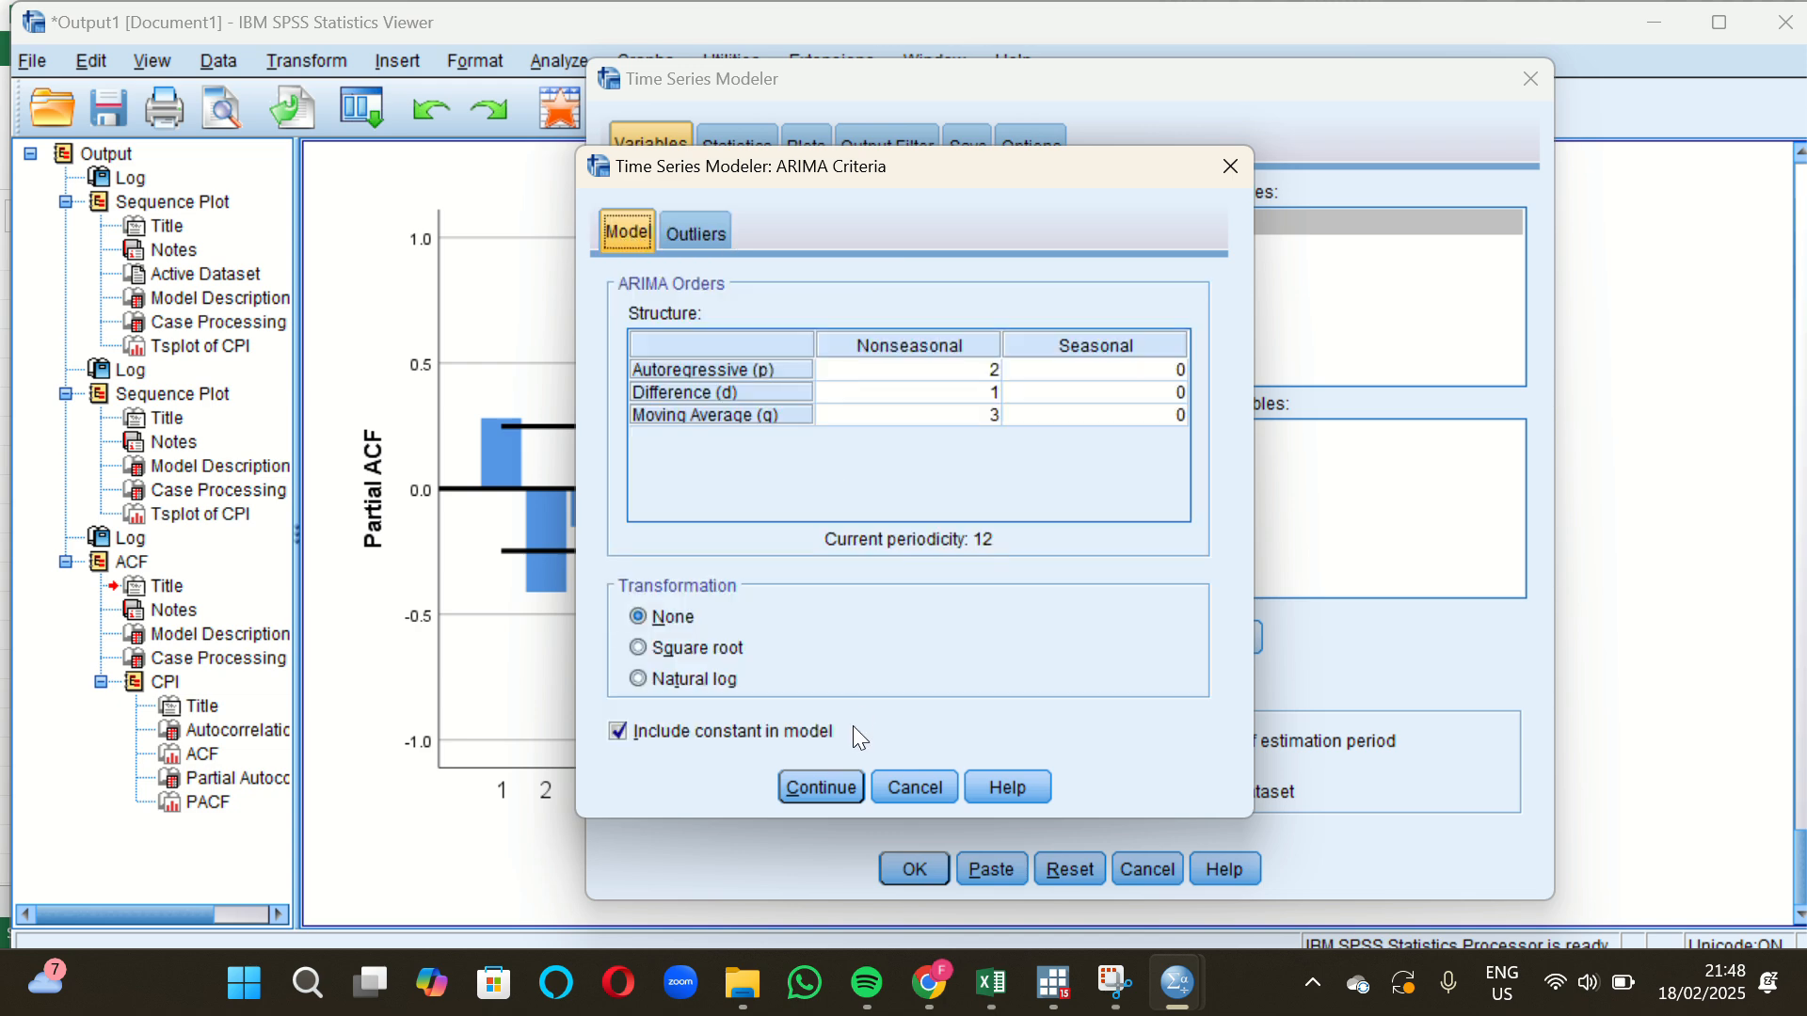
{"action": "left_click", "coordinate": [843, 770]}
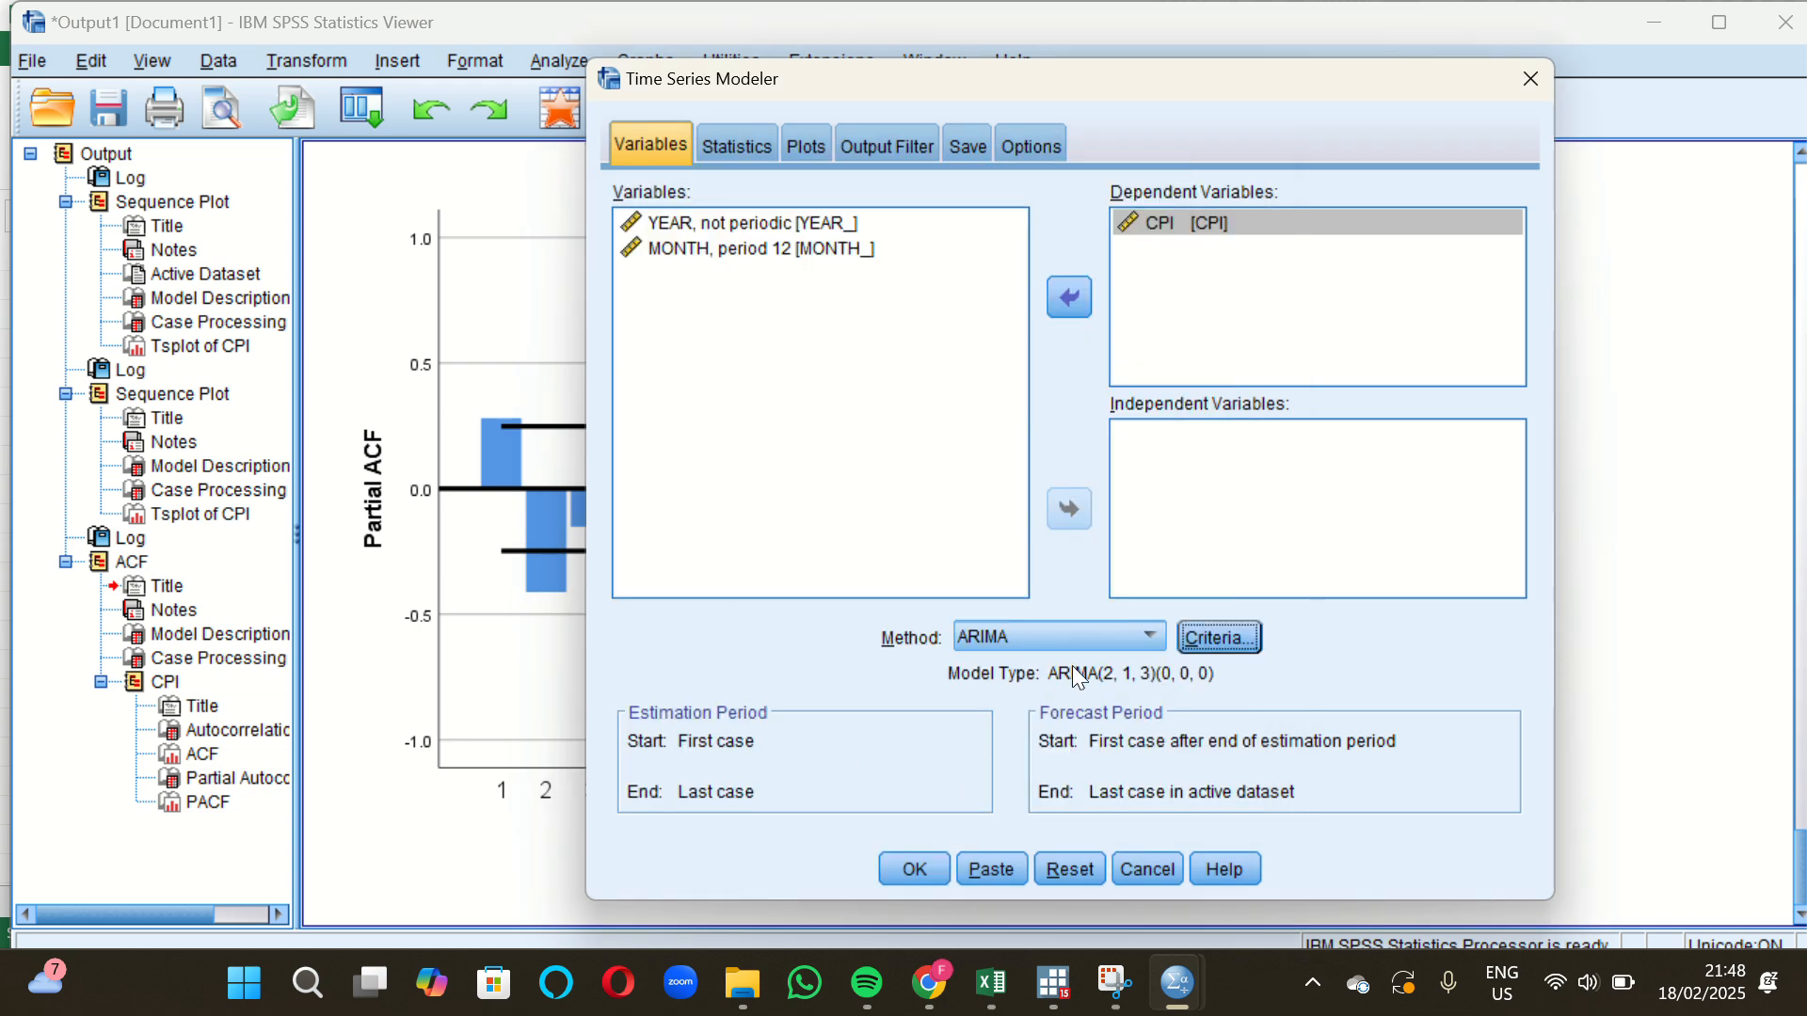
Add R square, root mean square error, mean absolute percentage error and normalized BIC to the fit measures, keeping stationary R square.
{"action": "left_click", "coordinate": [759, 149]}
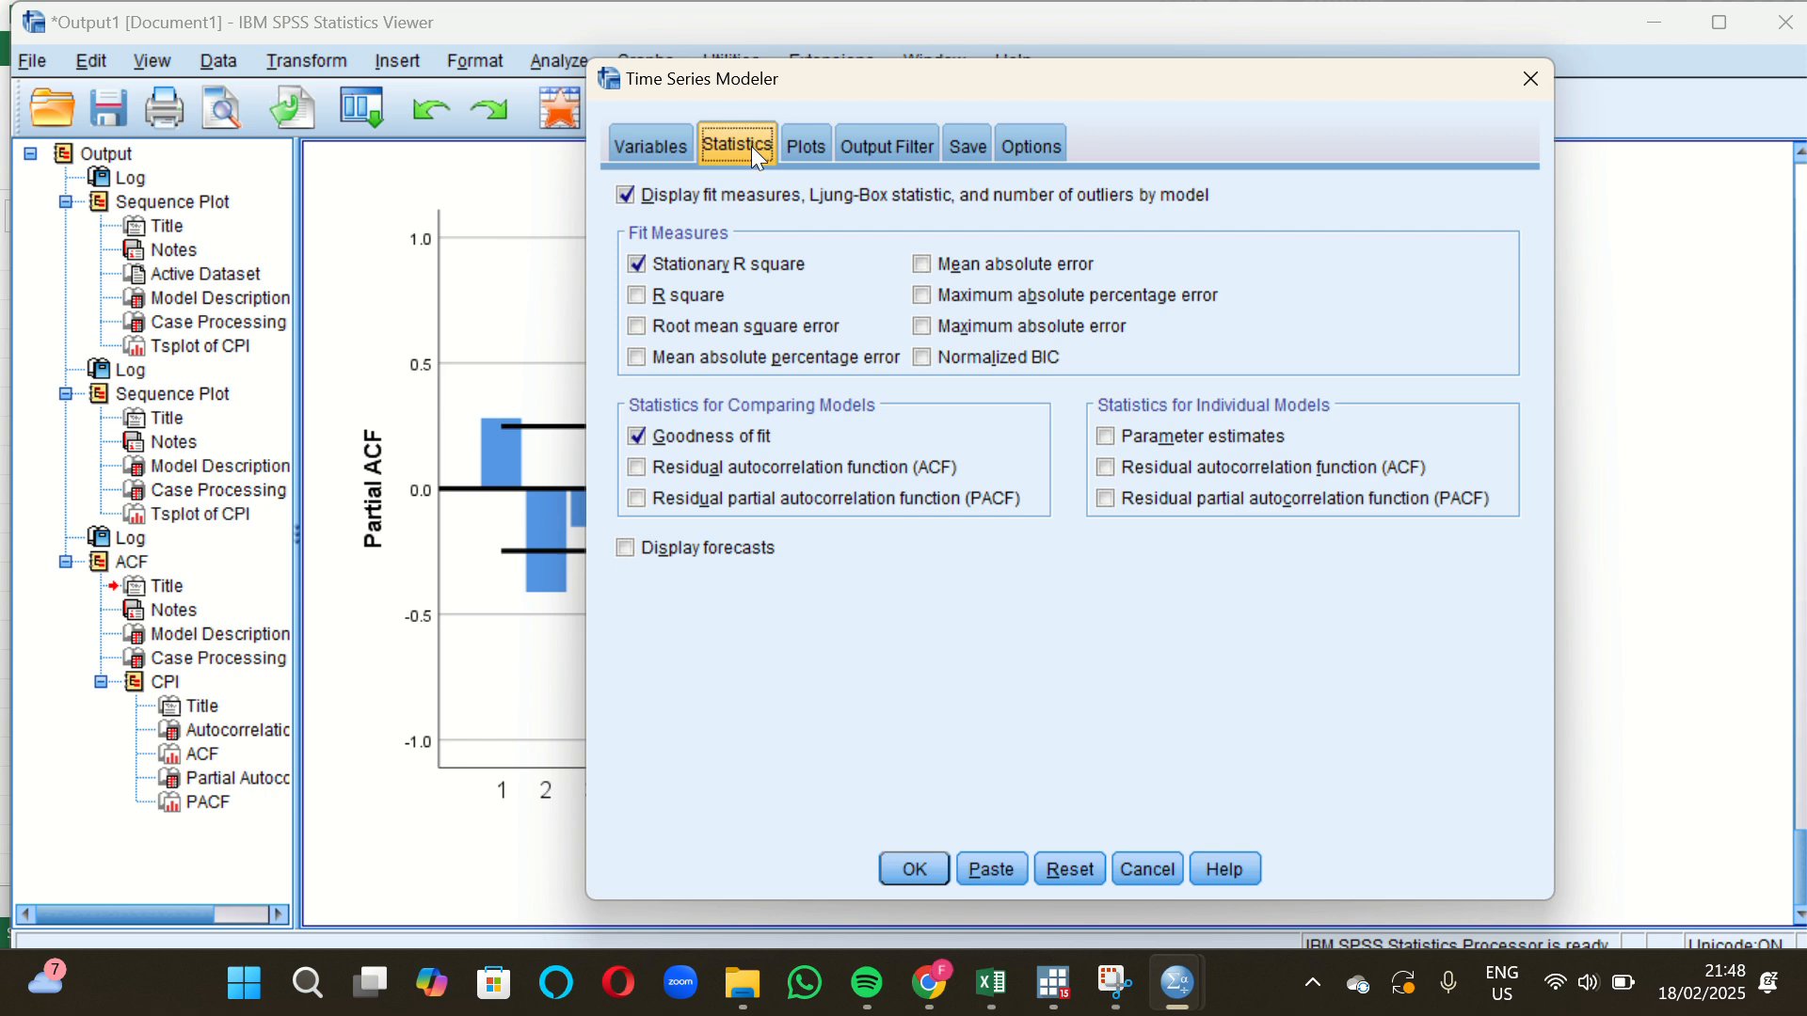
{"action": "left_click", "coordinate": [663, 320]}
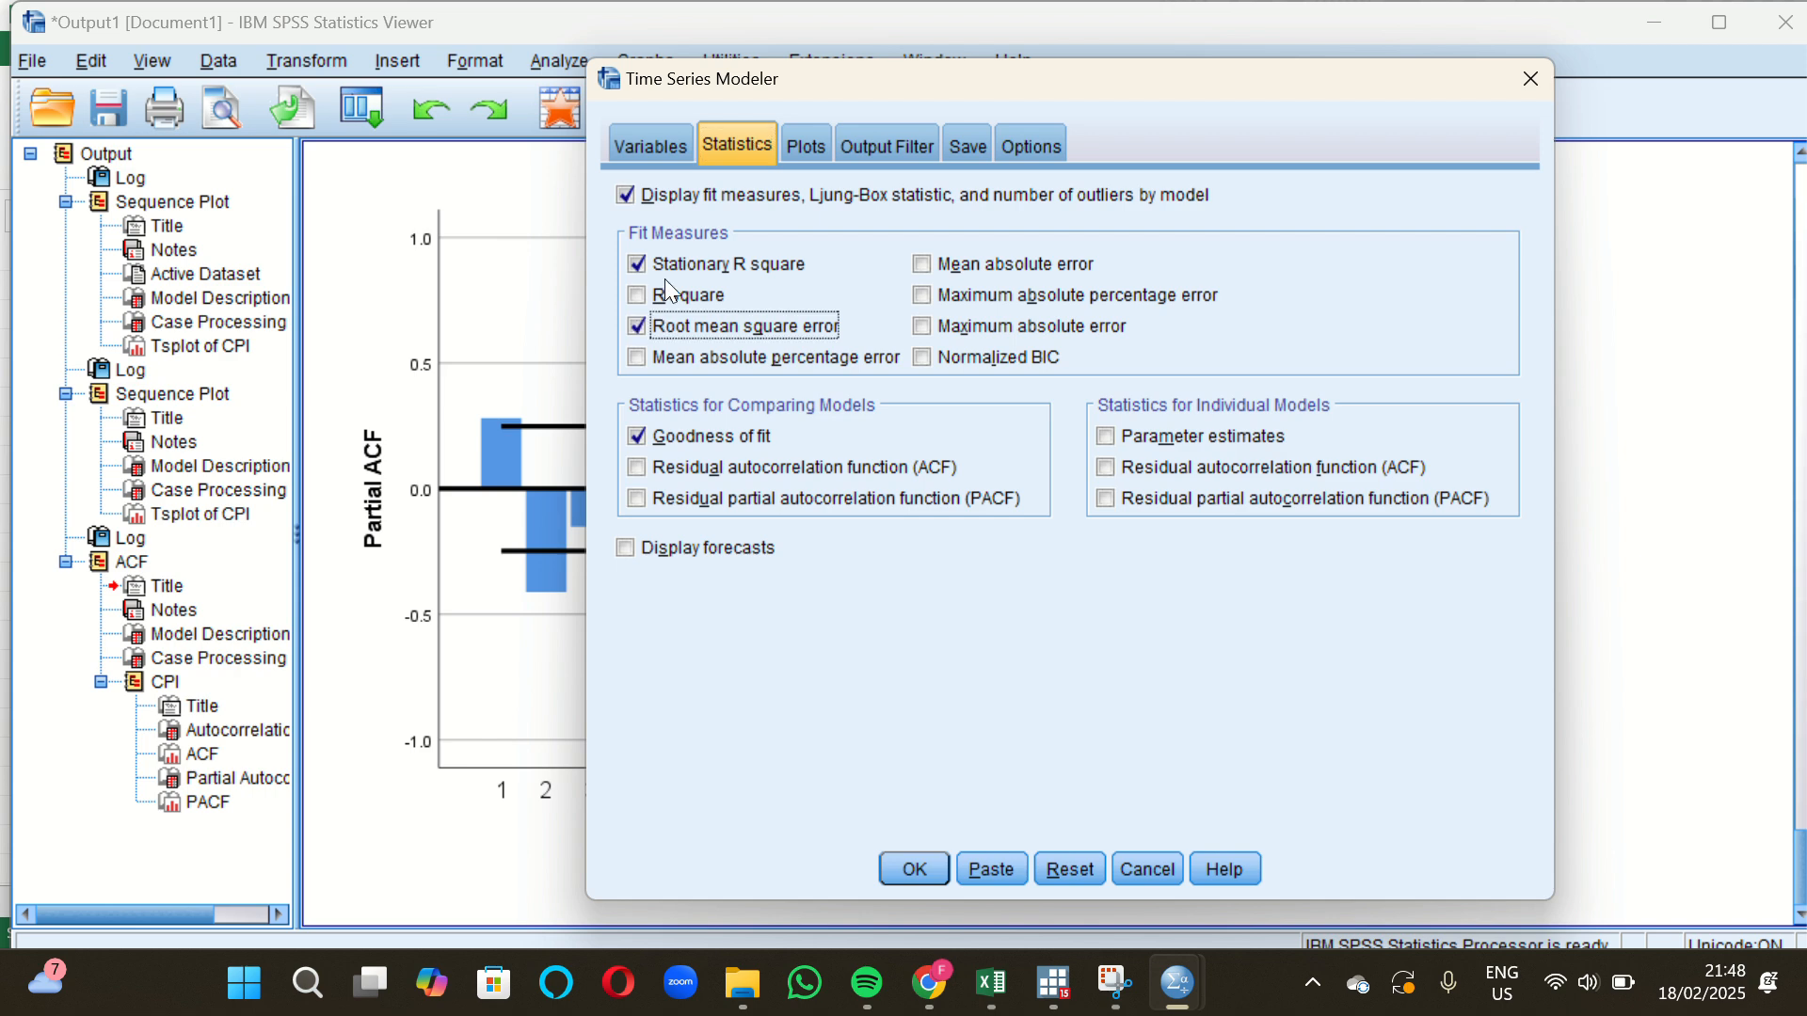
{"action": "left_click", "coordinate": [665, 269]}
{"action": "left_click", "coordinate": [665, 288]}
{"action": "left_click", "coordinate": [666, 288]}
{"action": "left_click", "coordinate": [659, 260]}
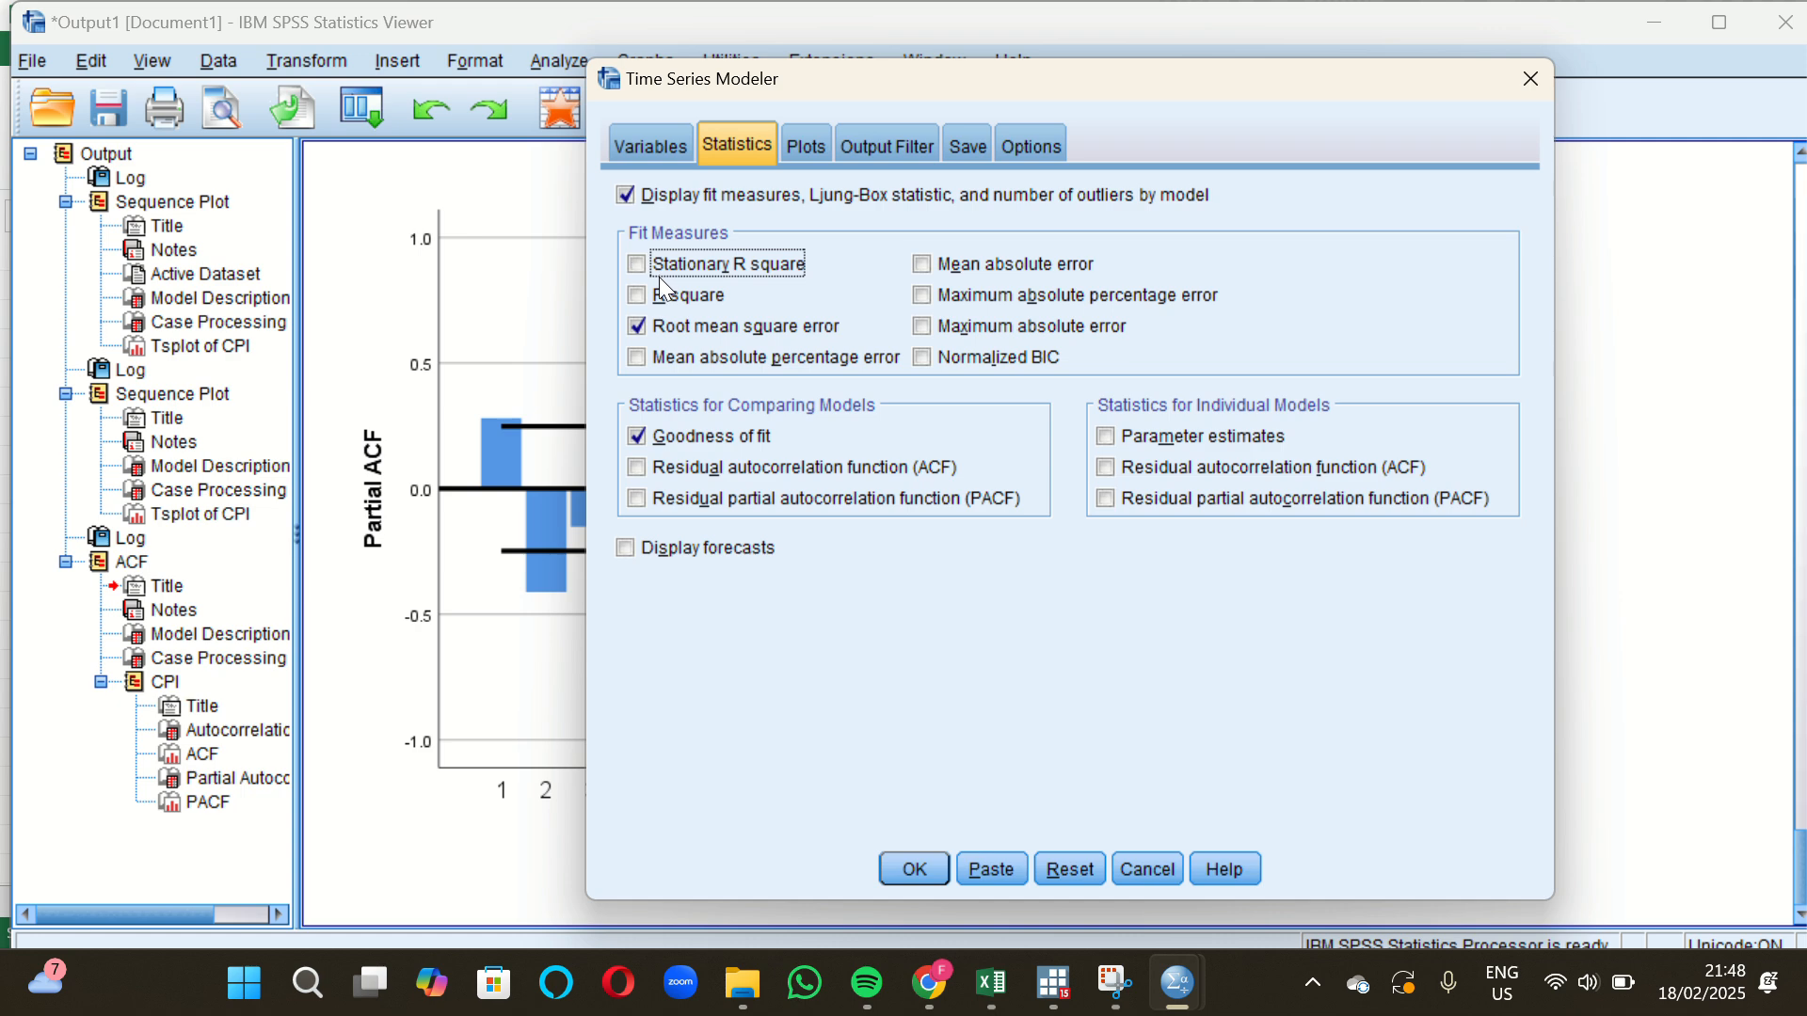
{"action": "left_click", "coordinate": [661, 291]}
{"action": "left_click", "coordinate": [636, 266]}
{"action": "left_click", "coordinate": [636, 266]}
{"action": "left_click", "coordinate": [637, 358]}
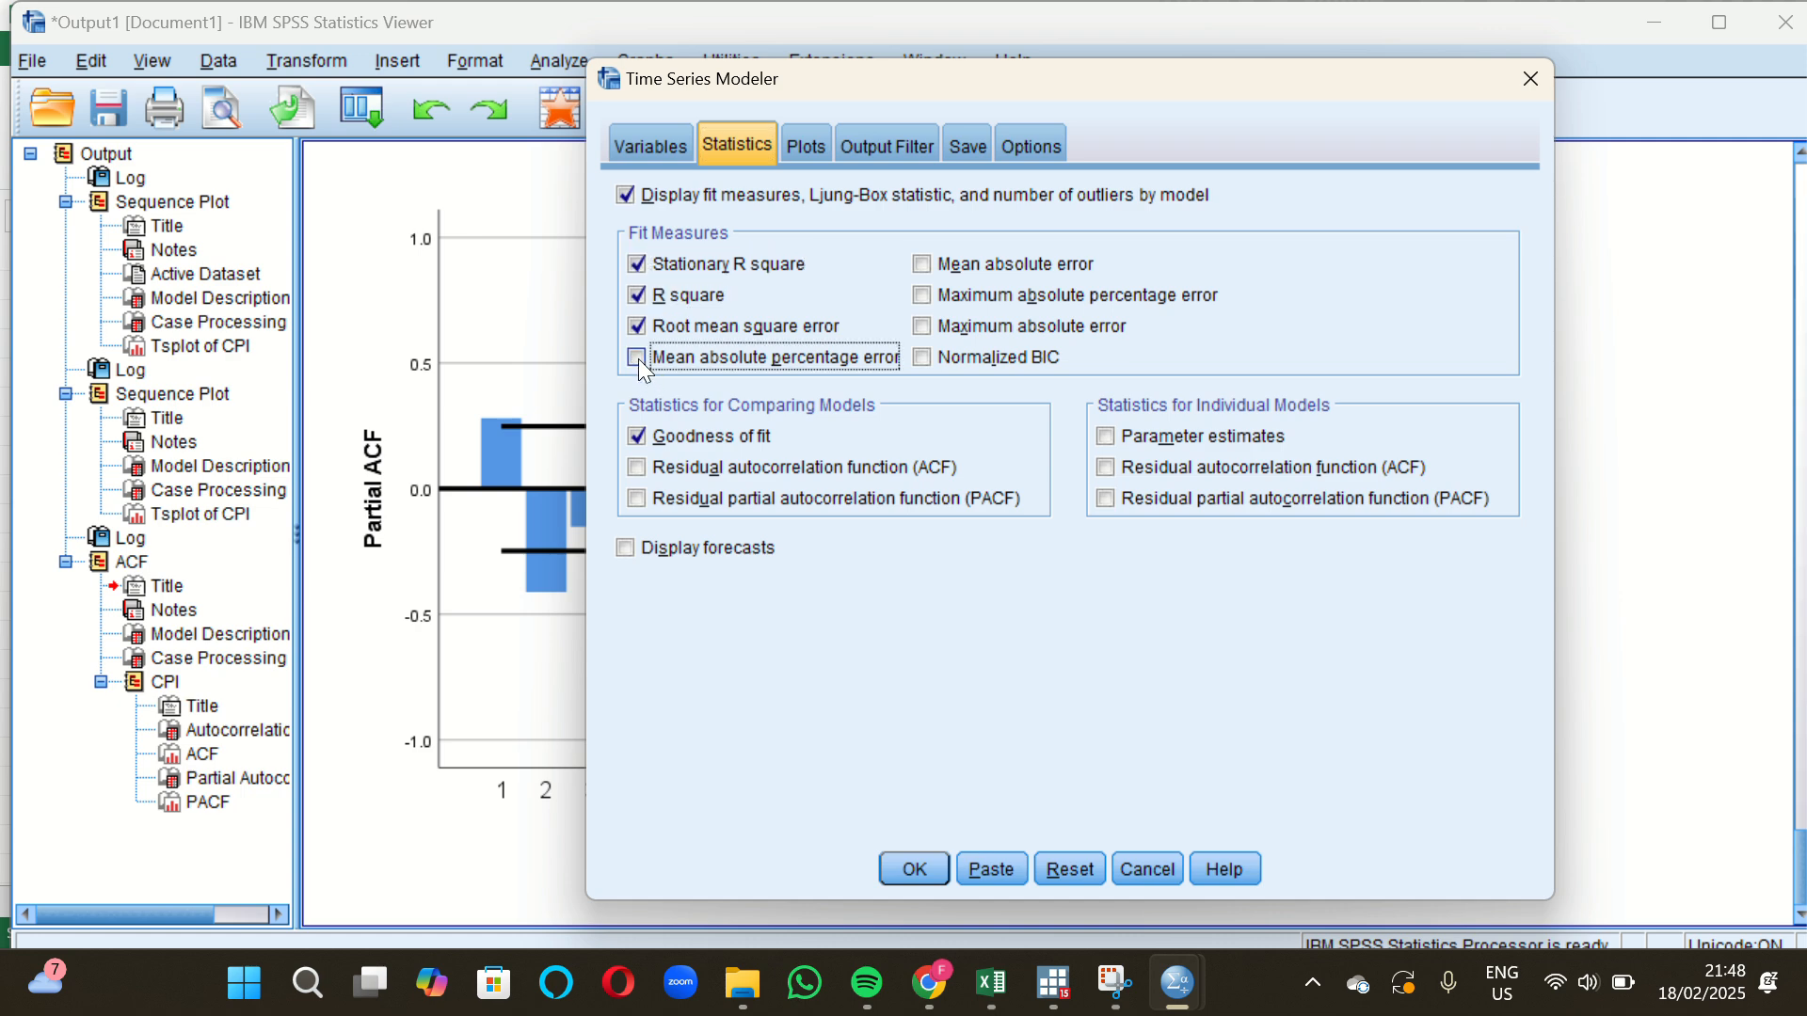
{"action": "left_click", "coordinate": [923, 358]}
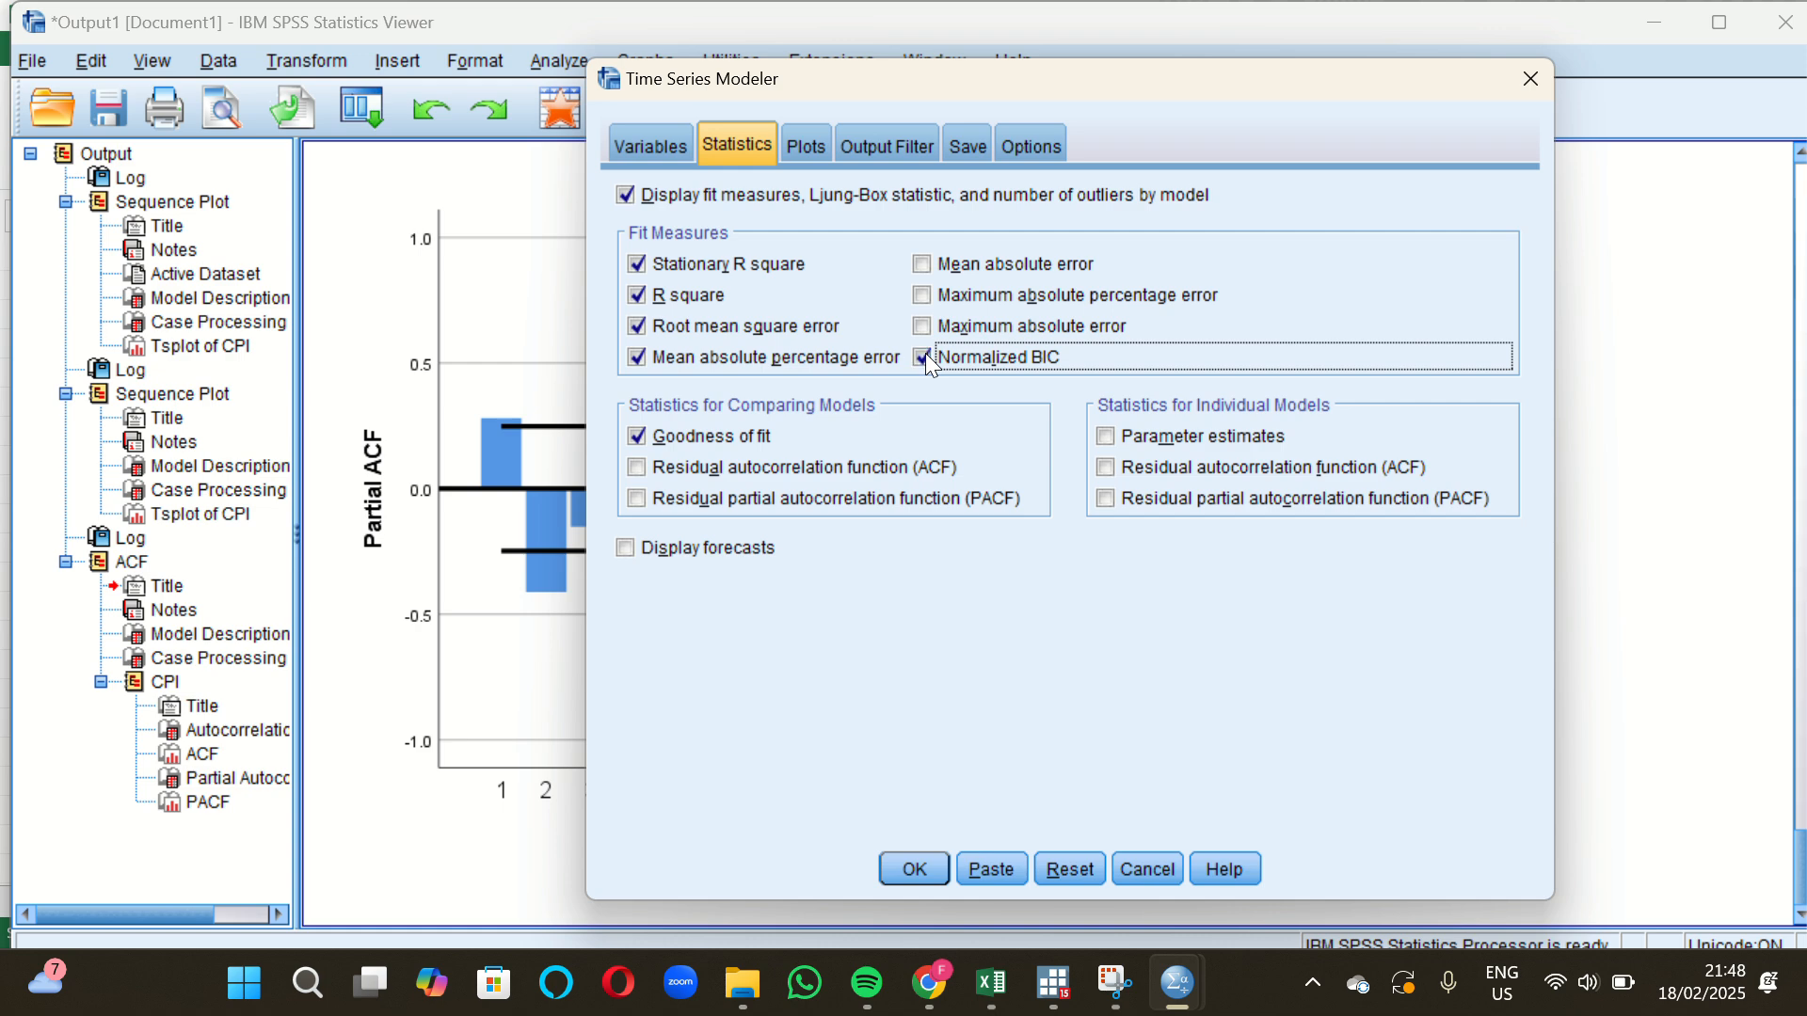
{"action": "left_click", "coordinate": [1007, 595]}
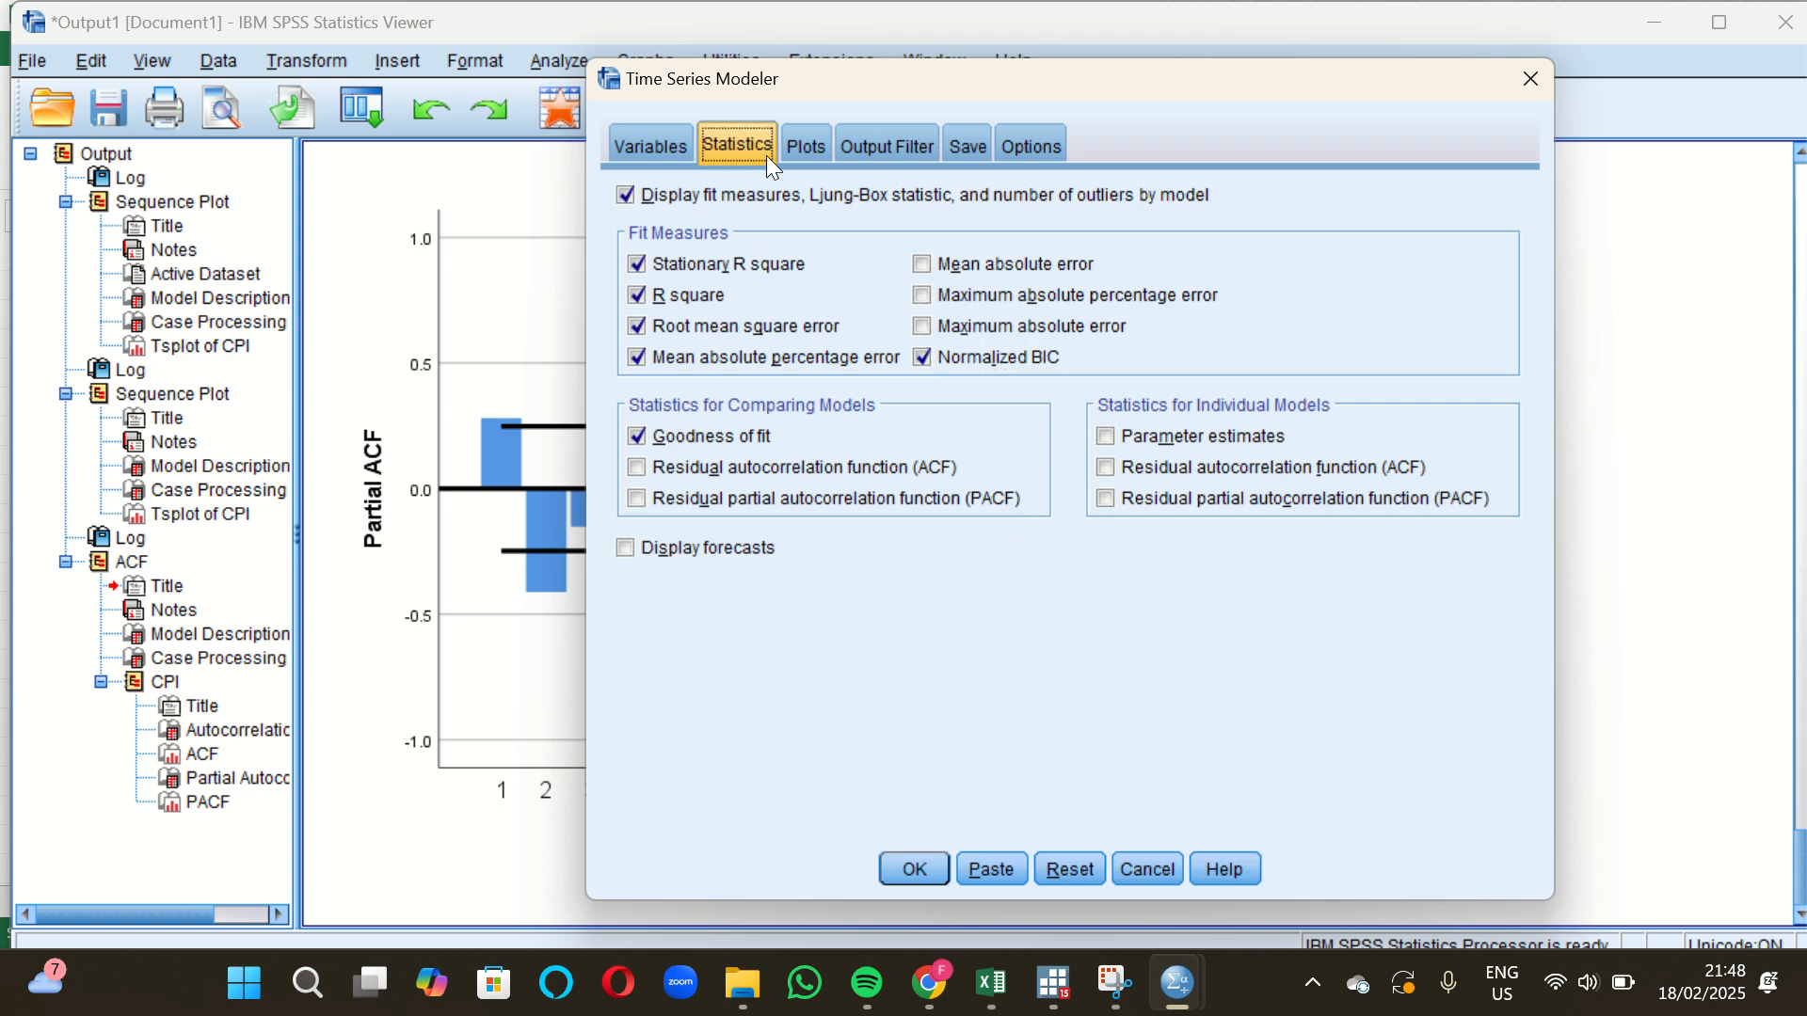
Include fit values and confidence intervals for both forecasts and fit values in the individual model's series plot.
{"action": "left_click", "coordinate": [803, 149]}
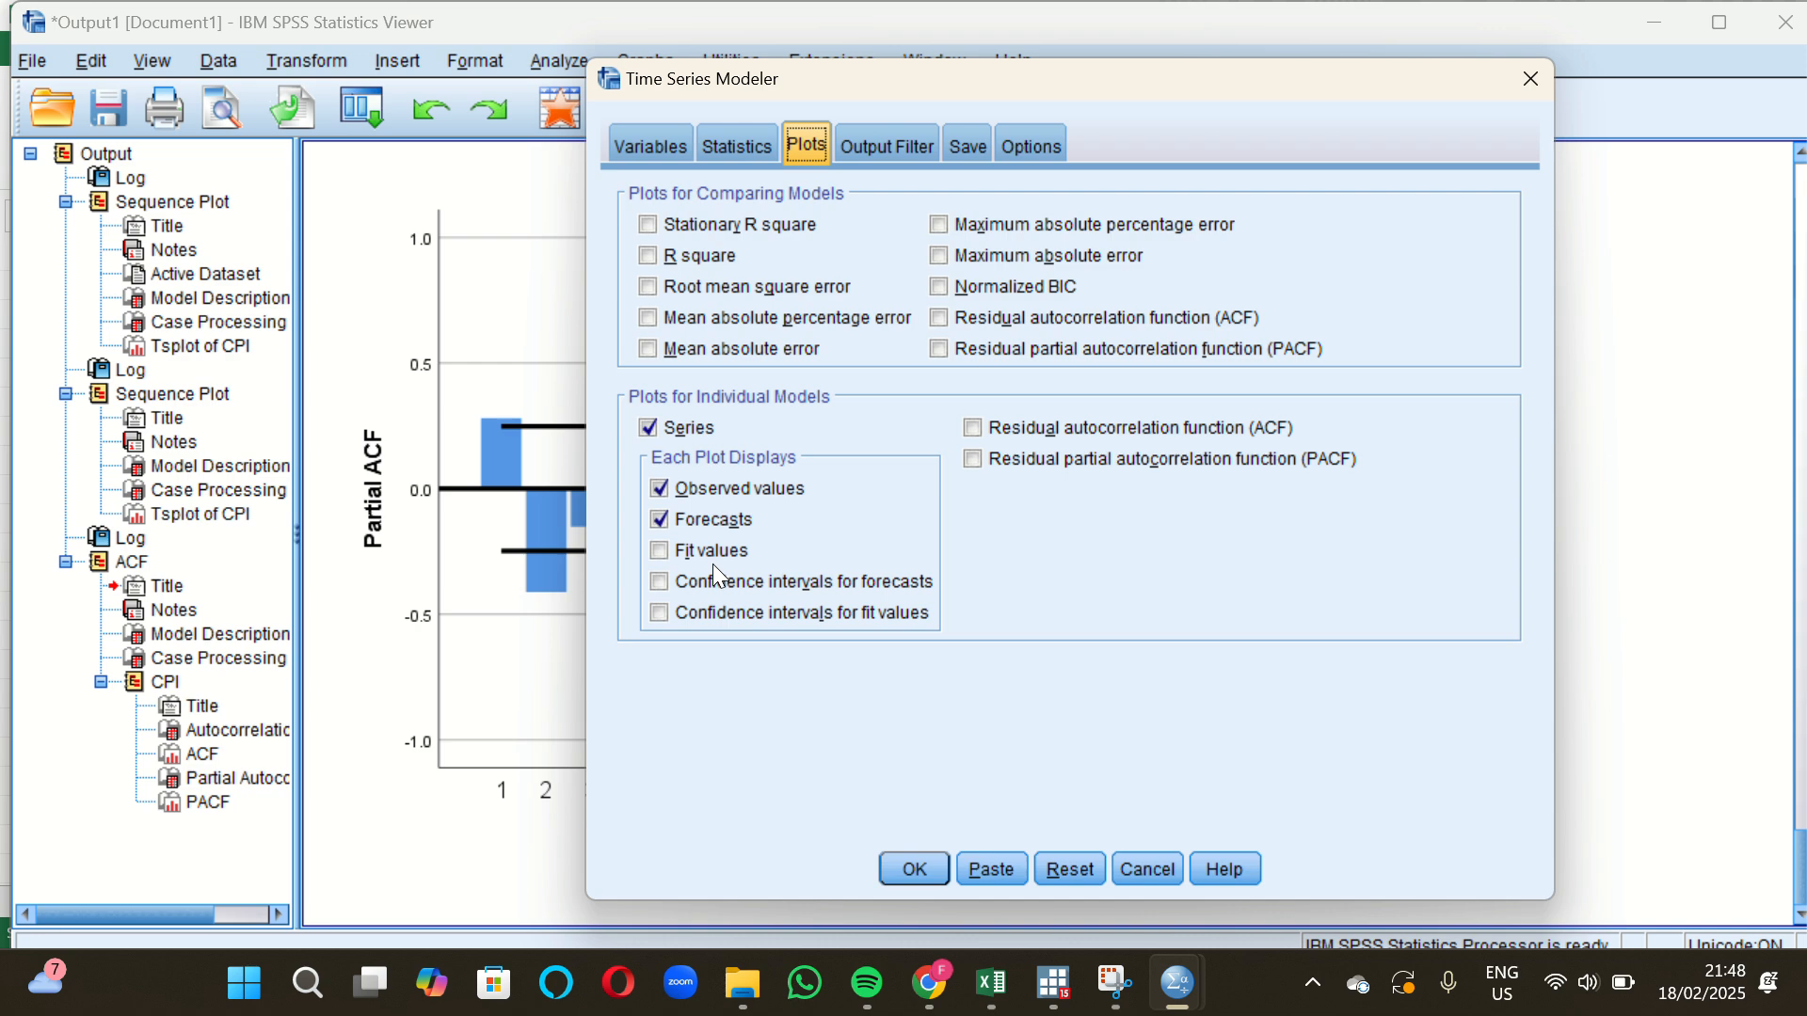
{"action": "left_click", "coordinate": [707, 587]}
{"action": "left_click", "coordinate": [662, 607]}
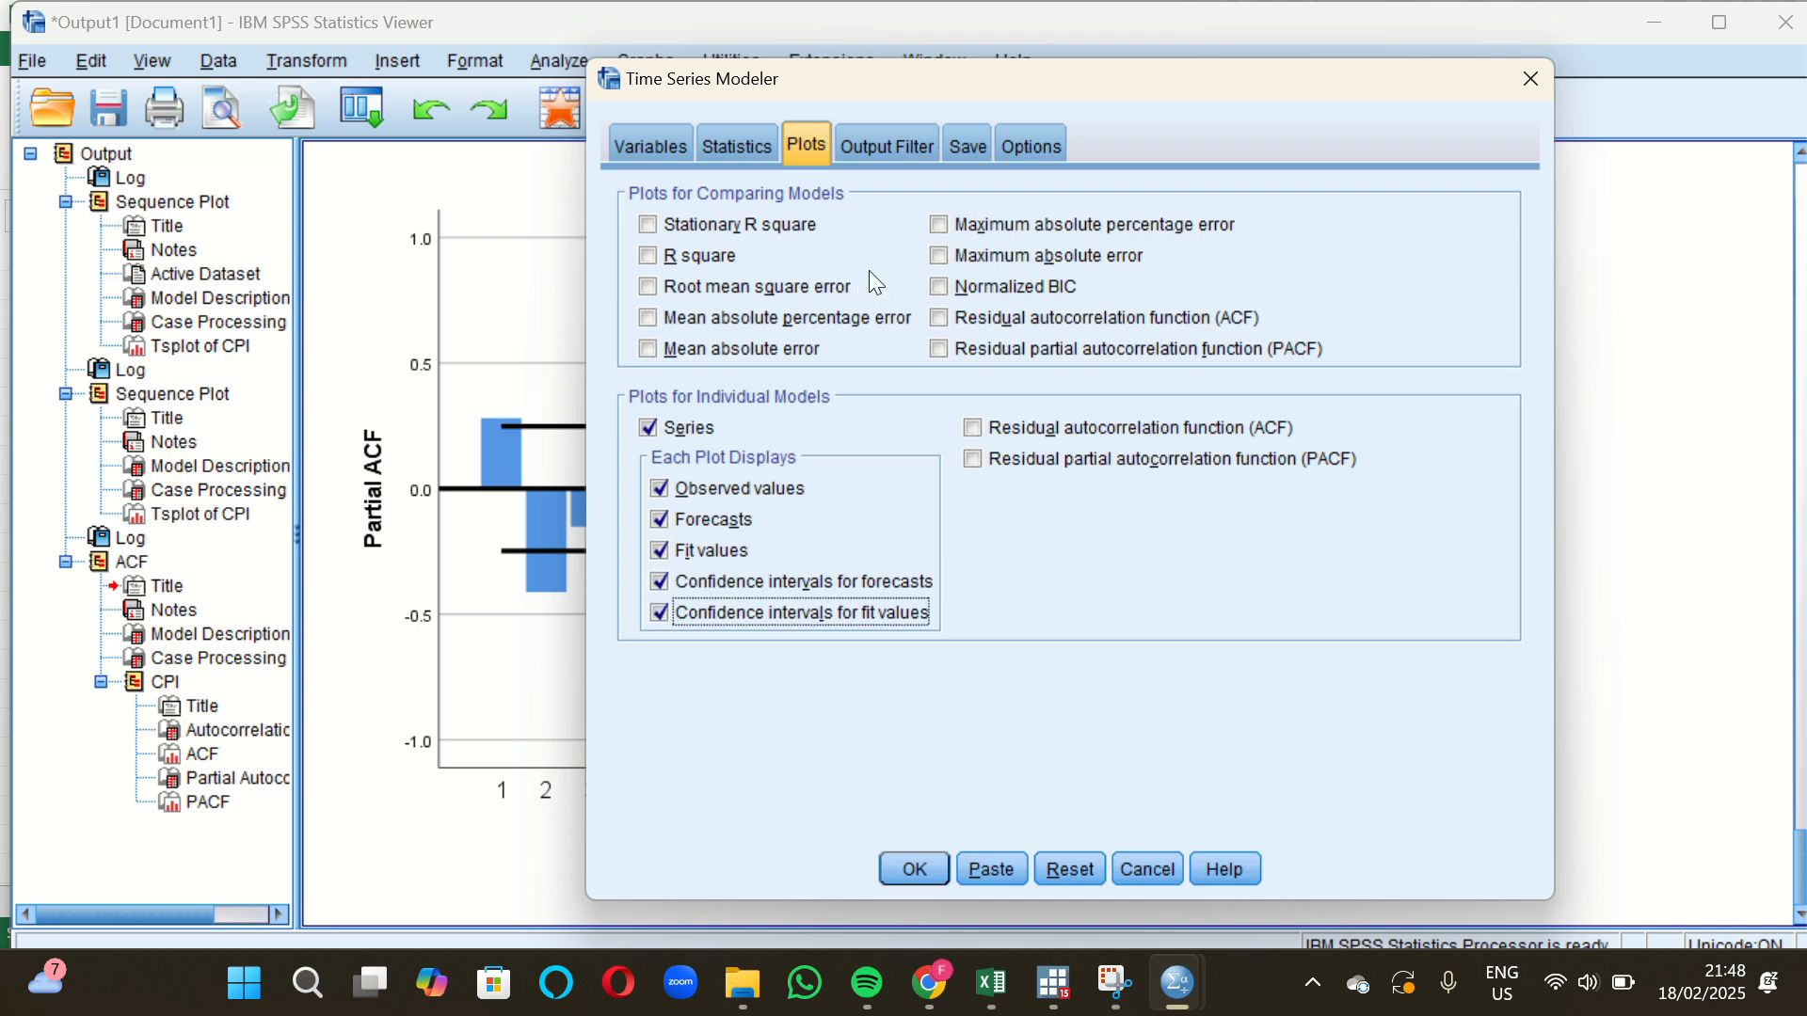
Save the predicted values, lower and upper confidence limits and noise residuals as new variables.
{"action": "left_click", "coordinate": [968, 143]}
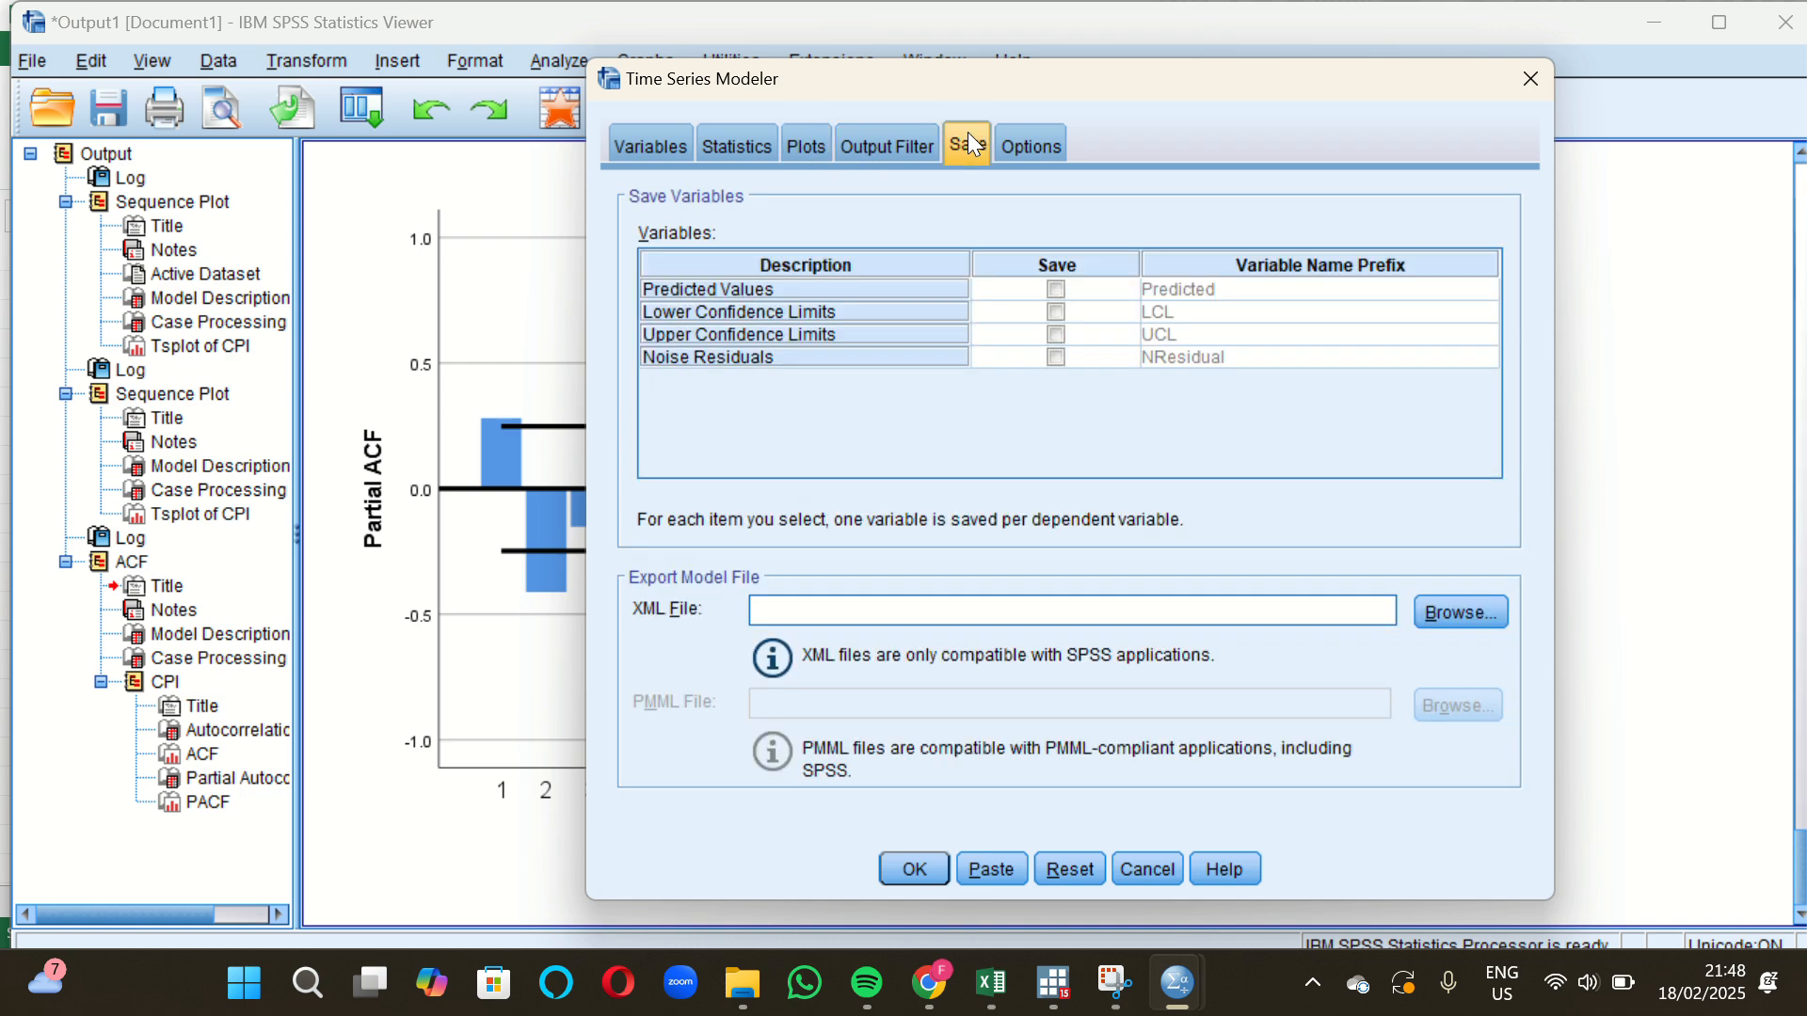
{"action": "left_click", "coordinate": [1056, 289]}
{"action": "left_click", "coordinate": [1056, 312]}
{"action": "left_click", "coordinate": [1060, 334]}
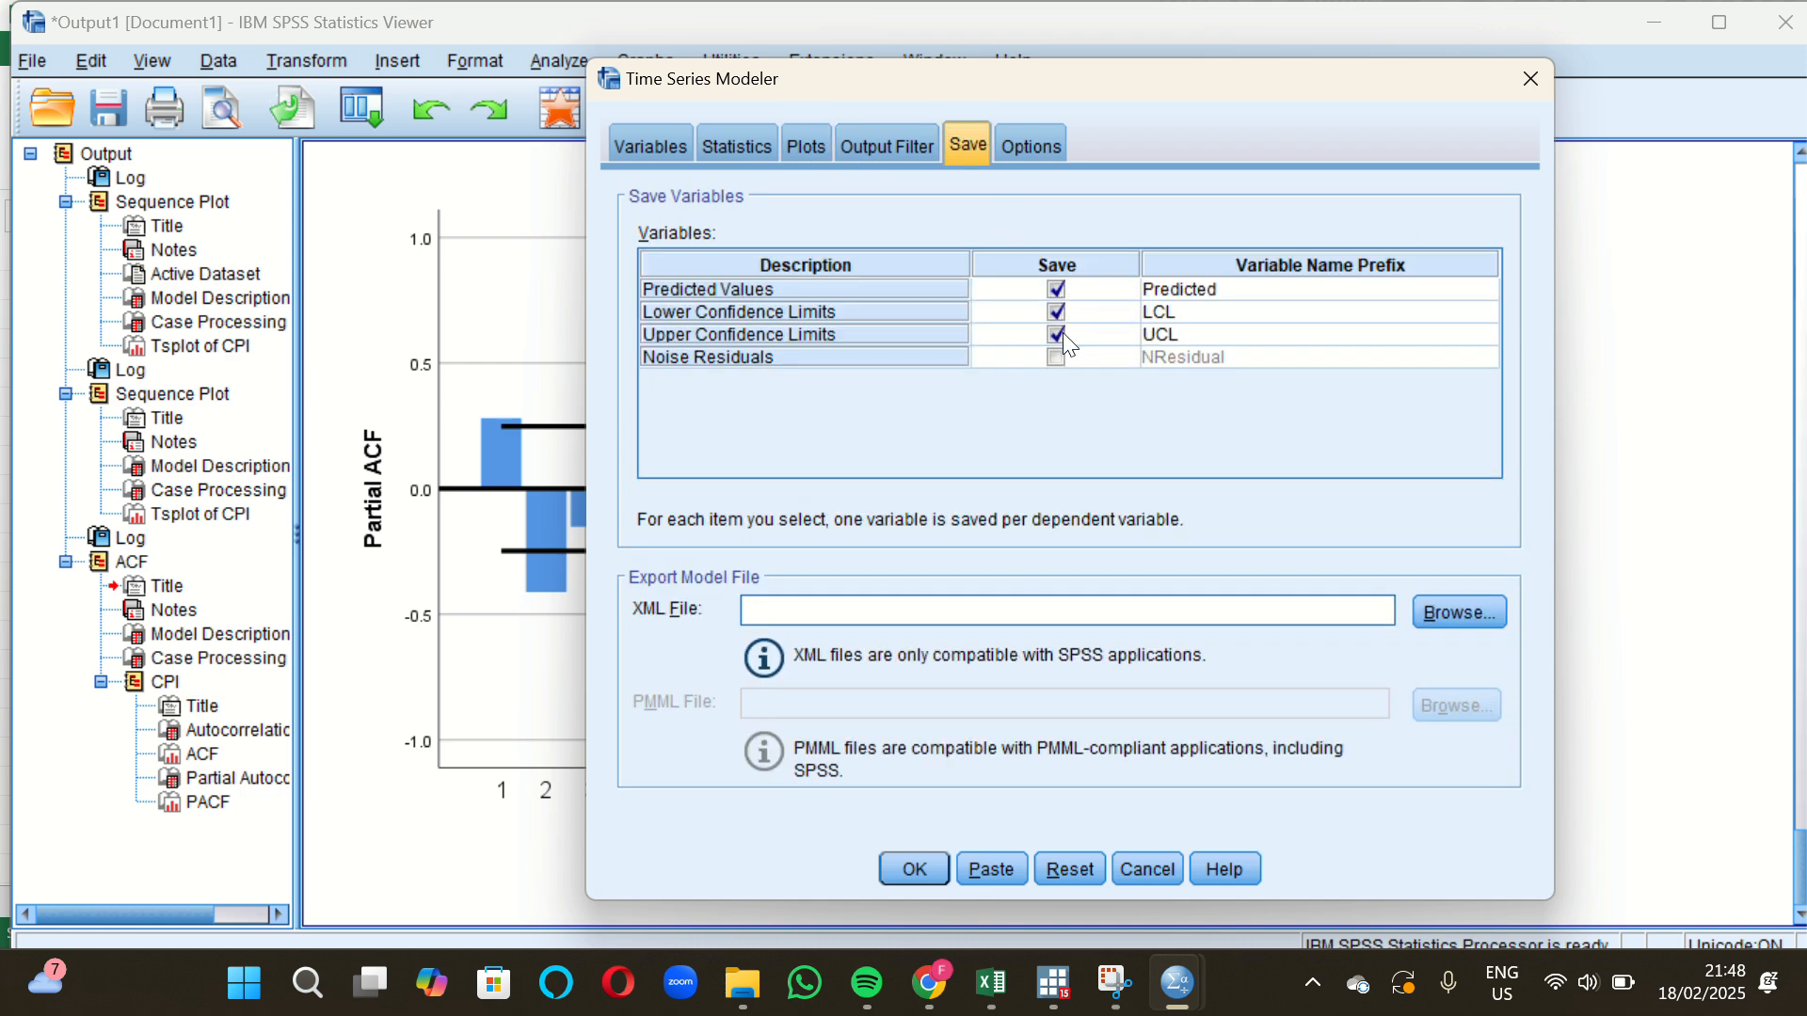
{"action": "left_click", "coordinate": [1057, 358]}
Set the forecast period to run through a specified date of year 2019, month 12.
{"action": "left_click", "coordinate": [1035, 151]}
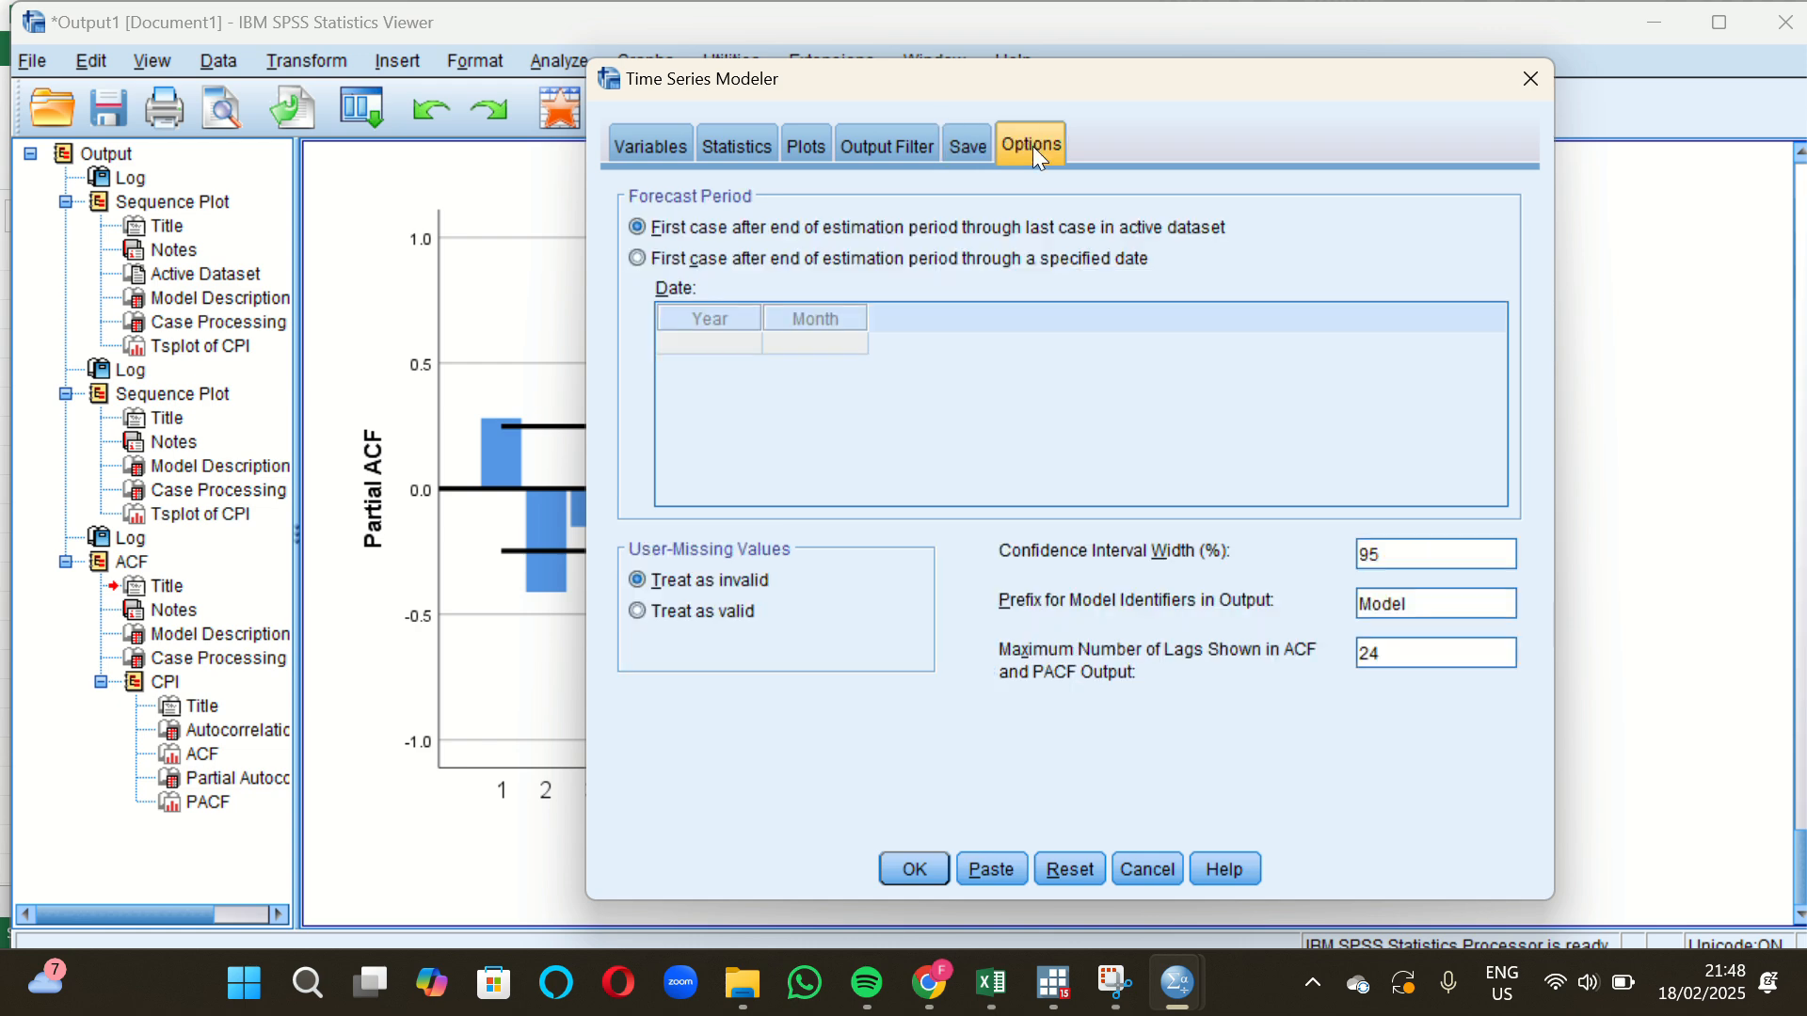
{"action": "left_click", "coordinate": [649, 260]}
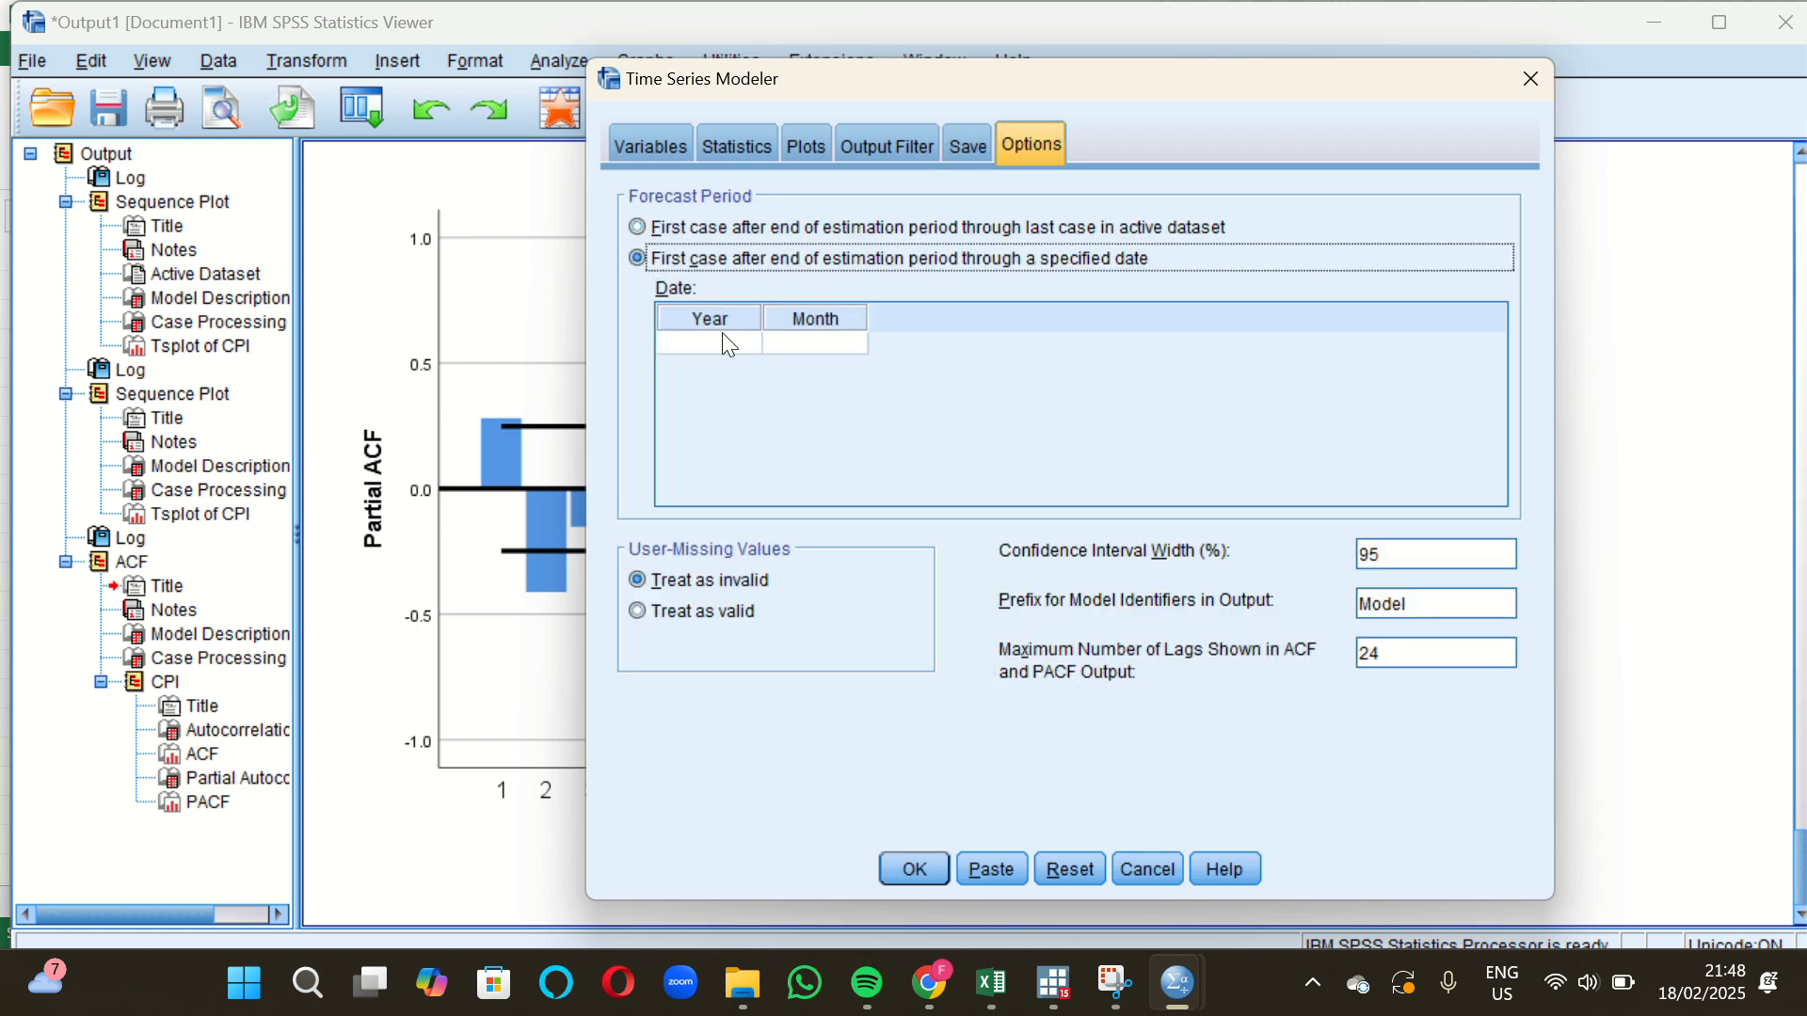
{"action": "left_click", "coordinate": [703, 348]}
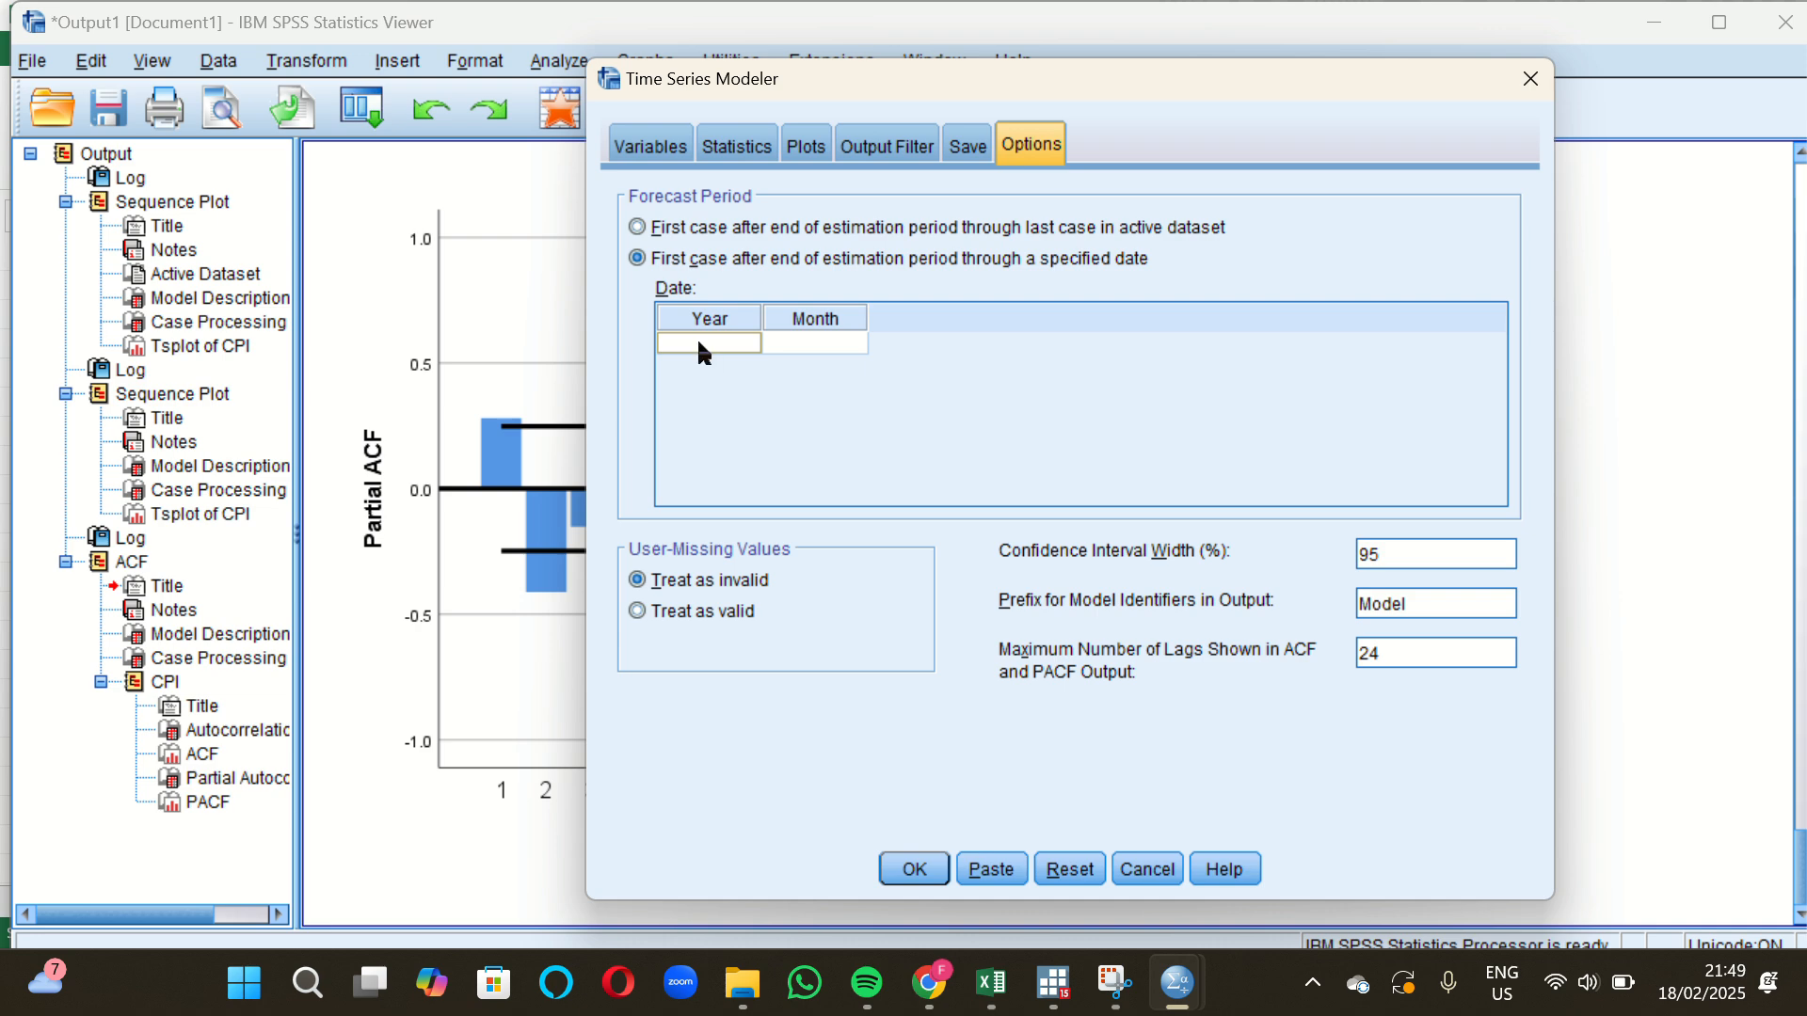
{"action": "left_click", "coordinate": [700, 345]}
{"action": "type", "text": "2019"}
{"action": "left_click", "coordinate": [811, 344]}
{"action": "type", "text": "12"}
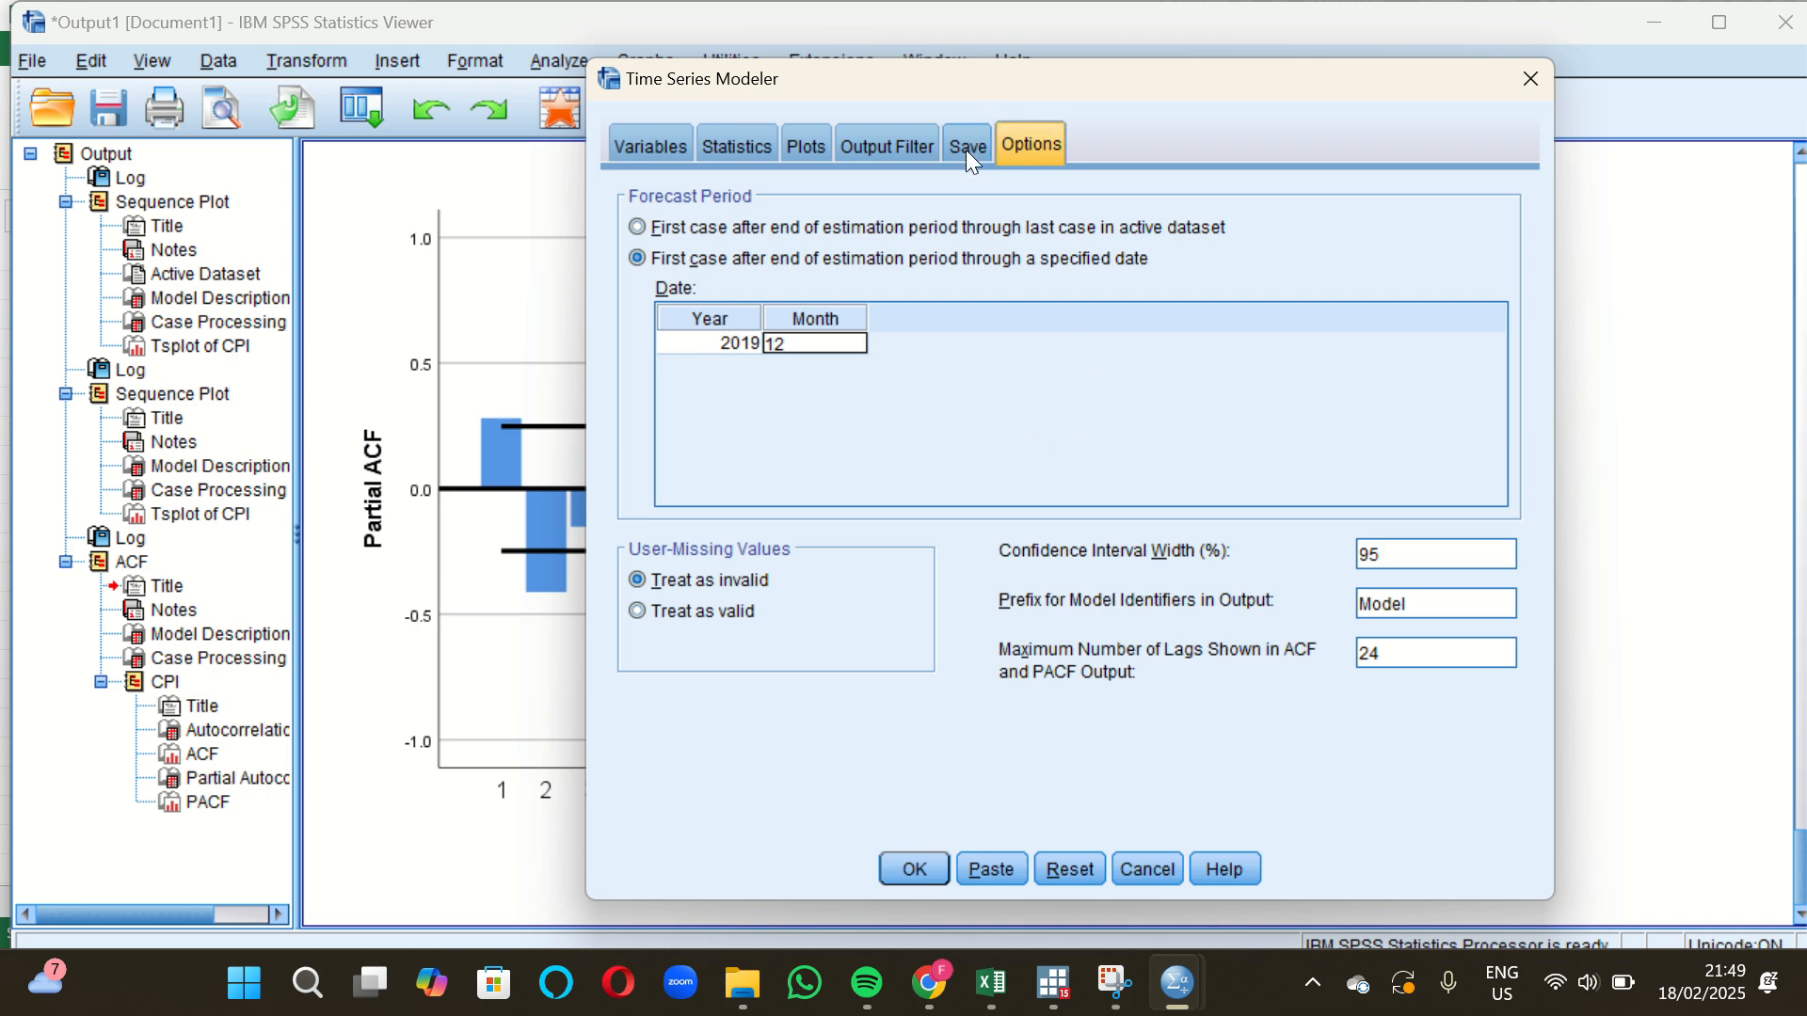
Run the ARIMA(2,1,3) model after rechecking its settings, and view its fit statistics and forecast chart.
{"action": "left_click", "coordinate": [916, 153]}
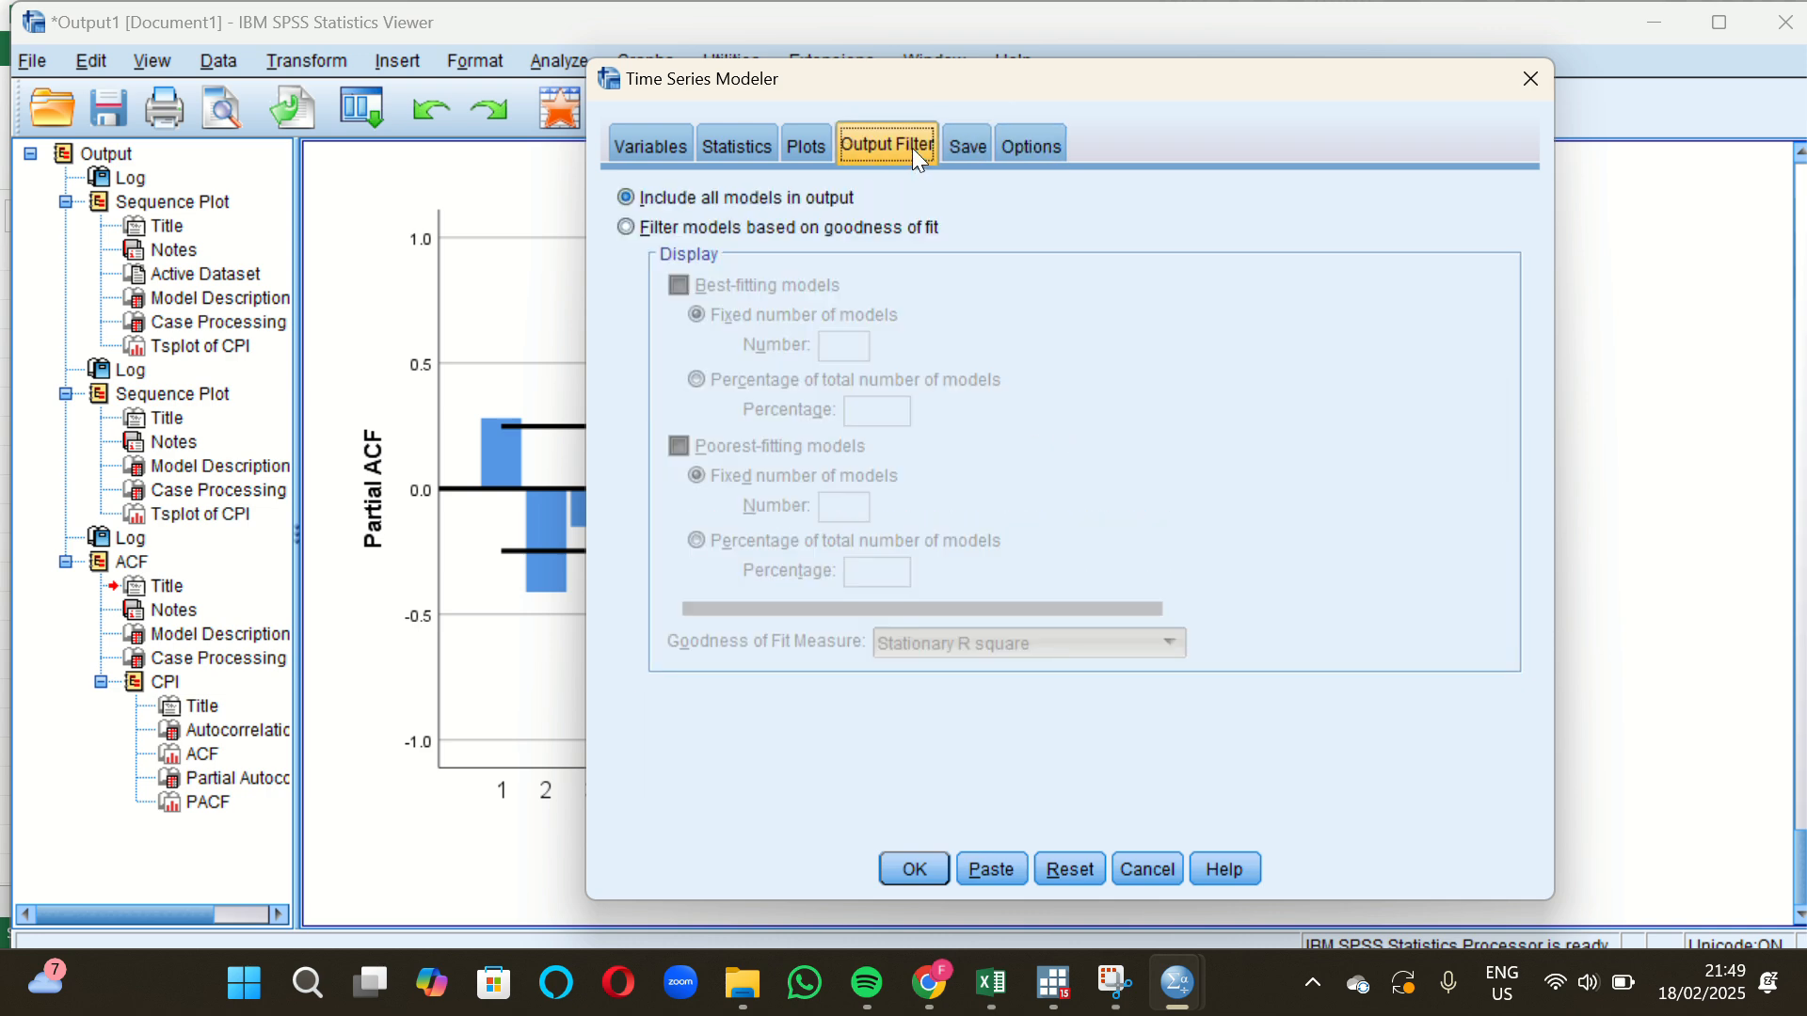
{"action": "left_click", "coordinate": [808, 149]}
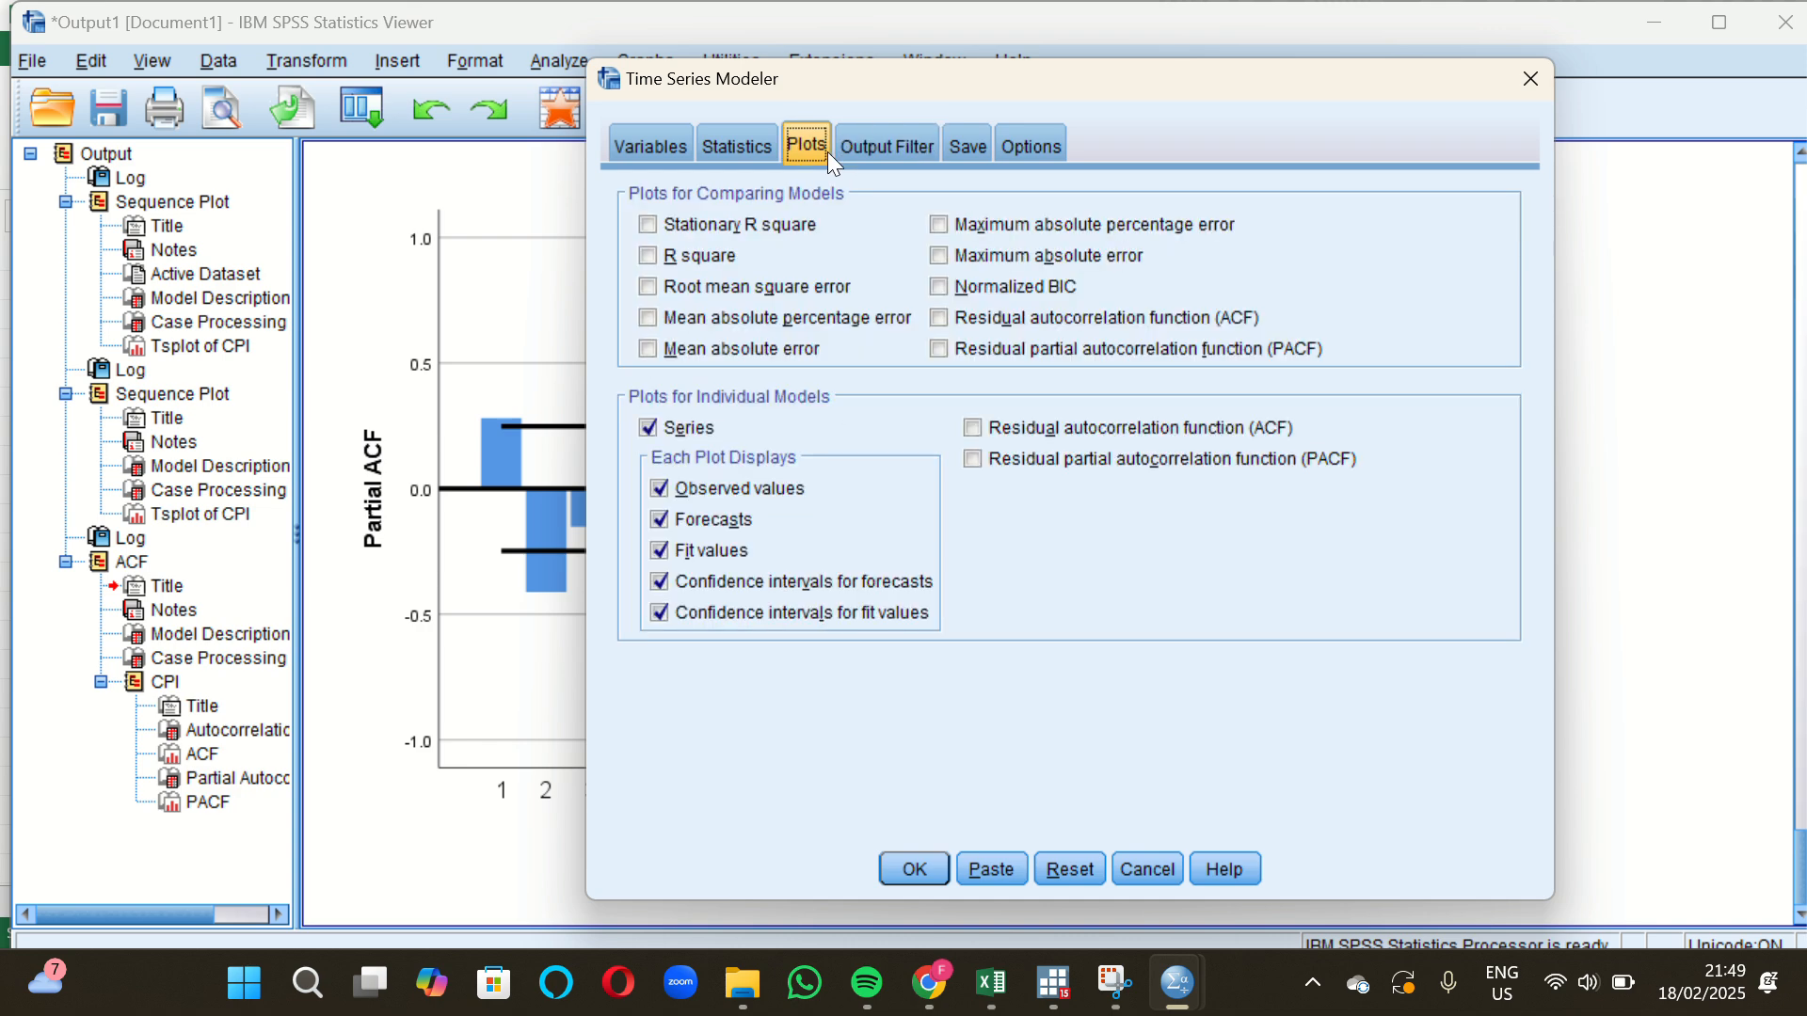
{"action": "left_click", "coordinate": [762, 166]}
{"action": "left_click", "coordinate": [689, 167]}
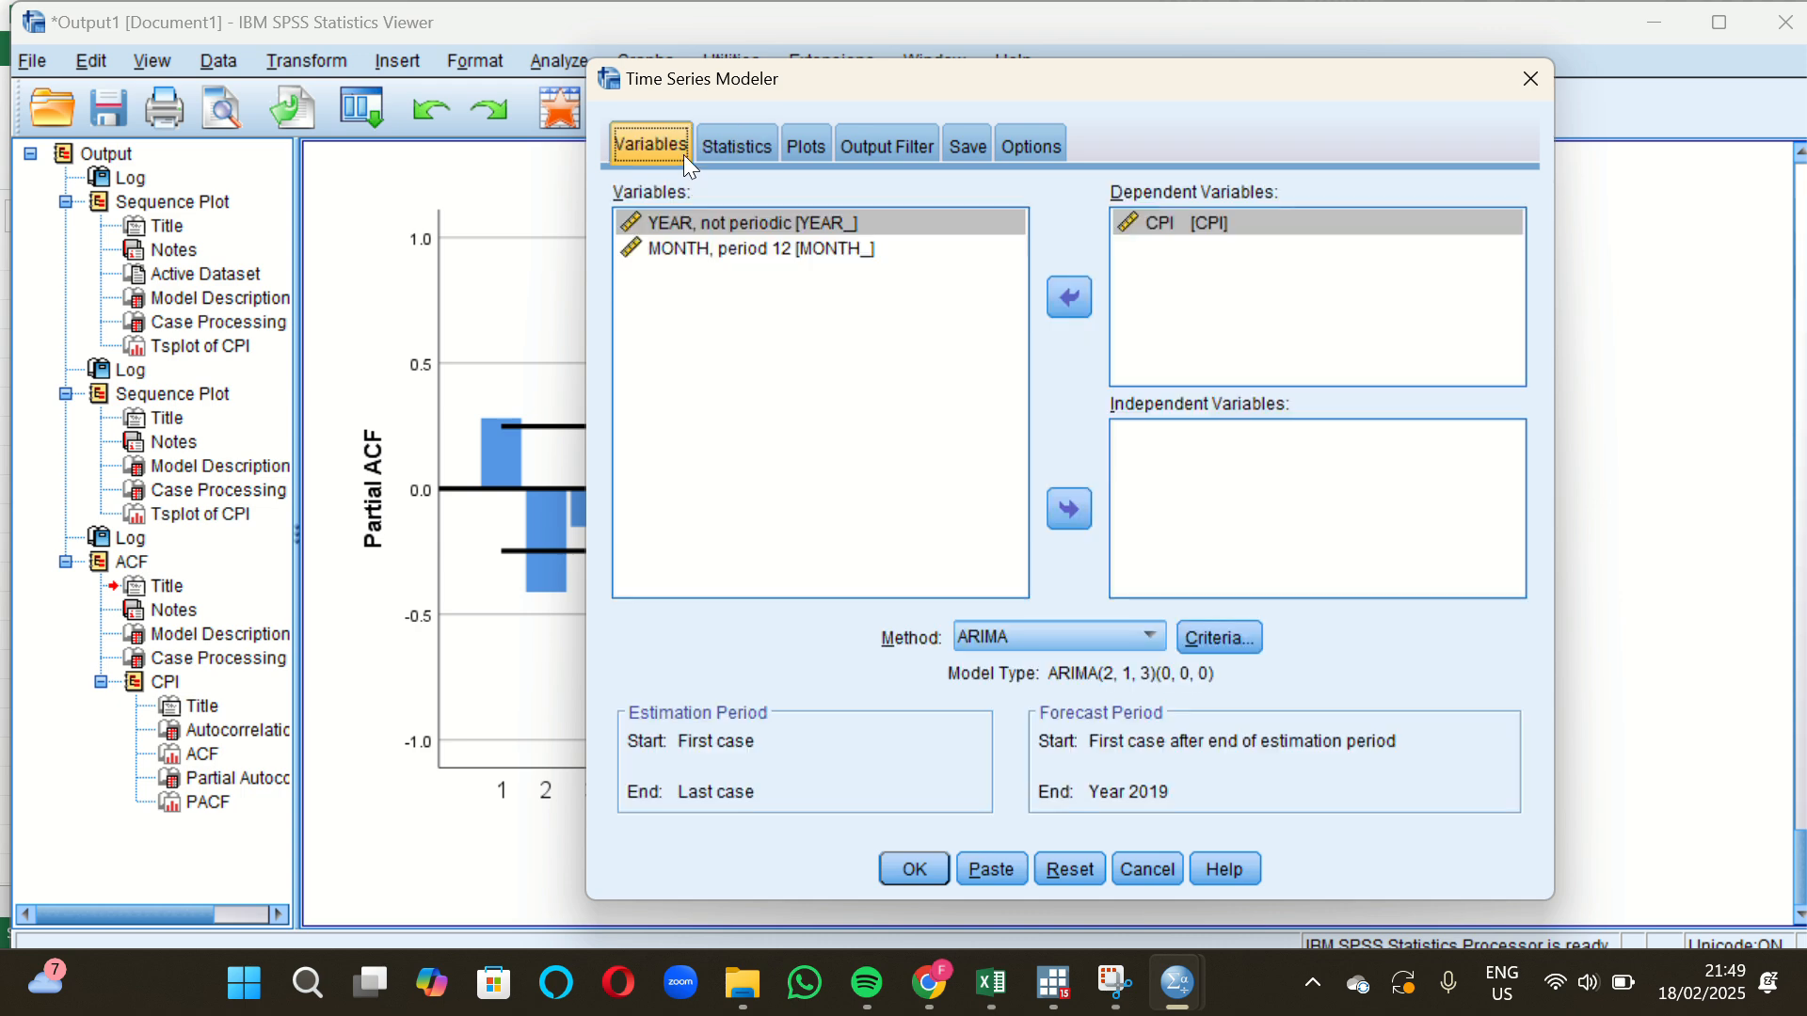
{"action": "left_click", "coordinate": [913, 860]}
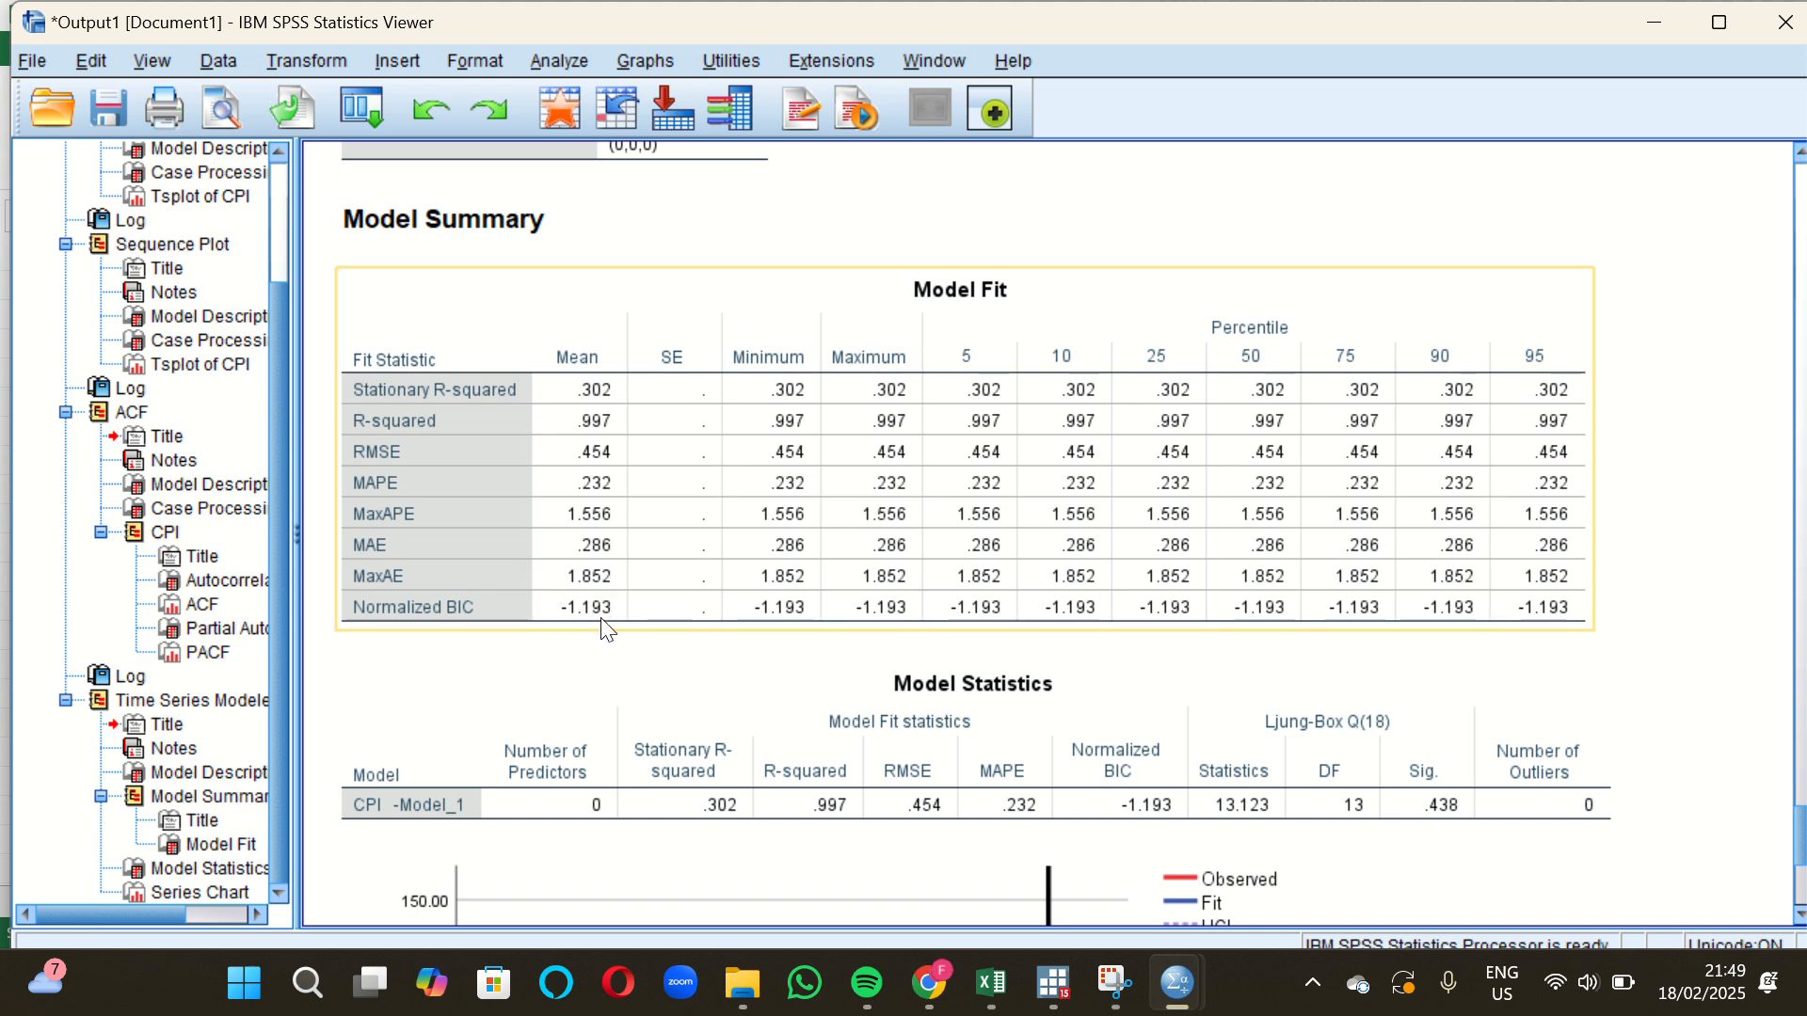
{"action": "scroll", "coordinate": [643, 633], "scroll_direction": "down", "scroll_amount": 10}
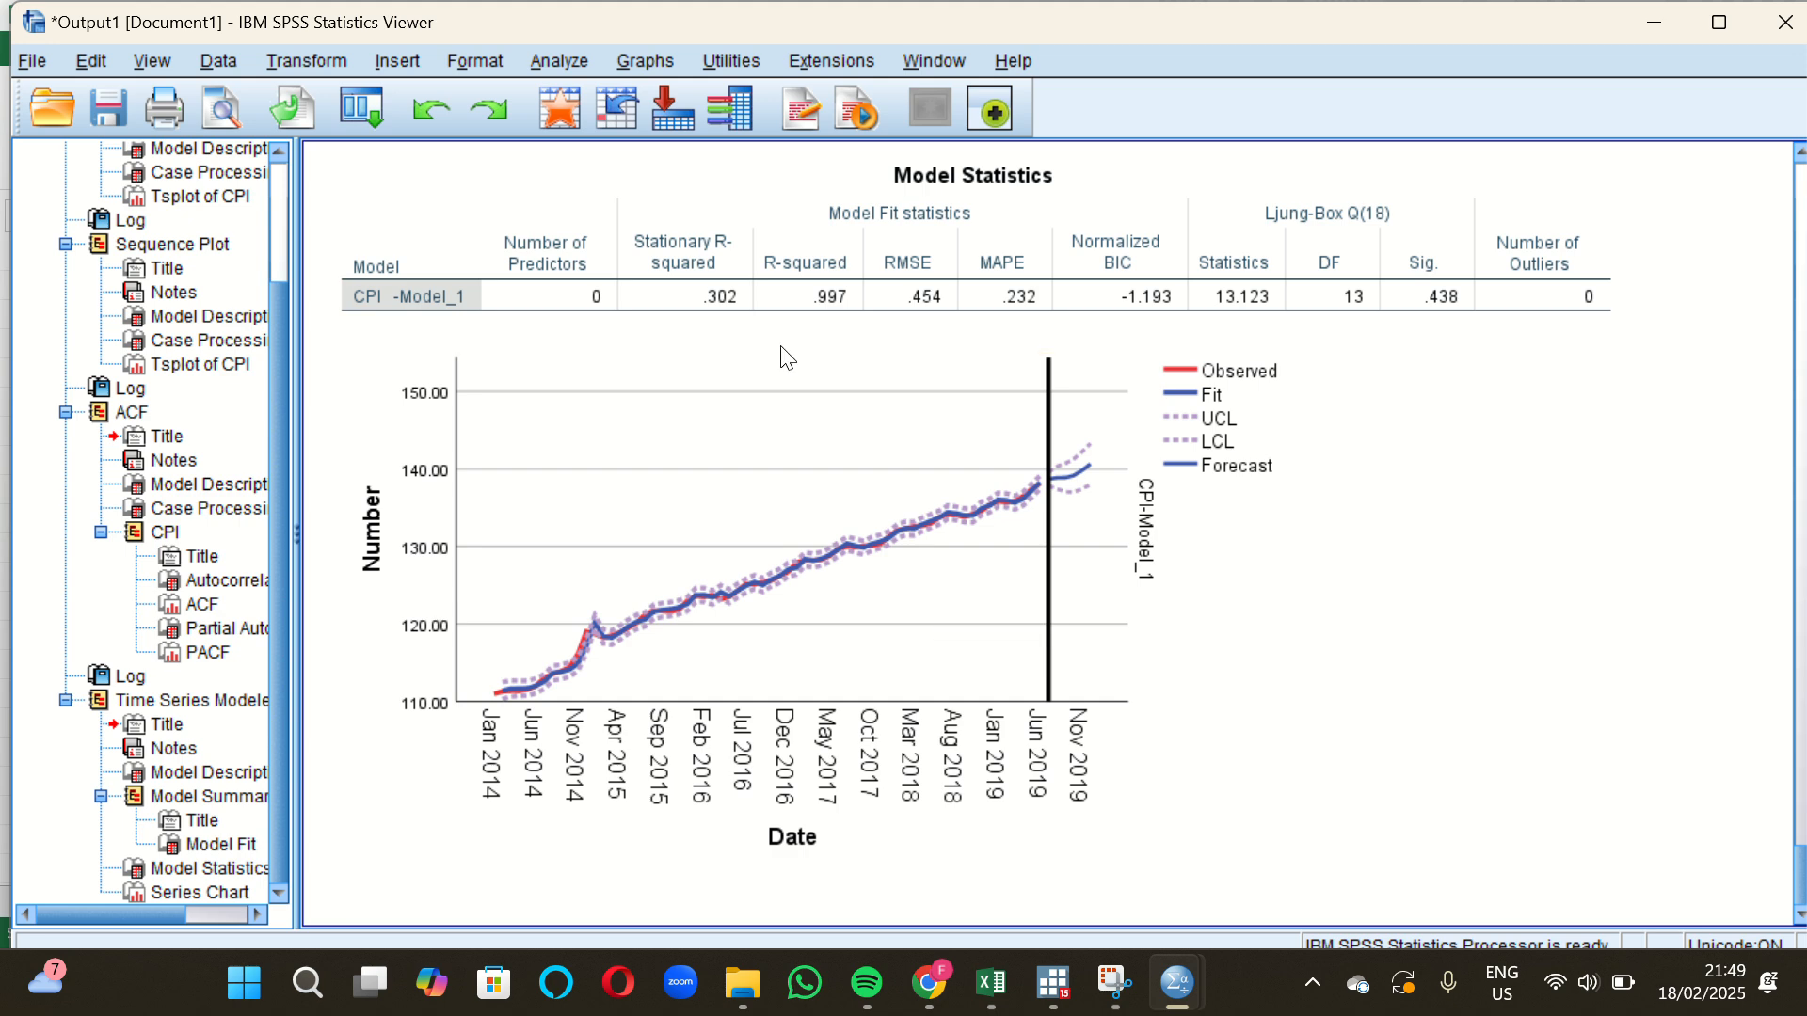
{"action": "scroll", "coordinate": [781, 356], "scroll_direction": "up", "scroll_amount": 3}
{"action": "scroll", "coordinate": [786, 358], "scroll_direction": "down", "scroll_amount": 3}
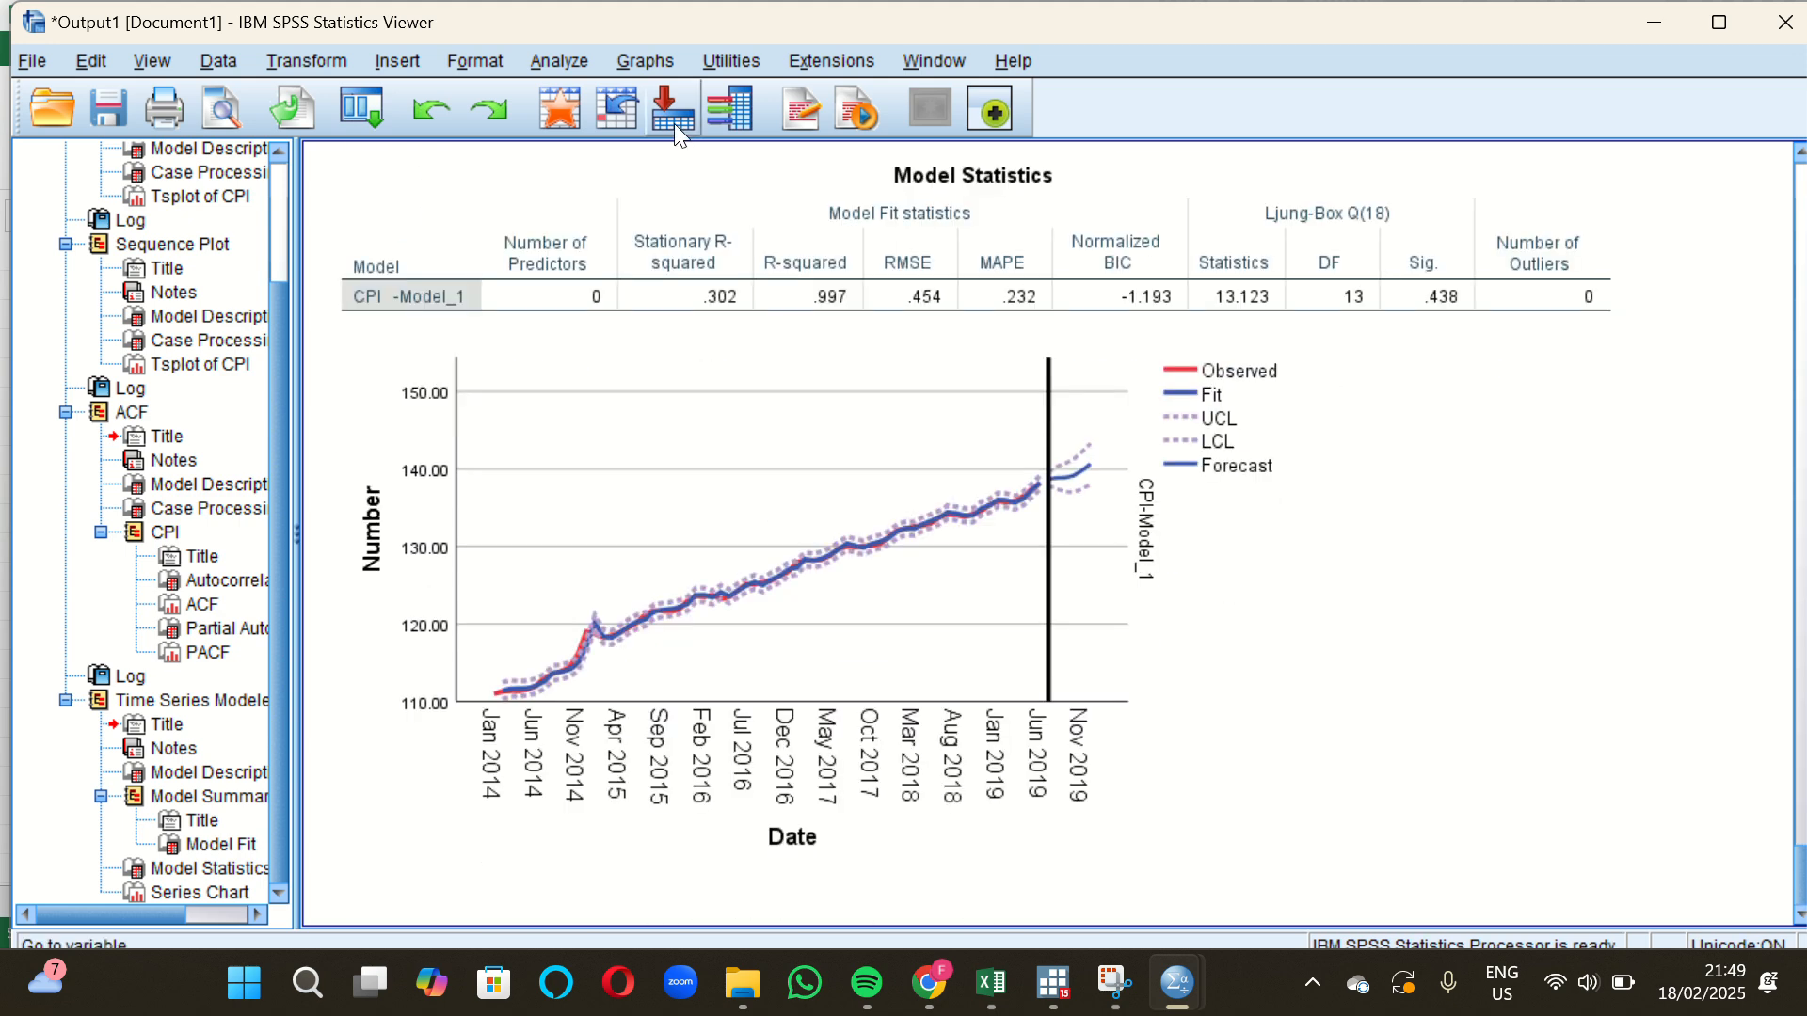
Reopen the traditional time series modeler for CPI and set the nonseasonal moving average order (q) to 1 in the ARIMA criteria.
{"action": "left_click", "coordinate": [565, 62]}
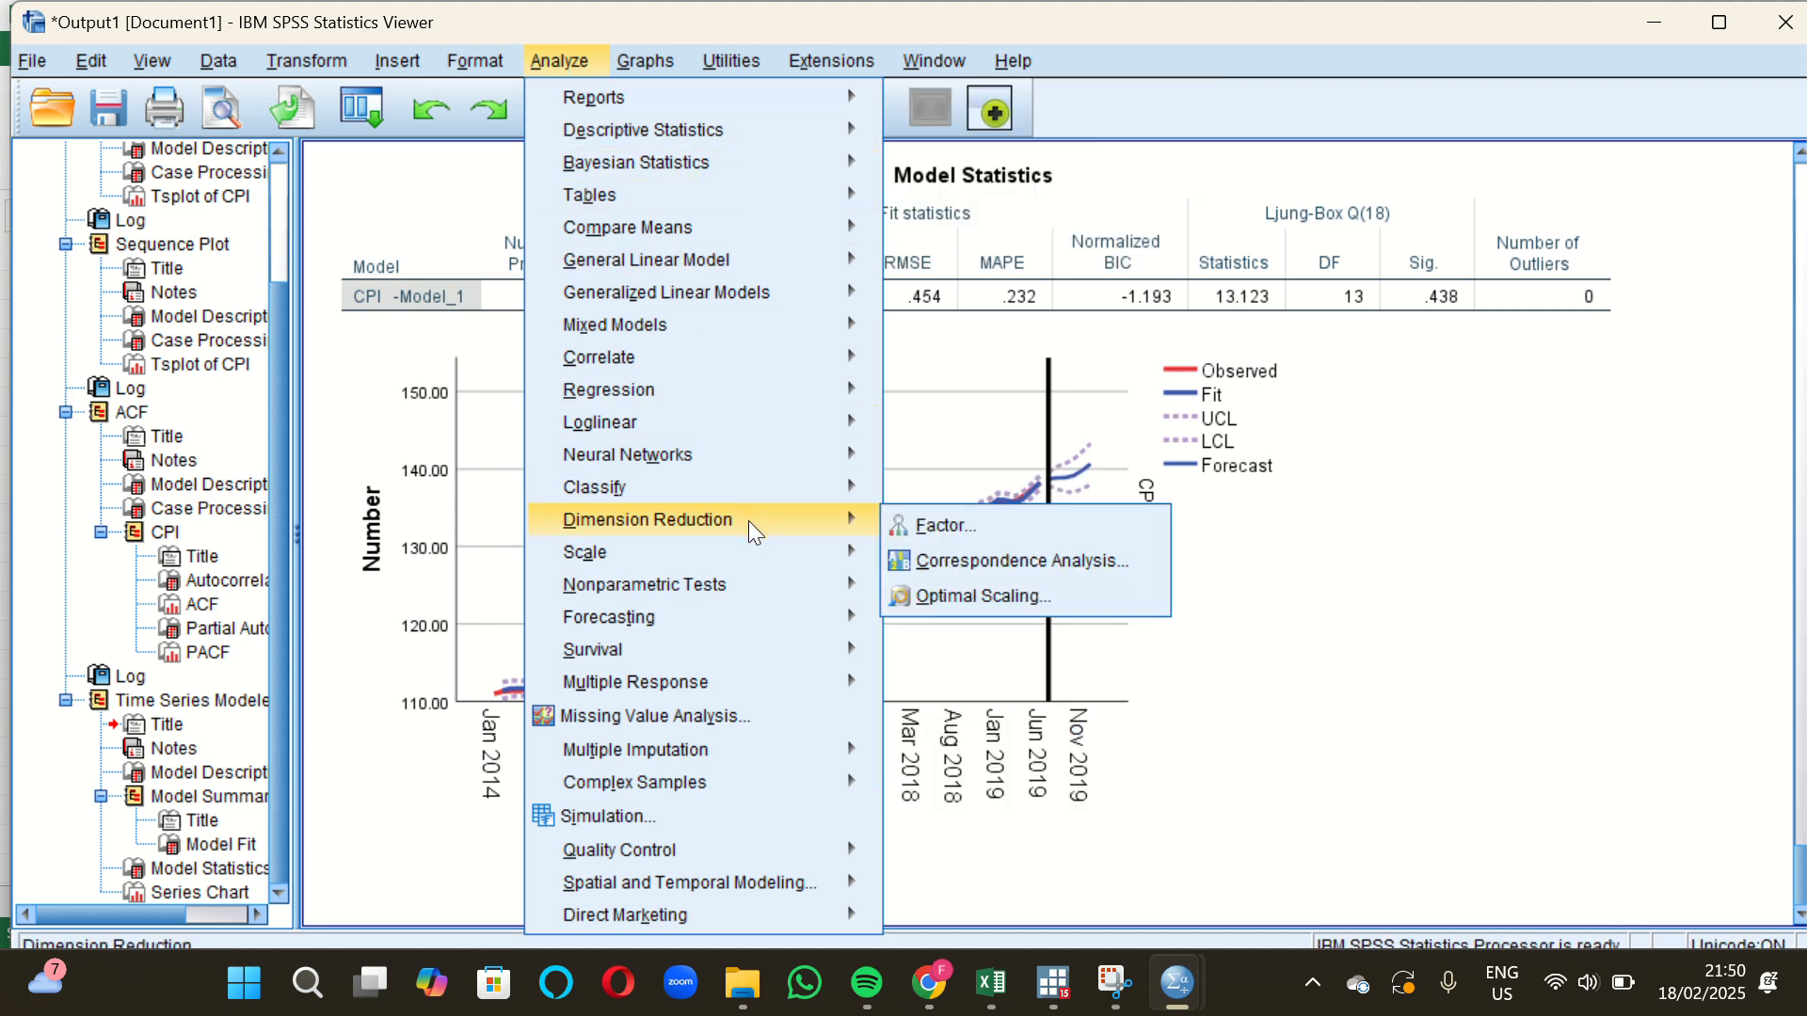
{"action": "mouse_move", "coordinate": [765, 615]}
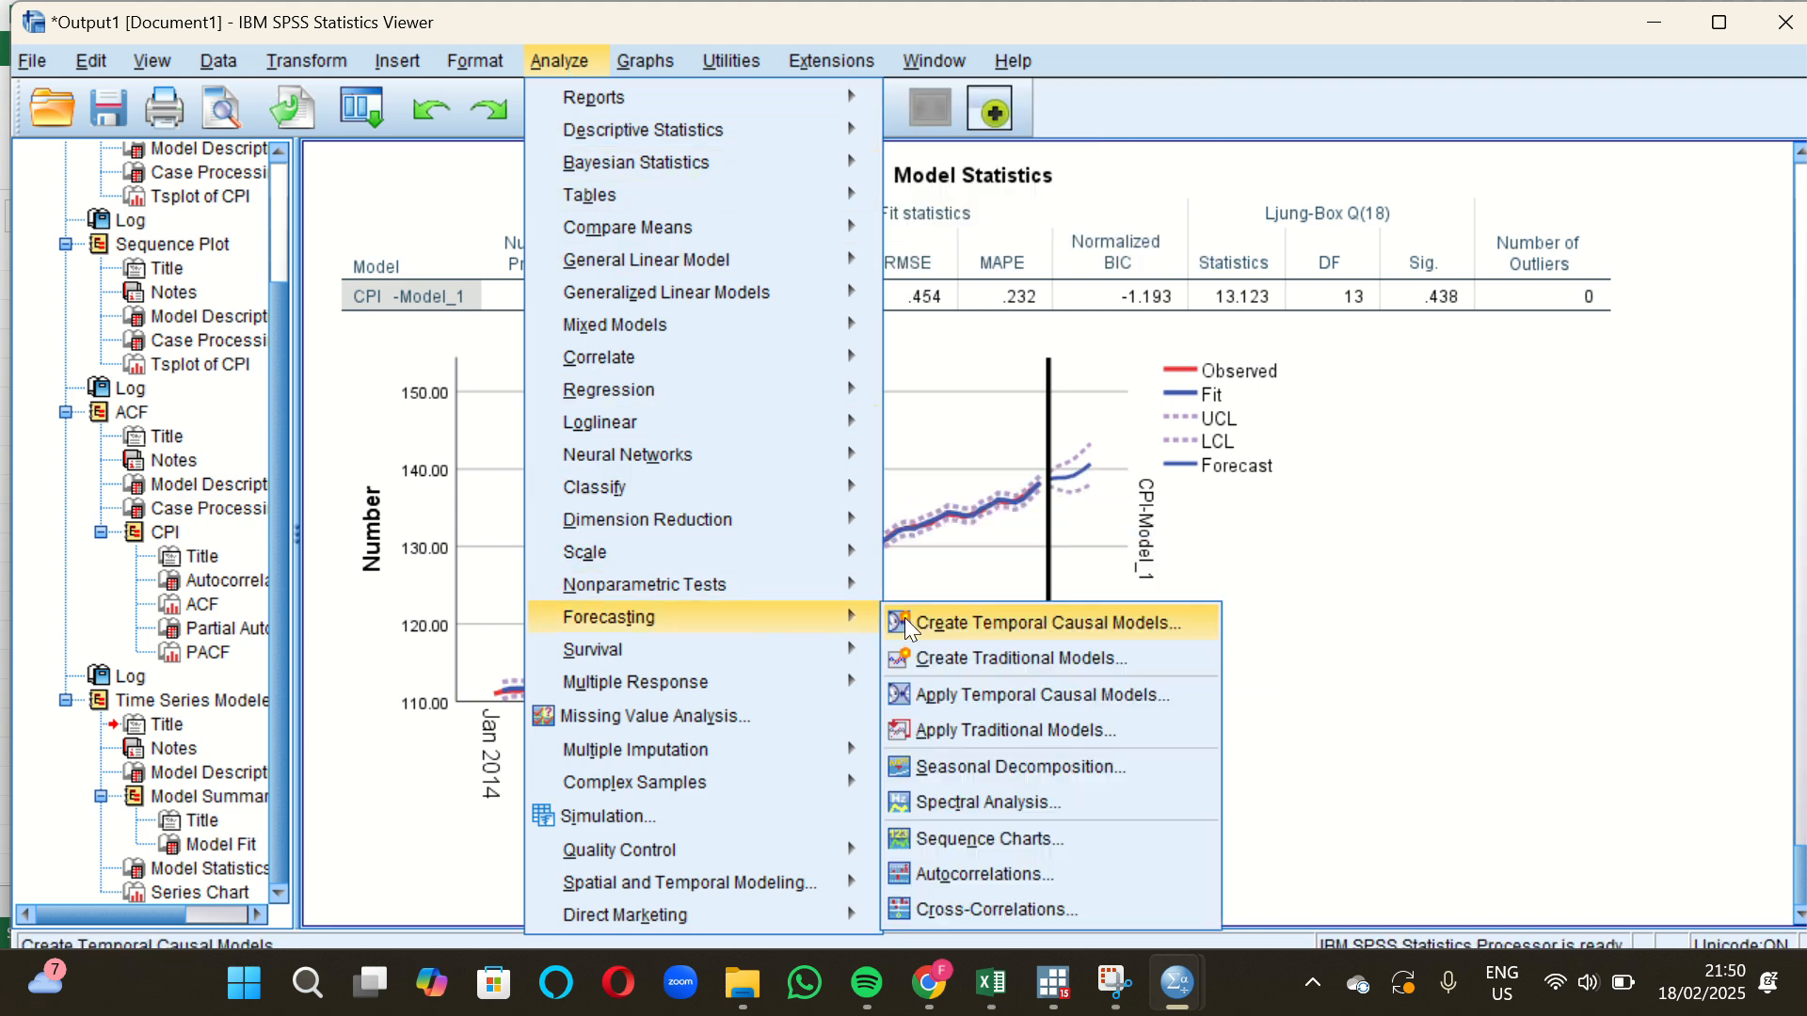
{"action": "left_click", "coordinate": [929, 658]}
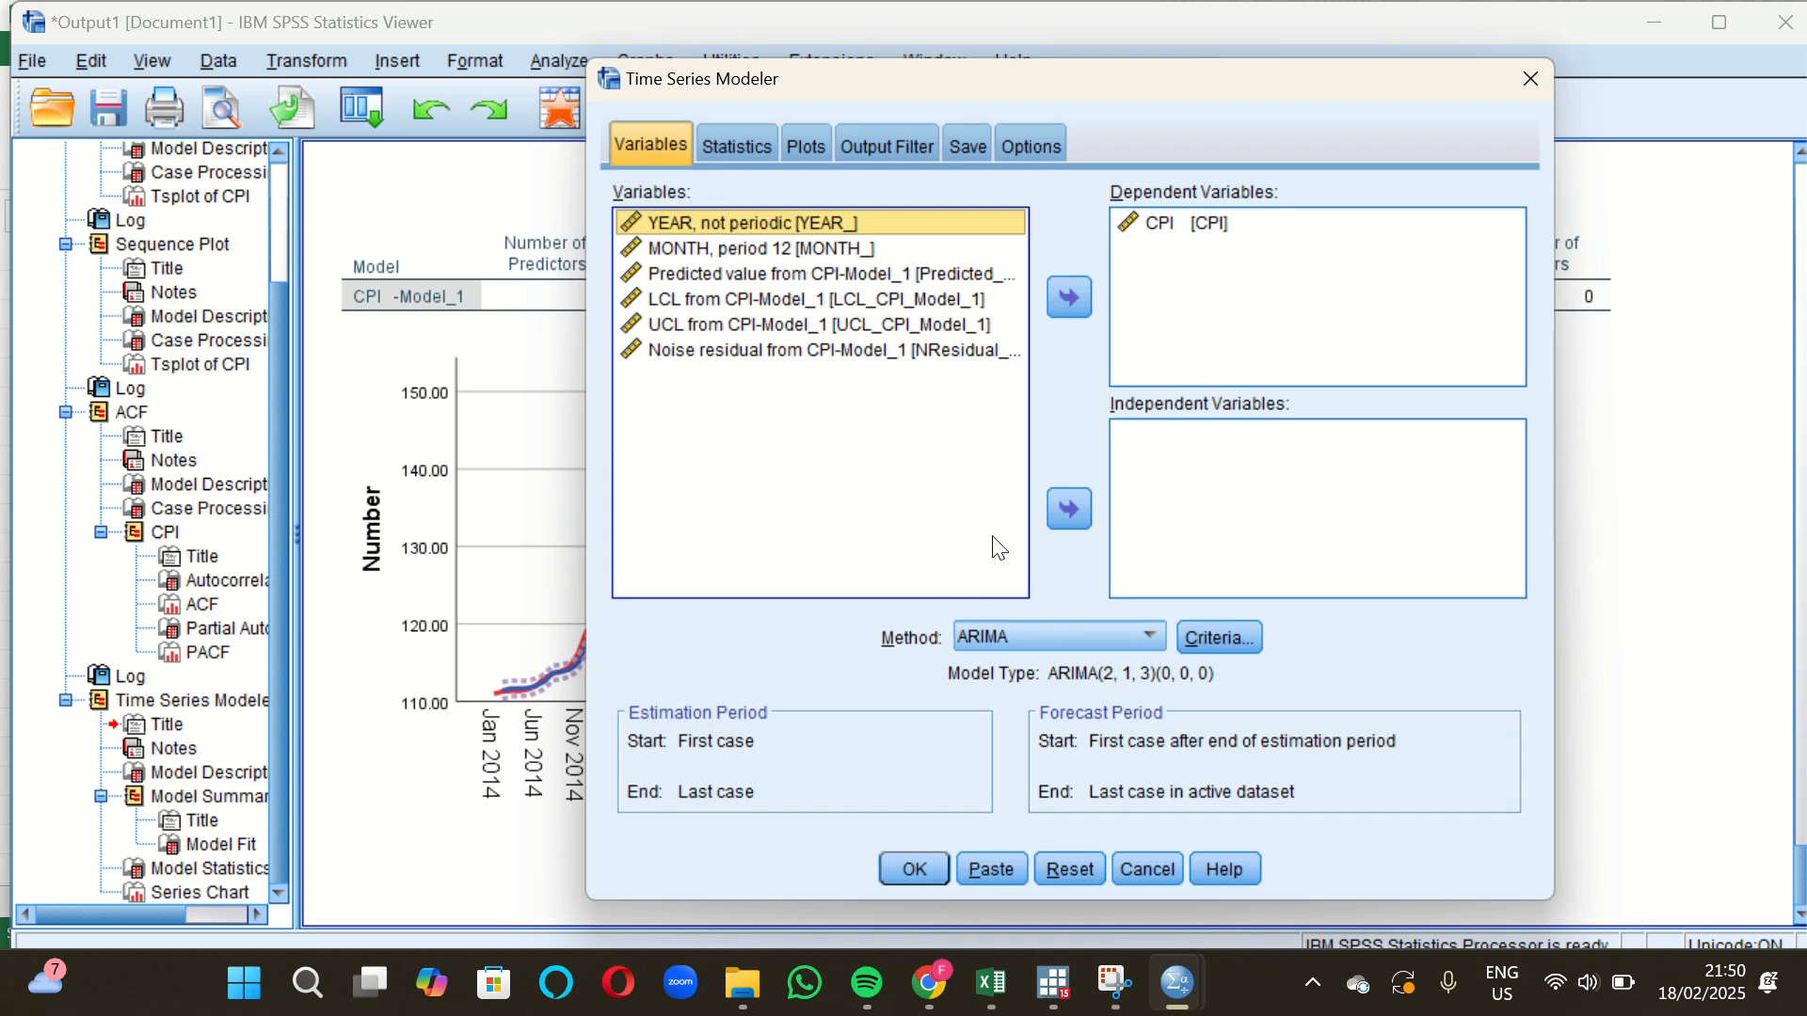
{"action": "left_click", "coordinate": [1237, 629]}
{"action": "left_click", "coordinate": [989, 414]}
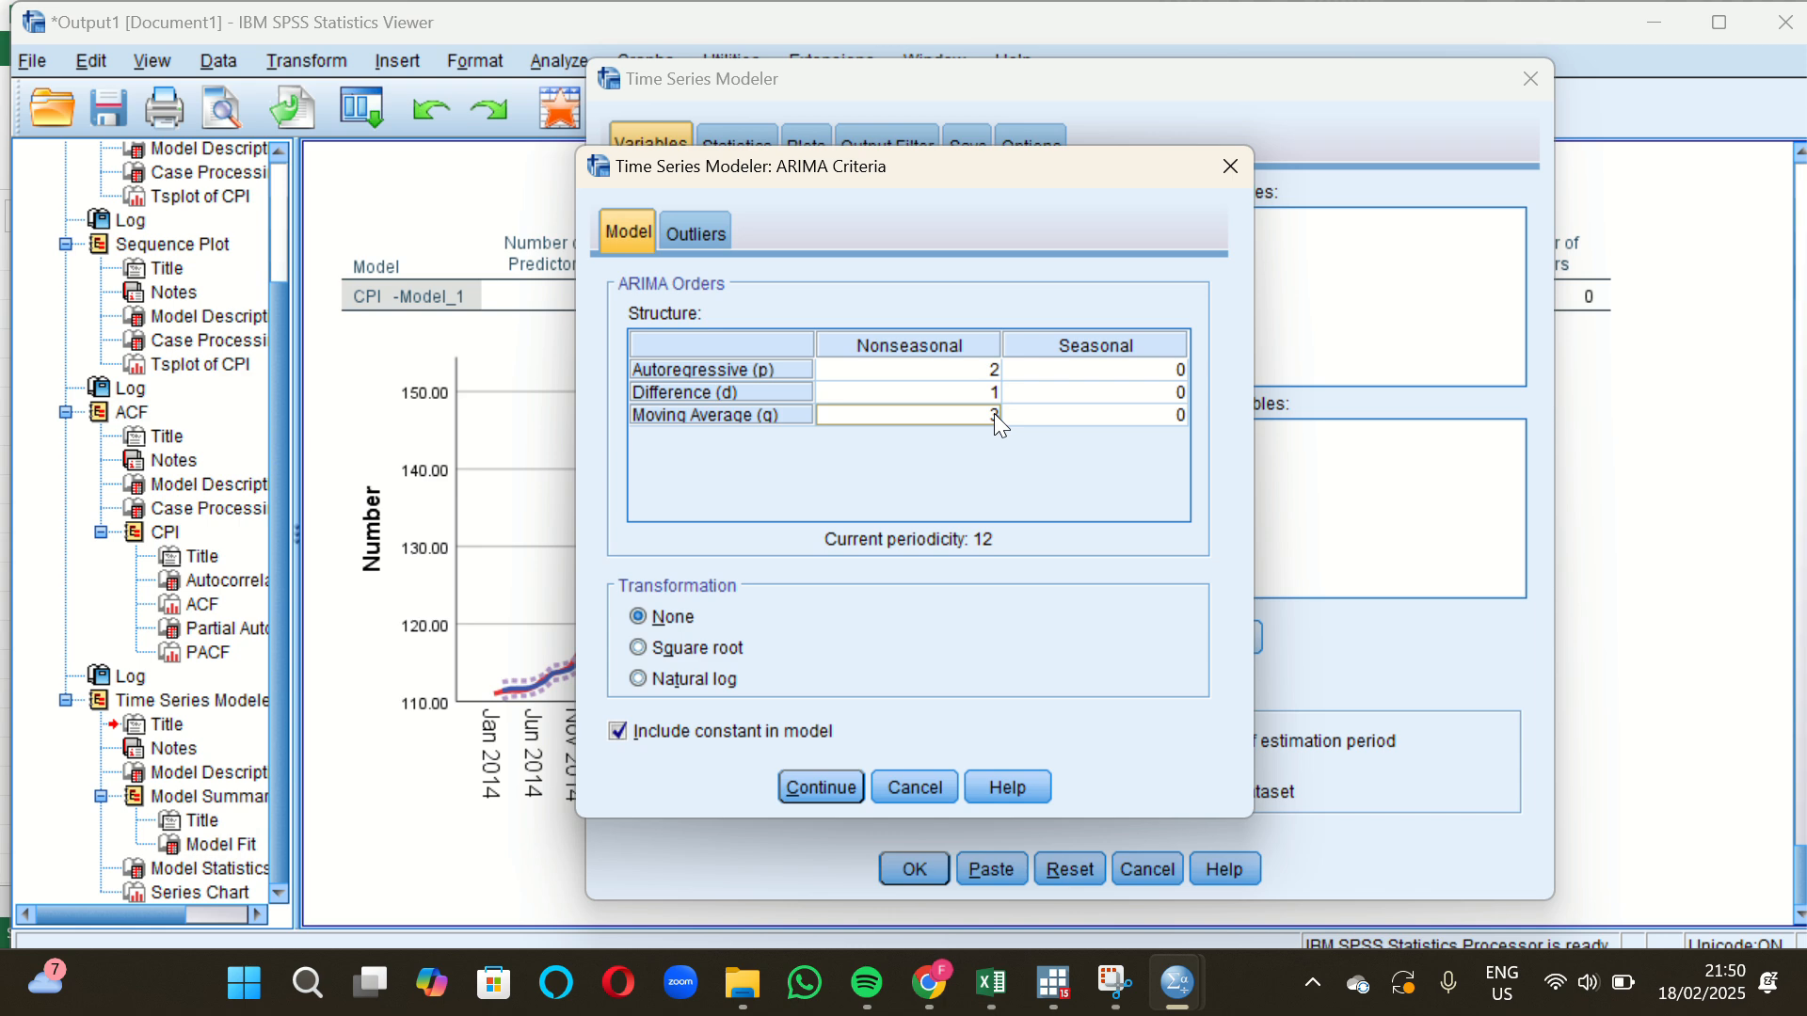
{"action": "left_click", "coordinate": [995, 414]}
{"action": "type", "text": "1"}
{"action": "key", "text": "Return"}
{"action": "left_click", "coordinate": [823, 788]}
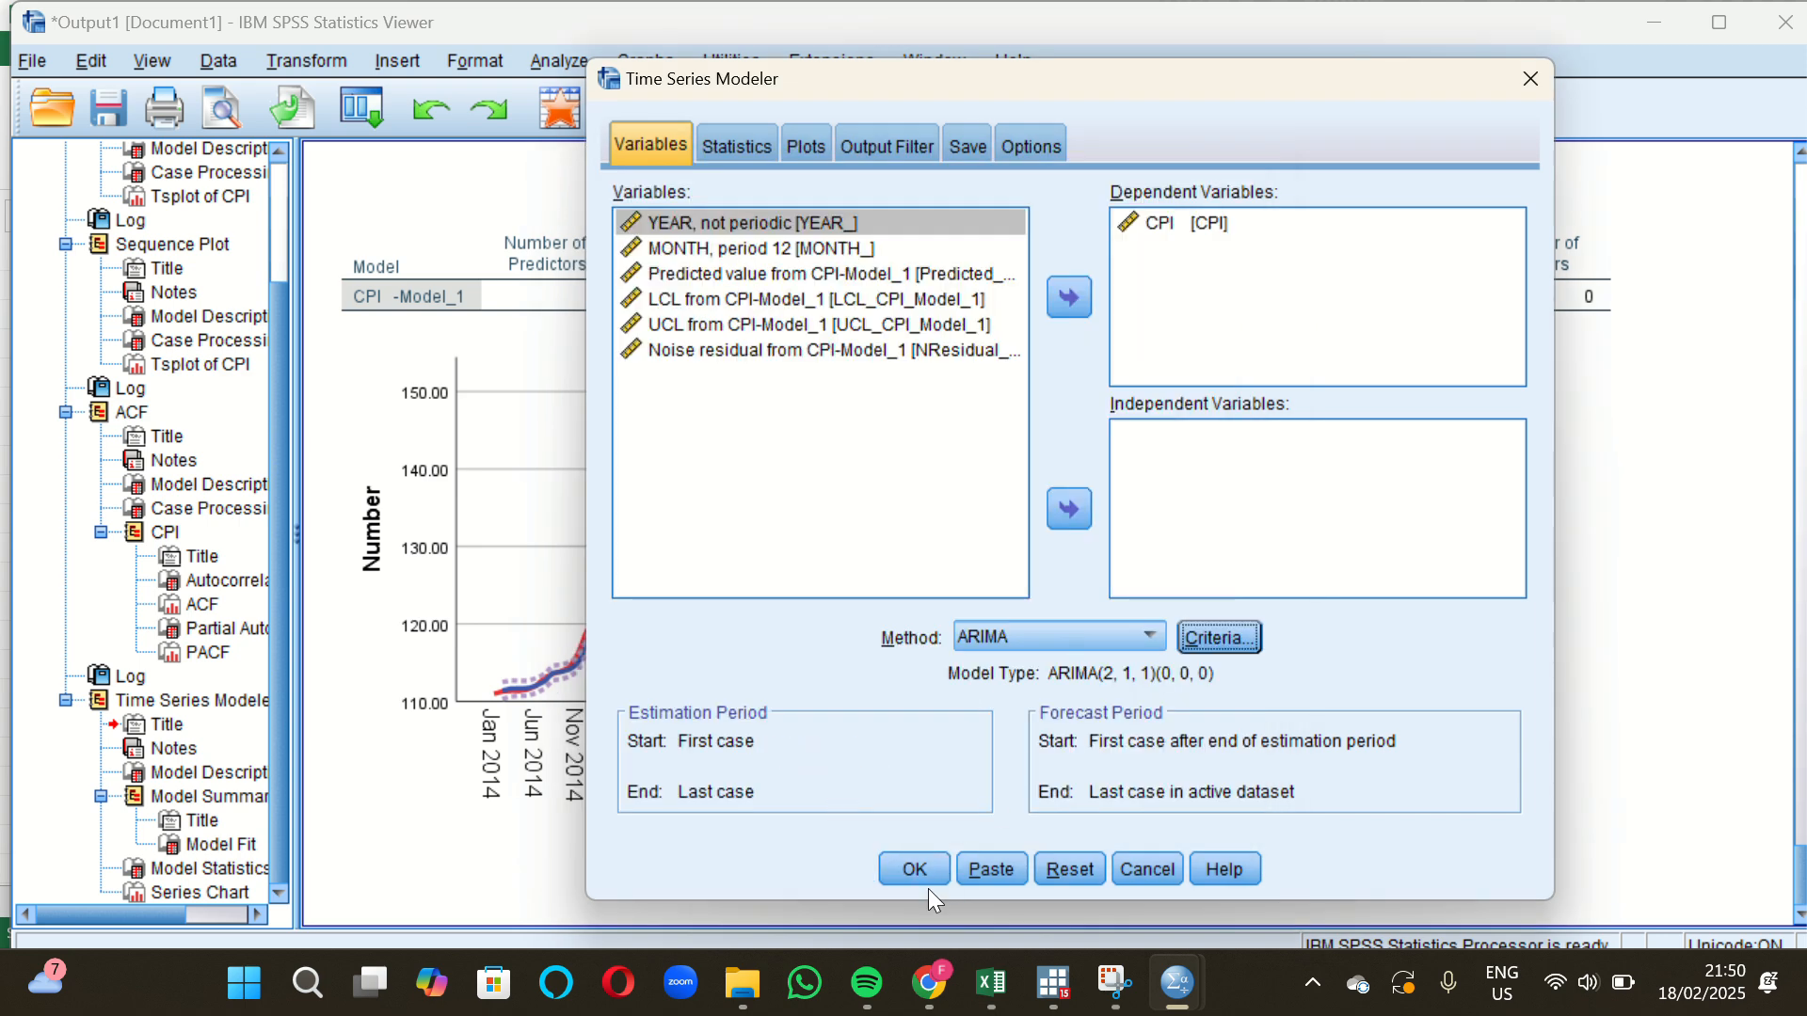
Run the ARIMA(2,1,1) model and view its fit statistics and forecast chart.
{"action": "left_click", "coordinate": [913, 870]}
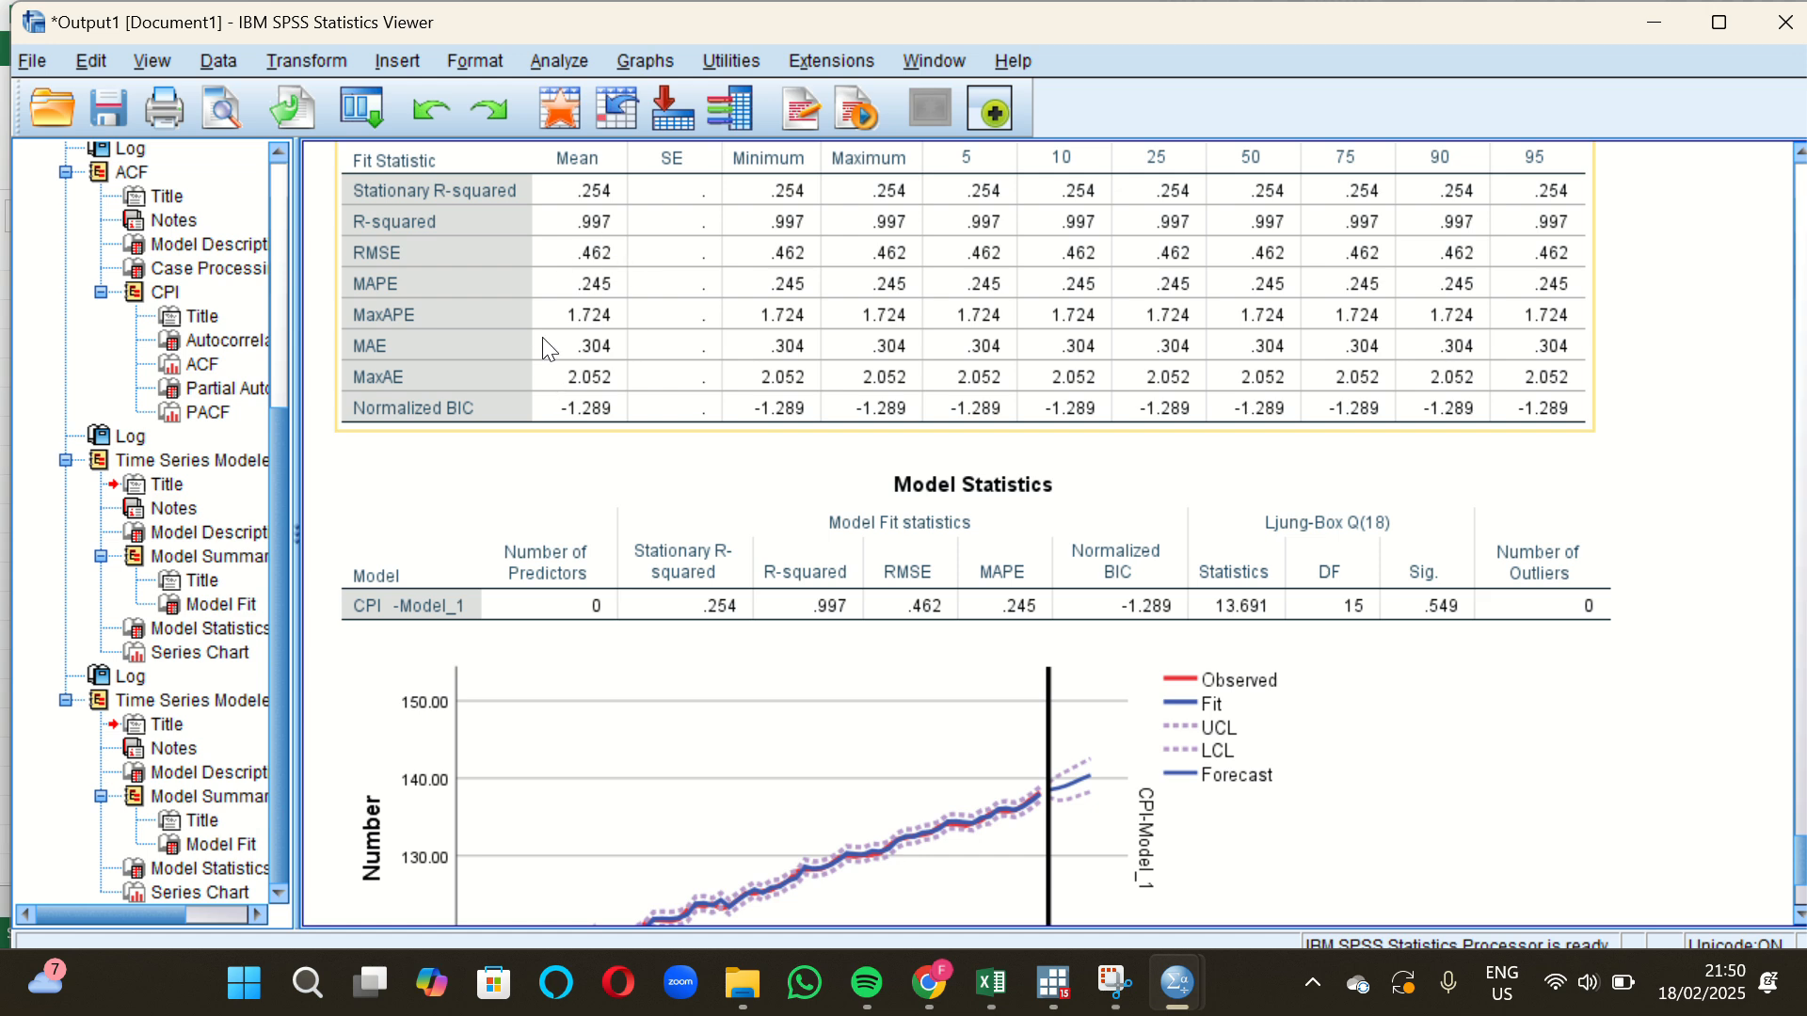
{"action": "scroll", "coordinate": [607, 405], "scroll_direction": "down", "scroll_amount": 1}
{"action": "scroll", "coordinate": [665, 579], "scroll_direction": "down", "scroll_amount": 2}
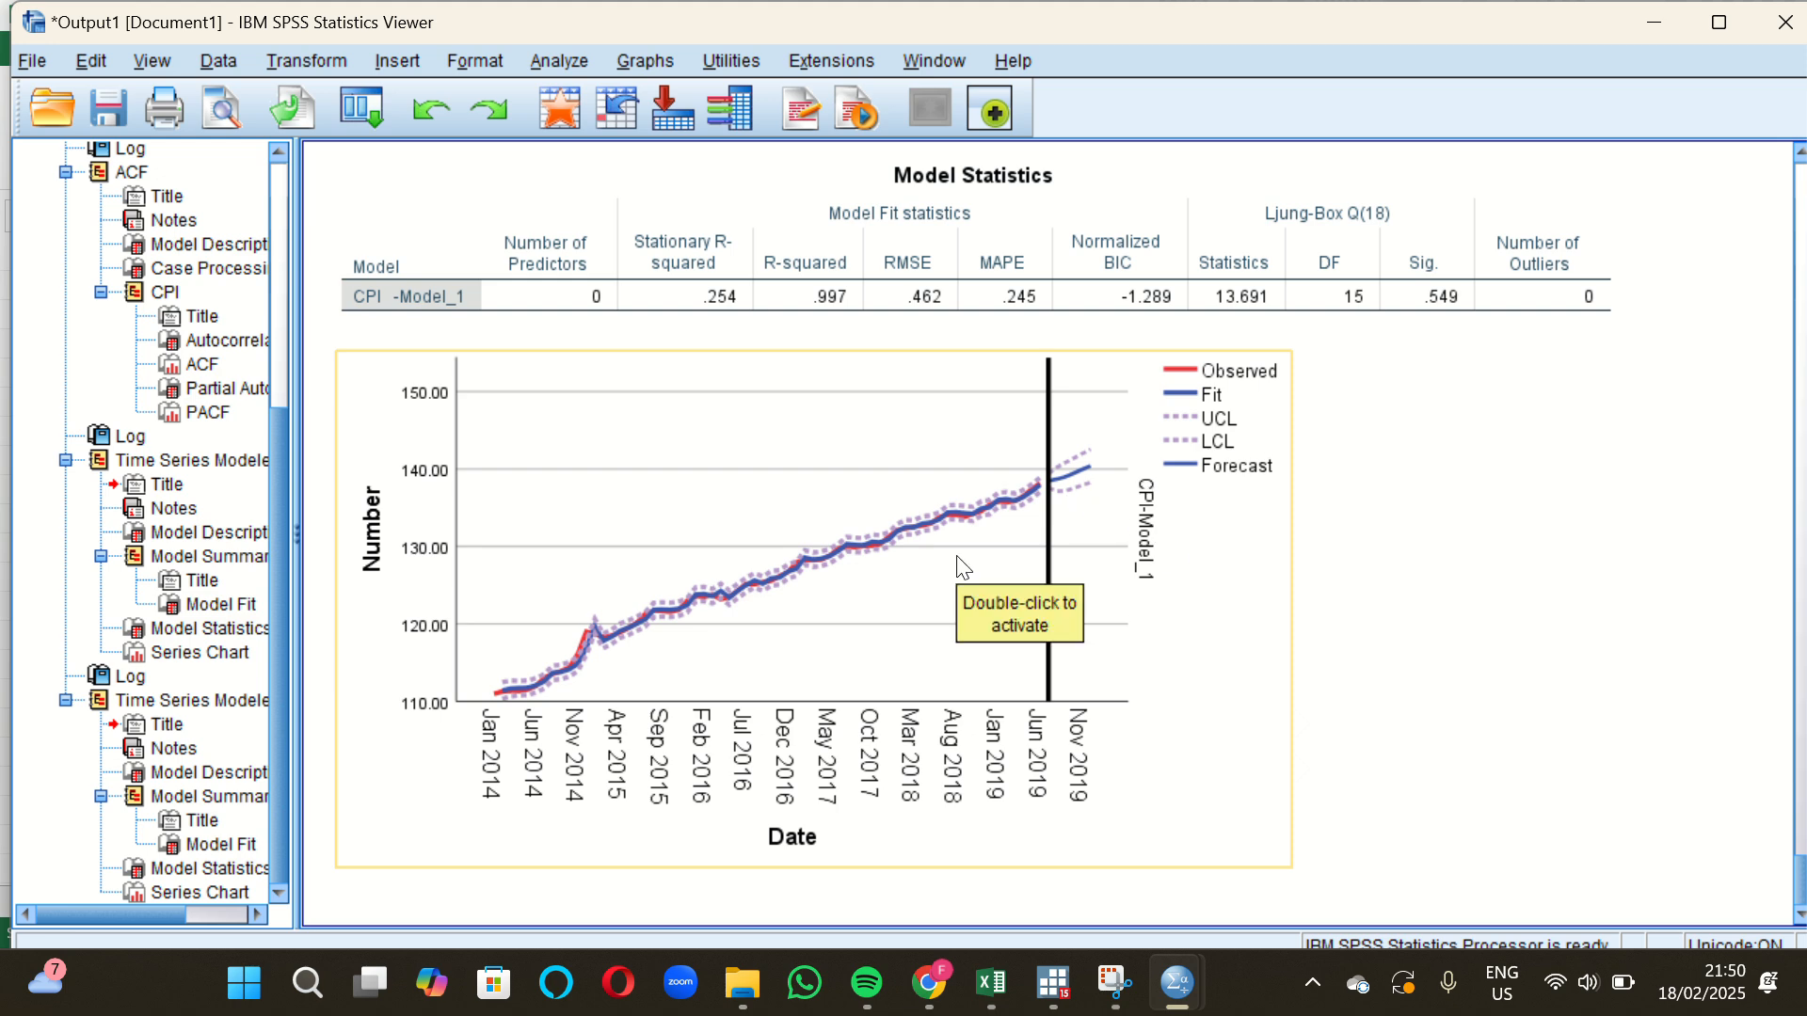
Set the nonseasonal moving average order (q) to 0 in the CPI model's ARIMA criteria and run the ARIMA(2,1,0) model.
{"action": "left_click", "coordinate": [563, 62]}
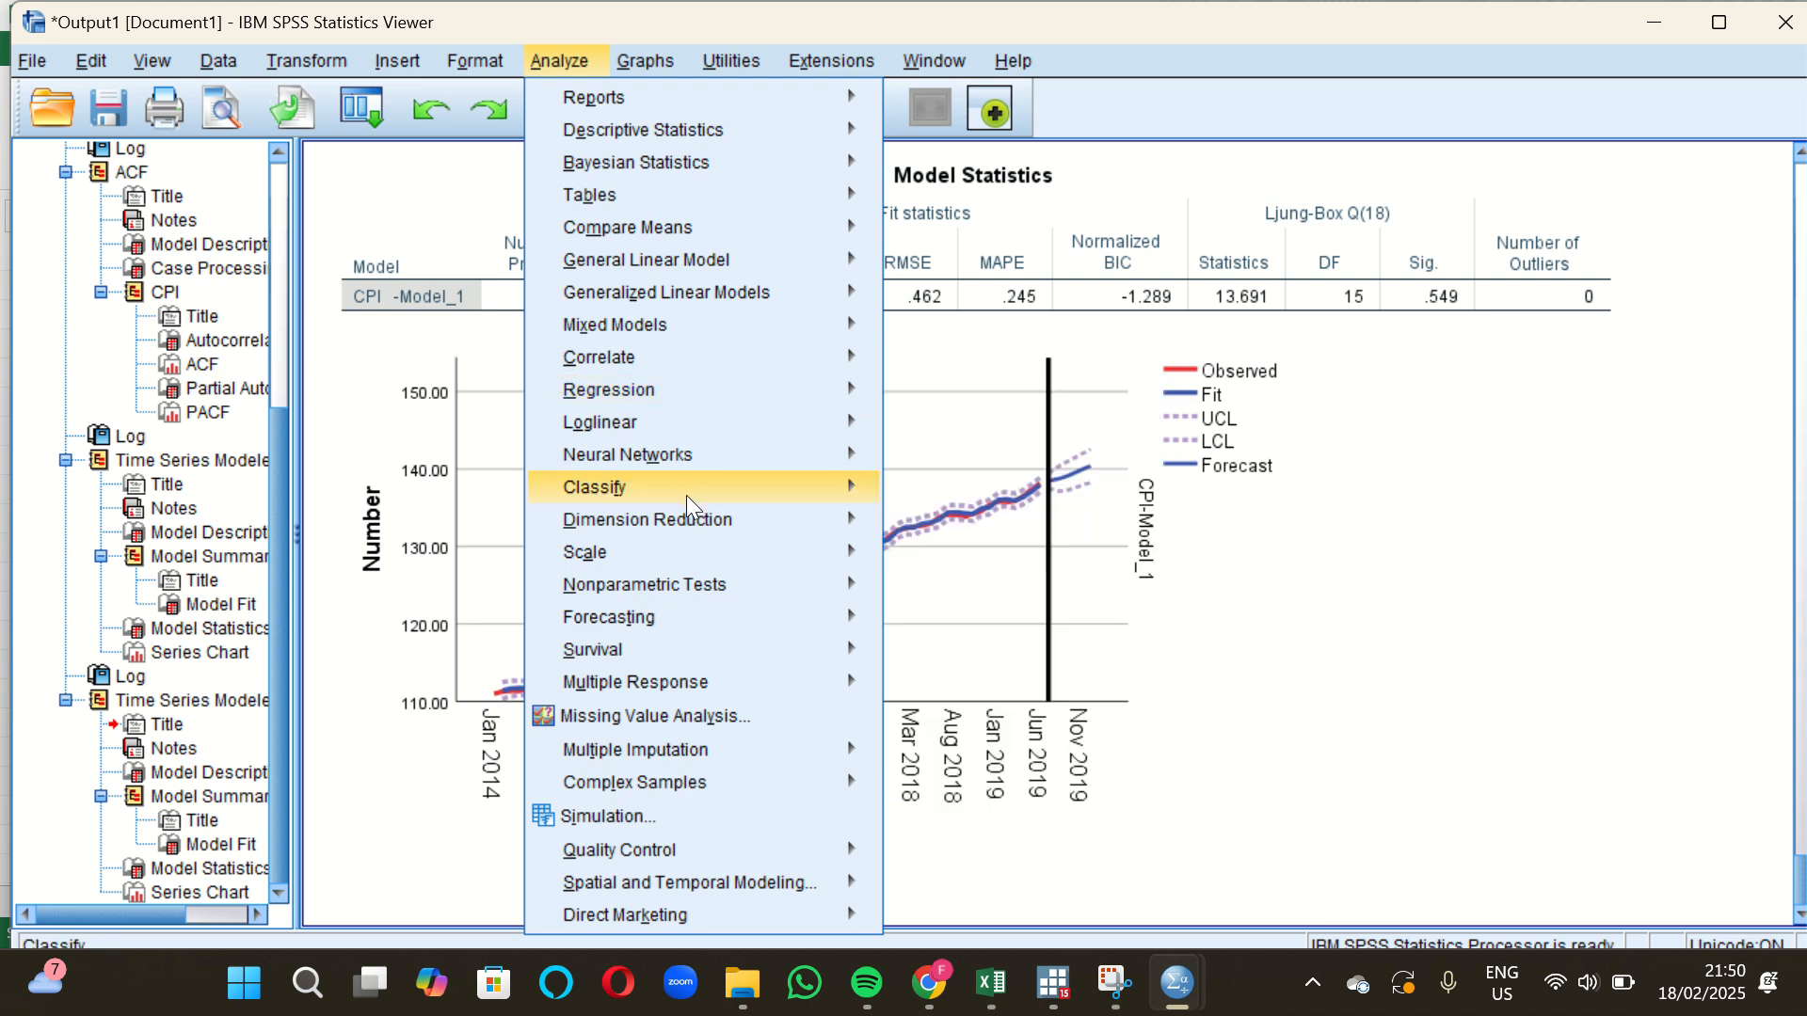
{"action": "mouse_move", "coordinate": [708, 599]}
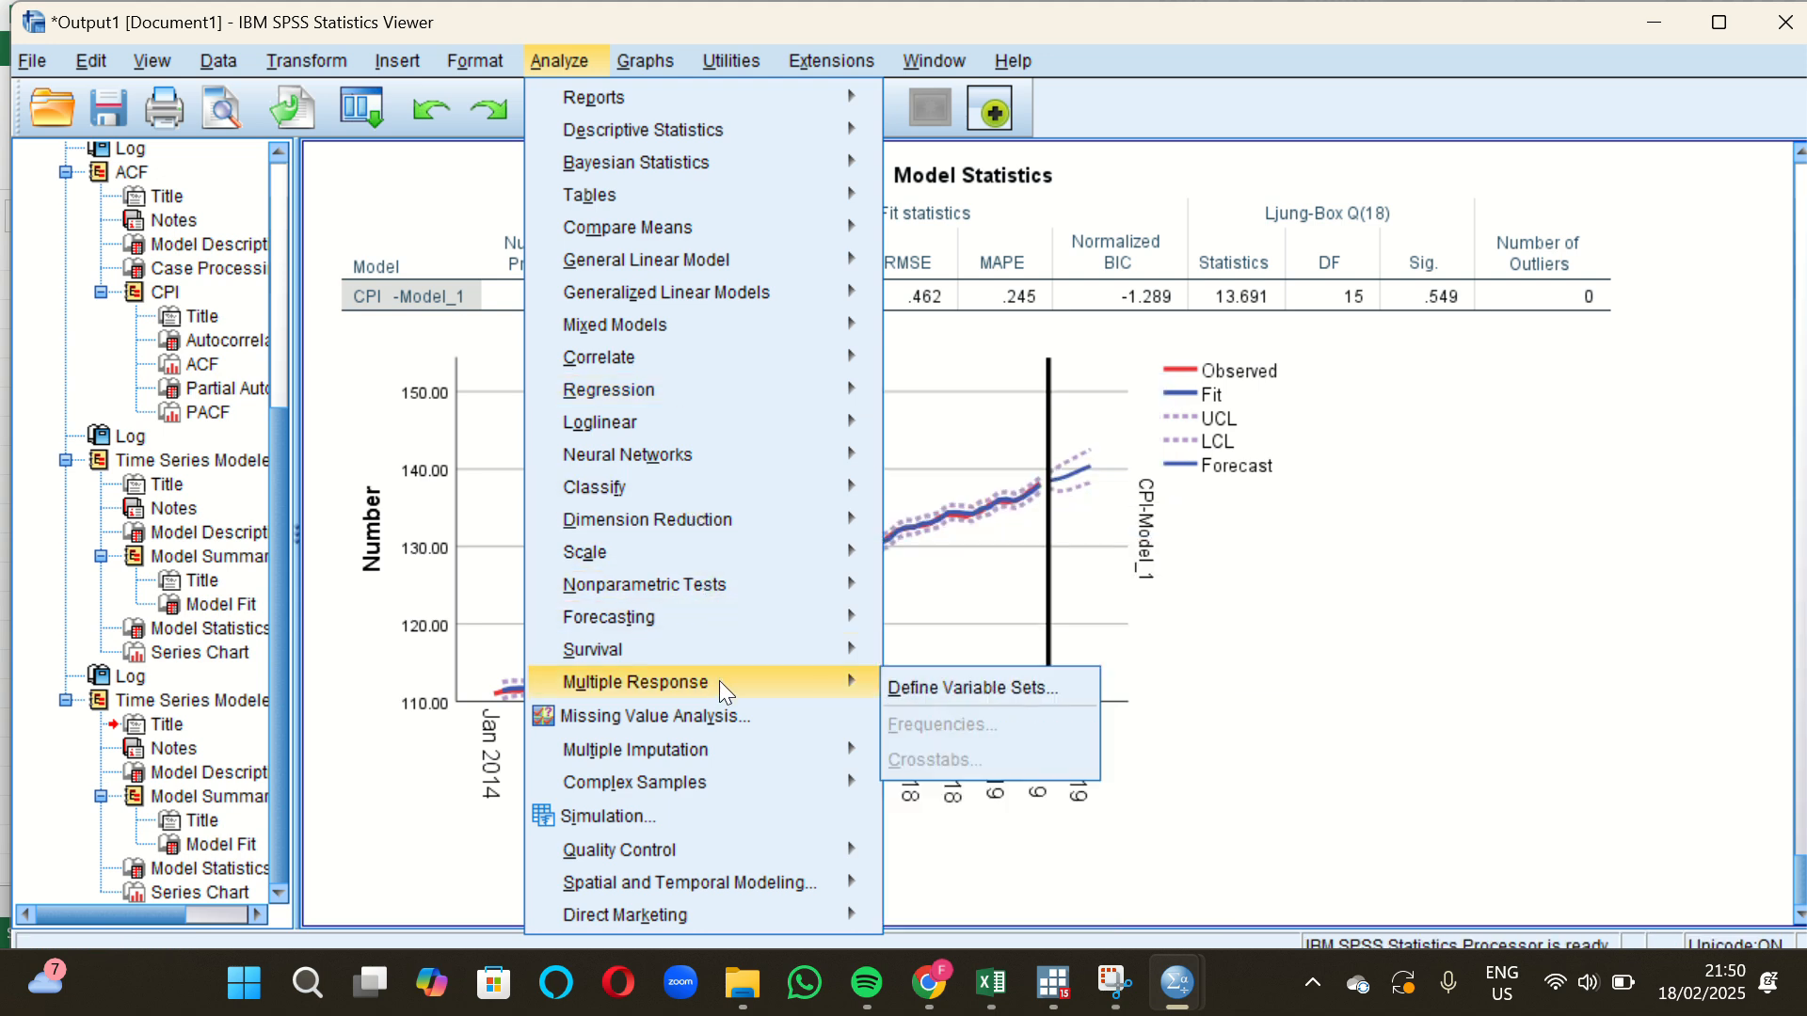
{"action": "mouse_move", "coordinate": [739, 629]}
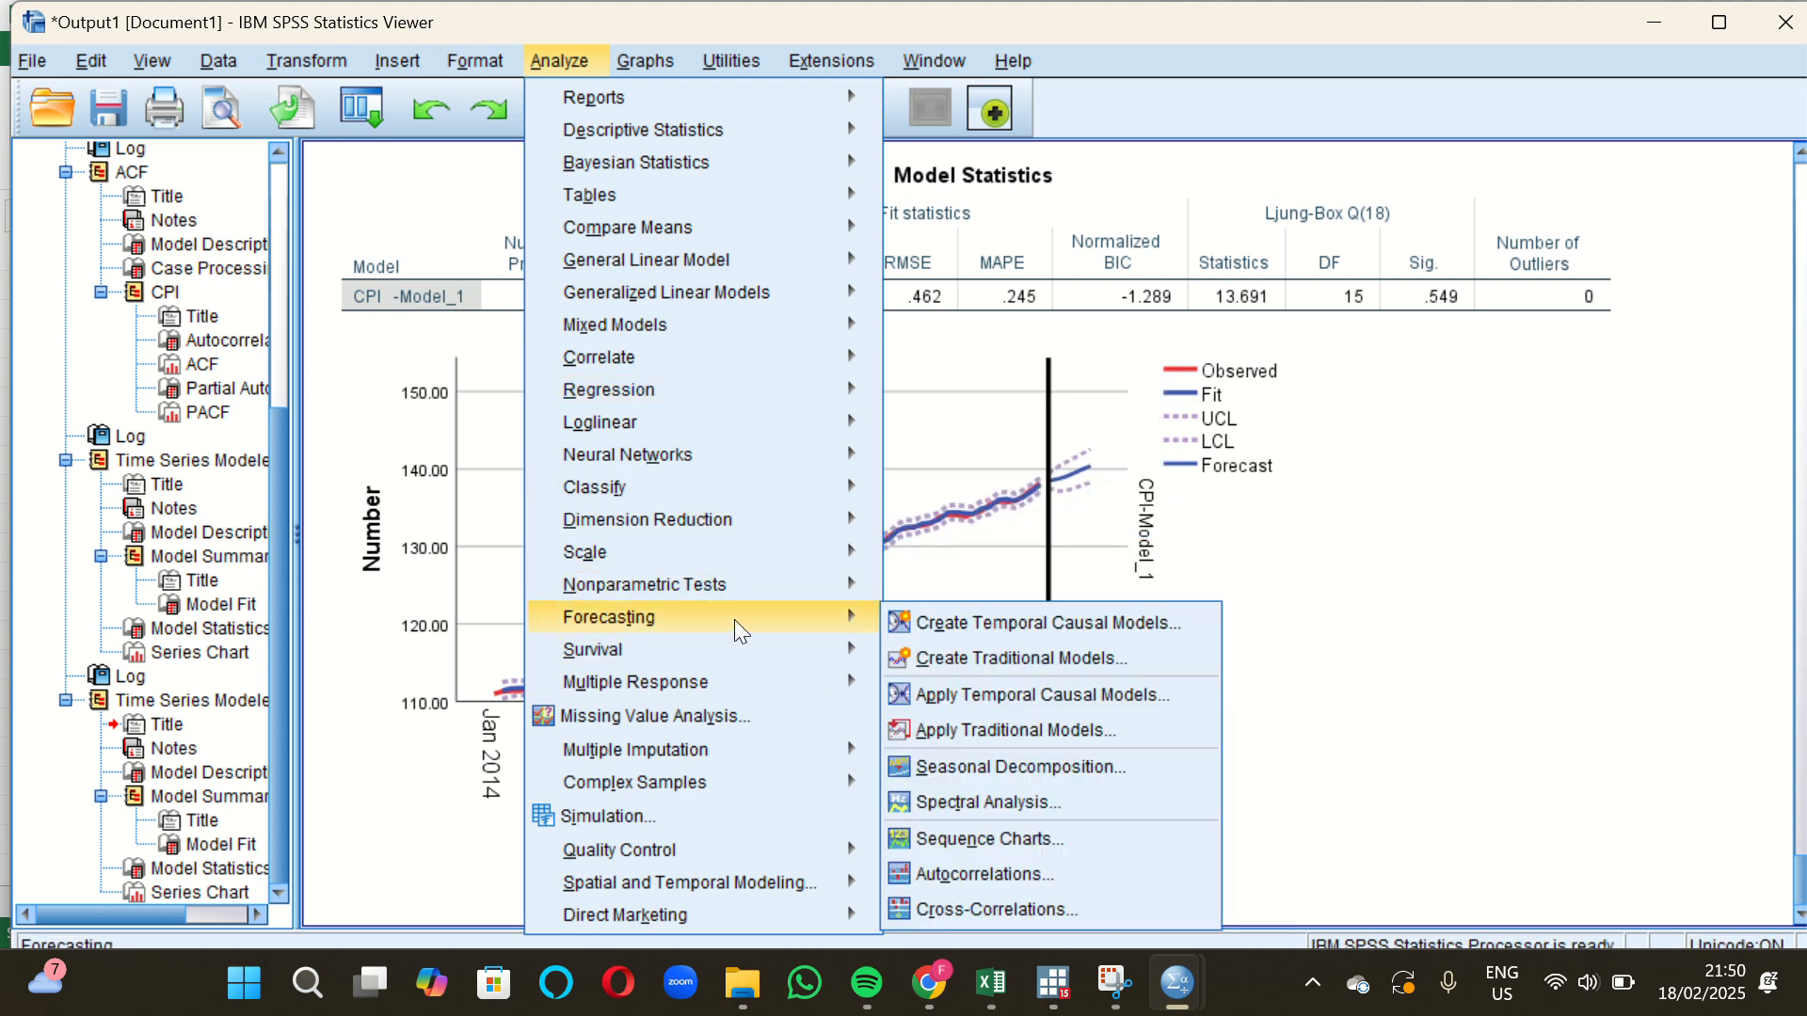
{"action": "left_click", "coordinate": [923, 658]}
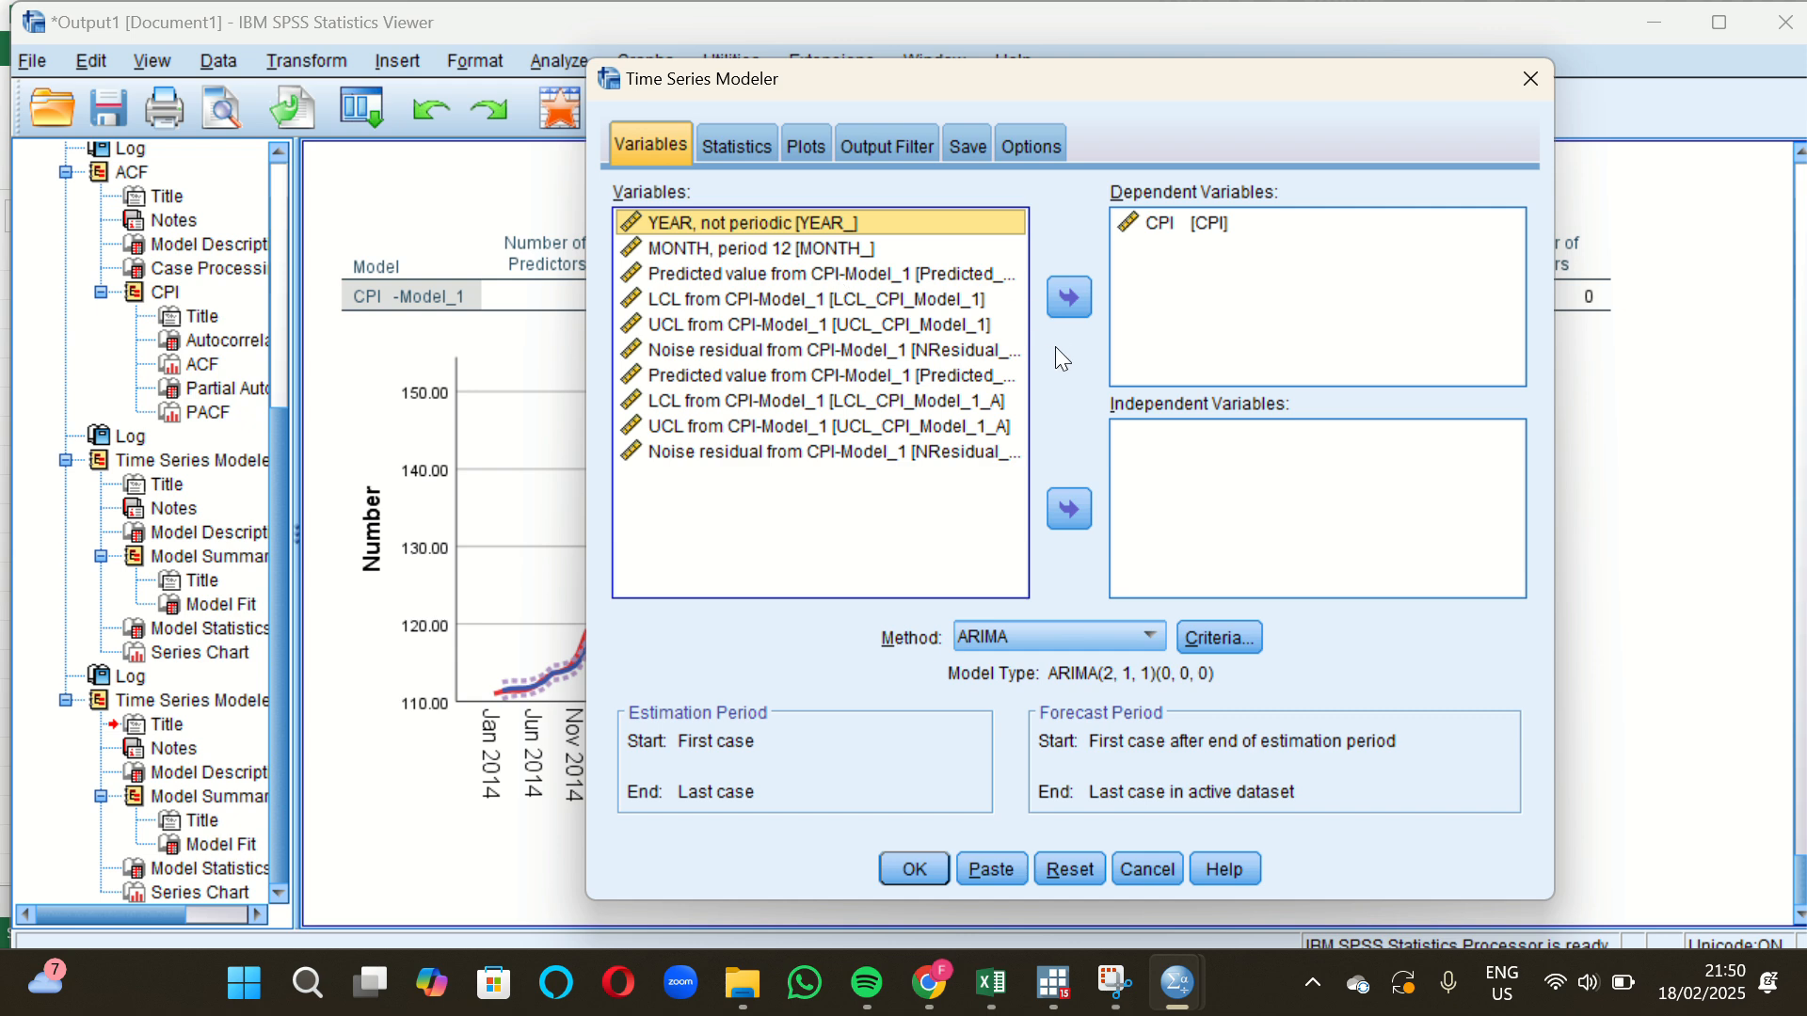
{"action": "left_click", "coordinate": [1214, 646]}
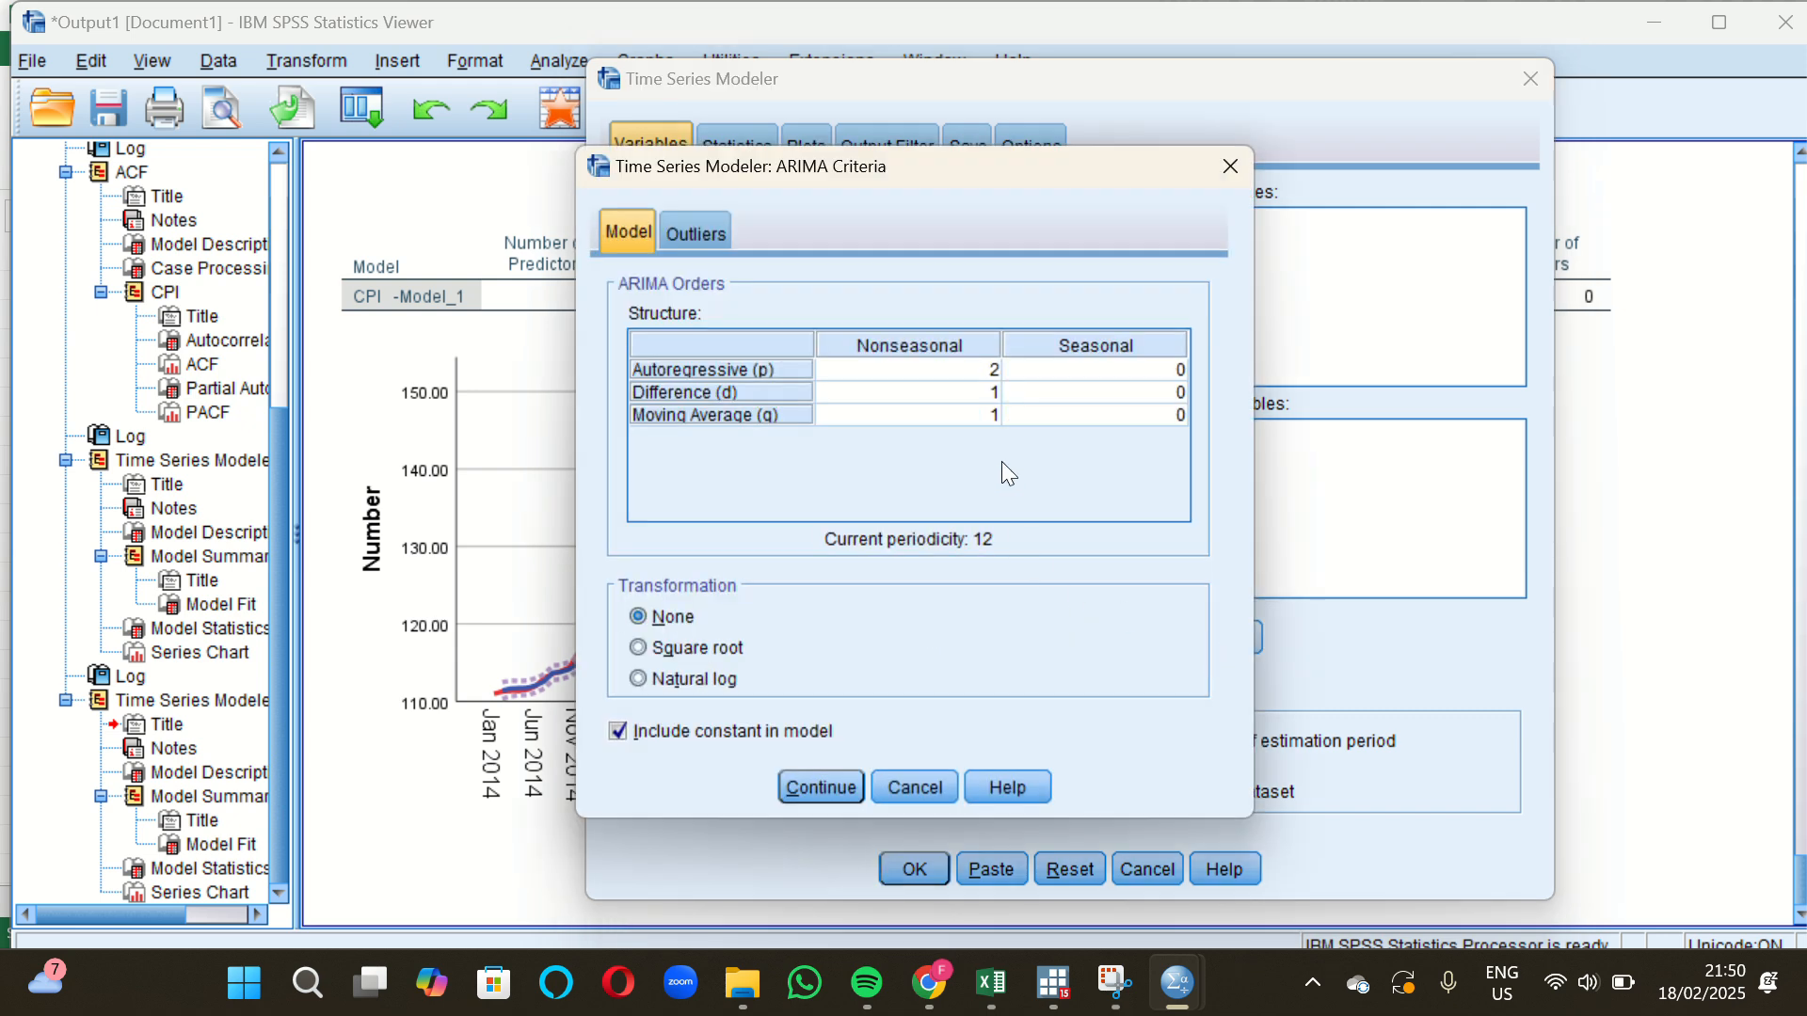
{"action": "left_click", "coordinate": [990, 424]}
{"action": "key", "text": "BackSpace"}
{"action": "type", "text": "0"}
{"action": "left_click", "coordinate": [845, 779]}
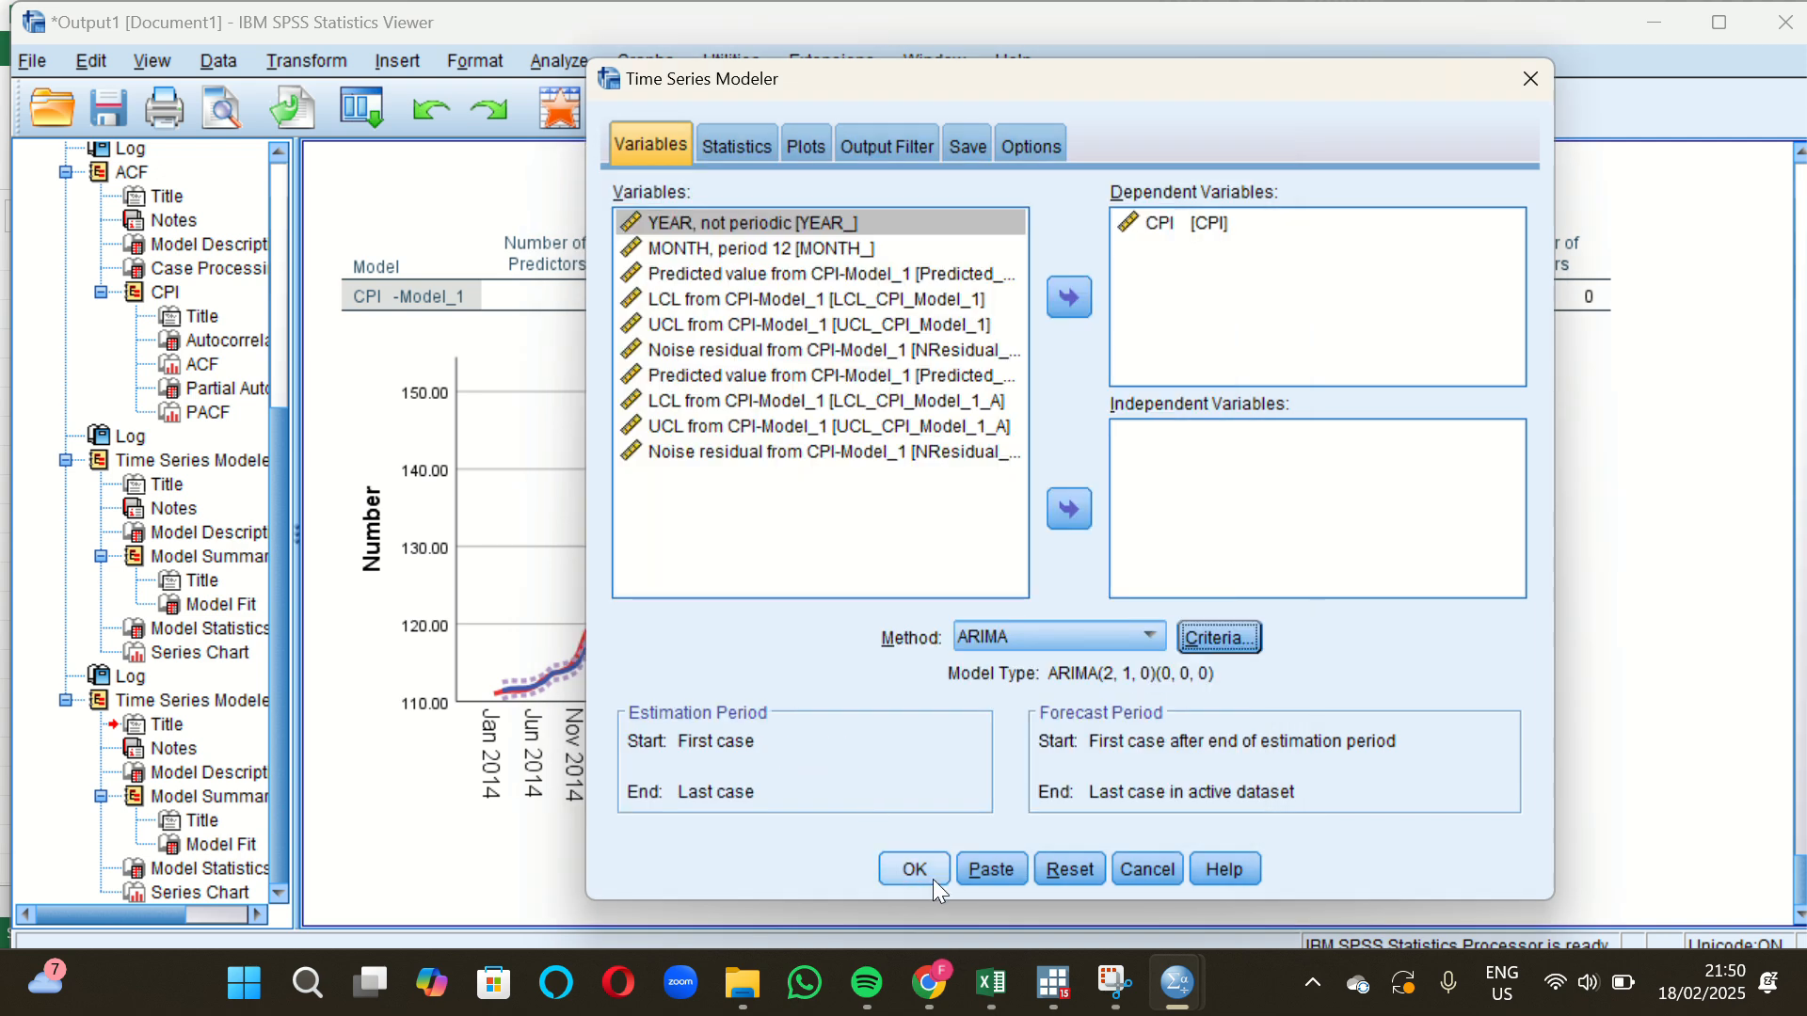
{"action": "left_click", "coordinate": [918, 868]}
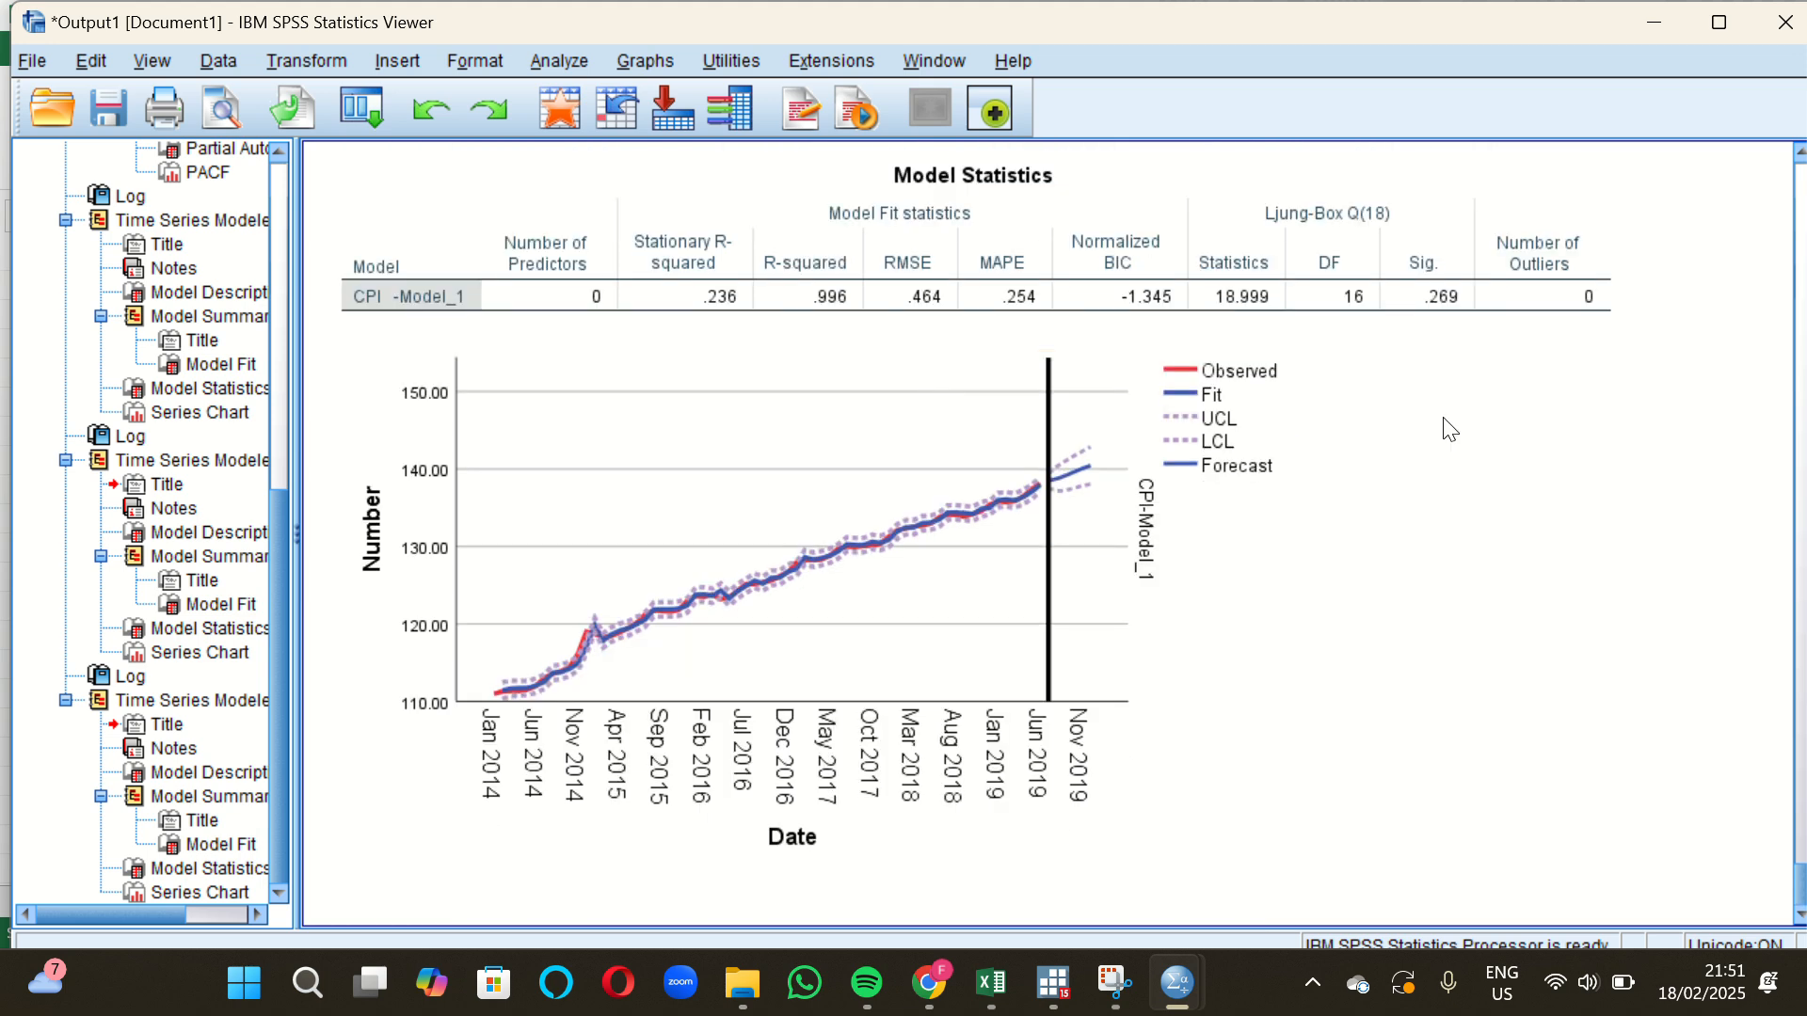
Examine the ARIMA(2,1,0) output: the Model Fit table, the Model Statistics with the Ljung-Box test, and the forecast chart.
{"action": "scroll", "coordinate": [1444, 419], "scroll_direction": "up", "scroll_amount": 1}
{"action": "scroll", "coordinate": [1445, 419], "scroll_direction": "down", "scroll_amount": 1}
{"action": "scroll", "coordinate": [1445, 419], "scroll_direction": "up", "scroll_amount": 1}
{"action": "scroll", "coordinate": [1443, 419], "scroll_direction": "up", "scroll_amount": 3}
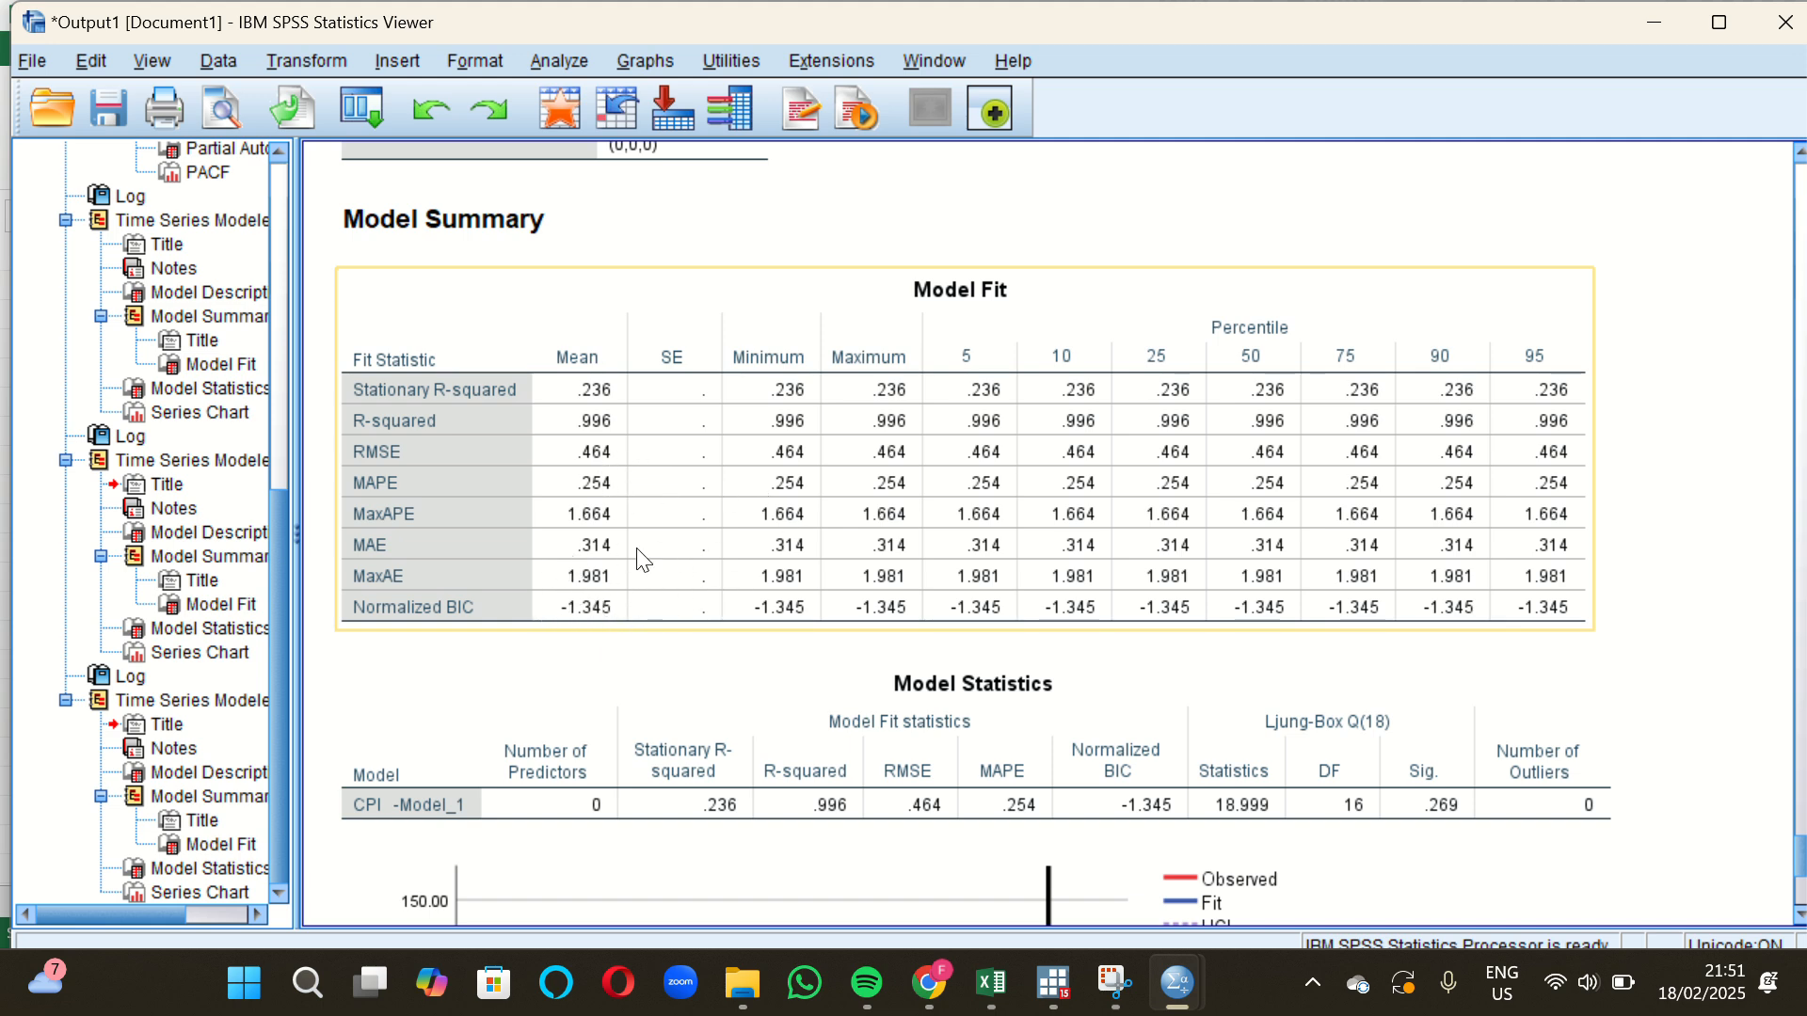
{"action": "scroll", "coordinate": [640, 557], "scroll_direction": "down", "scroll_amount": 4}
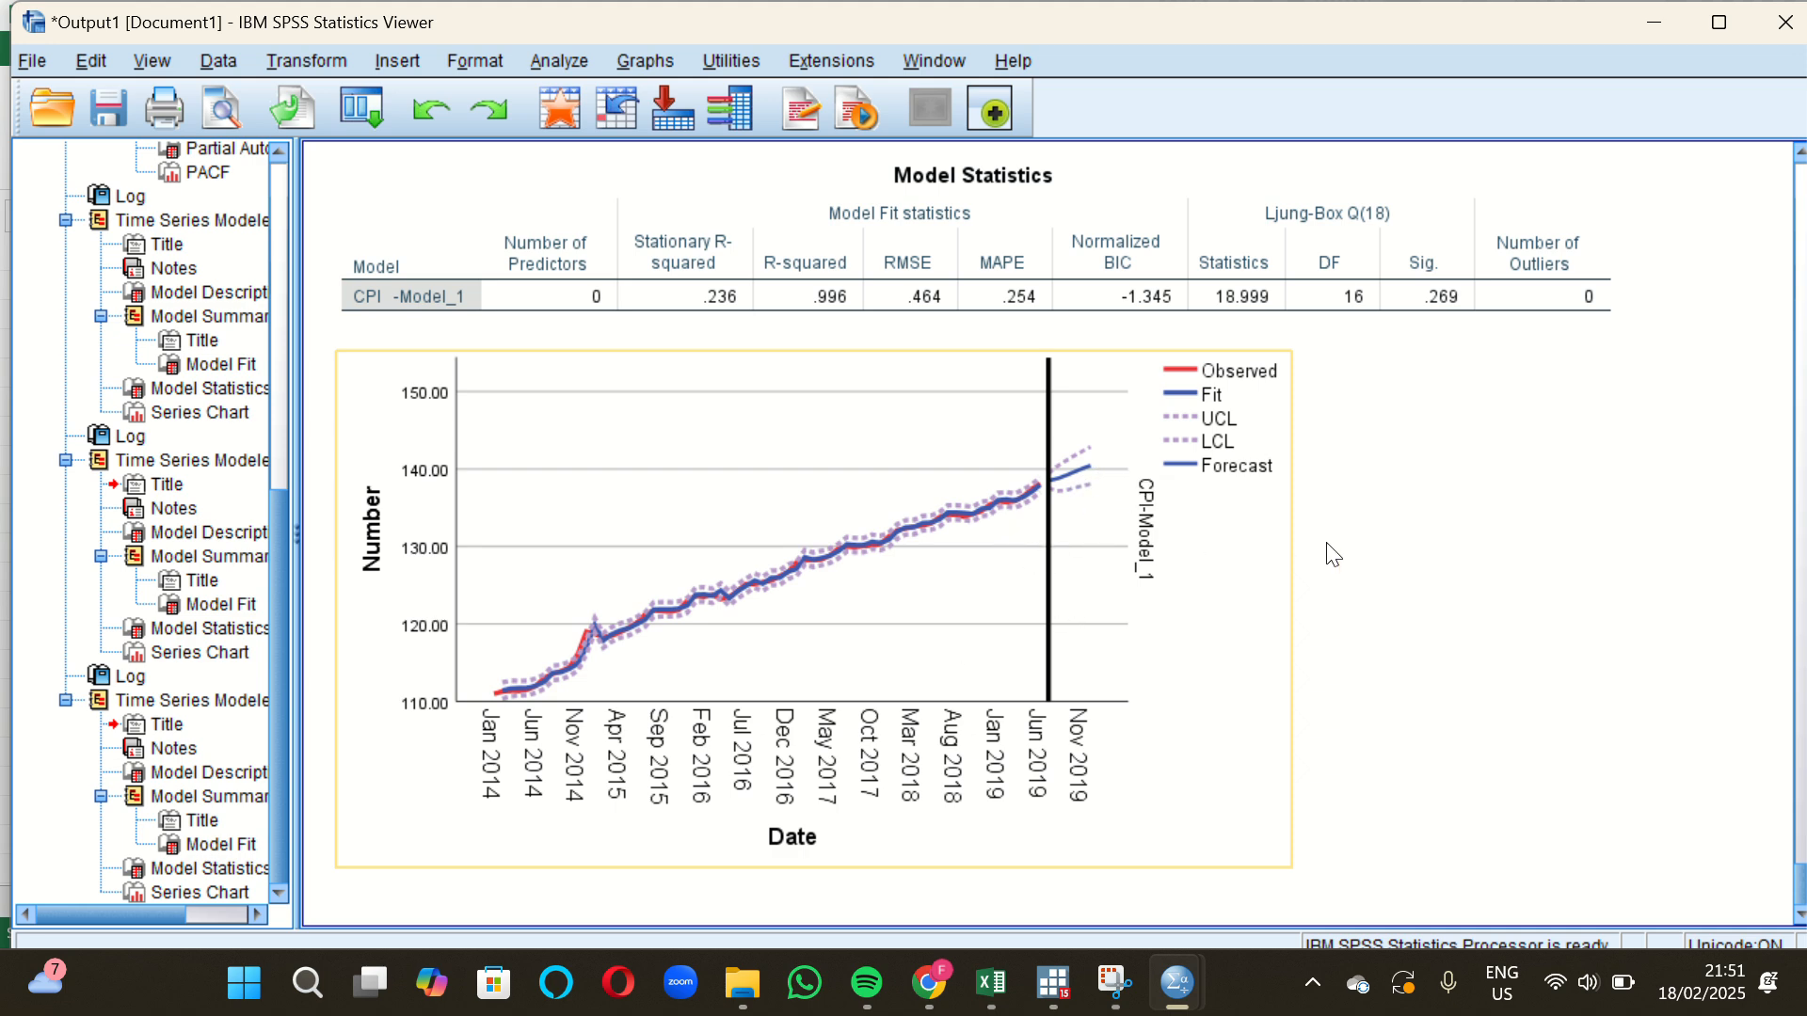
{"action": "left_click", "coordinate": [1081, 310]}
{"action": "left_click", "coordinate": [1029, 340]}
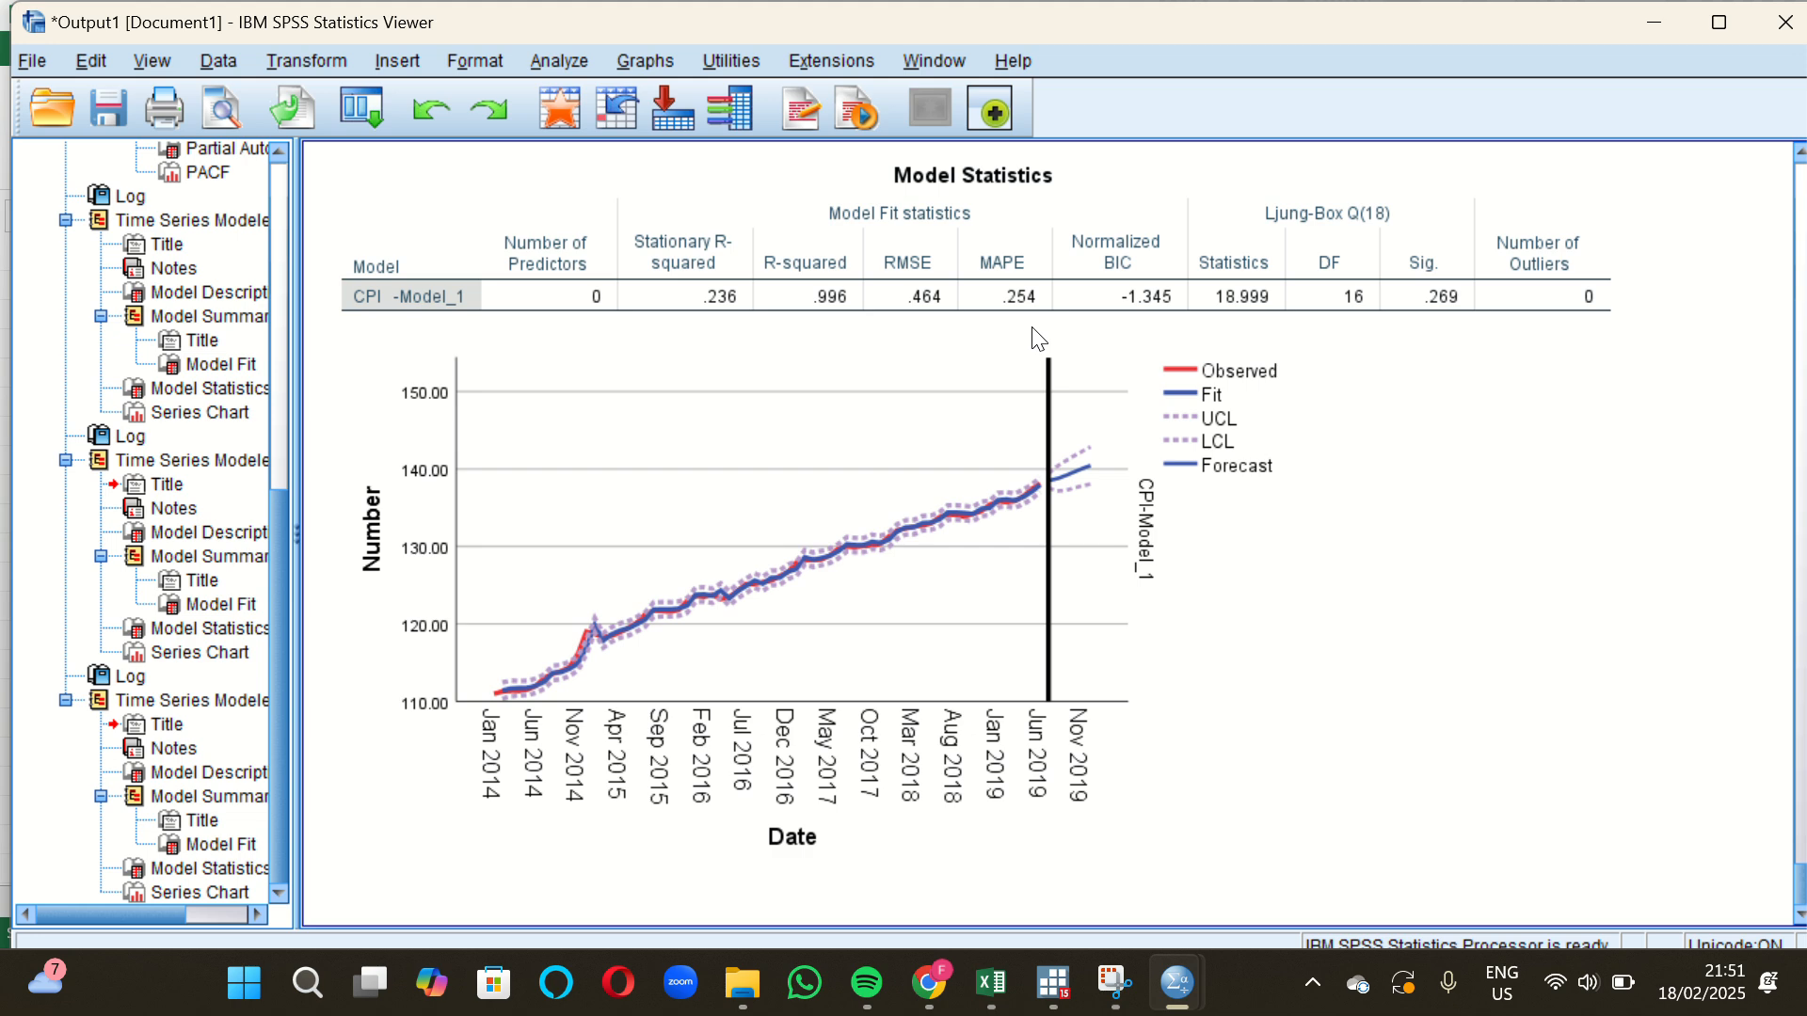
{"action": "left_click", "coordinate": [1175, 369]}
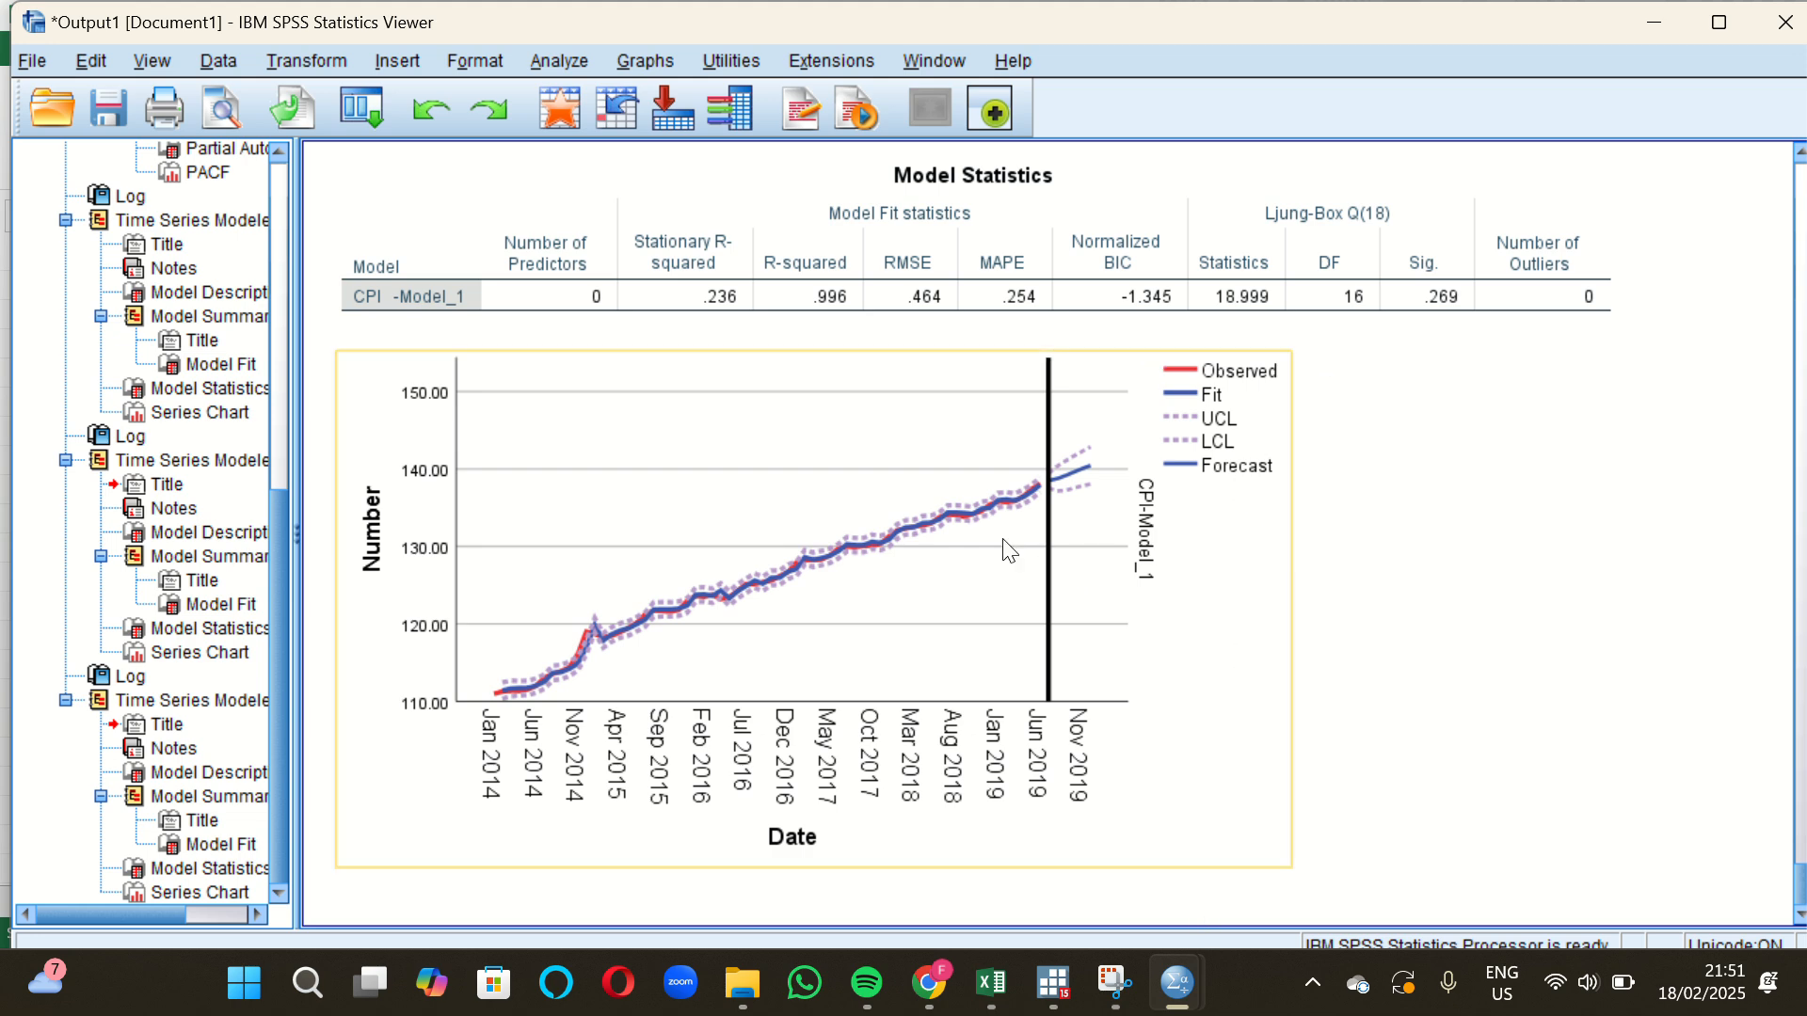
{"action": "scroll", "coordinate": [1007, 551], "scroll_direction": "up", "scroll_amount": 3}
{"action": "left_click", "coordinate": [911, 546]}
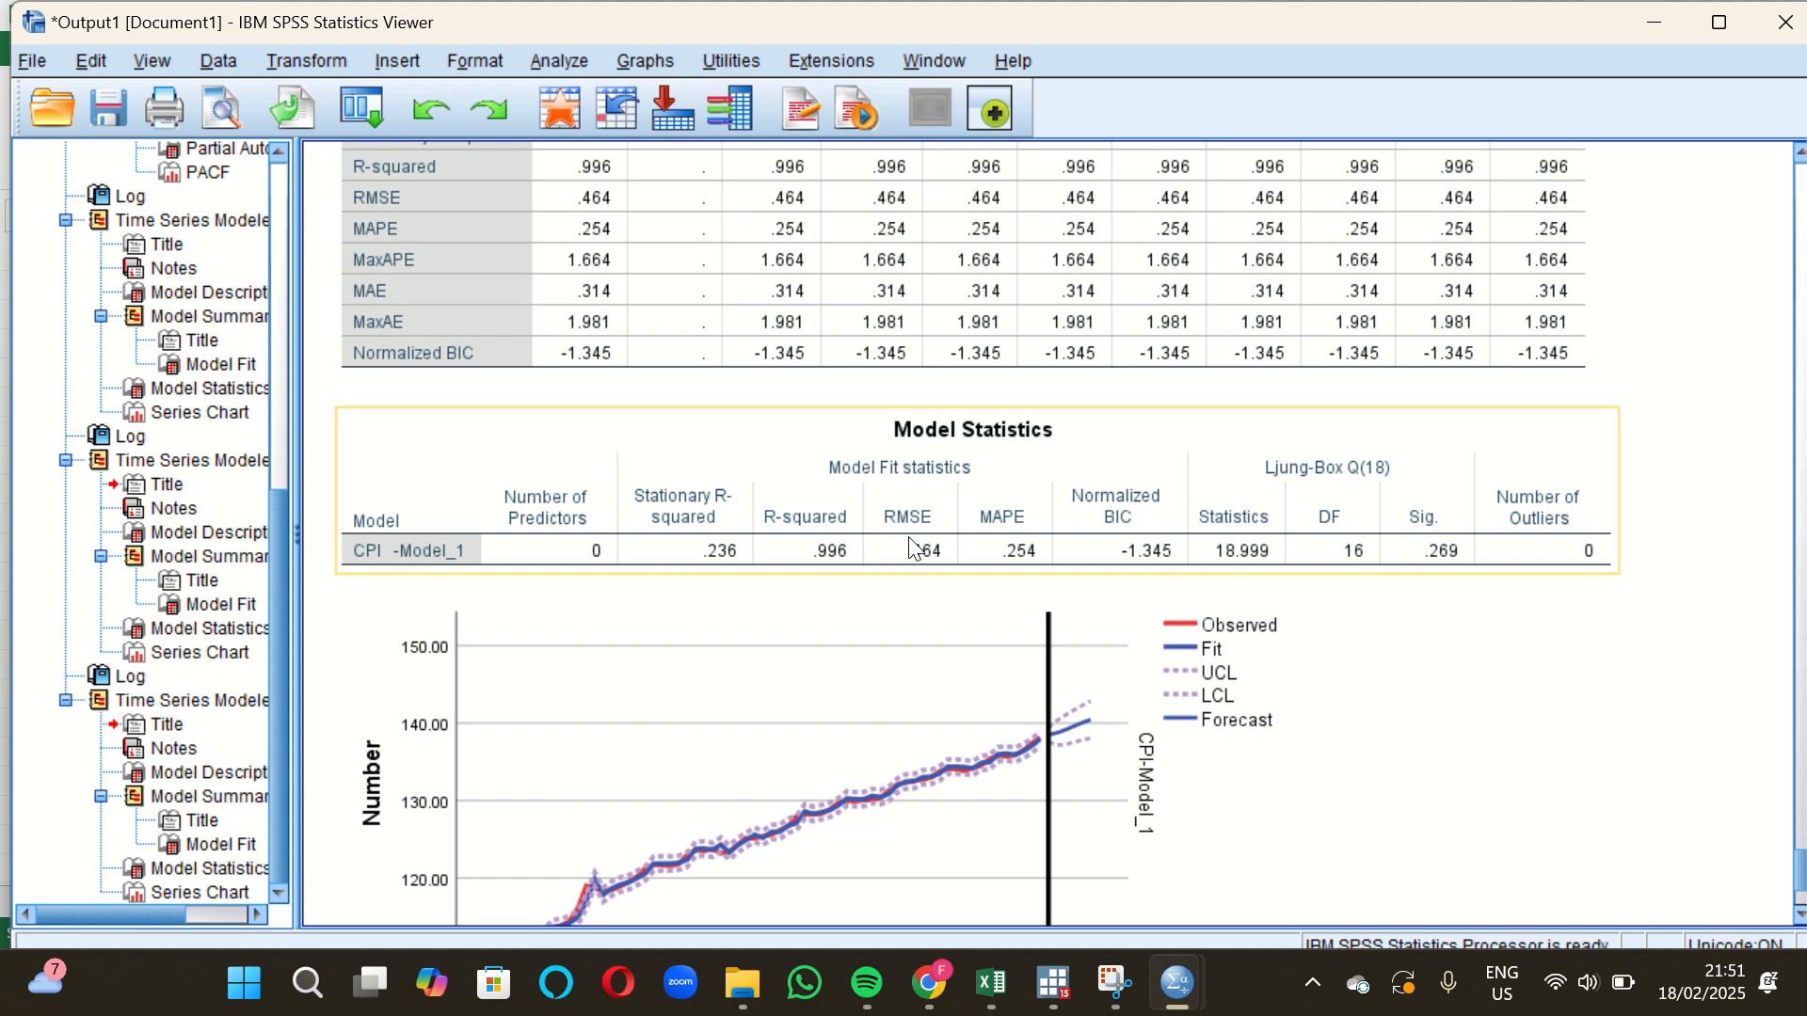
{"action": "scroll", "coordinate": [875, 565], "scroll_direction": "up", "scroll_amount": 2}
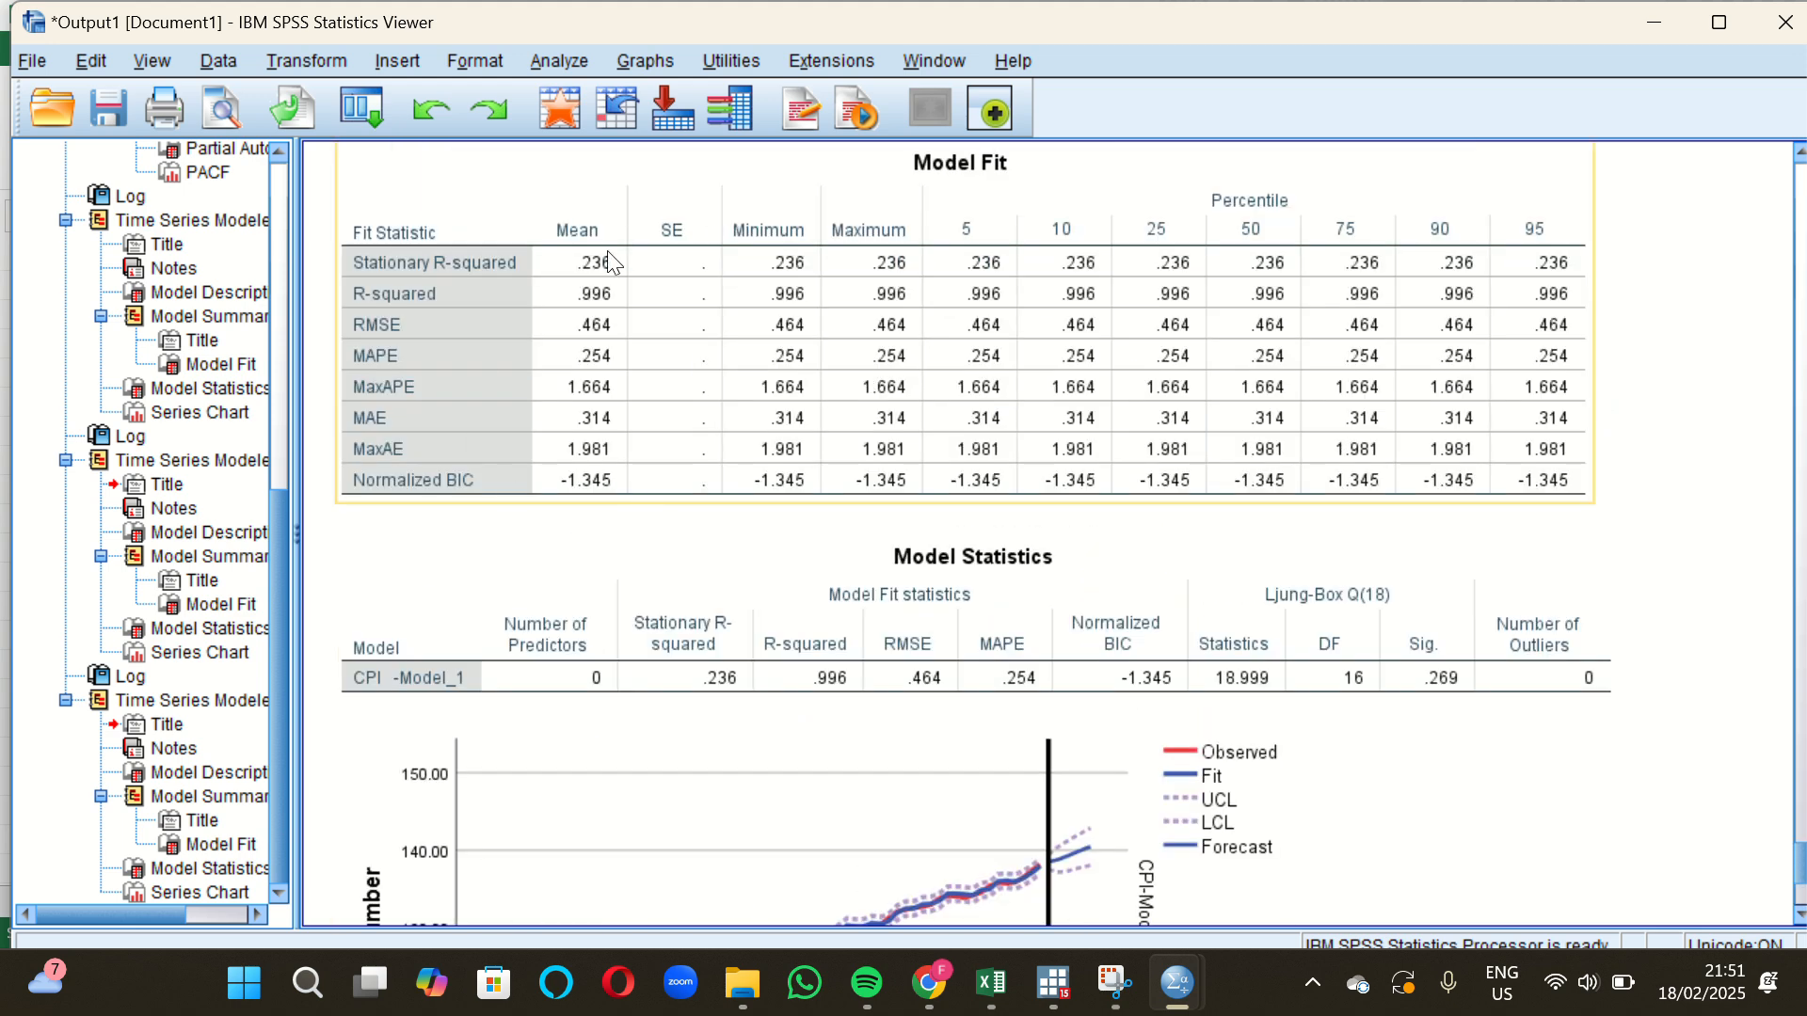
{"action": "scroll", "coordinate": [844, 565], "scroll_direction": "down", "scroll_amount": 5}
{"action": "left_click", "coordinate": [847, 425]}
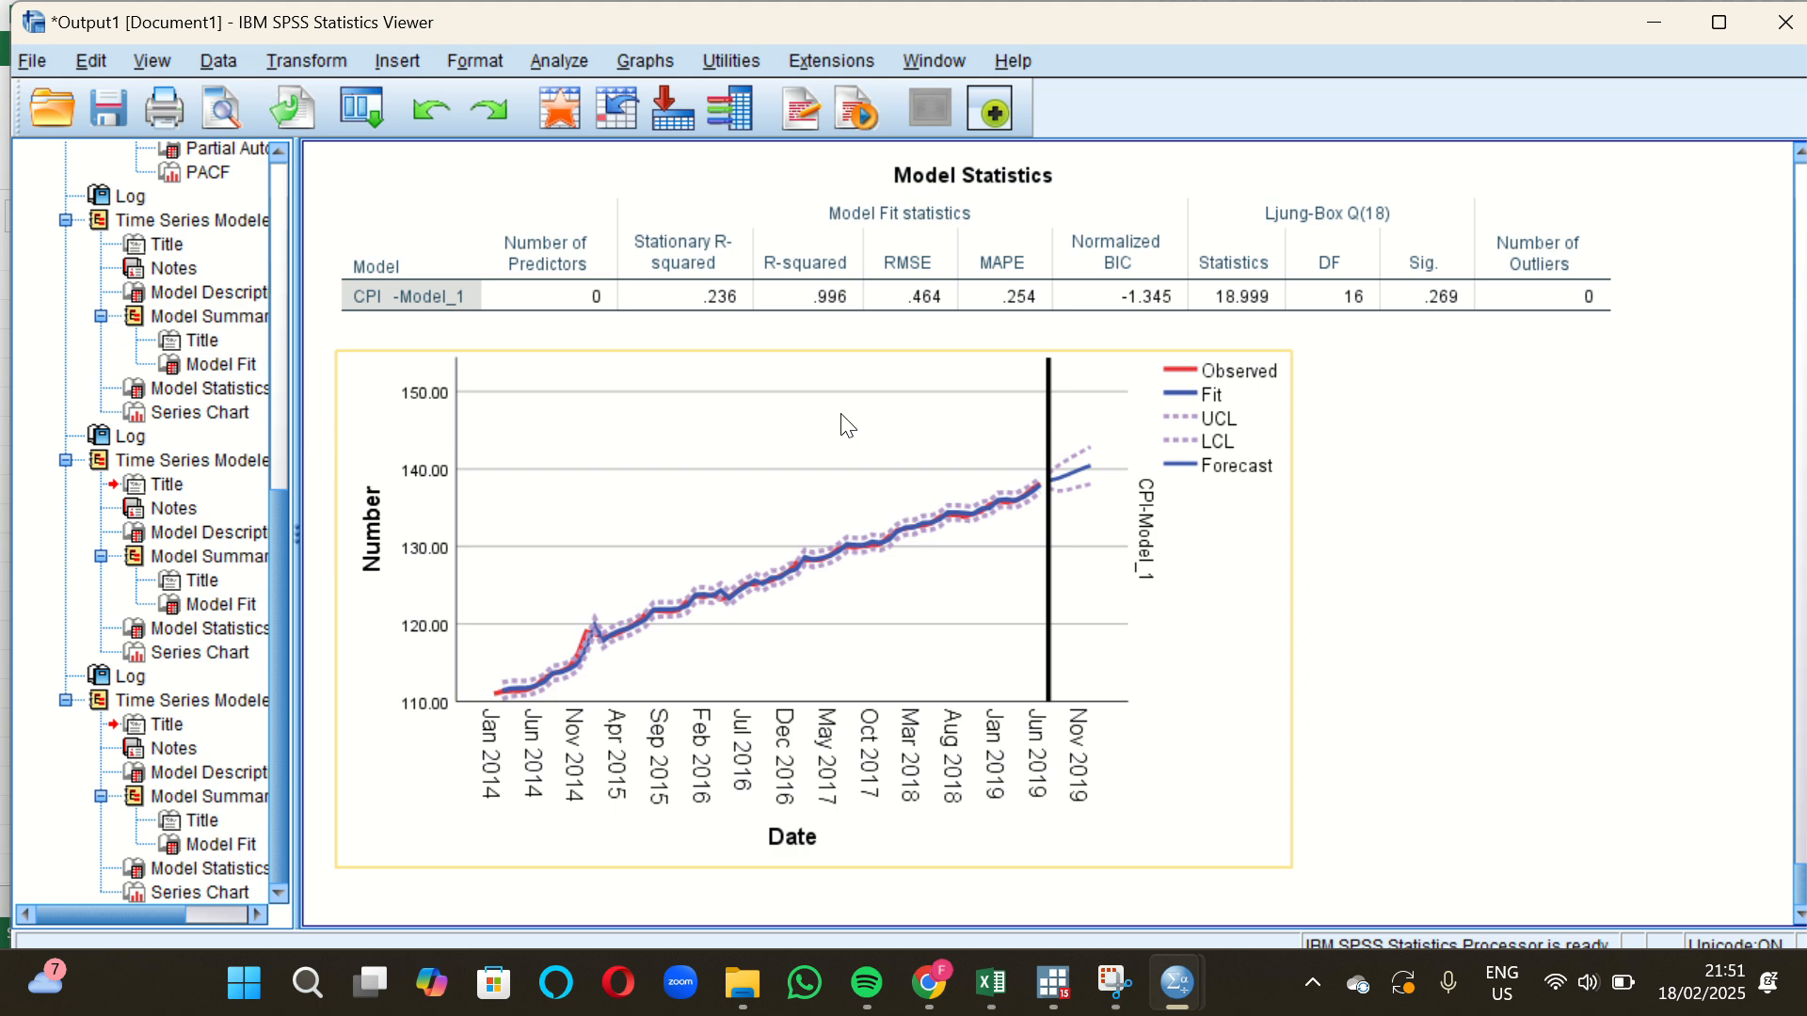
{"action": "left_click", "coordinate": [972, 332]}
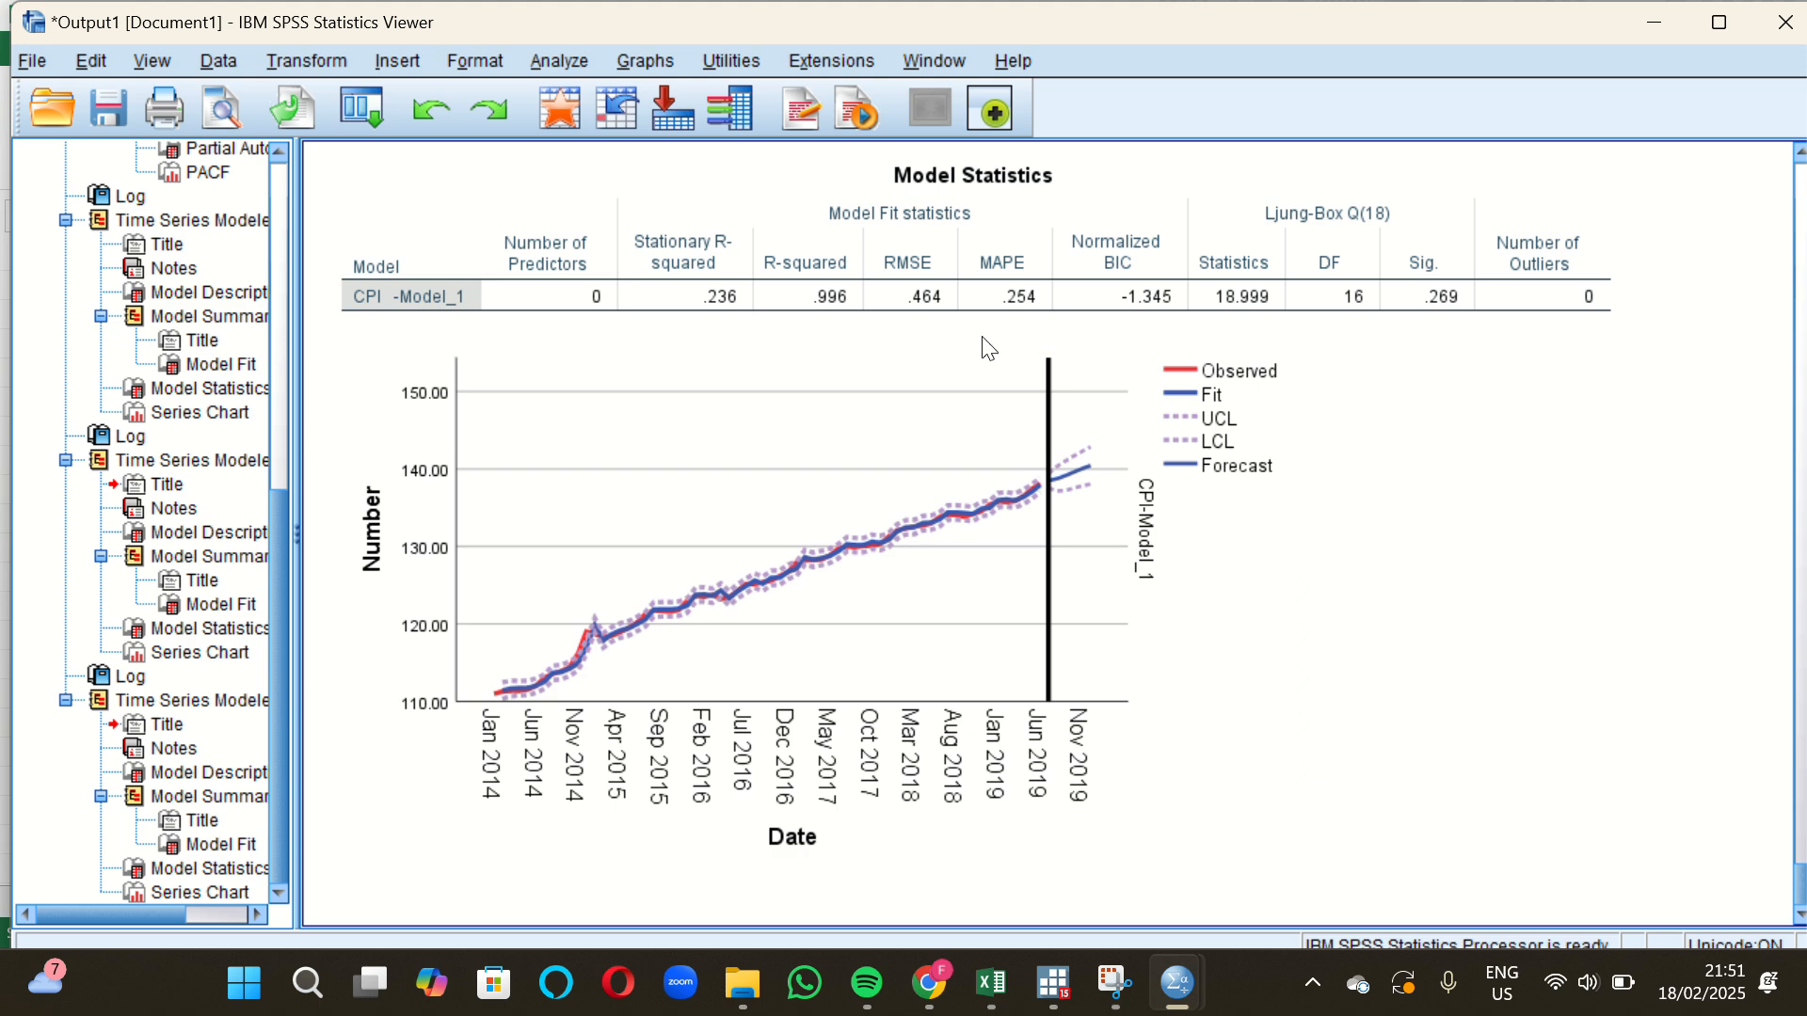